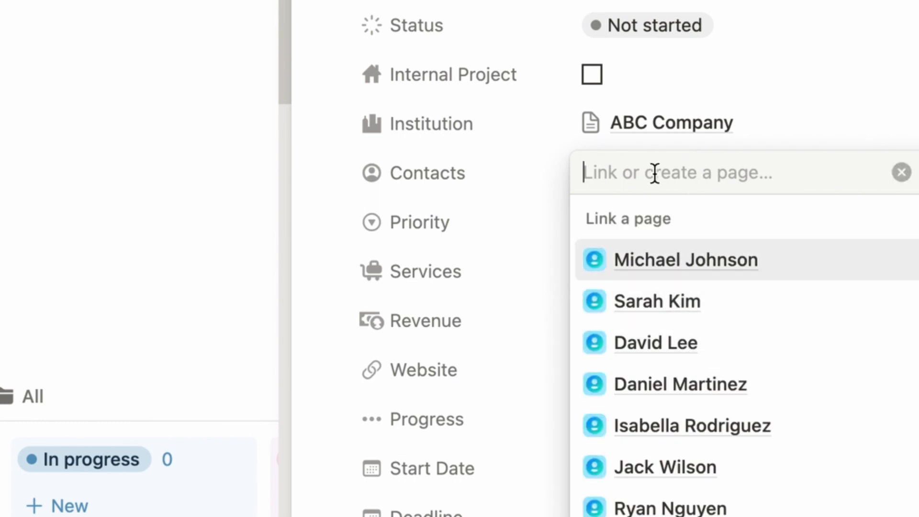
Create a contact page named ABC Contact and link it in Project A's Contacts property.
type("BC")
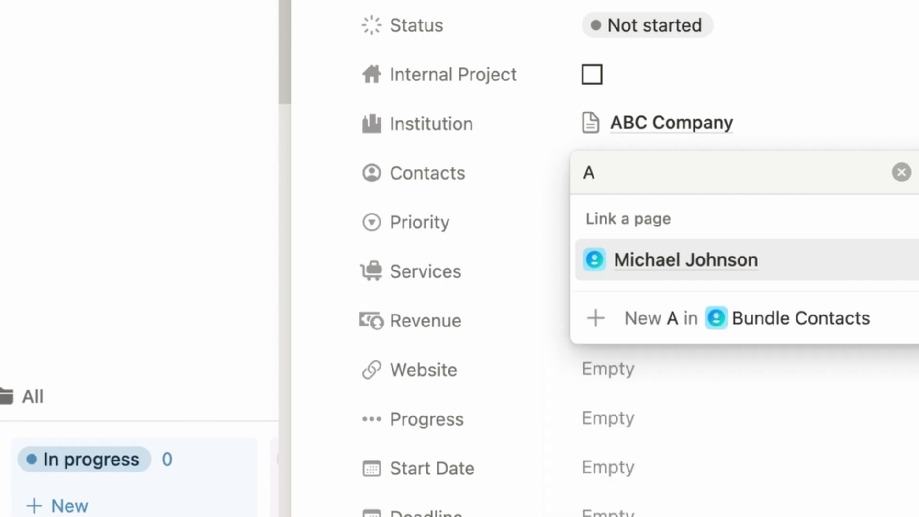
type(" Co")
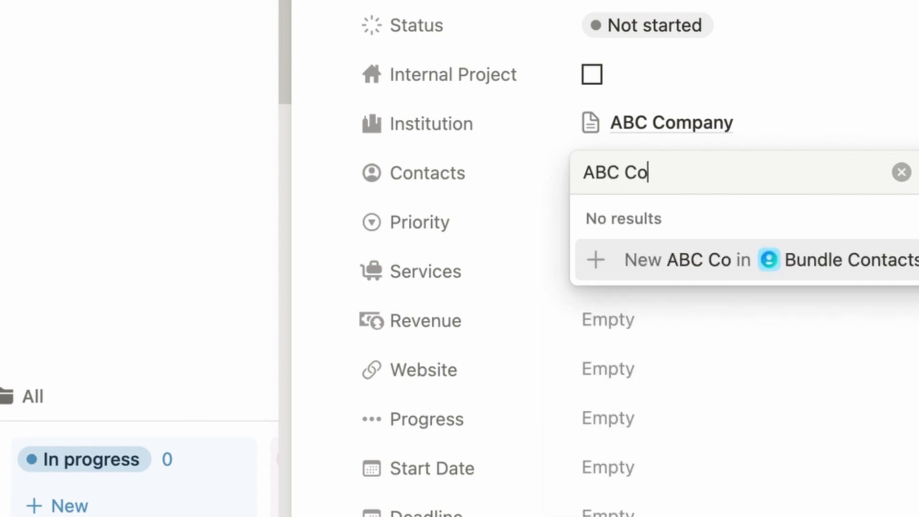
type("ntacty")
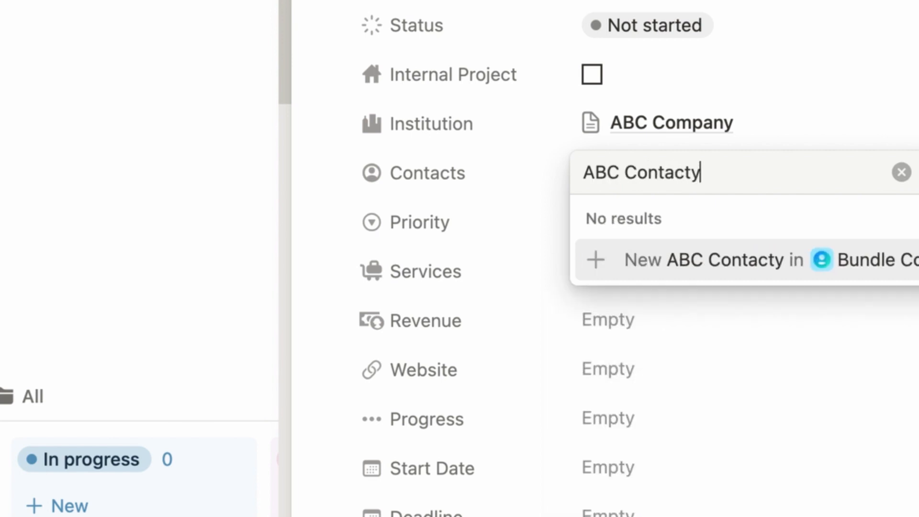
key("BackSpace")
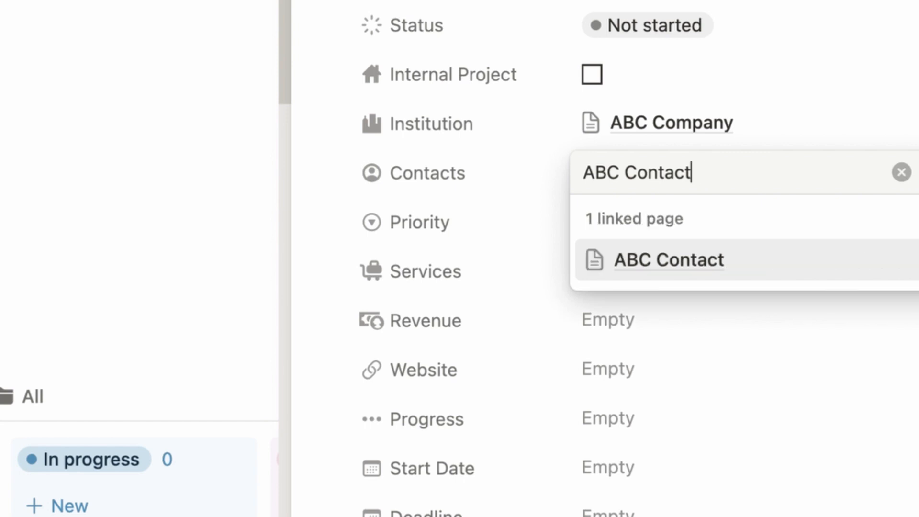
left_click(764, 65)
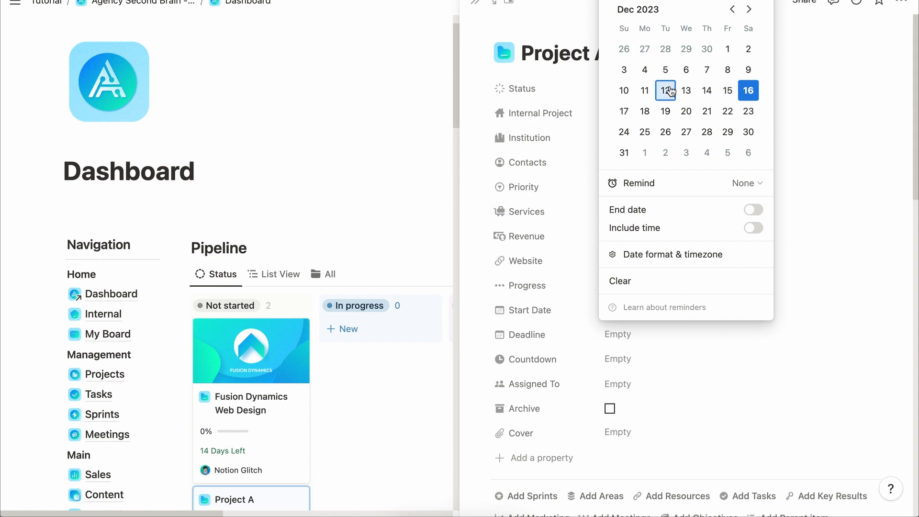
Set Project A's start date to December 12, 2023 and its deadline to January 31, 2024.
left_click(666, 90)
left_click(636, 332)
left_click(637, 334)
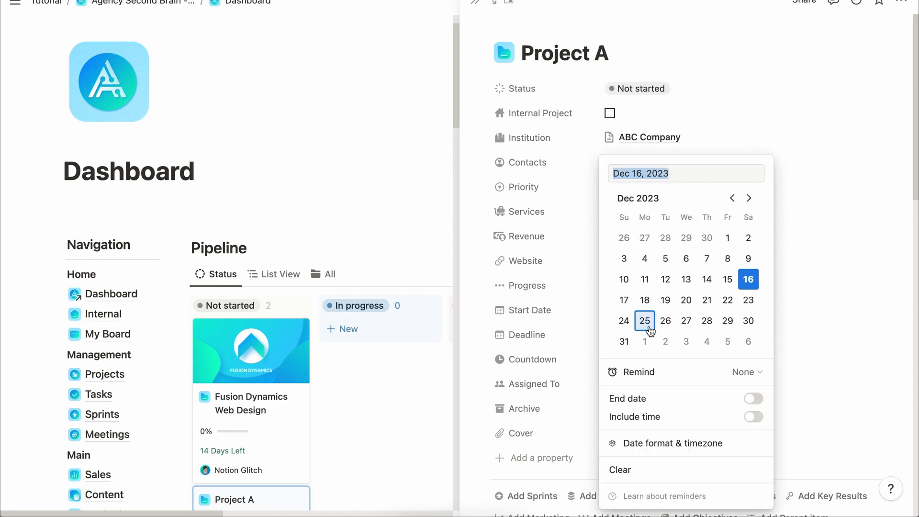
left_click(748, 198)
left_click(686, 320)
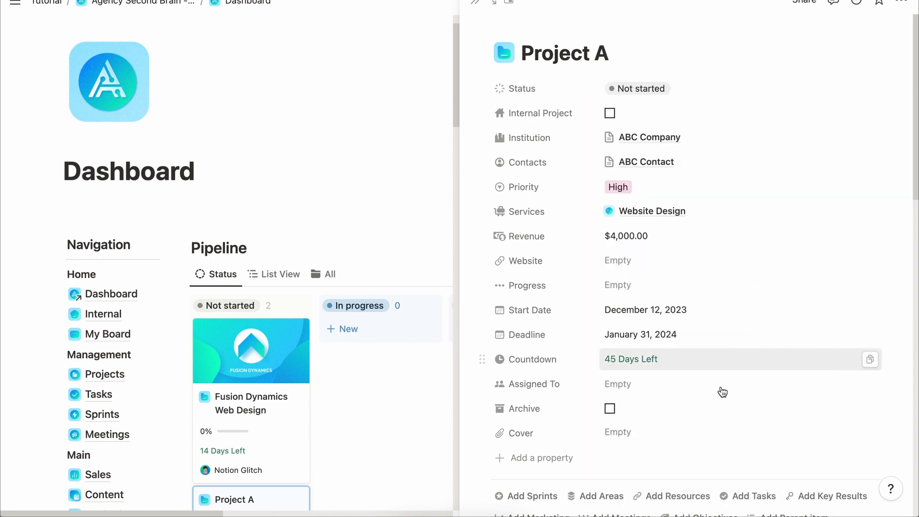
Assign Project A to Notion Glitch in the Assigned To property.
left_click(620, 364)
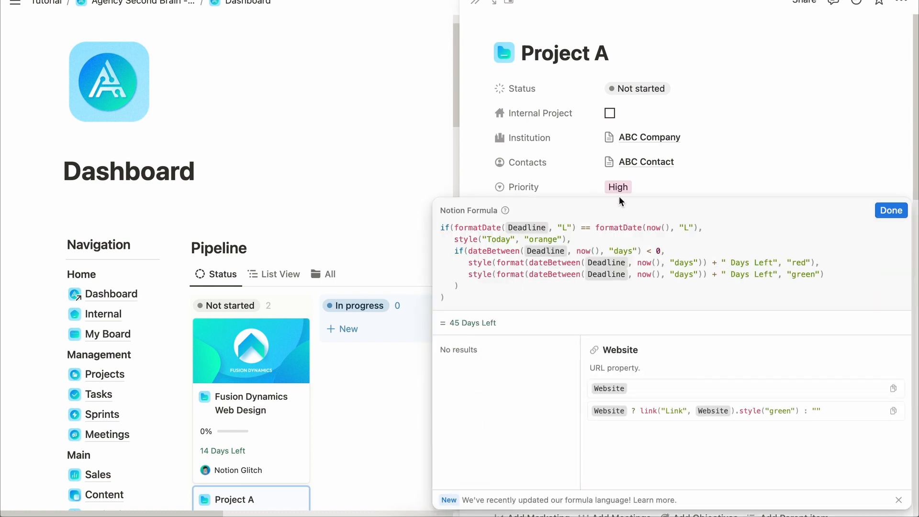
left_click(650, 161)
left_click(635, 385)
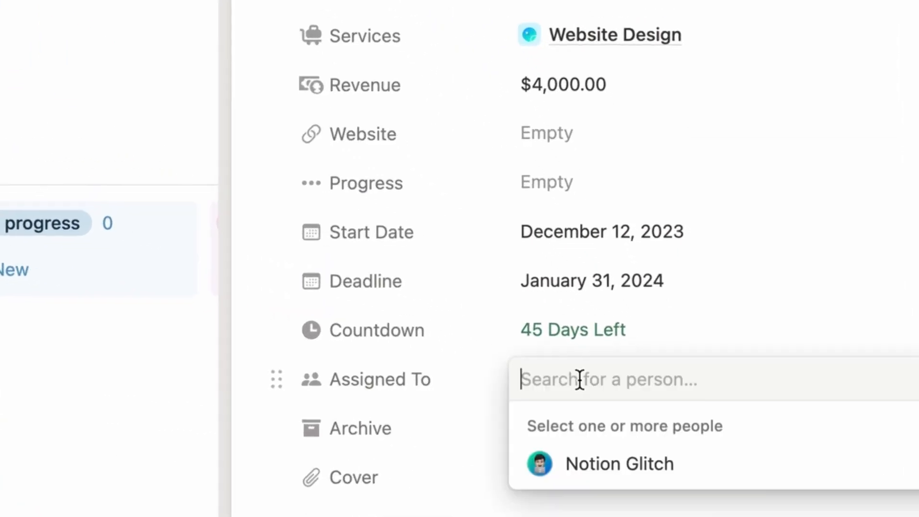
left_click(607, 479)
left_click(745, 307)
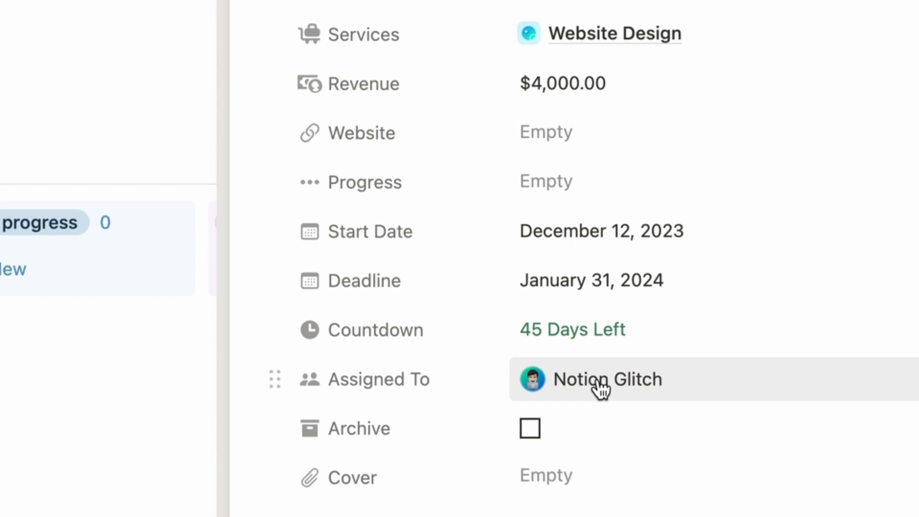
Add a task named ABC Project Task in the Tasks section of Project A's page.
scroll(644, 381, "down", 3)
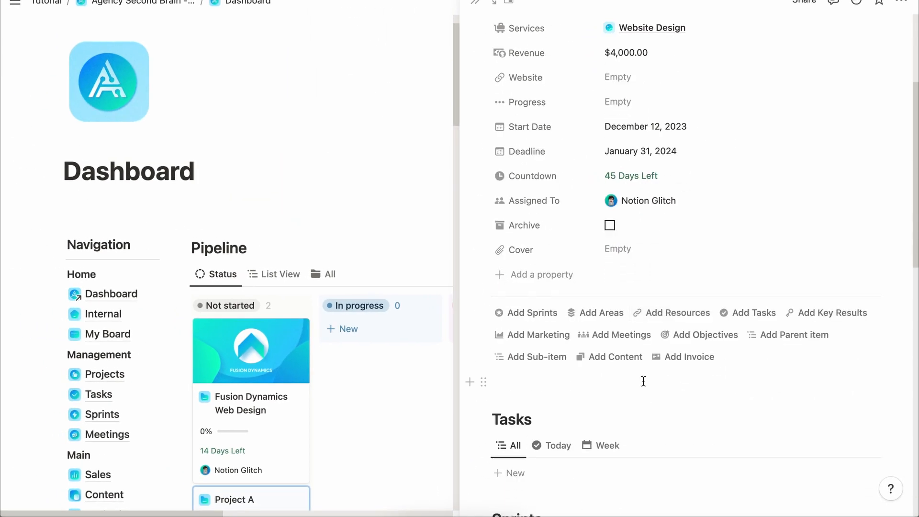
scroll(644, 381, "down", 3)
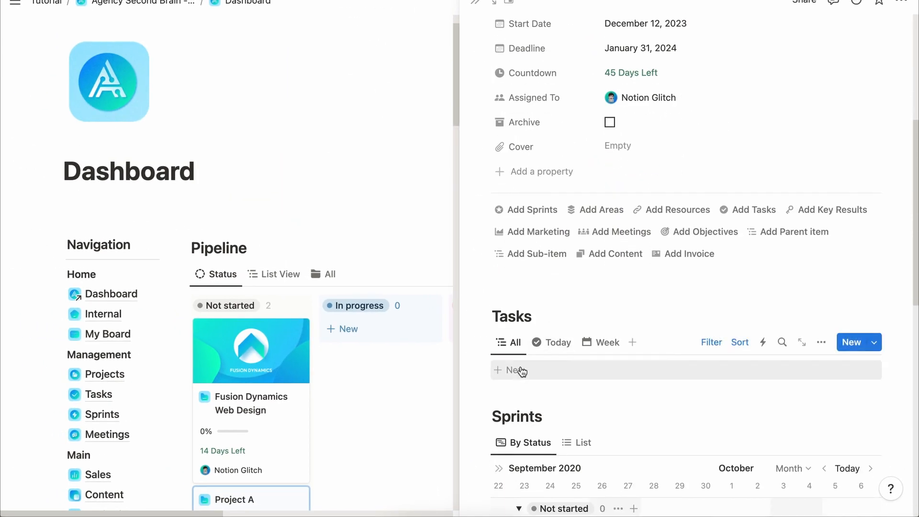
left_click(535, 374)
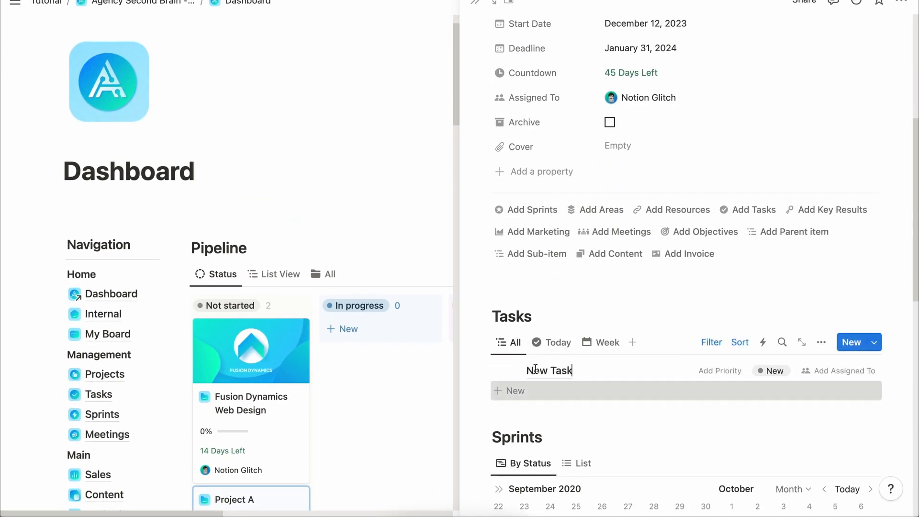
triple_click(561, 371)
type("ABC Project Task")
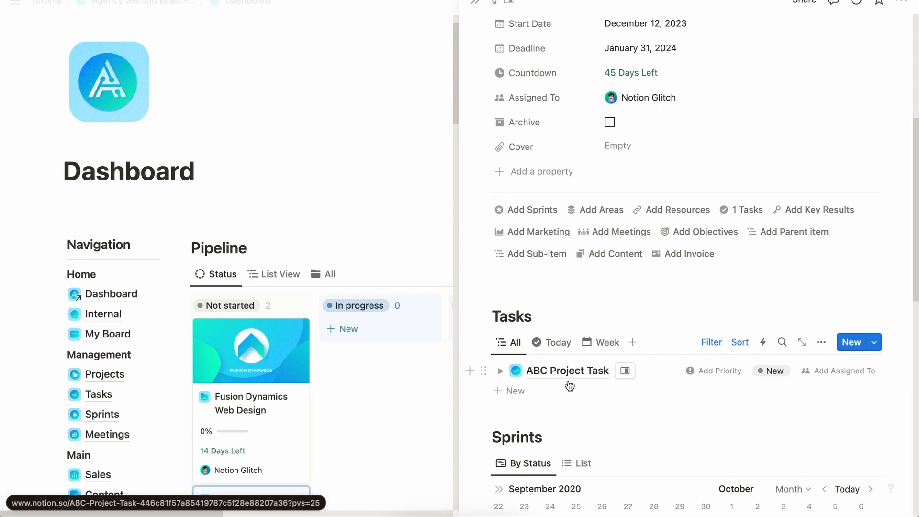
Set the priority of ABC Project Task to Urgent in the project's task list.
left_click(715, 371)
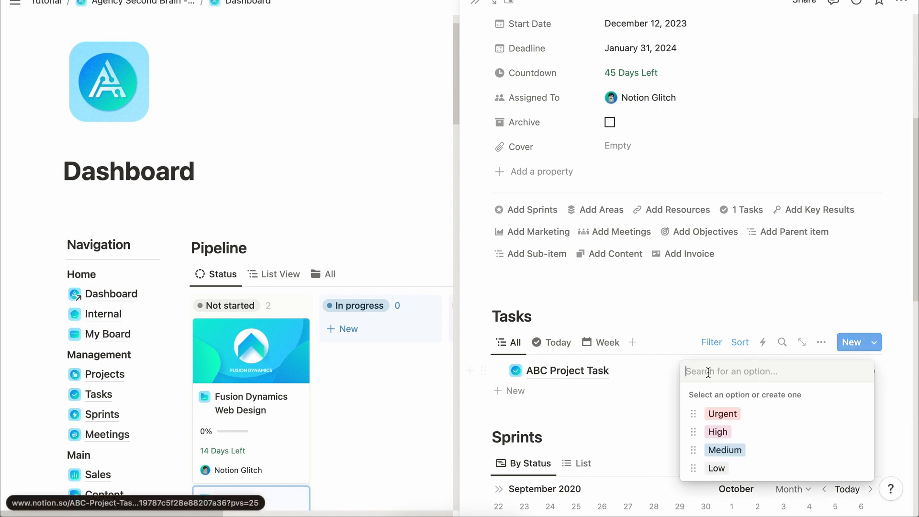
left_click(722, 415)
left_click(763, 375)
key("Escape")
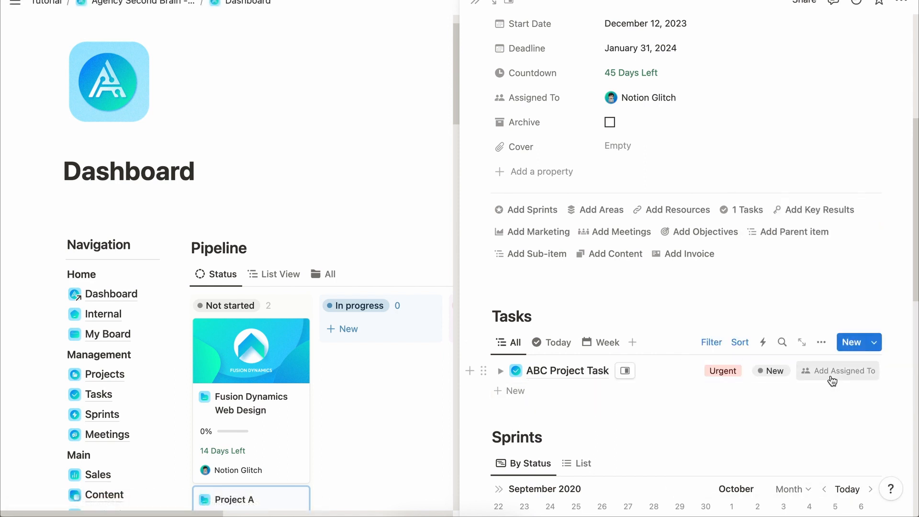
Assign ABC Project Task to Notion Glitch and review the properties on the task's own page.
left_click(832, 371)
left_click(817, 413)
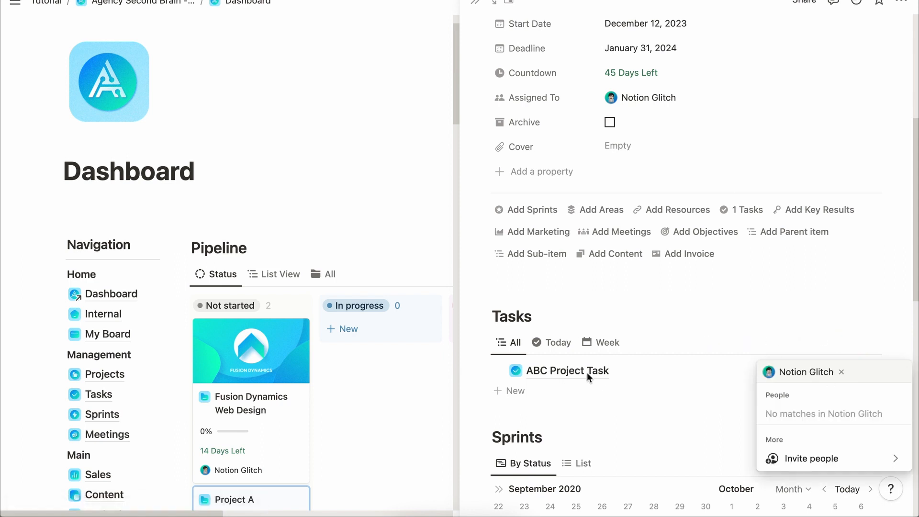
key("Escape")
left_click(623, 372)
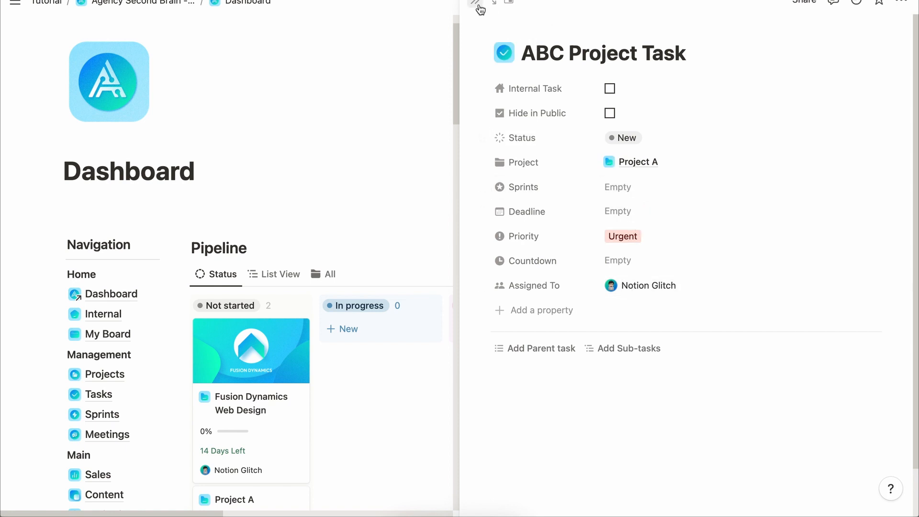
left_click(638, 162)
Try to add a sprint named ABC Project Sprint 1 from the Sprints section of Project A.
scroll(751, 308, "down", 9)
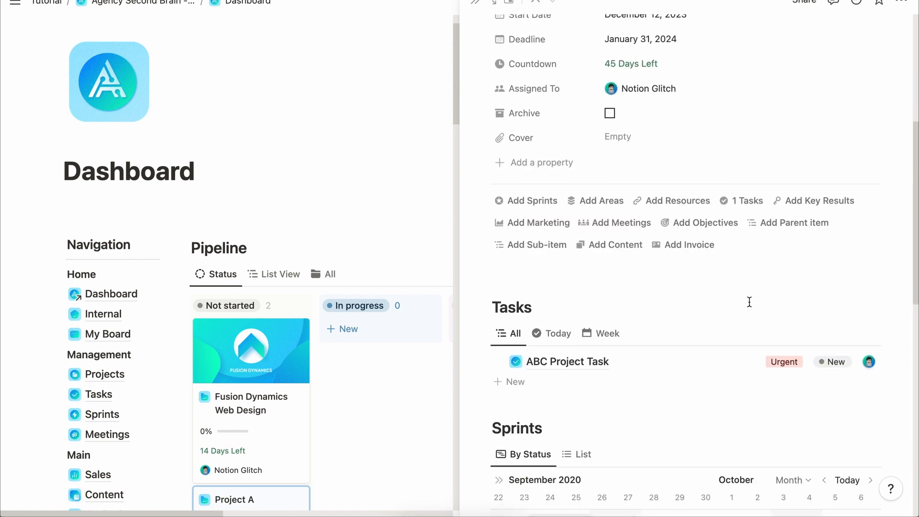
scroll(751, 292, "down", 1)
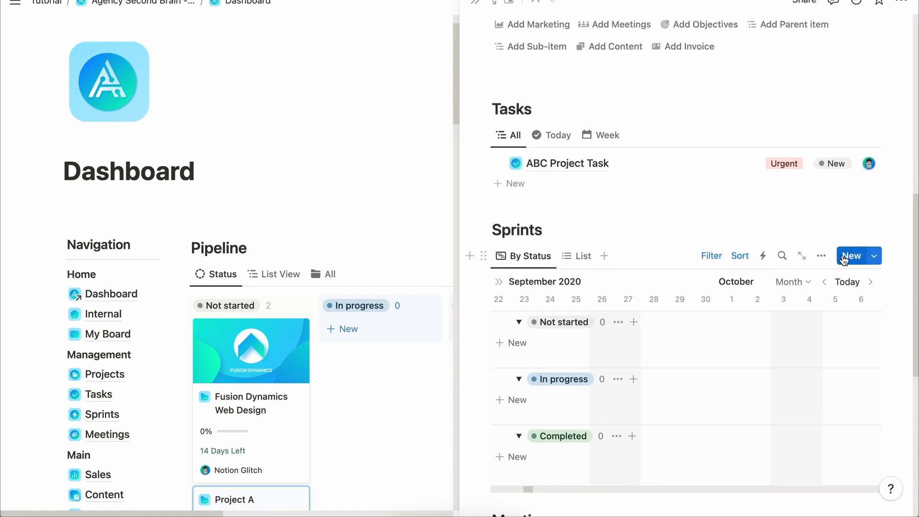
left_click(844, 257)
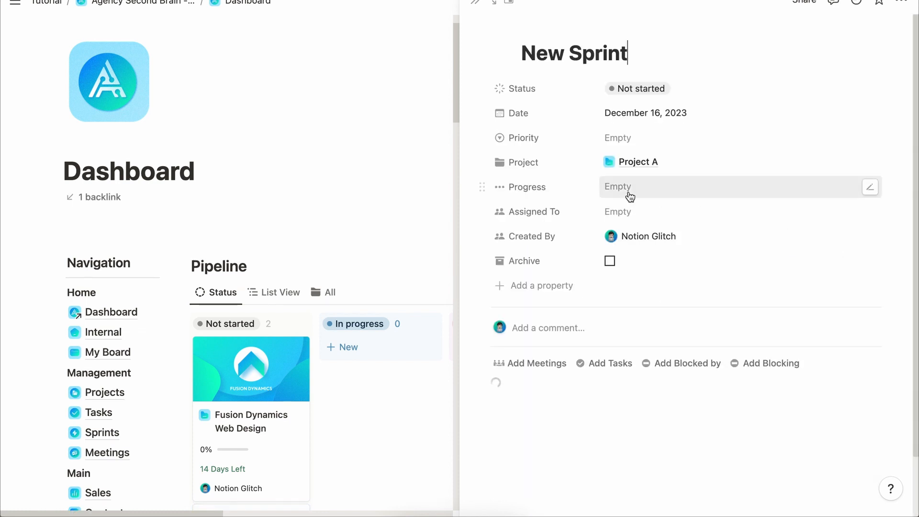
left_click_drag(628, 53, 480, 48)
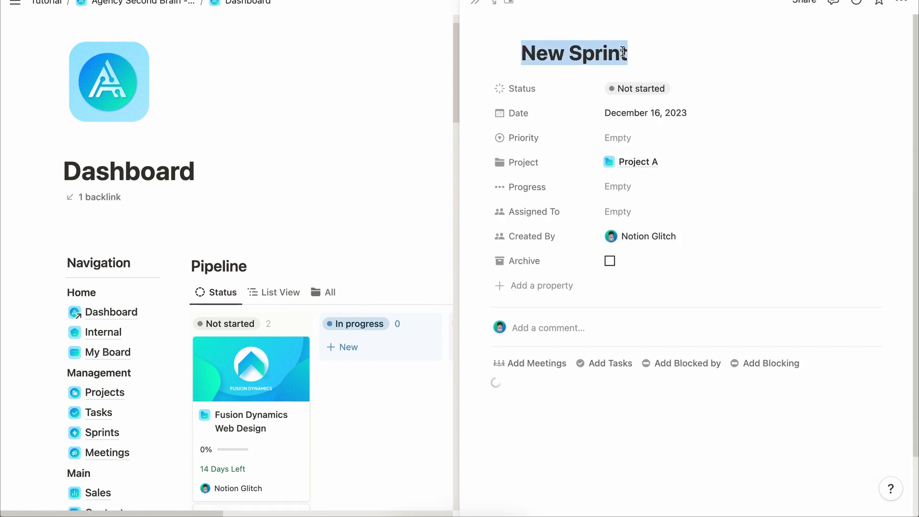
type("ABC")
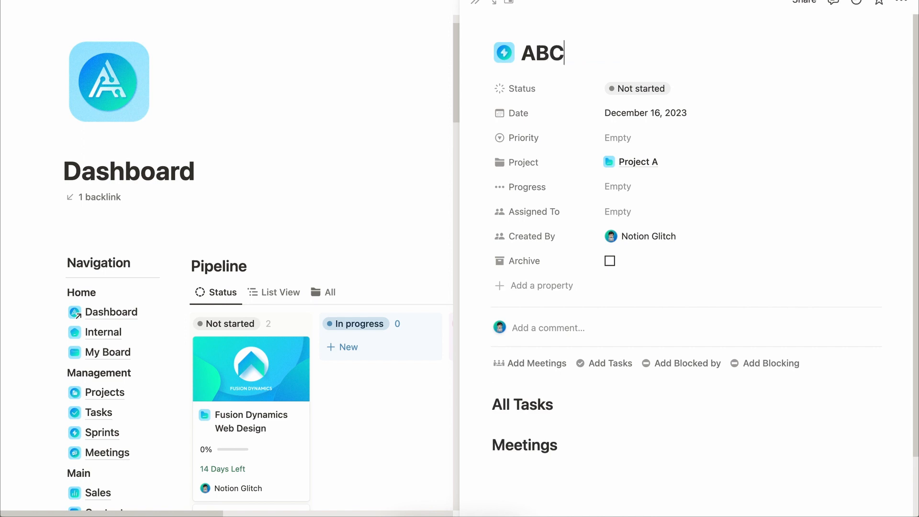
type(" Project Sprint 1")
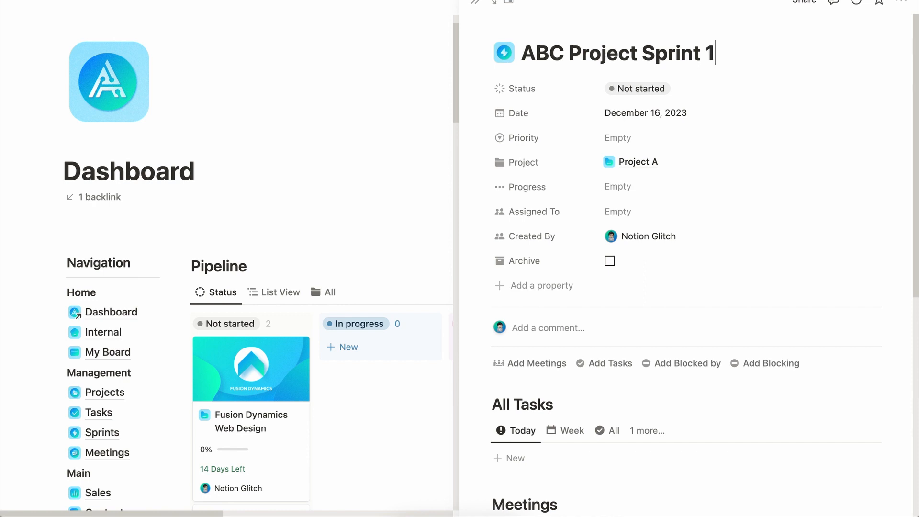
left_click(648, 141)
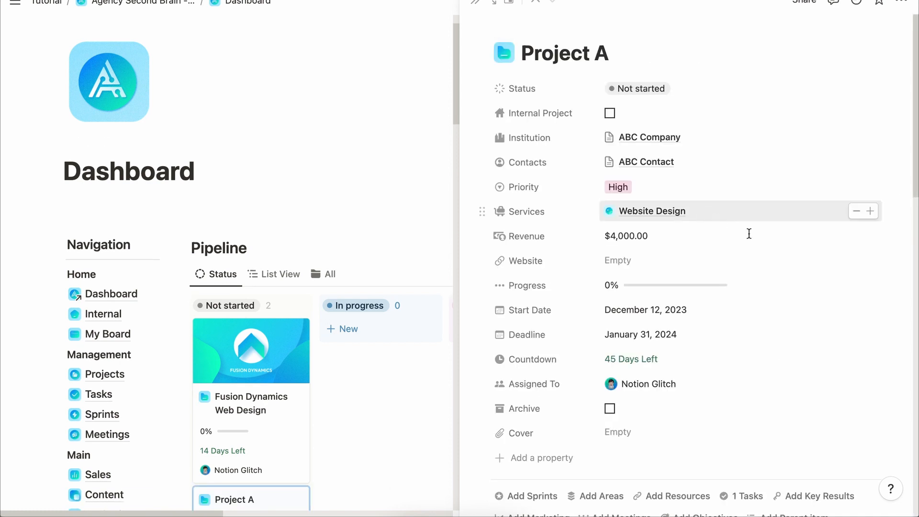
Create a new sprint in Project A's Sprints section and name it ABC Project Sprint 1.
scroll(751, 307, "down", 5)
scroll(750, 302, "down", 5)
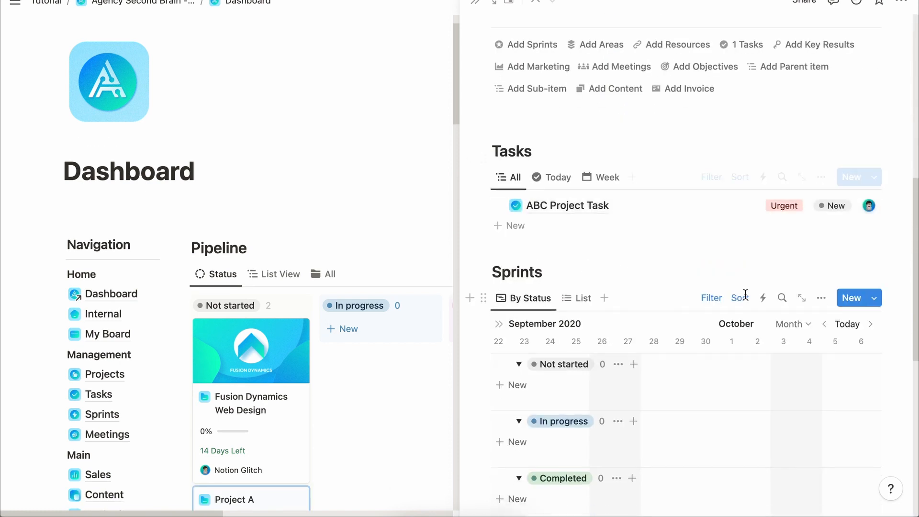
left_click(844, 258)
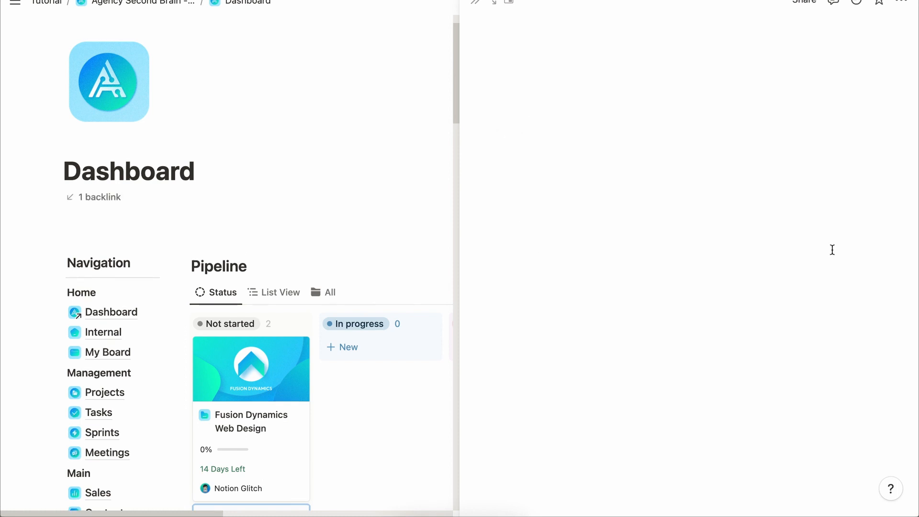
left_click_drag(628, 53, 479, 48)
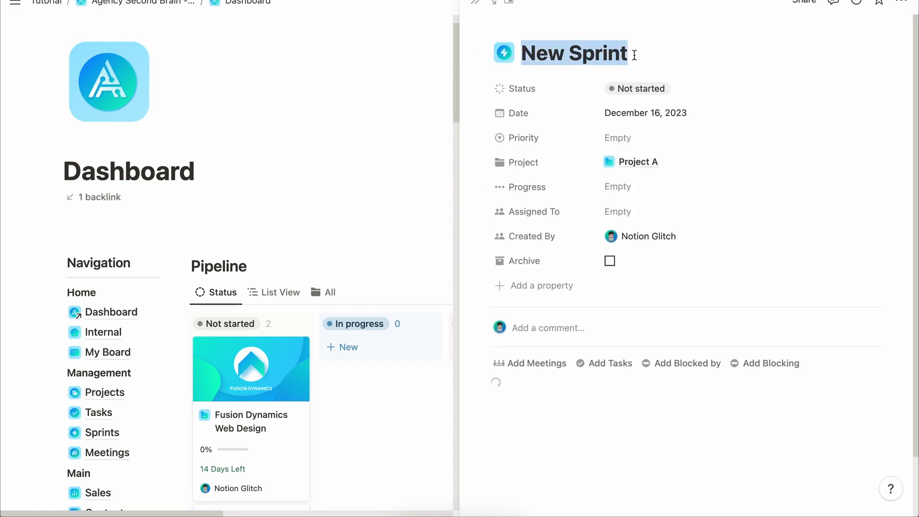
type("ABC Project")
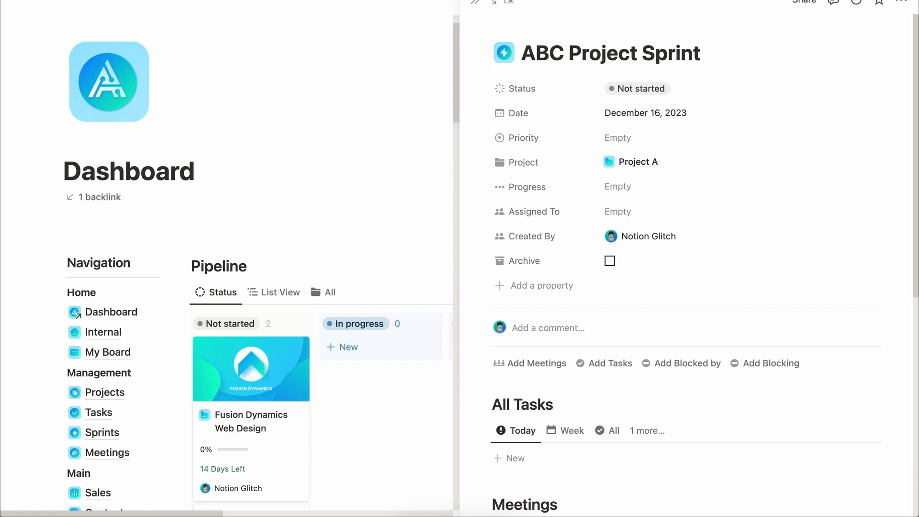
Set the priority of ABC Project Sprint 1 to Urgent.
left_click(649, 139)
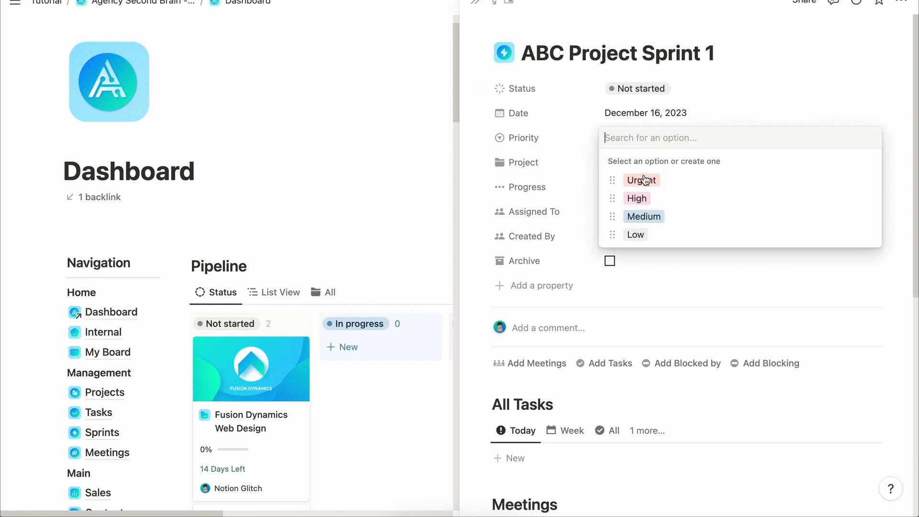
key("Return")
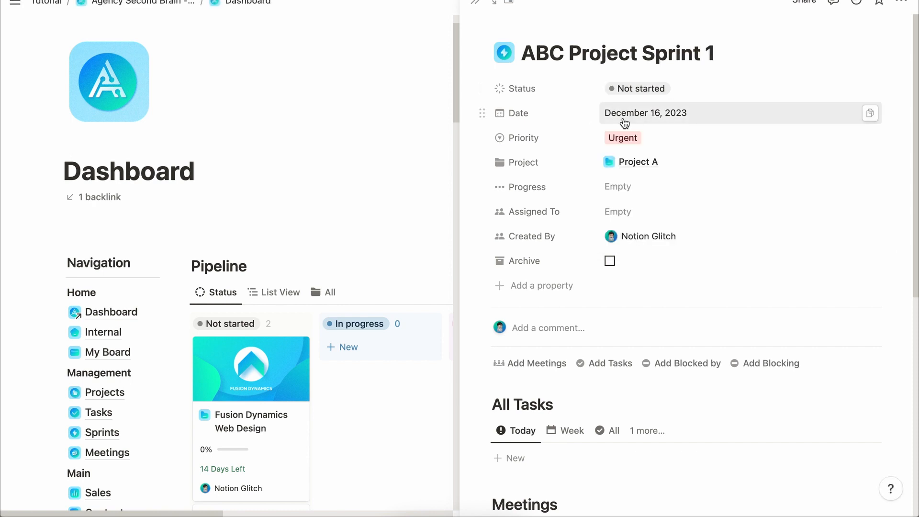
left_click(618, 188)
left_click(629, 149)
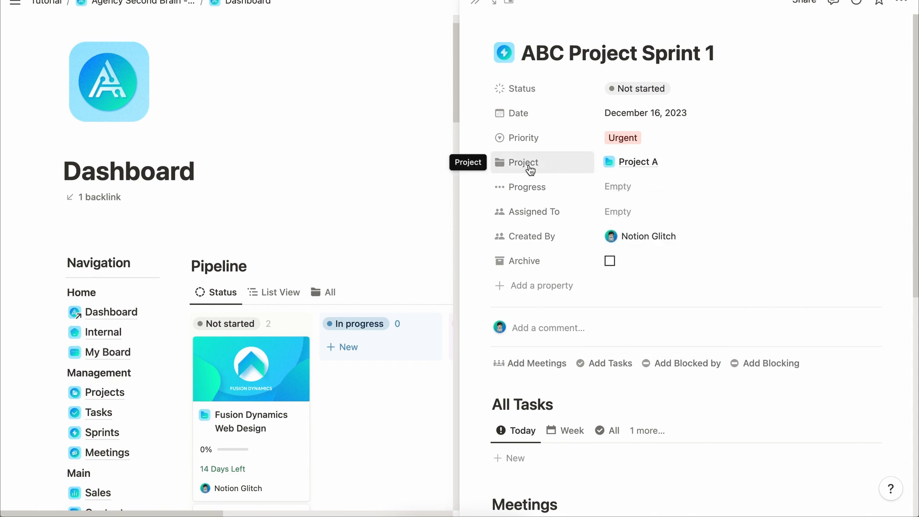
Assign ABC Project Sprint 1 to Notion Glitch and look over its All Tasks and Meetings sections.
left_click(628, 213)
left_click(638, 262)
left_click(594, 240)
scroll(622, 341, "down", 5)
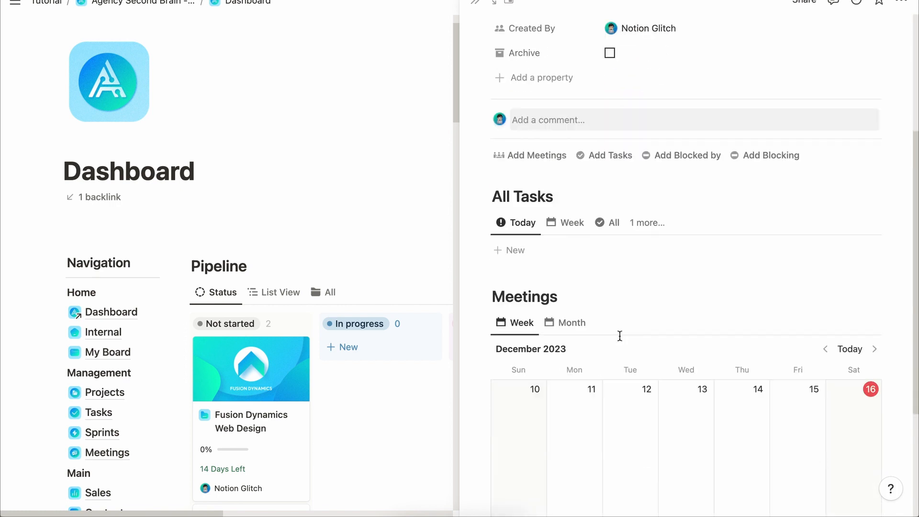
scroll(640, 412, "down", 1)
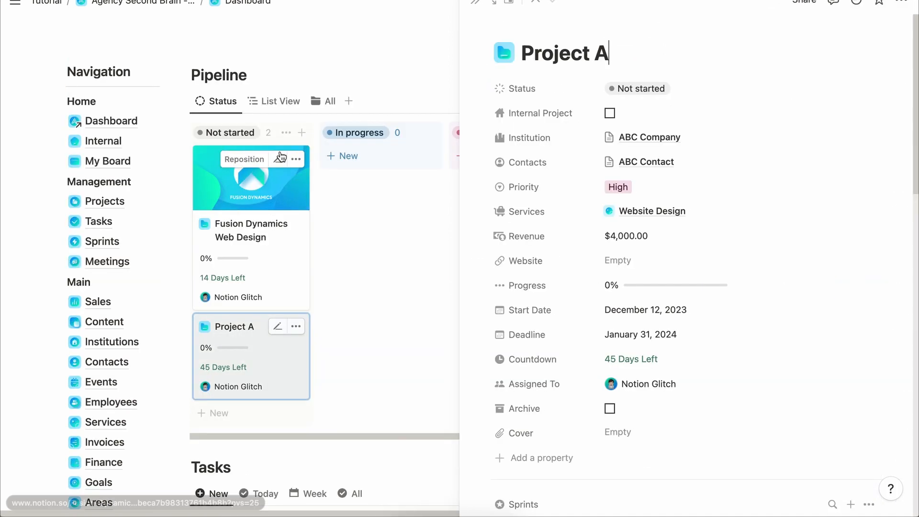
Add the Harbor Tech image as the cover of Project A.
left_click(621, 432)
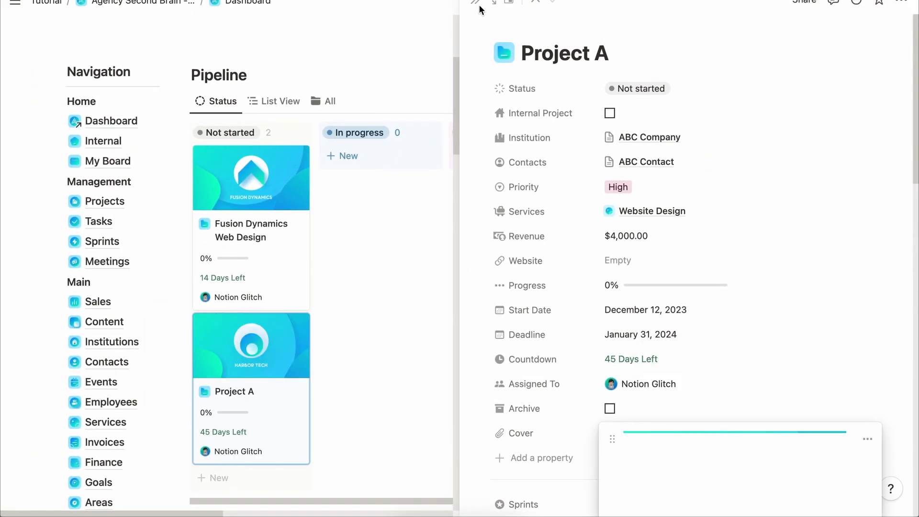
Close Project A and look through the Pipeline's All view and List View.
key("Escape")
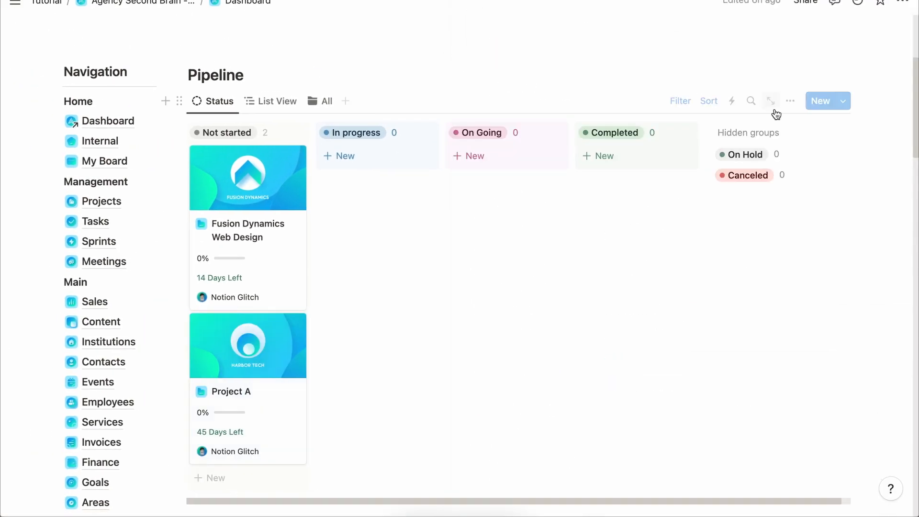
left_click(261, 101)
left_click(327, 102)
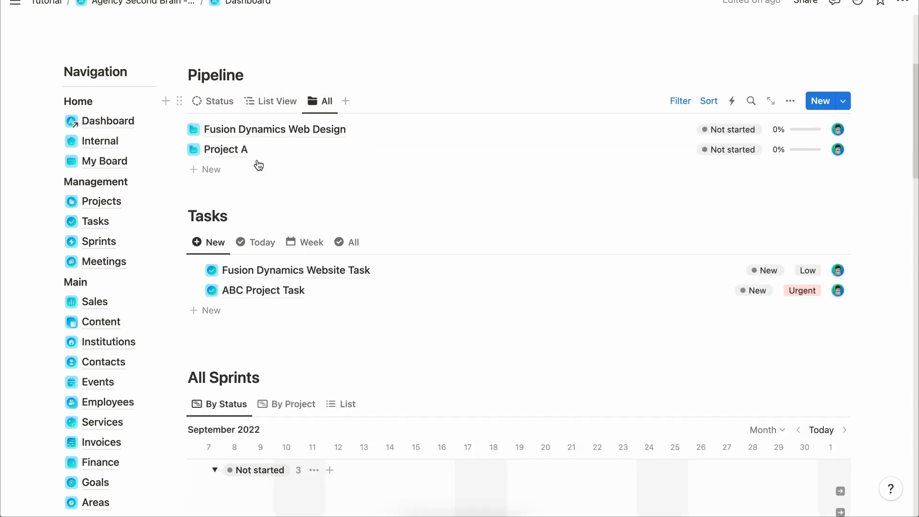
left_click(268, 100)
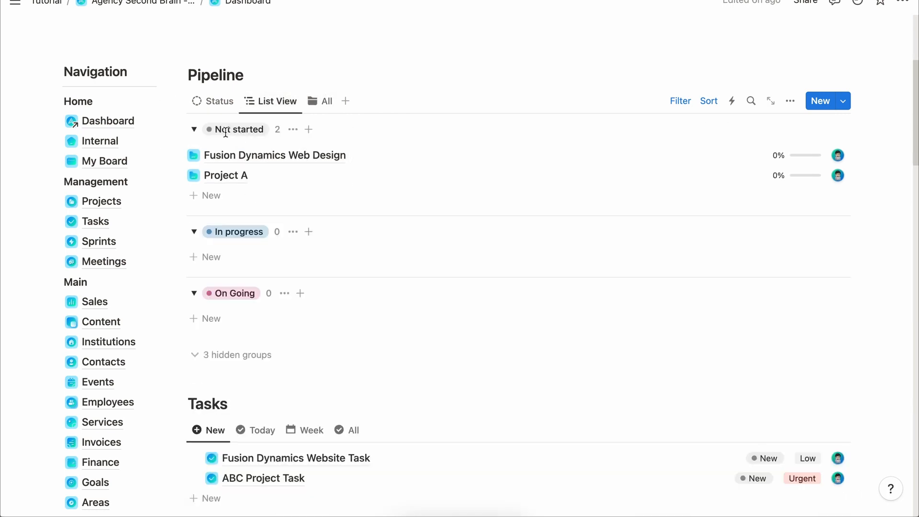
Examine the grouping settings of the Pipeline's List View, including the property it is grouped by.
left_click(790, 100)
left_click(824, 289)
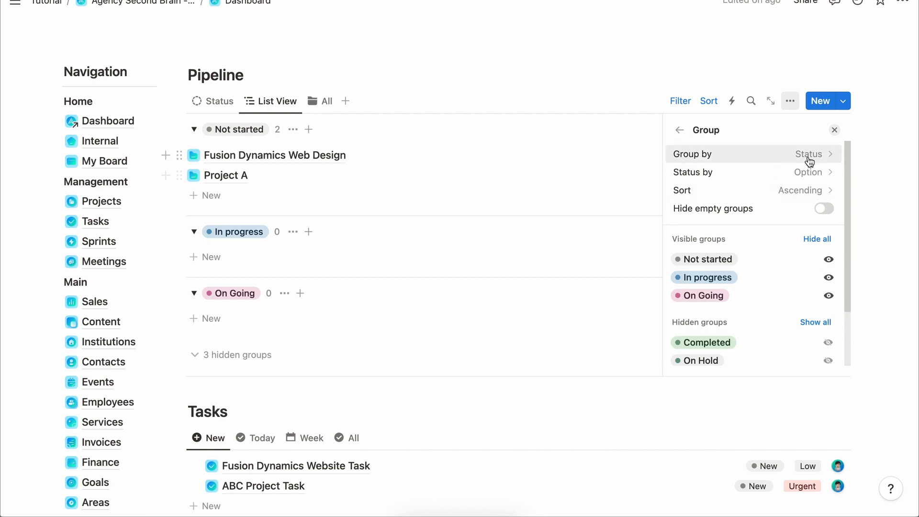
left_click(800, 155)
left_click(680, 130)
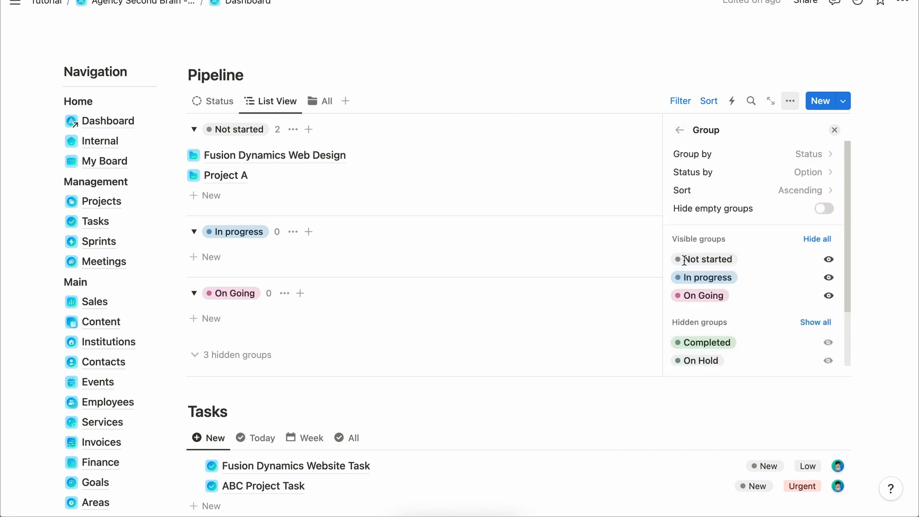
Try a manual order for the List View's status groups and set the group sort back to Ascending.
left_click(804, 190)
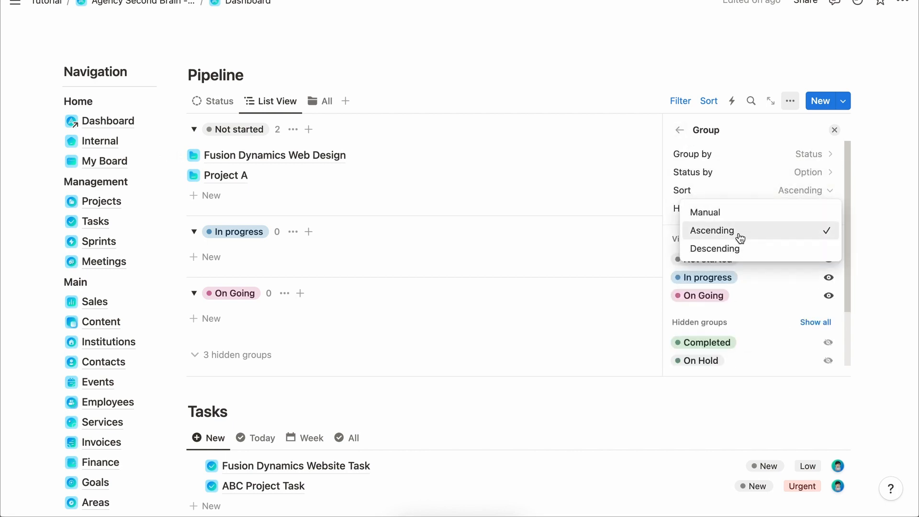
left_click(737, 211)
mouse_move(677, 259)
left_mouse_down()
mouse_move(681, 282)
mouse_move(676, 257)
left_mouse_up()
left_click(805, 190)
left_click(758, 231)
left_click(680, 130)
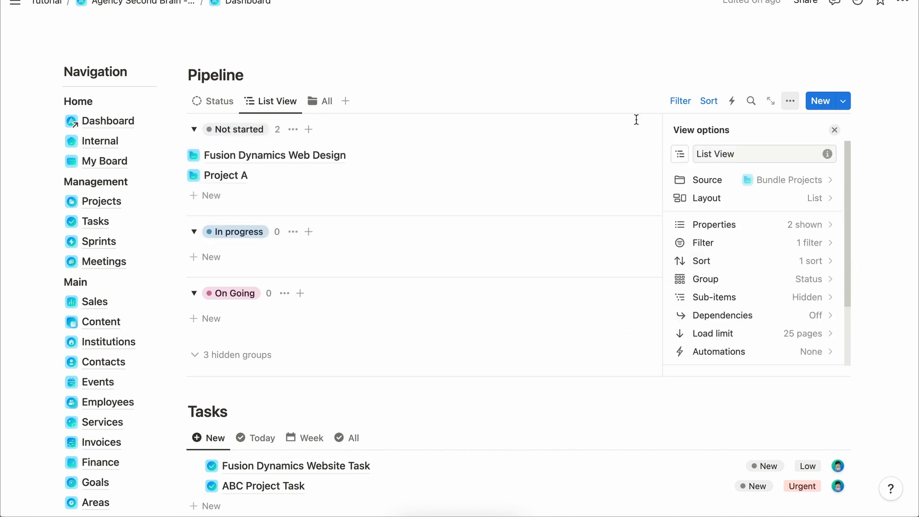
left_click(321, 103)
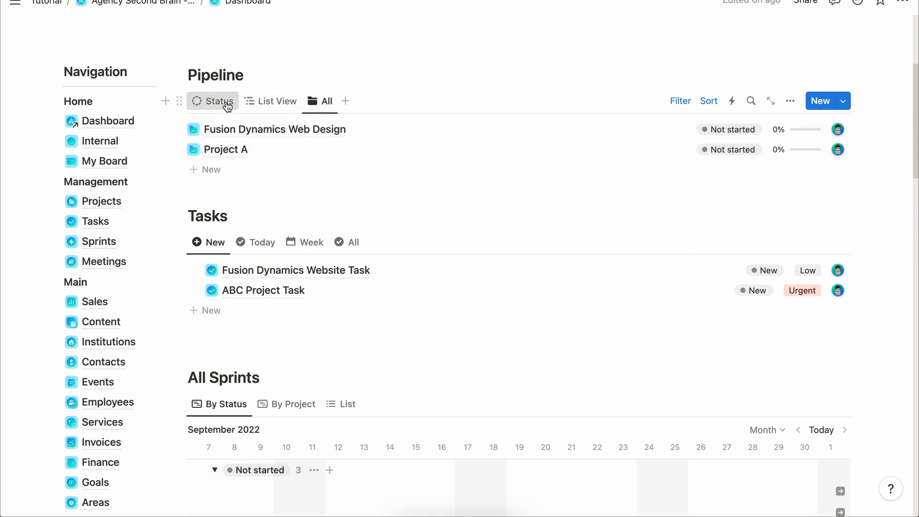
Link ABC Project Sprint 1 to ABC Project Task and set a deadline for the task.
scroll(426, 227, "down", 2)
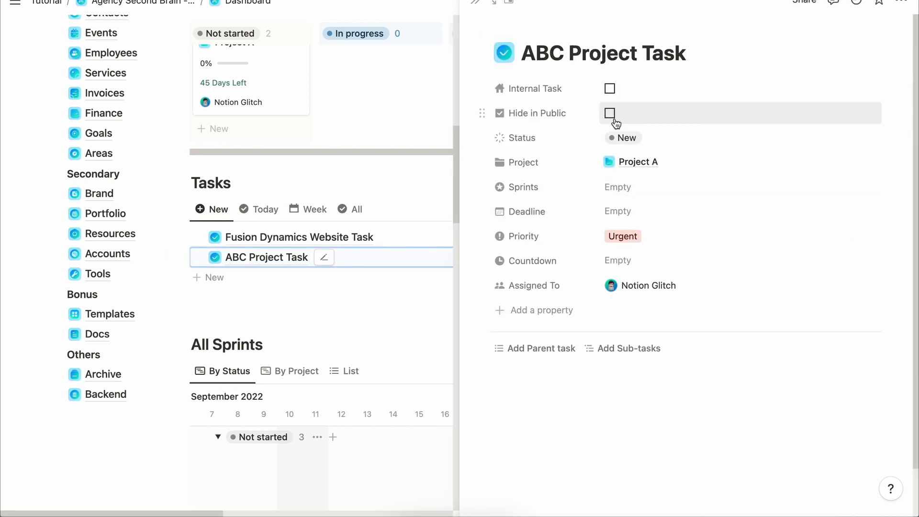
left_click(622, 187)
left_click(666, 223)
key("Escape")
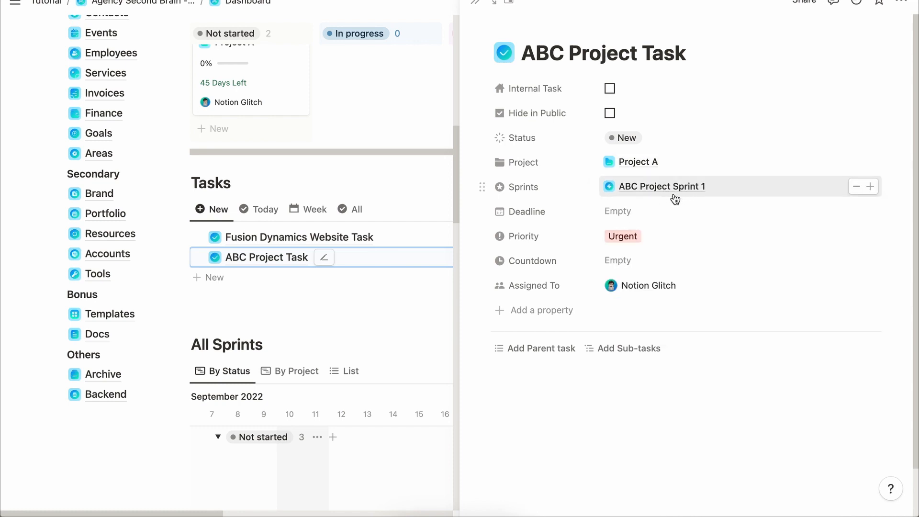
left_click(645, 214)
left_click(727, 298)
left_click(876, 200)
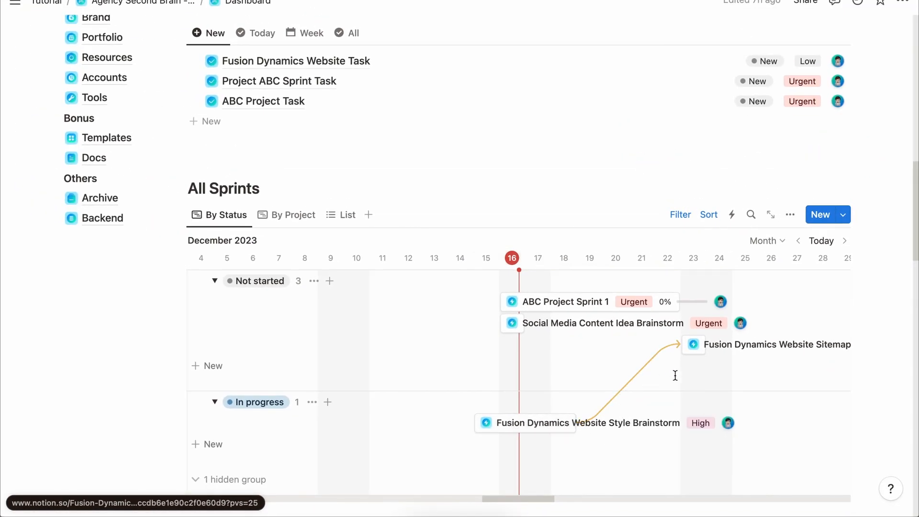
Open Fusion Dynamics Website Sitemap from the All Sprints timeline and examine its properties and Blocked by relation.
left_click(692, 354)
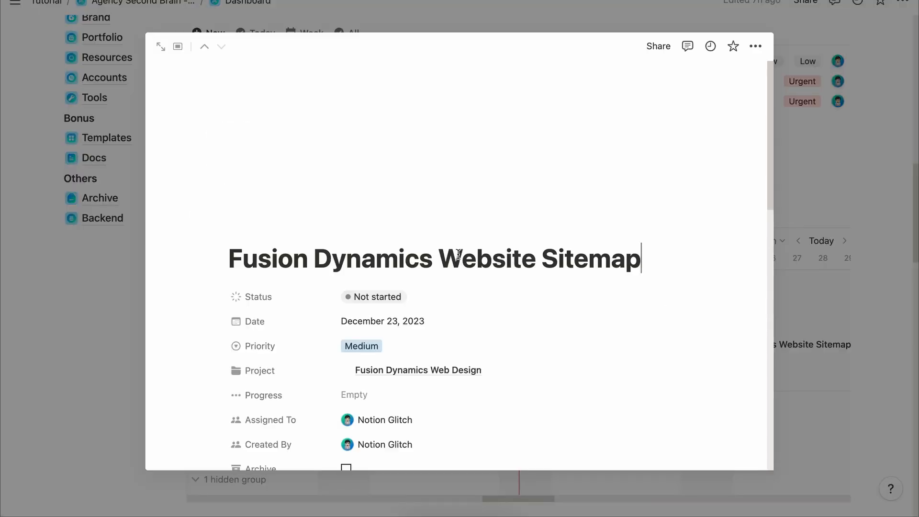
scroll(423, 249, "down", 4)
scroll(369, 249, "down", 3)
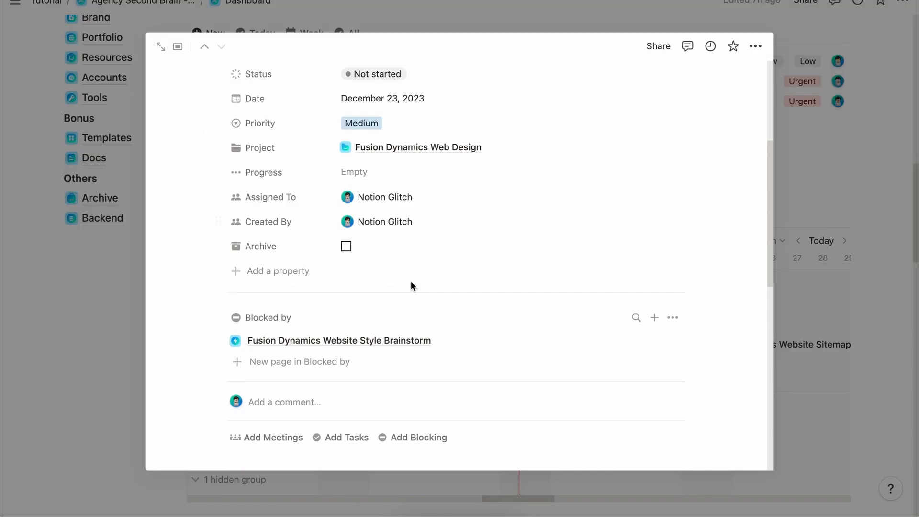
Look at the Meetings calendar in its Month view and return it to the Week view.
scroll(323, 334, "down", 6)
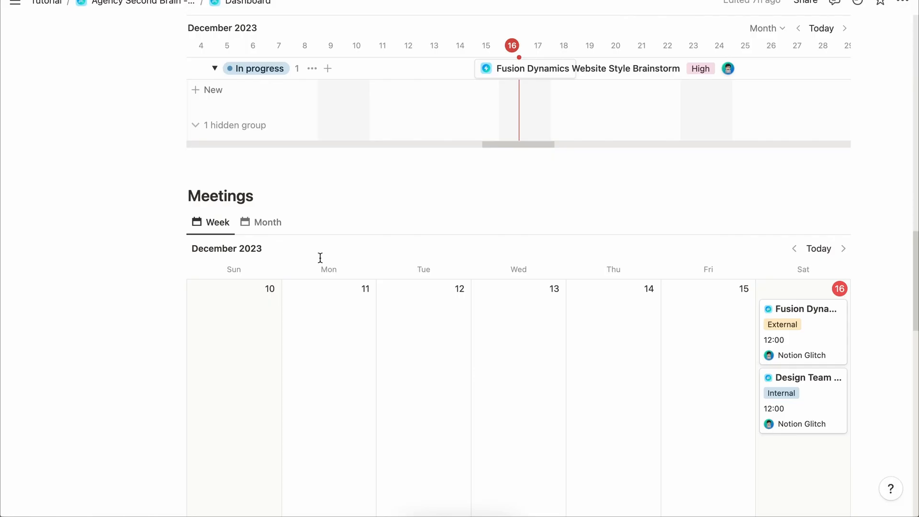
scroll(320, 257, "down", 3)
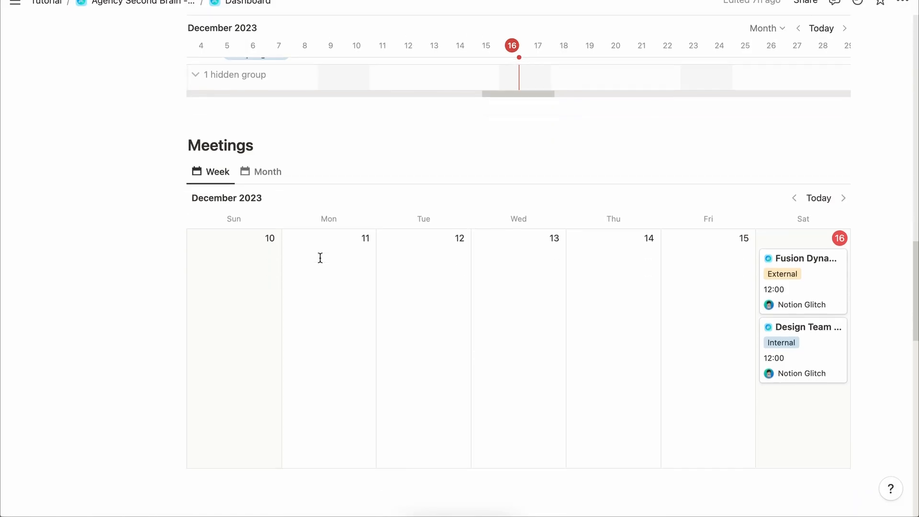
left_click(266, 166)
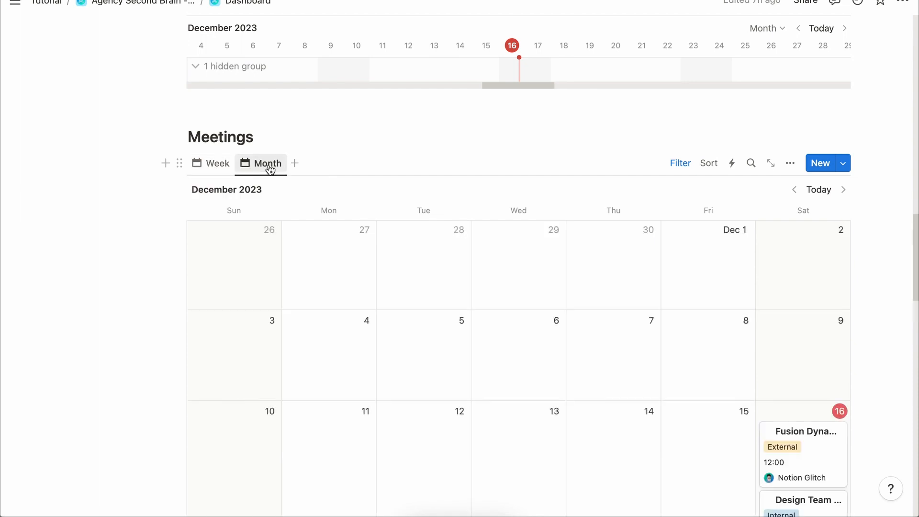
left_click(209, 176)
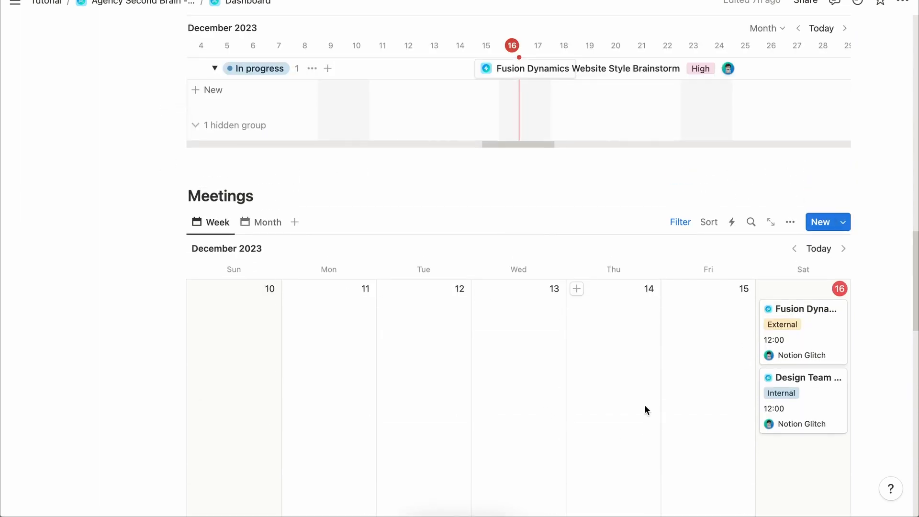
Create a meeting on December 16, 2023 named ABC Project Kick-off and set its time to 12:00.
left_click(766, 305)
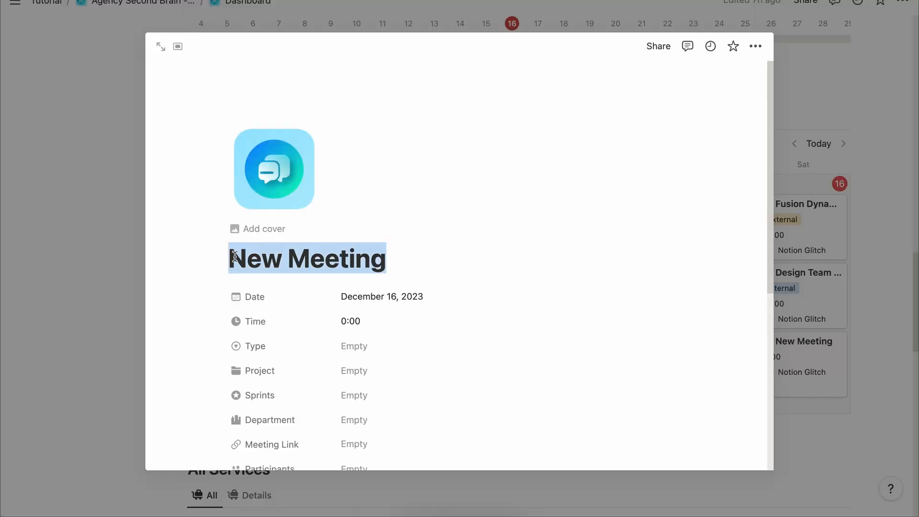
type("ABC Project Kick-off")
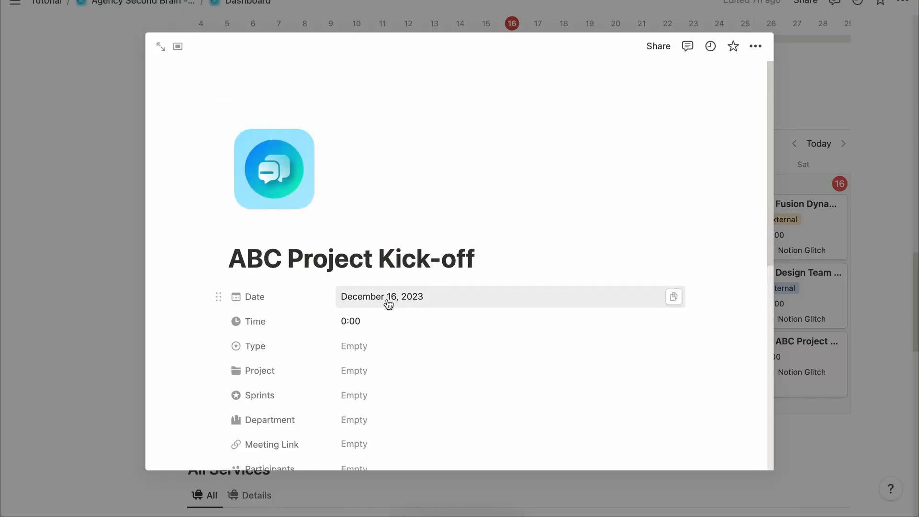
left_click(388, 321)
type("12:00")
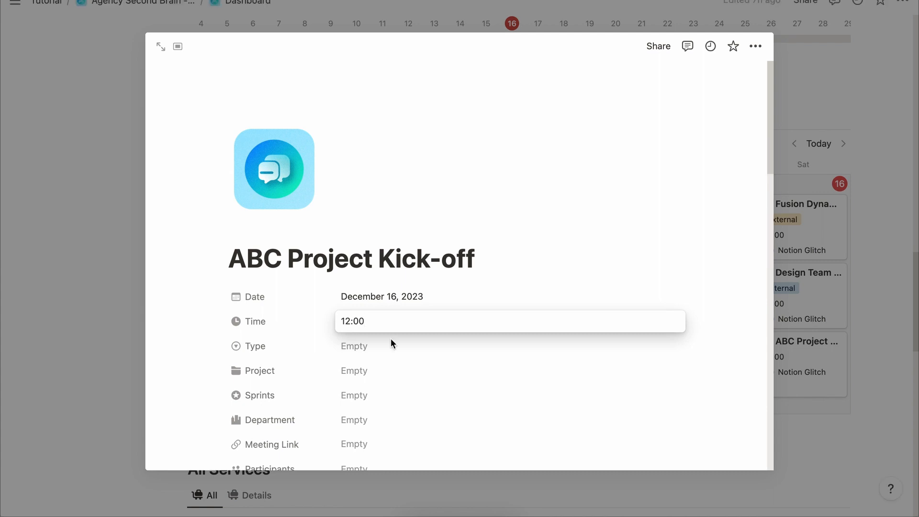
Set the kick-off meeting's type to External and link it to Project A.
left_click(390, 345)
left_click(396, 408)
left_click(388, 372)
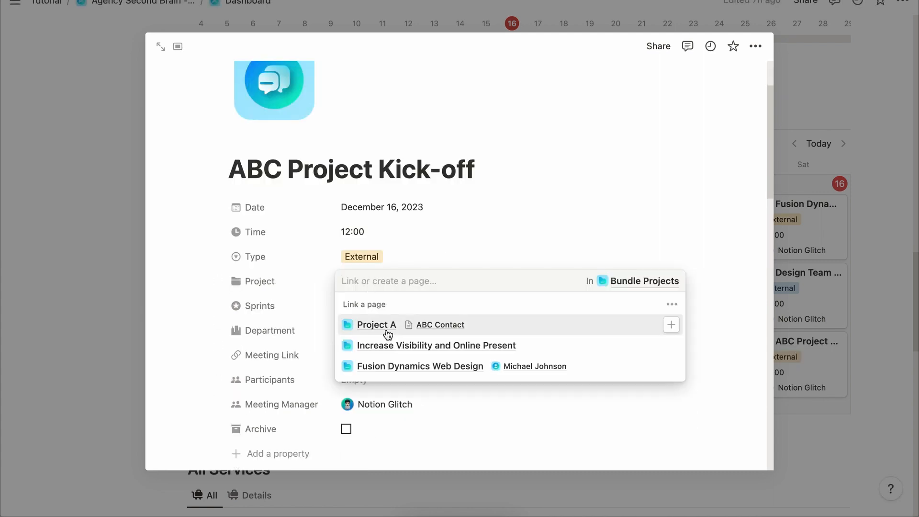
left_click(387, 329)
Link a sprint to the ABC Project Kick-off meeting and add Notion Glitch as a participant.
left_click(394, 311)
left_click(330, 271)
left_click(381, 300)
left_click(383, 341)
left_click(353, 323)
key("Escape")
left_click(379, 374)
left_click(388, 411)
Look over the Meeting Agenda section of the ABC Project Kick-off meeting.
scroll(432, 338, "down", 5)
scroll(433, 338, "down", 5)
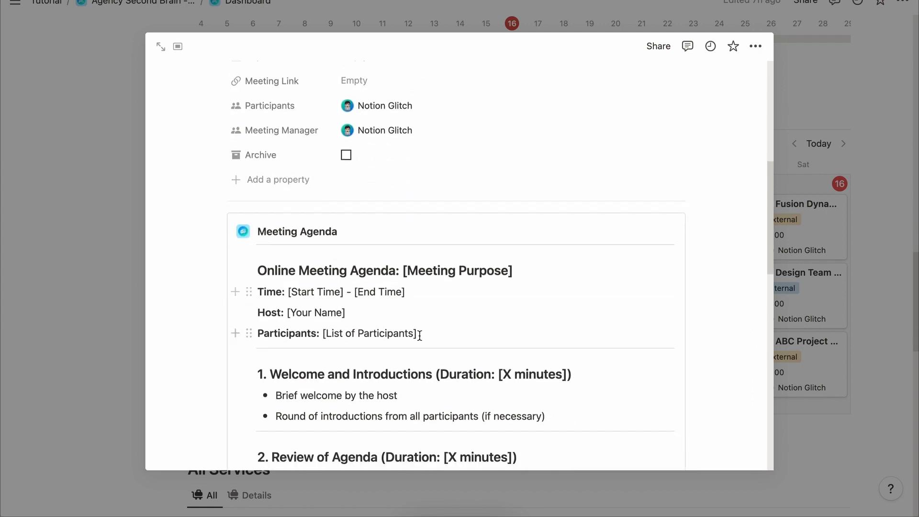
scroll(431, 271, "up", 15)
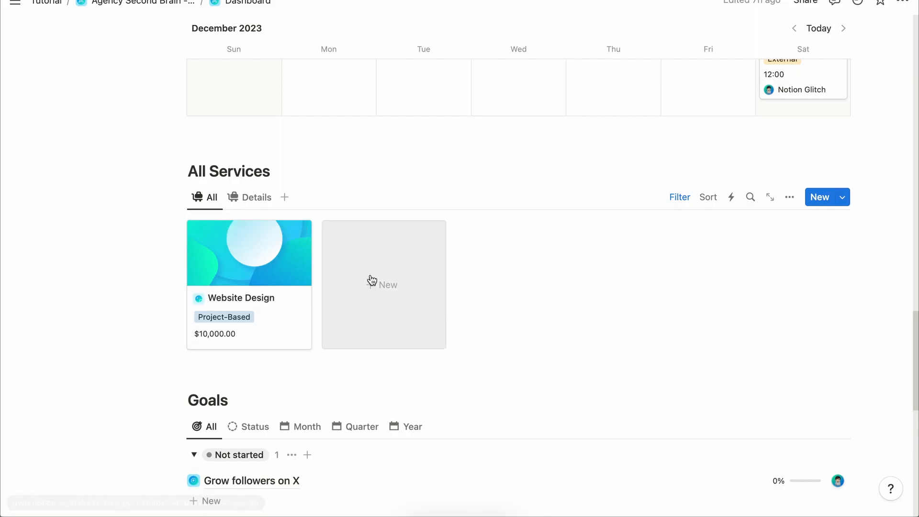
Create a service named Website Audit with the description "Provide 30 mins free call with prospects" and the category Consulting.
left_click(390, 282)
type("Website Audit")
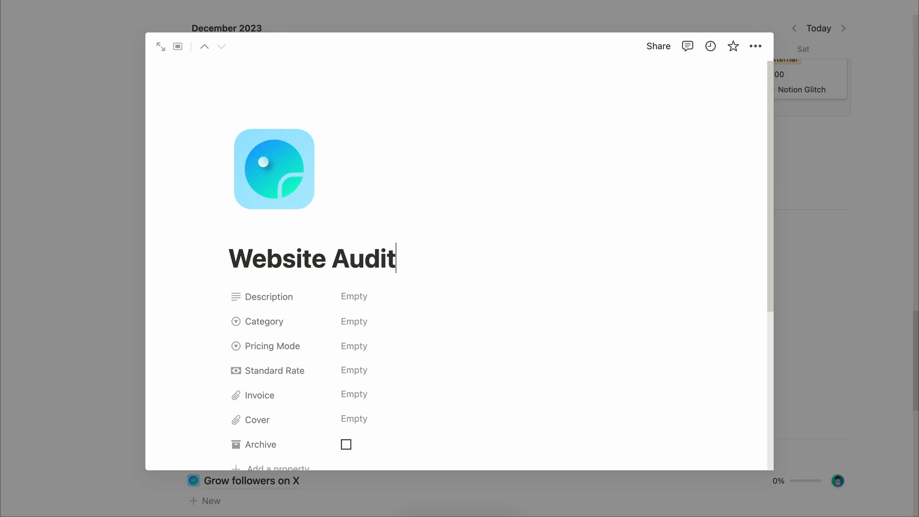
left_click(394, 298)
type("Pr")
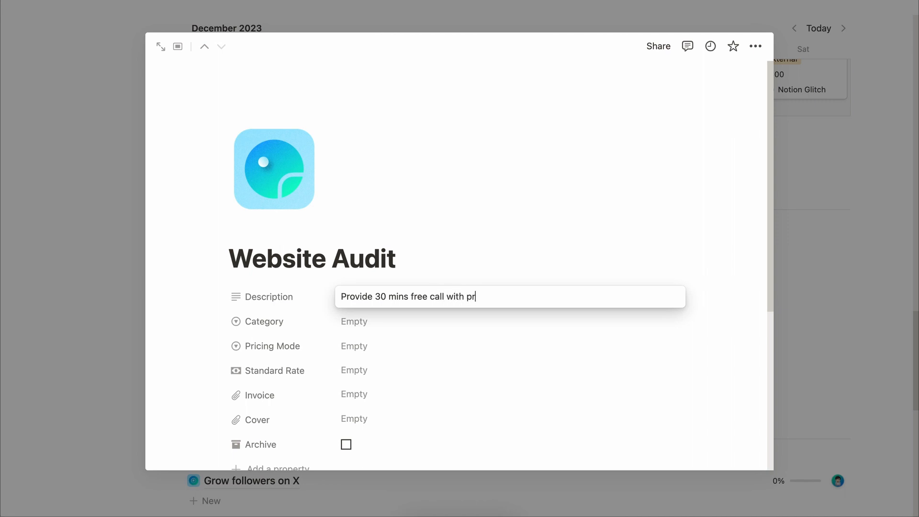
left_click(364, 322)
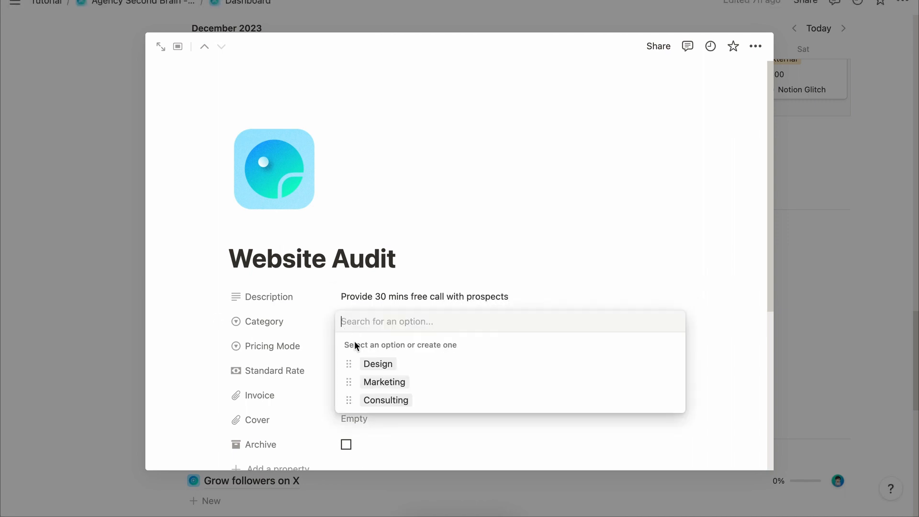
left_click(384, 400)
Try creating a new category option named Add Category for the Website Audit service.
type("Add Category")
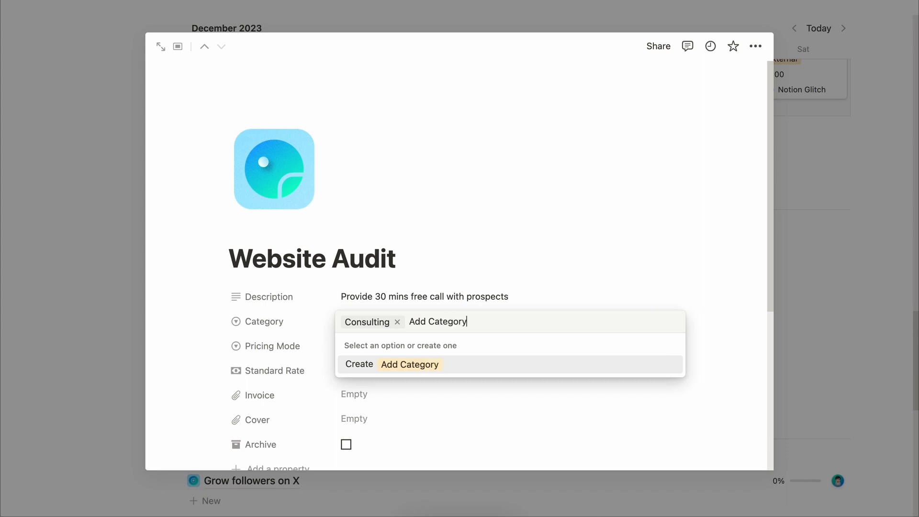
key("Return")
key("ctrl+z")
Set Website Audit's pricing mode to Project-Based and its standard rate to 4000.
left_click(376, 345)
left_click(397, 425)
left_click(414, 352)
left_click(412, 390)
left_click(418, 349)
left_click(430, 426)
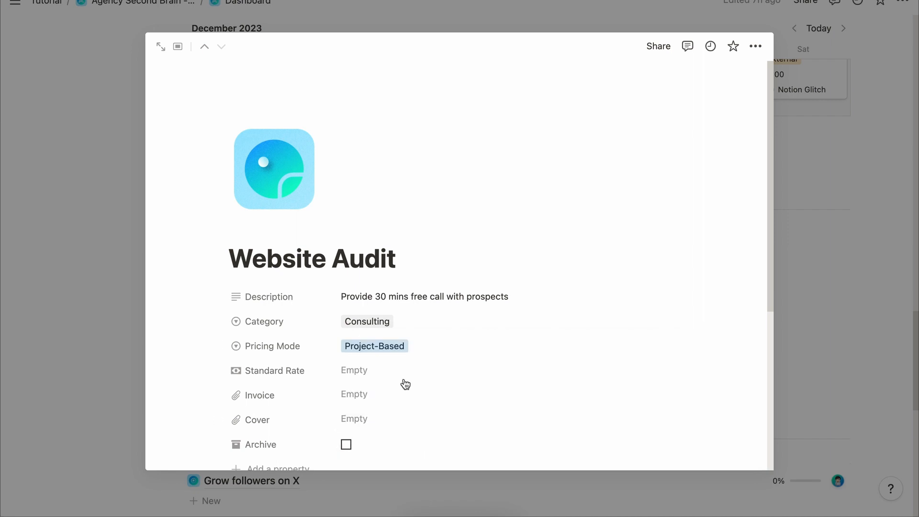
left_click(360, 370)
type("4000")
key("Return")
Check the Invoice attachment options of Website Audit and add a cover image to the service.
left_click(378, 396)
left_click(447, 357)
left_click(376, 424)
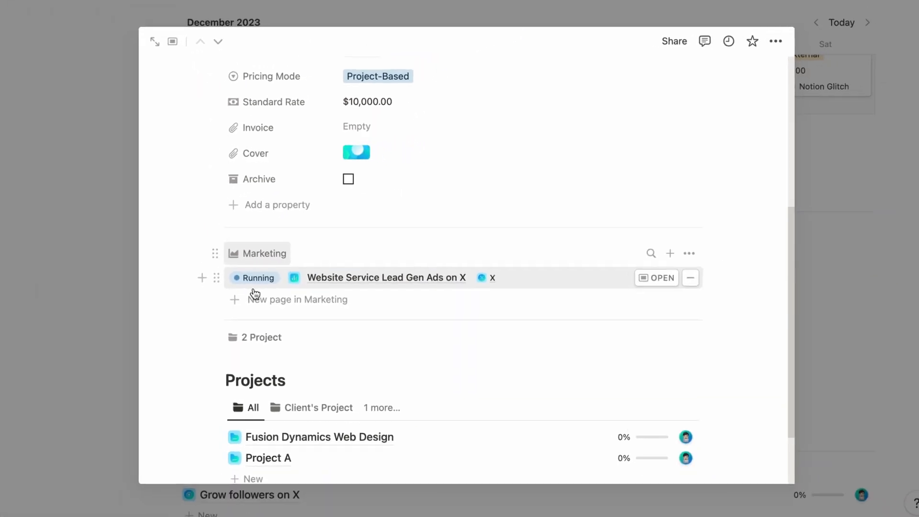
Look over the Website Design service's Marketing and Projects sections and view All Services in the Details view.
scroll(230, 373, "down", 3)
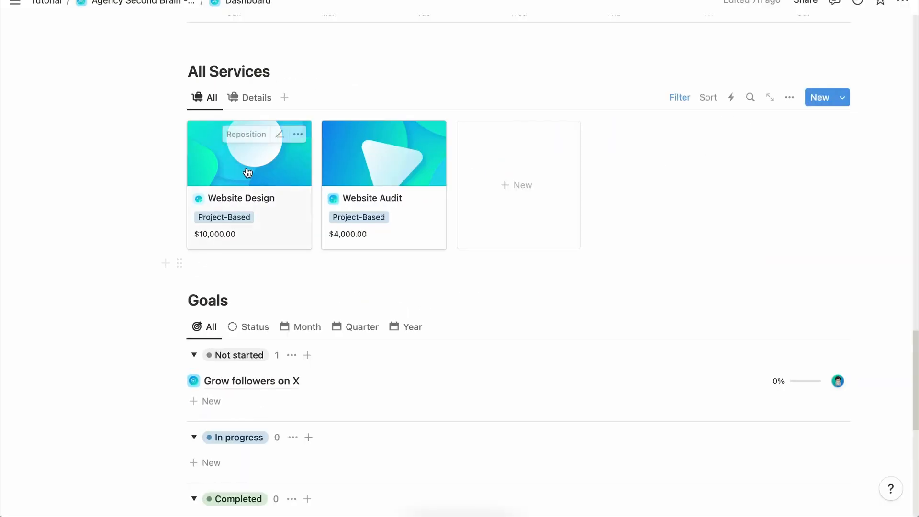
left_click(249, 99)
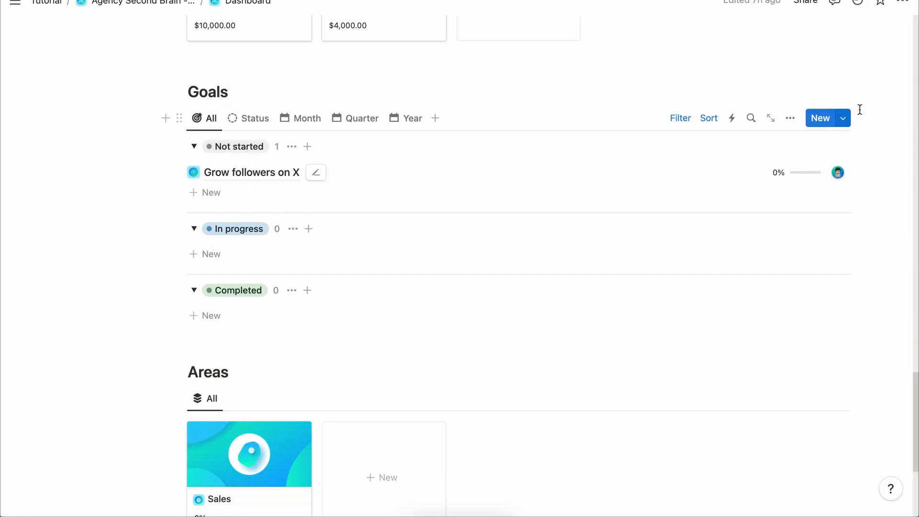
Examine the view options of the Goals section's All view, including which properties it can be grouped by.
left_click(790, 119)
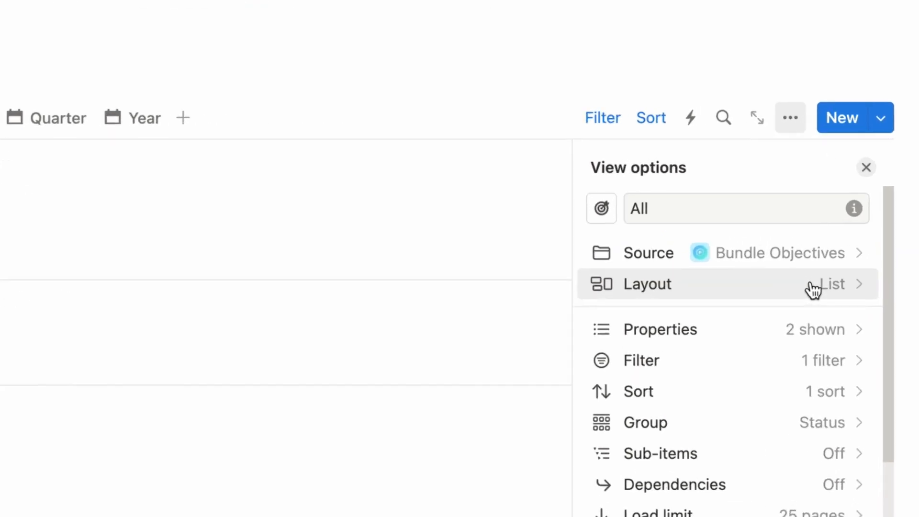
left_click(708, 296)
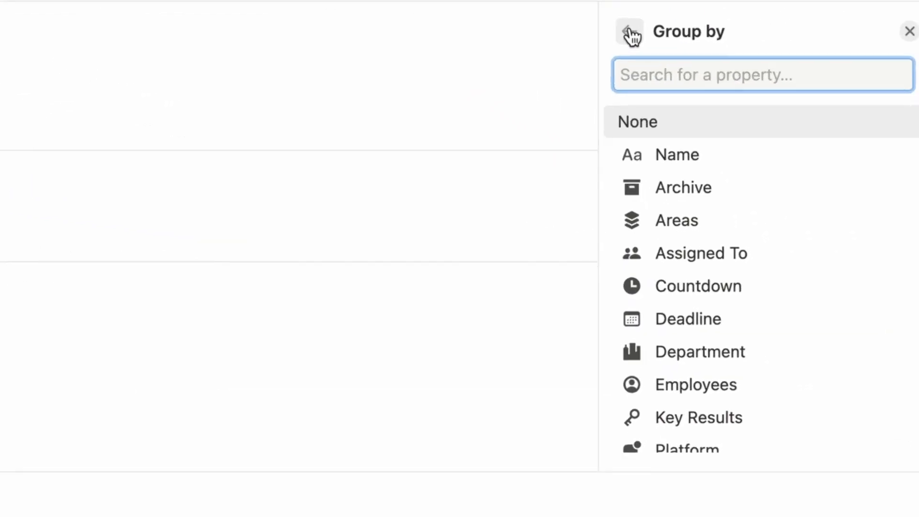
Name the new objective in the Goals section "Increase Online Explosure".
left_click(278, 197)
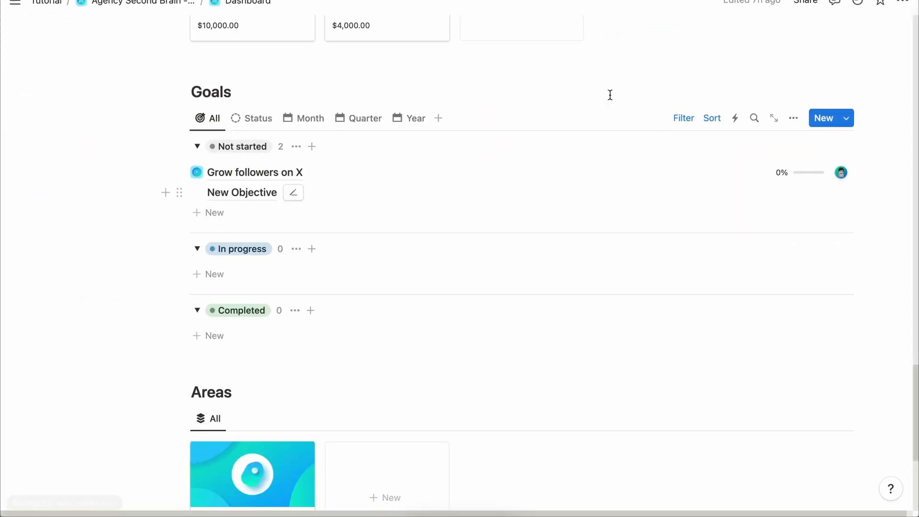
left_click_drag(650, 54, 522, 54)
left_click_drag(664, 53, 665, 52)
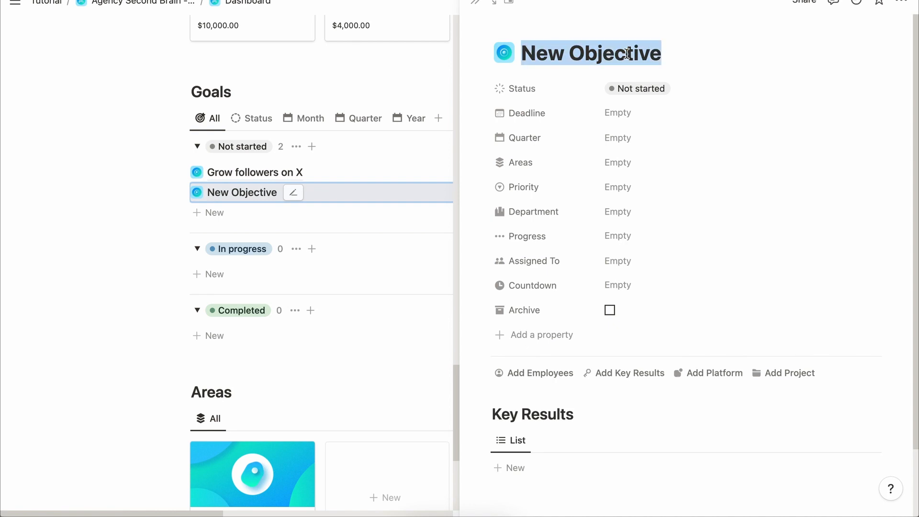
type("Increase Online Explo")
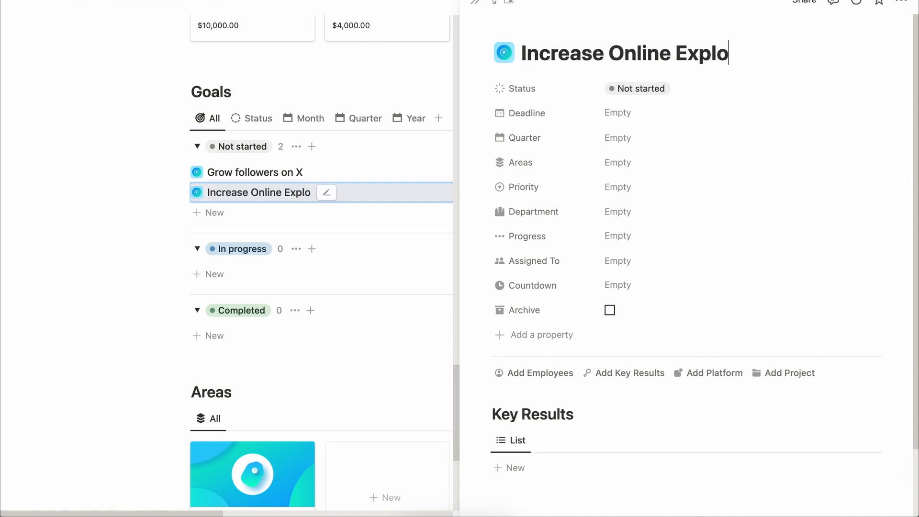
type("sure")
Set the objective's deadline to January 31, 2024 and its quarter to Q1.
left_click(617, 113)
left_click(749, 168)
left_click(687, 289)
left_click(618, 138)
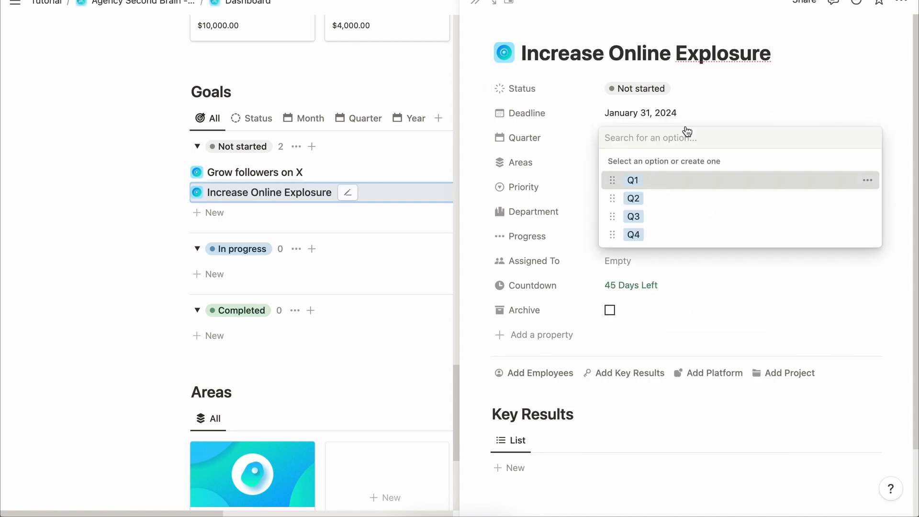
left_click(655, 185)
Link the objective to a new Marketing area as its only area, removing Sales.
left_click(638, 163)
key("Escape")
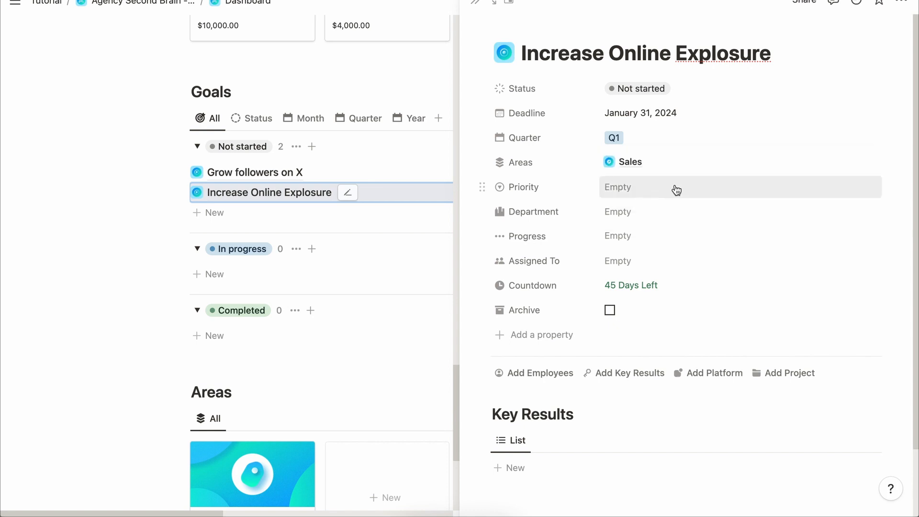
left_click(867, 163)
type("Marketing")
key("Return")
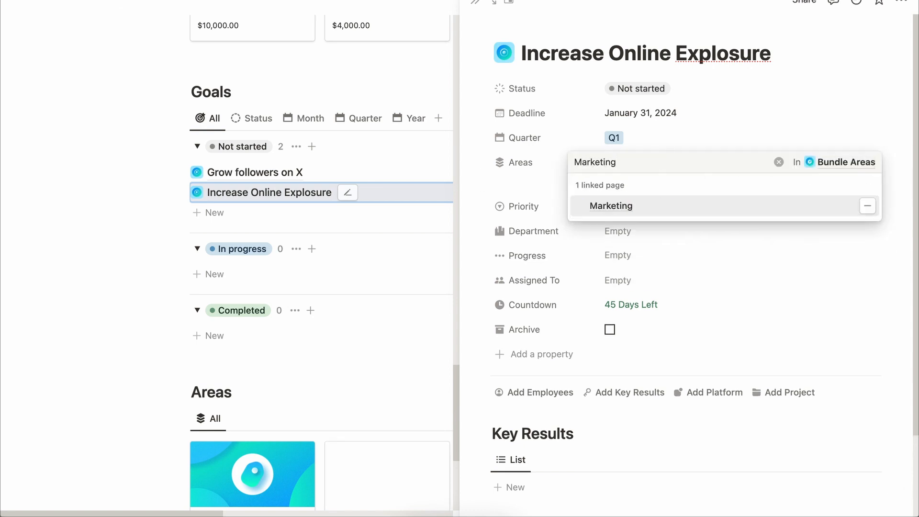
key("Escape")
left_click(853, 164)
Set the objective's priority to High and its department to Marketing, and assign it to the workspace member.
left_click(611, 188)
left_click(618, 229)
left_click(618, 211)
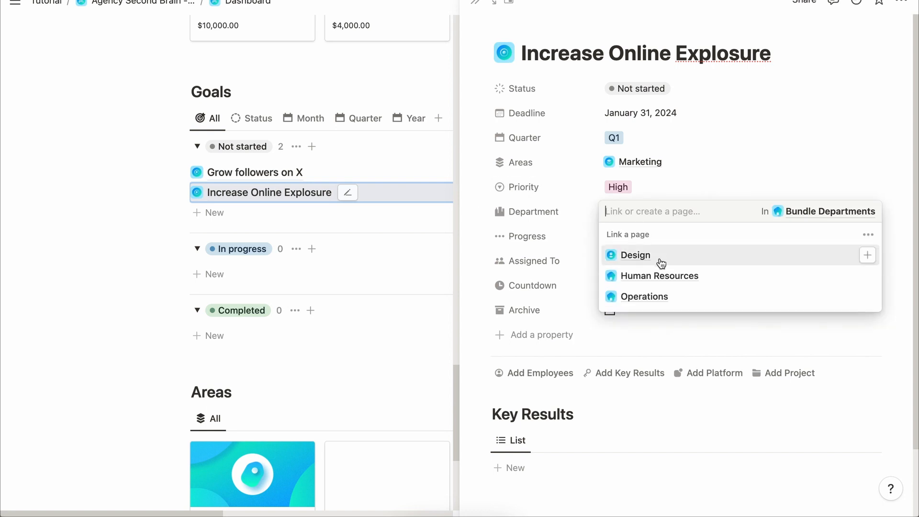
type("Marketing")
key("Return")
key("Escape")
left_click(617, 261)
left_click(622, 306)
key("Escape")
Add a key result to the objective named "Increase Followers to 1000 before Jan".
left_click(624, 373)
left_click_drag(681, 52, 524, 49)
type("Increase Followers to 1000")
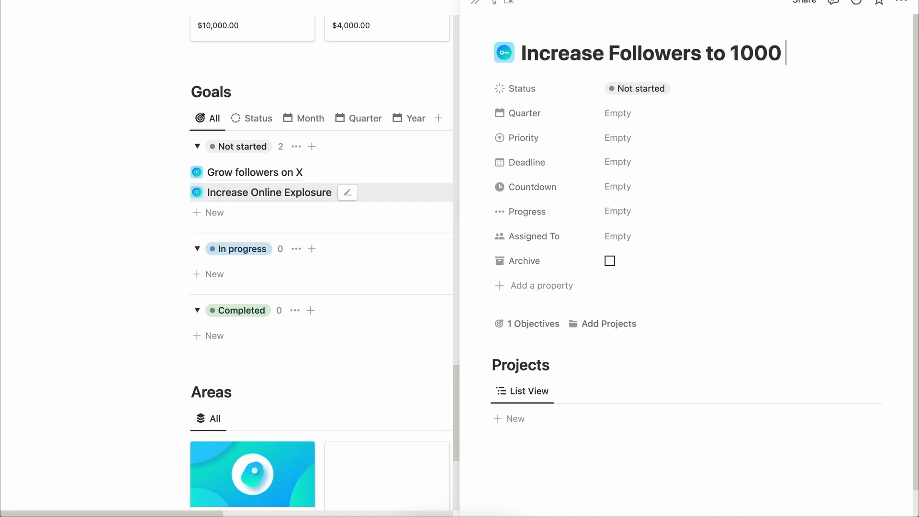
type(" before Jan")
Set the key result's quarter to Q1 and its priority to Urgent.
left_click(616, 140)
left_click(632, 181)
left_click(652, 165)
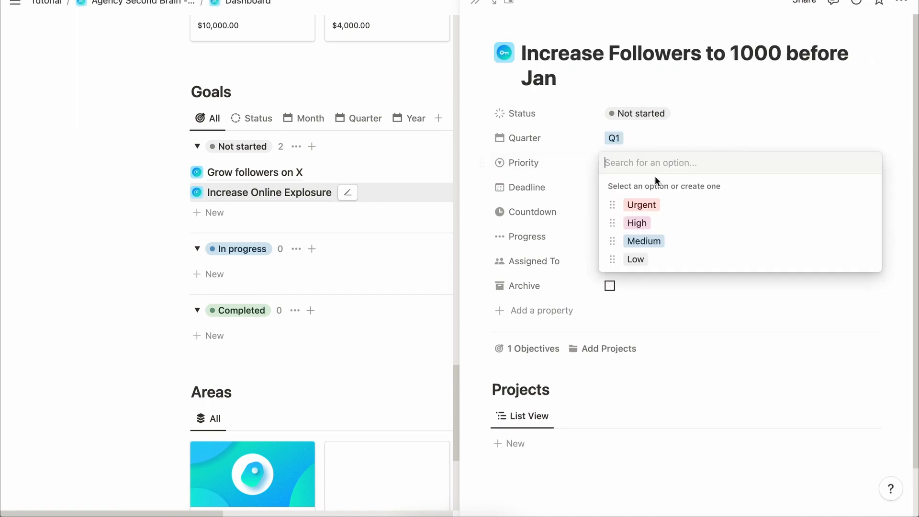
left_click(644, 220)
Set the key result's deadline to January 31, 2024 and assign it to the workspace member.
left_click(656, 188)
left_click(749, 199)
left_click(686, 319)
left_click(622, 261)
left_click(625, 348)
key("Escape")
Add a project named "Posting Content on X" to the key result's Projects list.
left_click(564, 443)
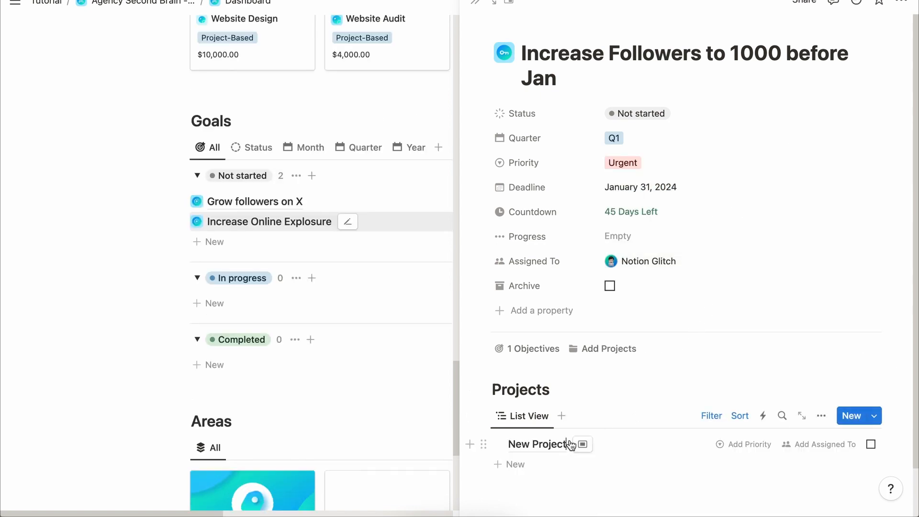
triple_click(561, 445)
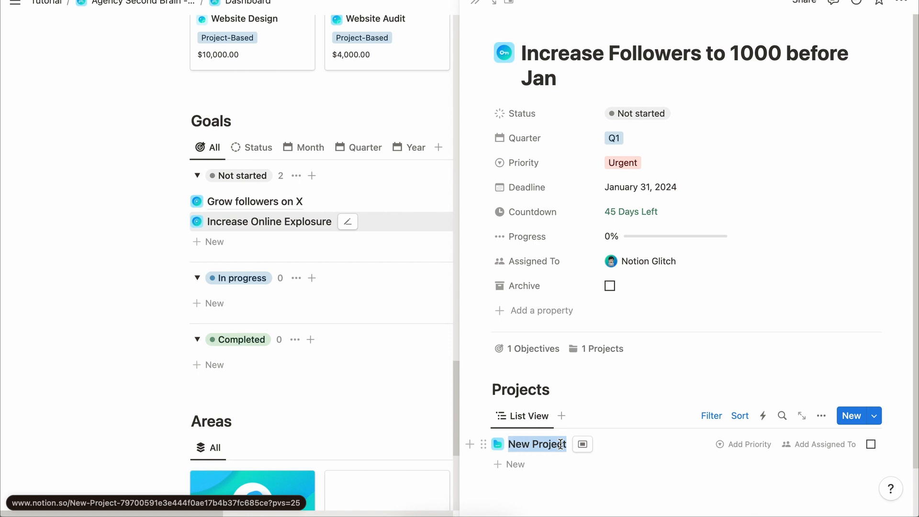
type("P")
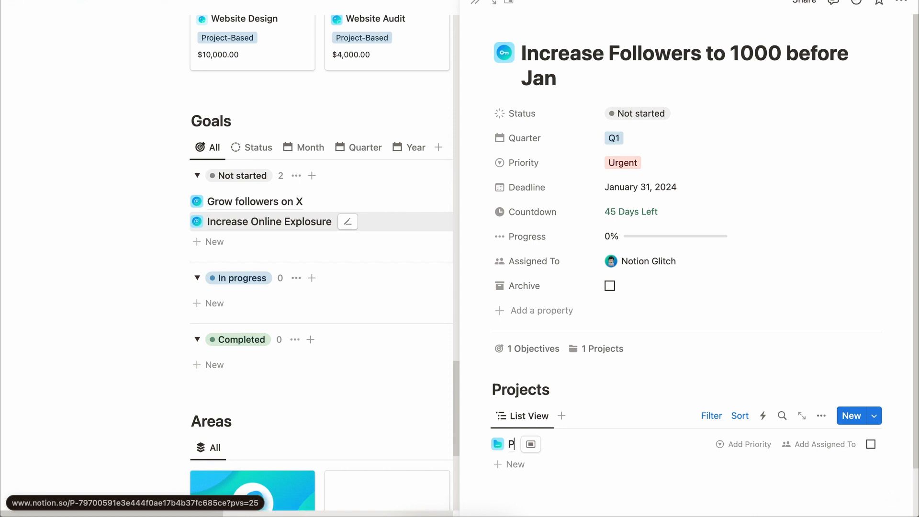
type("osting C")
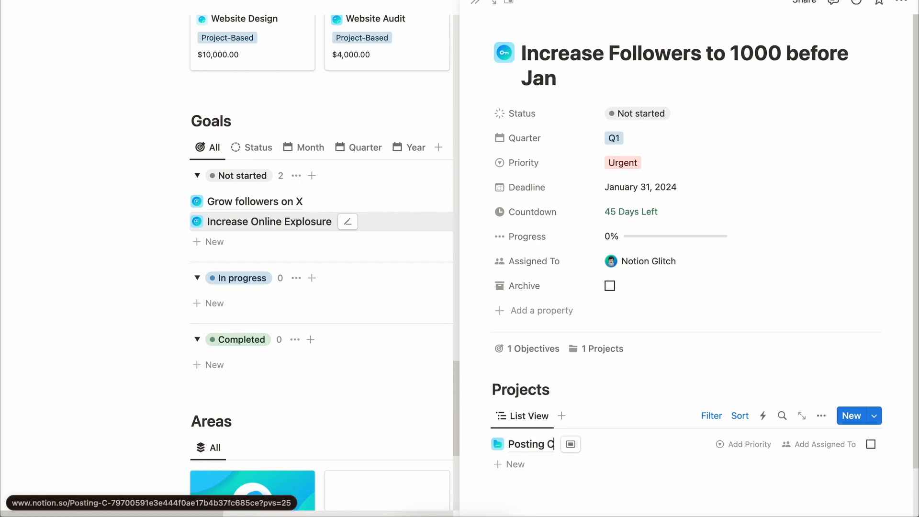
type("ontent on X")
left_click(550, 489)
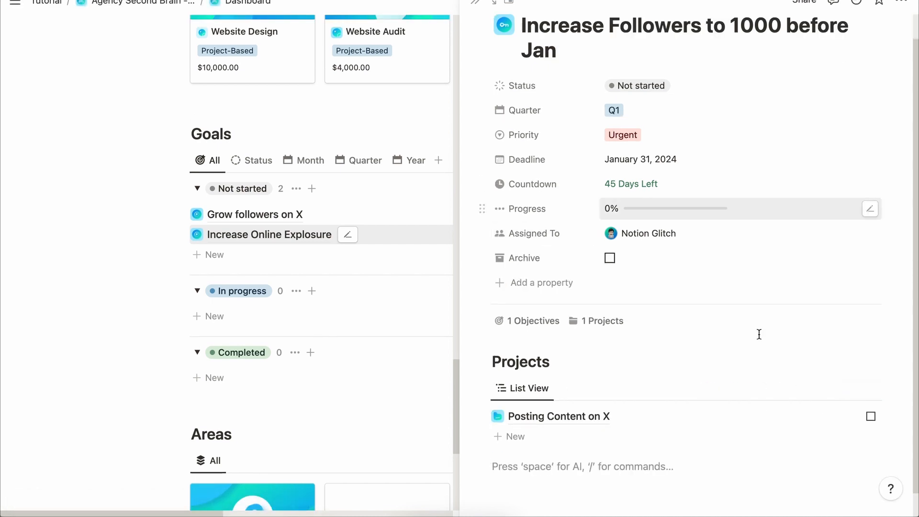
Mark the Posting Content on X project as done to check the key result's progress, and unmark it again.
left_click(871, 416)
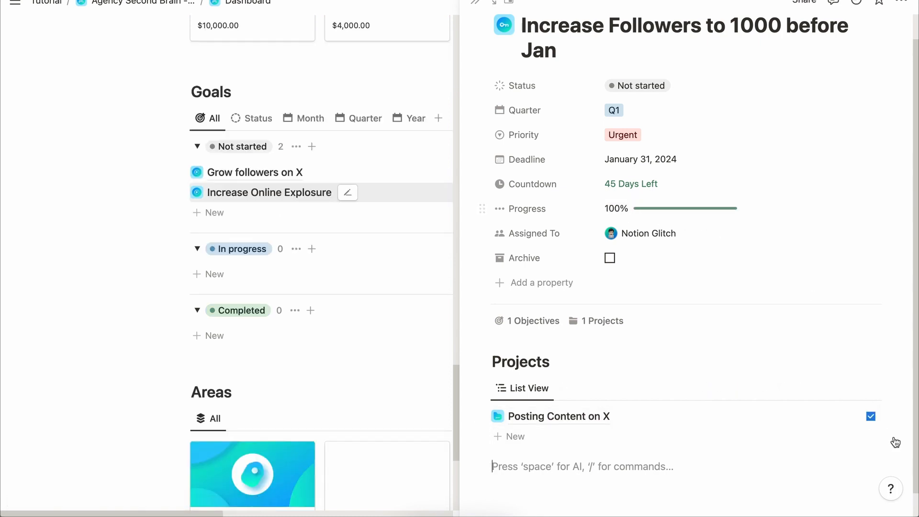
left_click(871, 416)
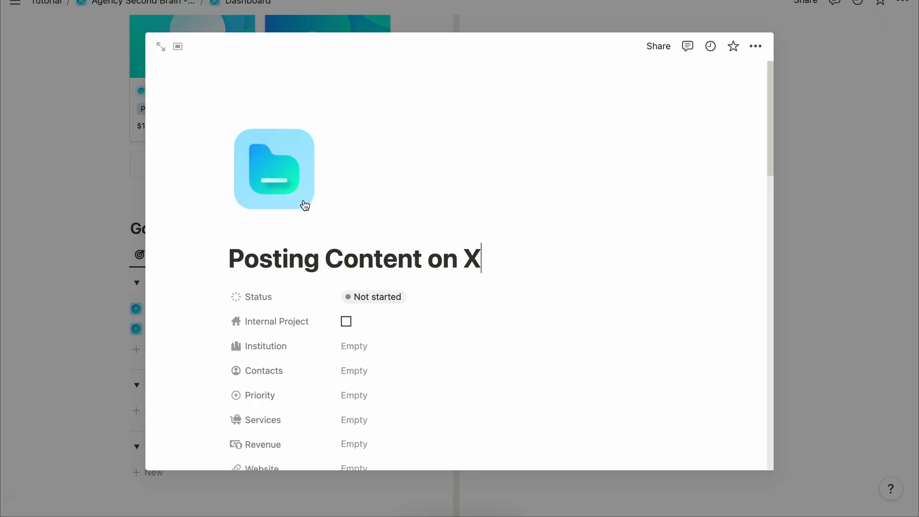
Mark Posting Content on X as an internal project, link the Sustainable Energy institution and set its priority to Urgent.
scroll(375, 293, "down", 1)
left_click(345, 275)
scroll(361, 315, "down", 1)
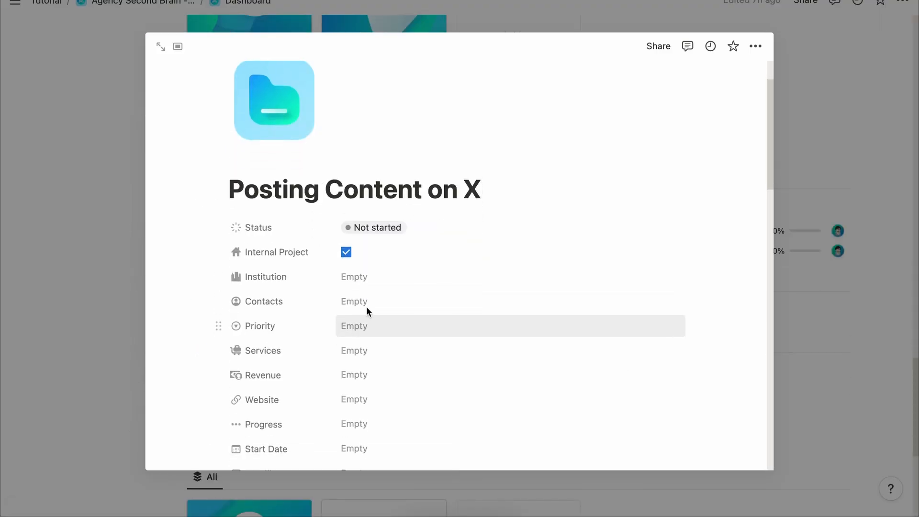
scroll(358, 354, "down", 1)
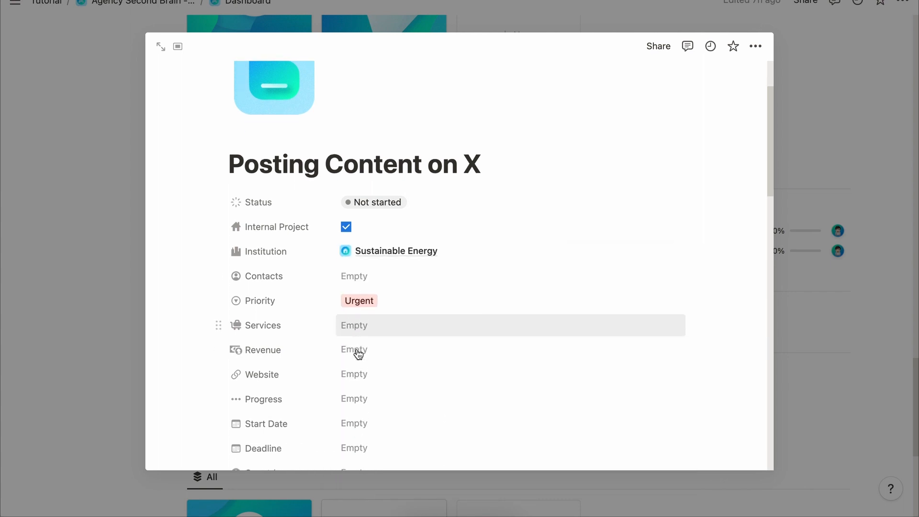
Set a start date for the Posting Content on X project and its deadline to January 31, 2024.
scroll(362, 345, "down", 2)
left_click(354, 327)
left_click(464, 277)
left_click(354, 352)
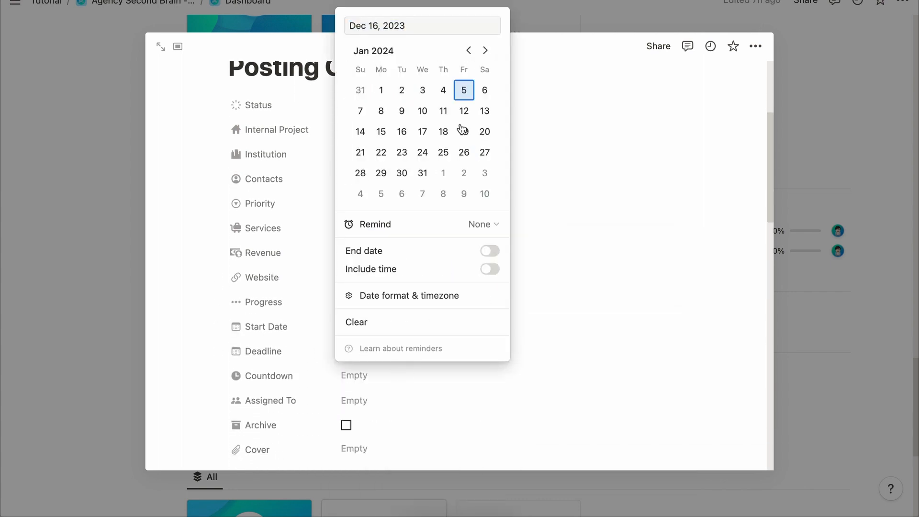
left_click(486, 51)
left_click(423, 174)
Assign the Posting Content on X project to the workspace member and look over the rest of its page.
left_click(357, 386)
left_click(357, 397)
left_click(390, 443)
left_click(485, 309)
scroll(485, 309, "down", 8)
scroll(485, 309, "down", 5)
scroll(410, 359, "up", 15)
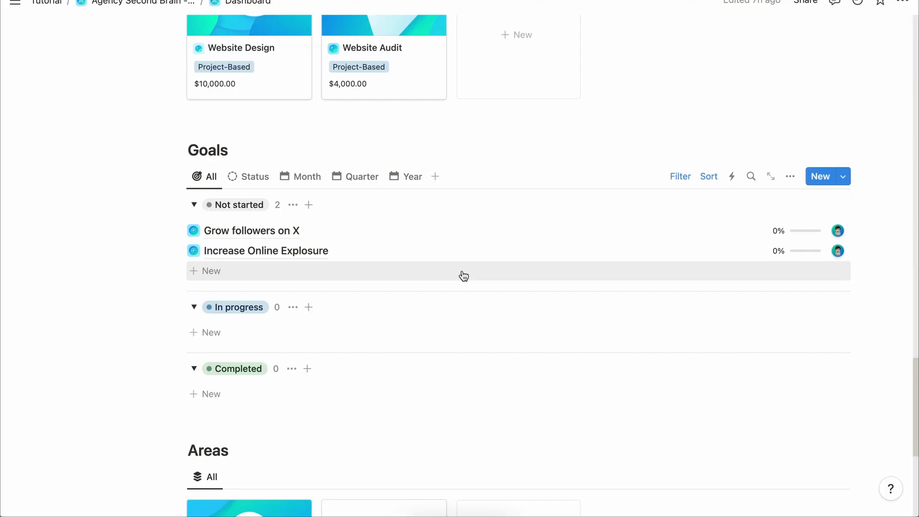
Set the Marketing area's vision to "Using Social Media Marketing to generate leads" and add a cover image.
scroll(462, 275, "down", 5)
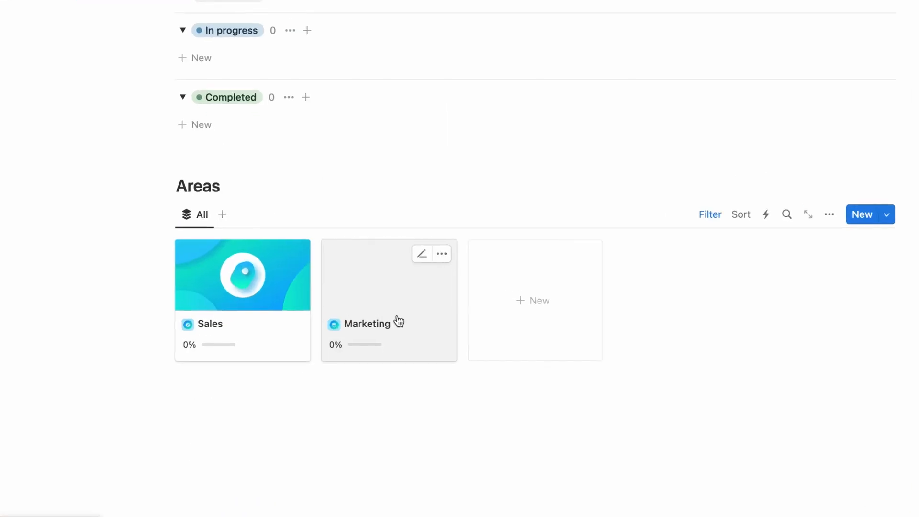
left_click(395, 320)
scroll(395, 293, "down", 1)
left_click(383, 256)
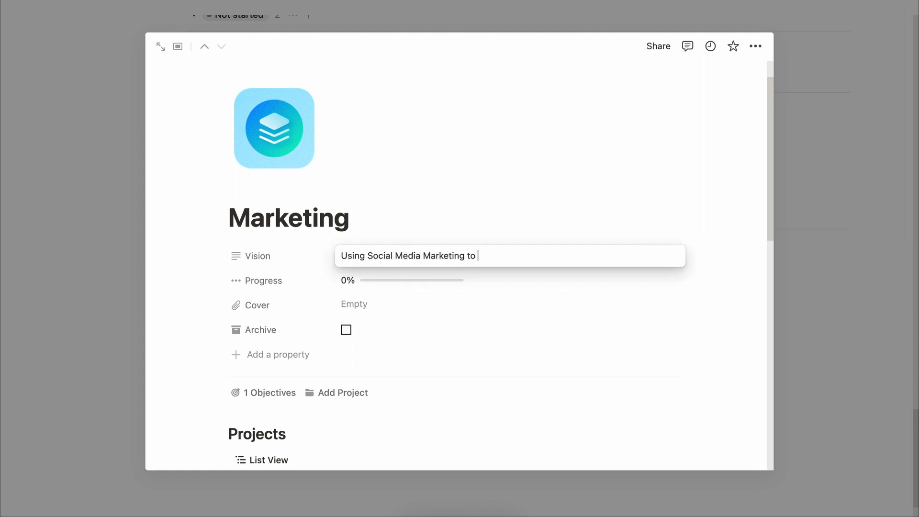
type("s")
left_click(627, 278)
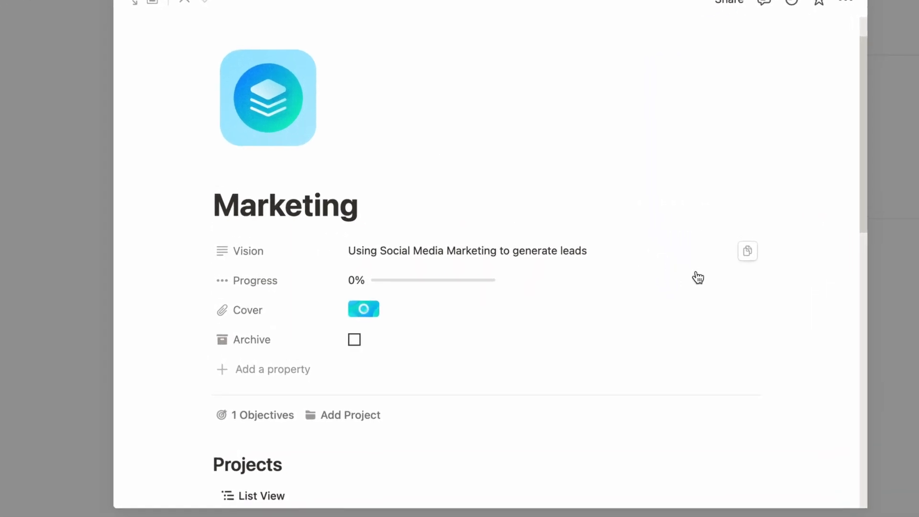
left_click(702, 309)
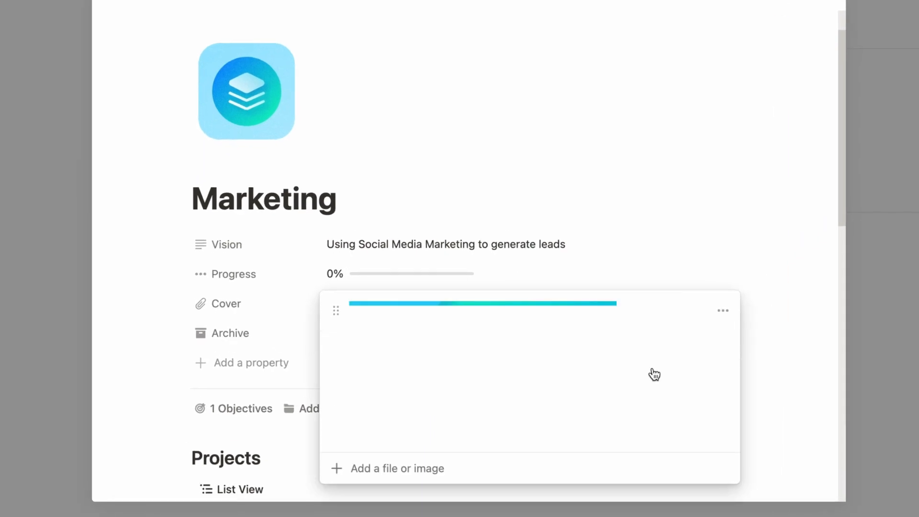
left_click(728, 233)
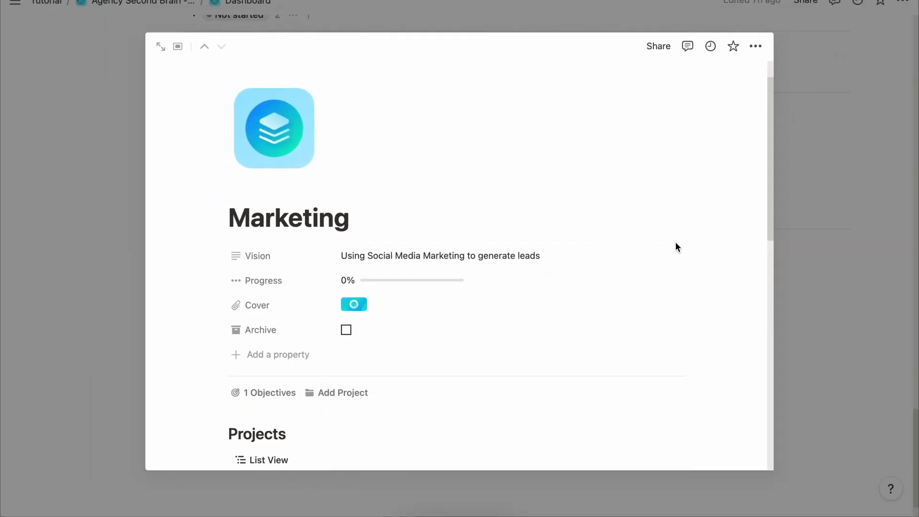
Look over the Marketing area's Projects and Goals sections and go to the Internal page.
scroll(530, 509, "down", 5)
scroll(431, 268, "down", 4)
scroll(297, 311, "down", 2)
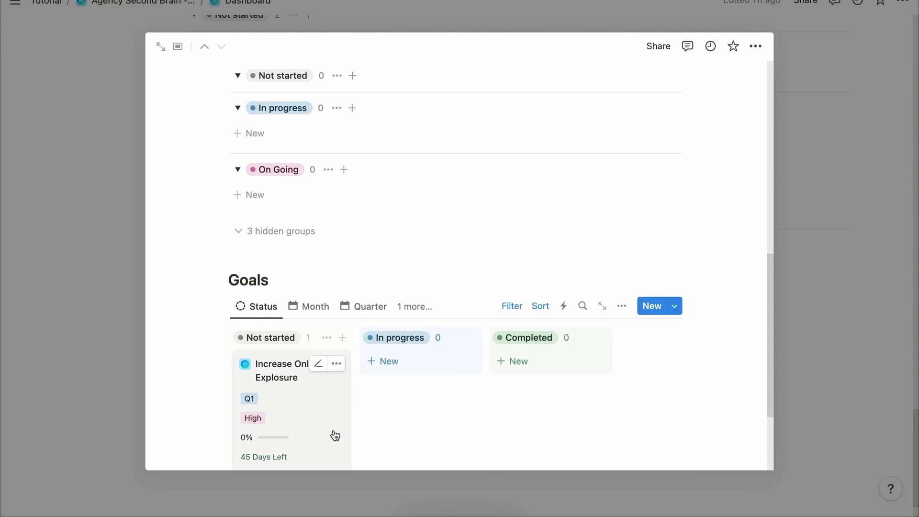
scroll(297, 335, "down", 3)
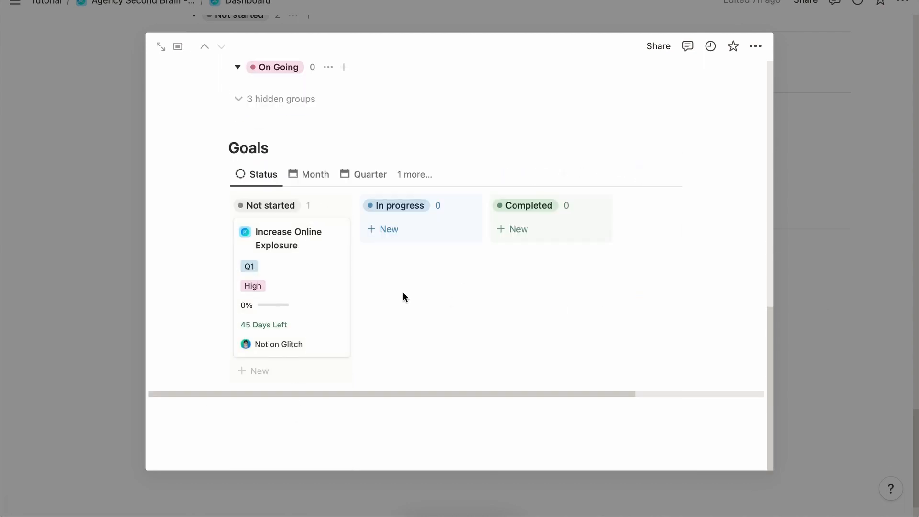
left_click(112, 284)
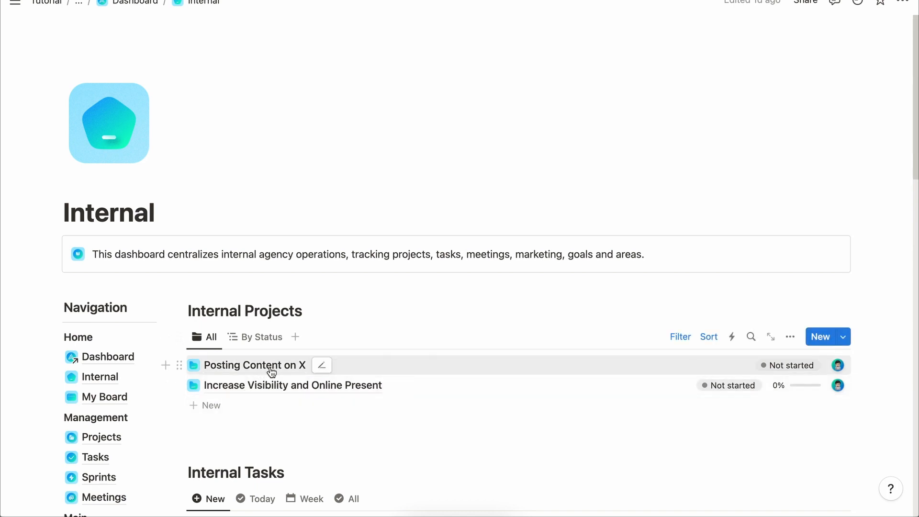
Examine the Increase Visibility and Online Present project's properties, tasks, sprints and meetings.
left_click(275, 396)
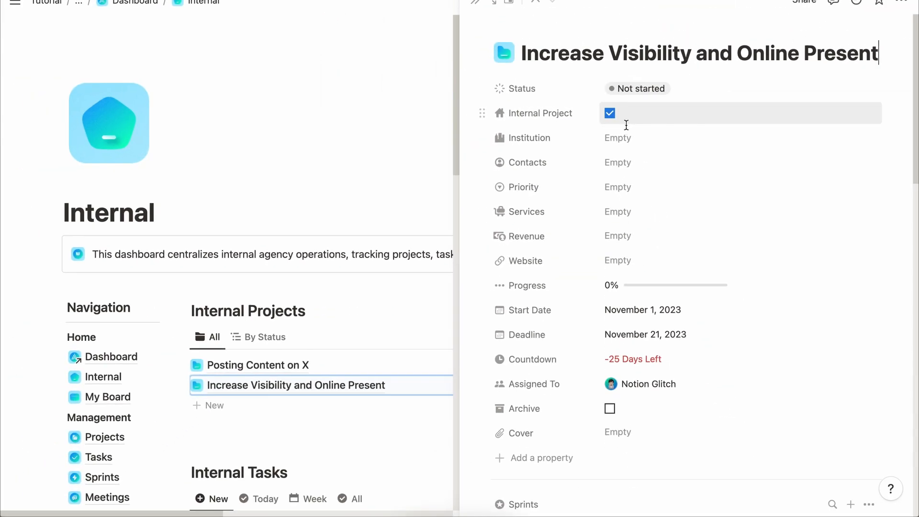
scroll(745, 201, "down", 5)
scroll(744, 200, "down", 4)
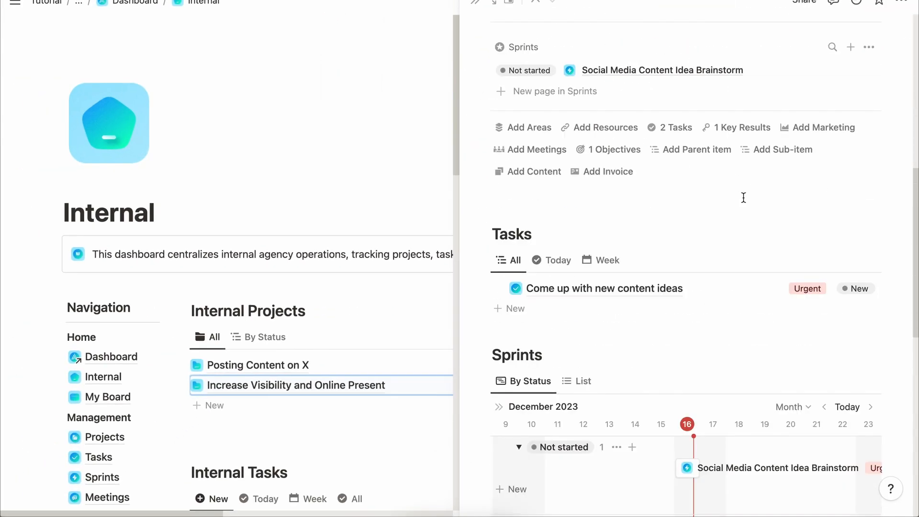
scroll(646, 297, "down", 5)
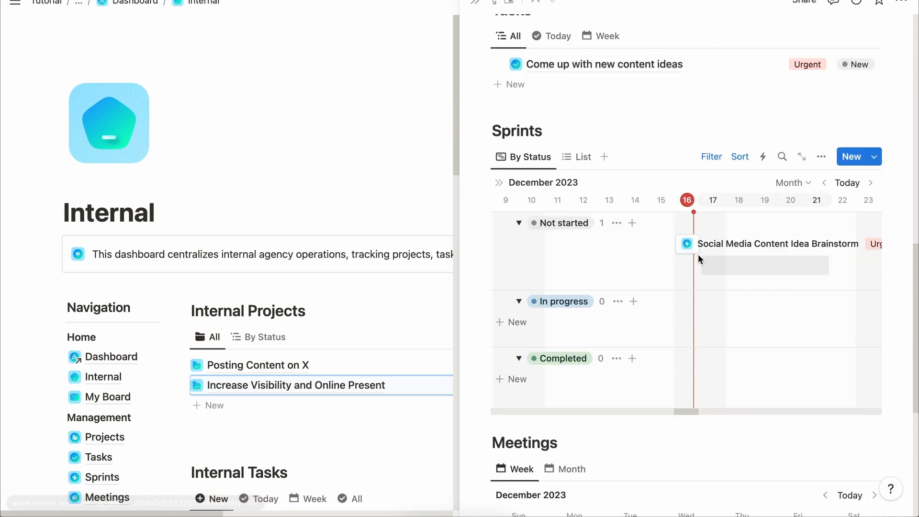
scroll(699, 253, "down", 6)
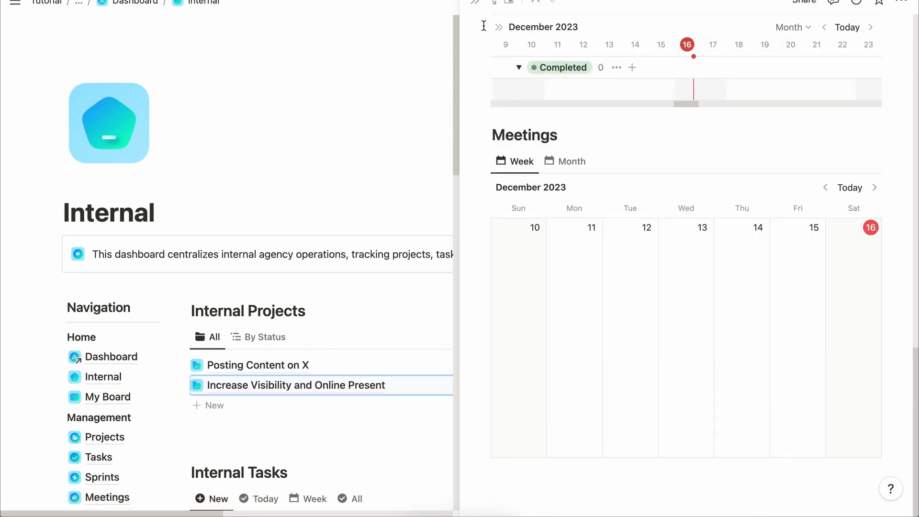
left_click(257, 177)
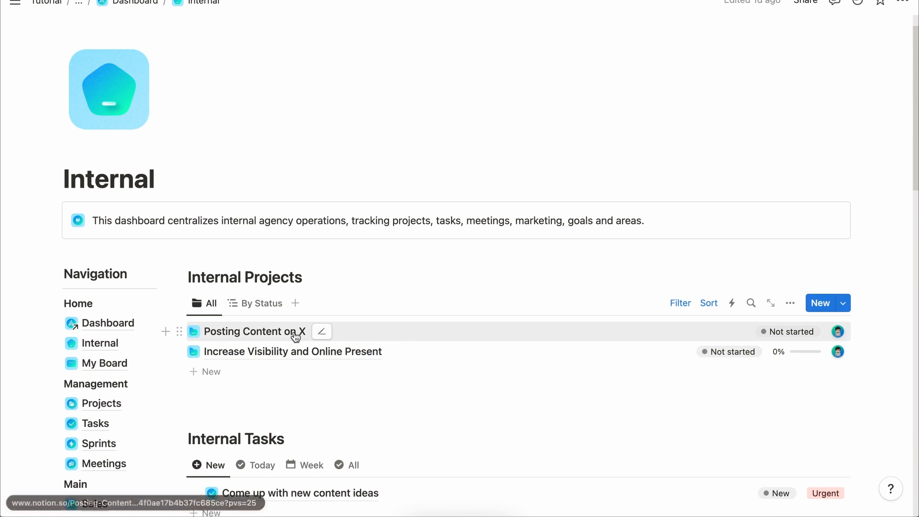
View the Internal Projects in the By Status view.
left_click(258, 303)
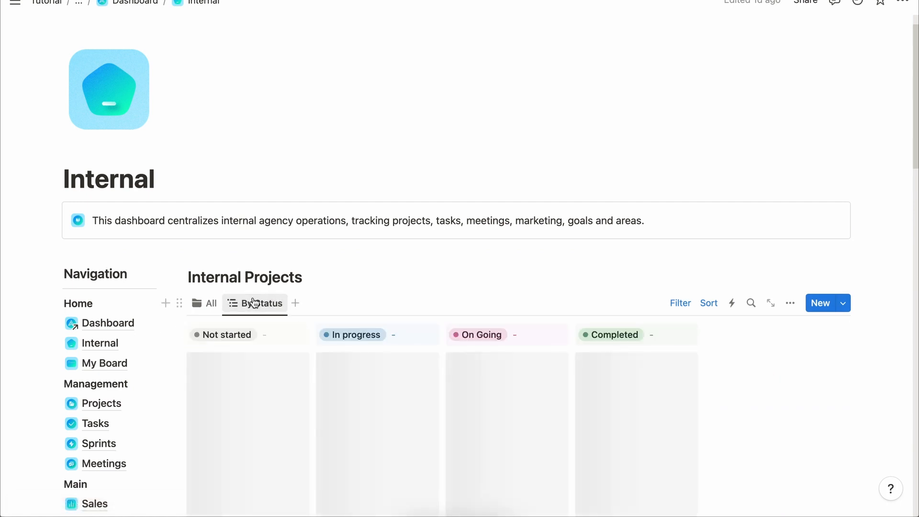
scroll(249, 330, "down", 2)
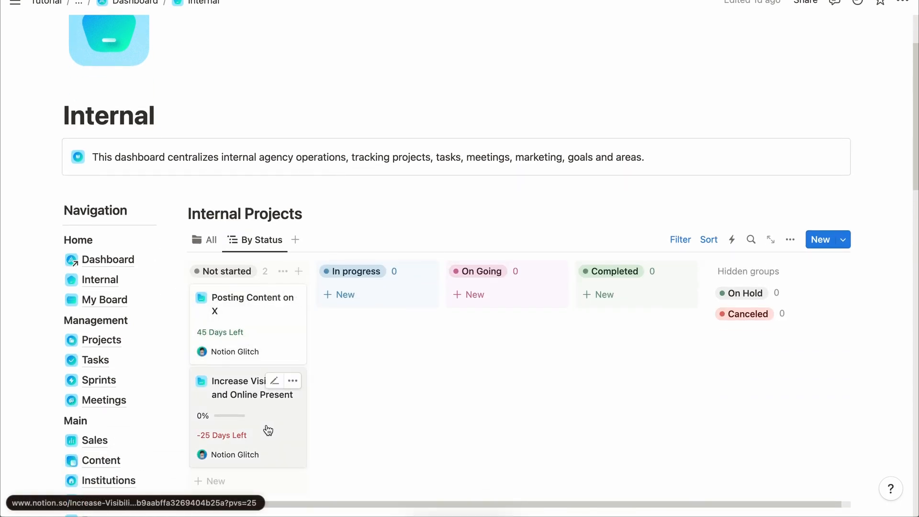
Move the Increase Visibility and Online Present project to In progress and look over the Internal page's tasks, meetings, goals and areas.
left_click_drag(287, 438, 577, 313)
left_click_drag(582, 381, 580, 376)
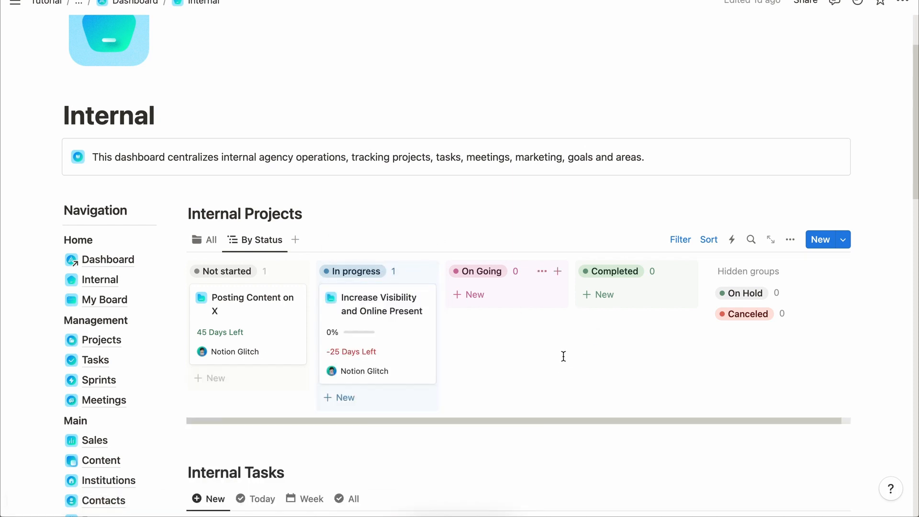
scroll(556, 345, "down", 5)
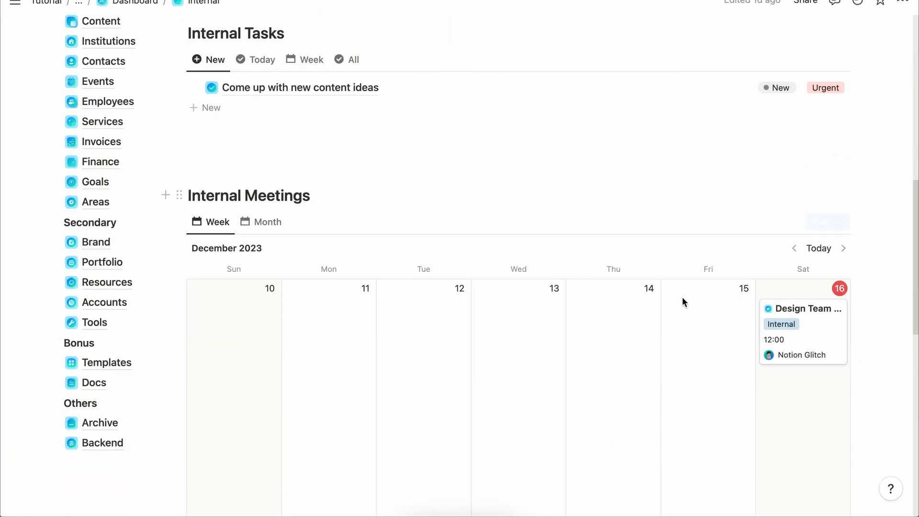
scroll(683, 302, "down", 1)
scroll(382, 318, "down", 5)
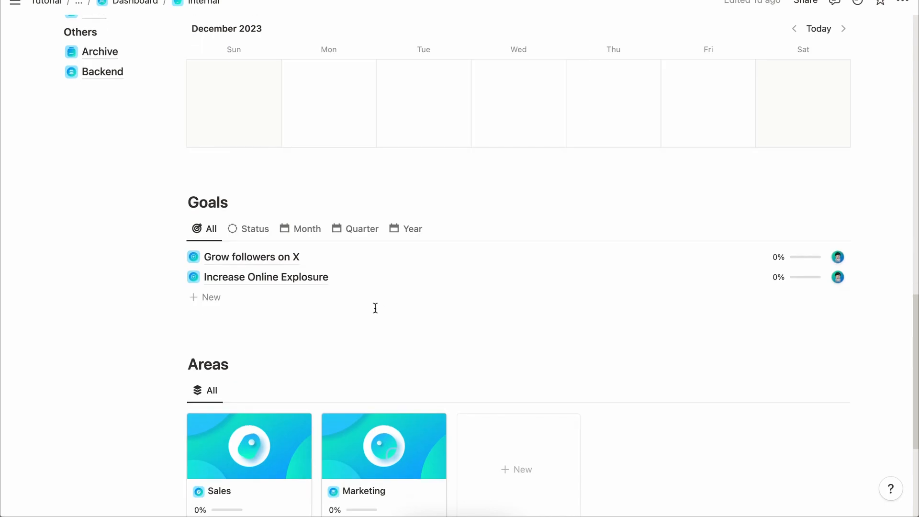
scroll(318, 287, "down", 3)
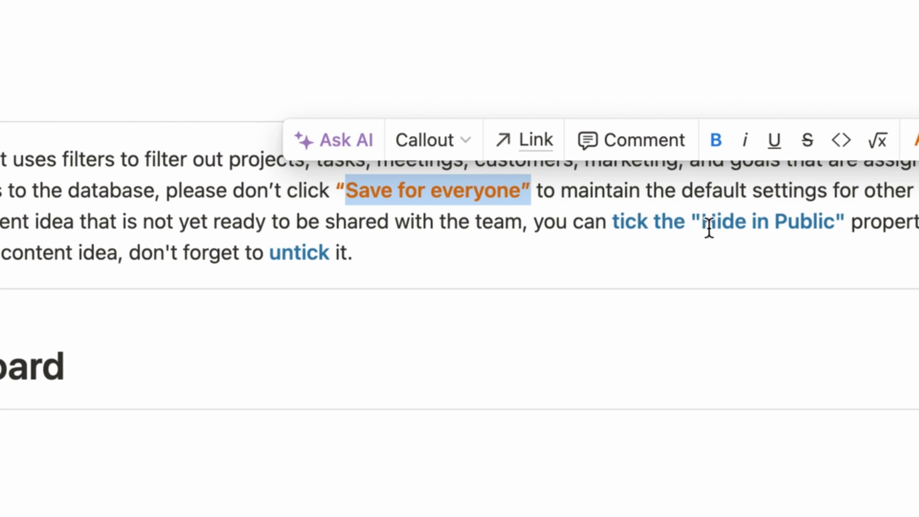
Read the "Hide in Public" note on My Board and view My Tasks in the Today, Week and All views.
left_click_drag(709, 227, 820, 223)
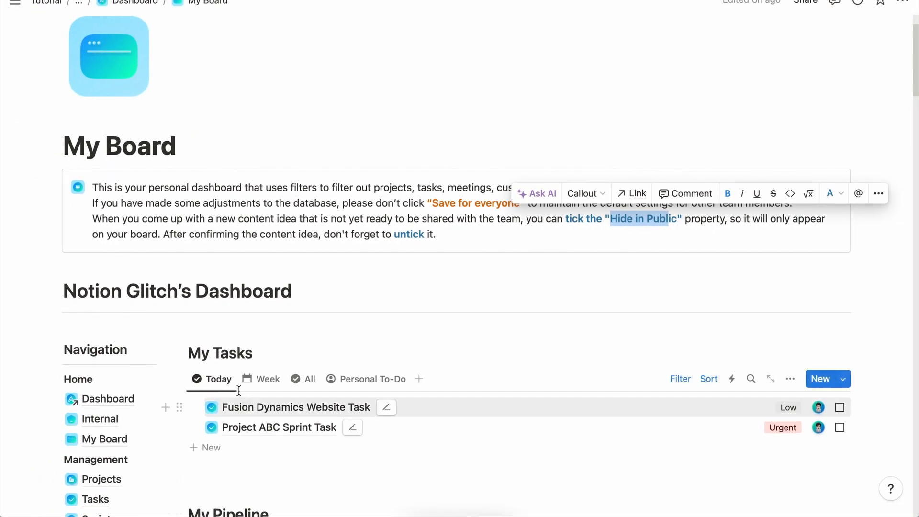
left_click(228, 383)
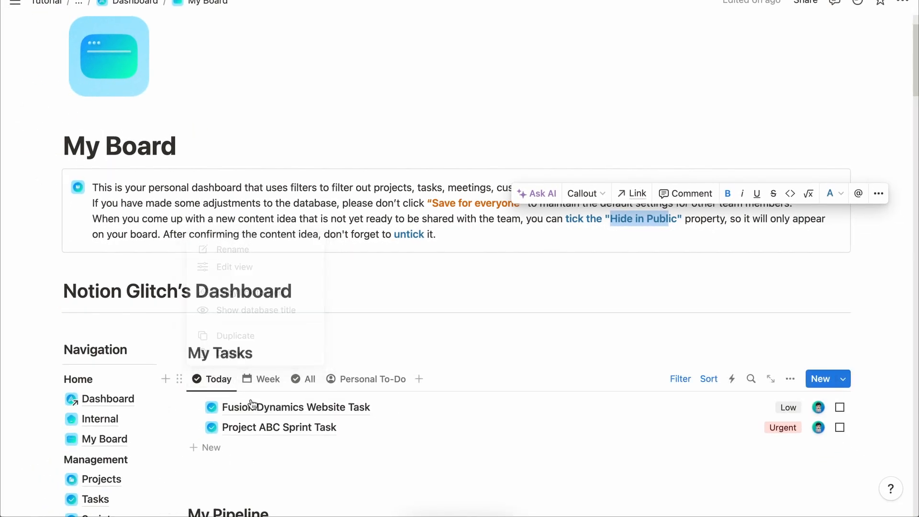
left_click(263, 379)
scroll(369, 382, "down", 3)
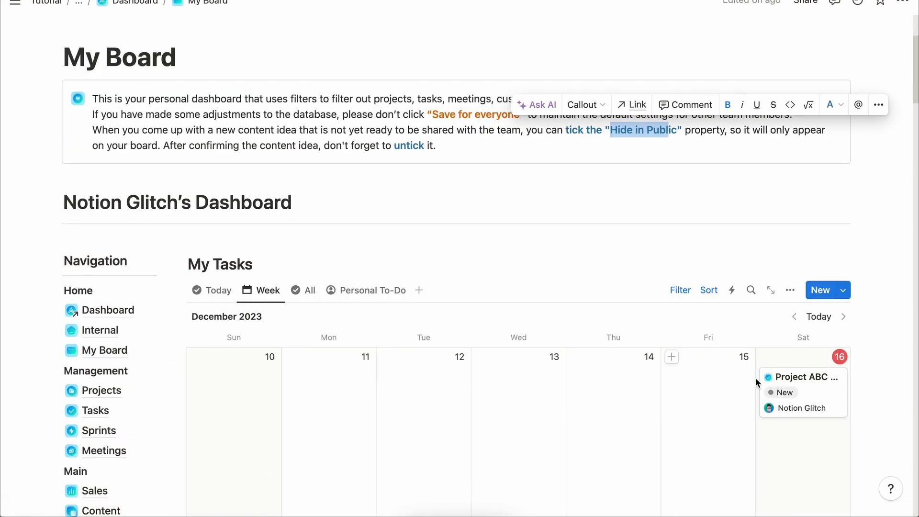
left_click(305, 290)
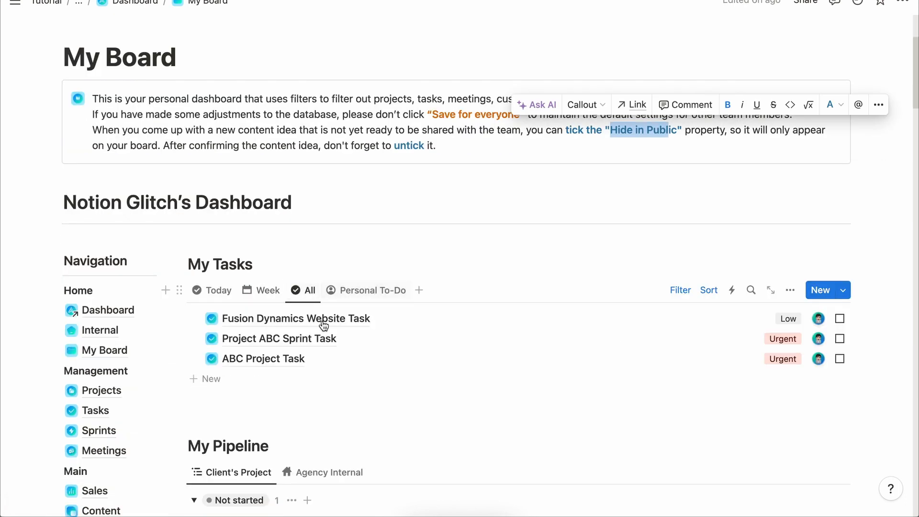
Add a task named "Contact New Leads" in the Personal To-Do view of My Tasks.
left_click(375, 290)
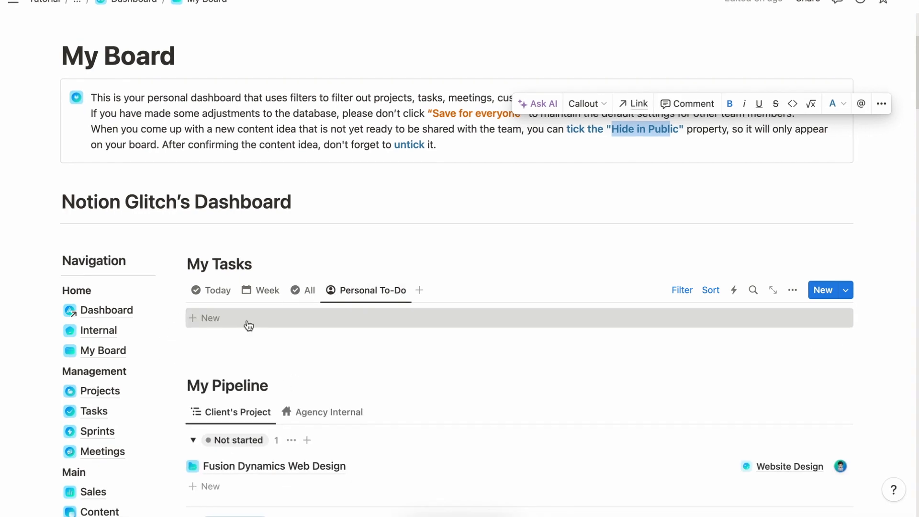
left_click(248, 320)
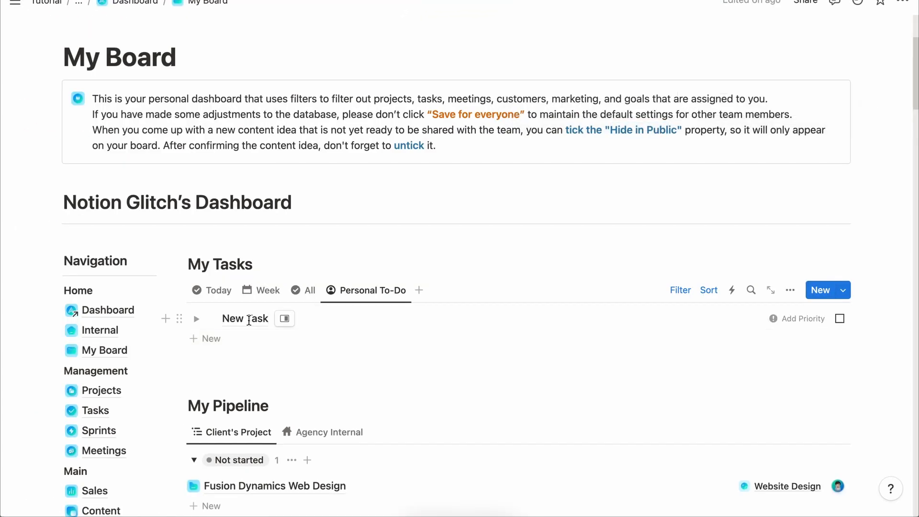
left_click(286, 321)
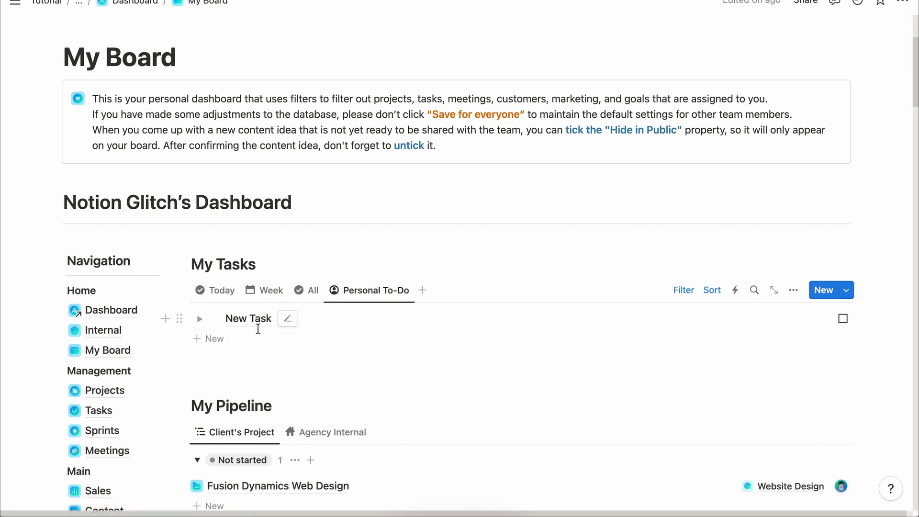
left_click(264, 316)
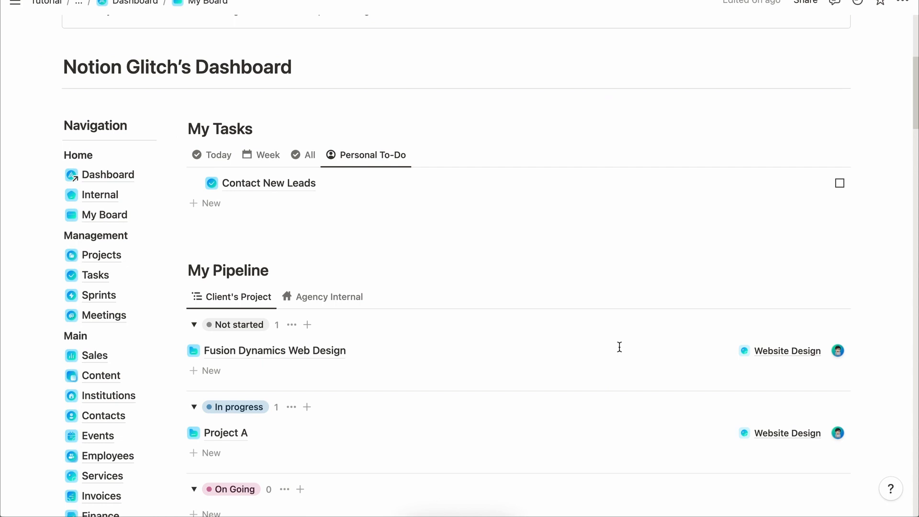
View the Agency Internal projects in My Pipeline and compare the Month and Week calendars of My Meetings.
scroll(619, 347, "down", 2)
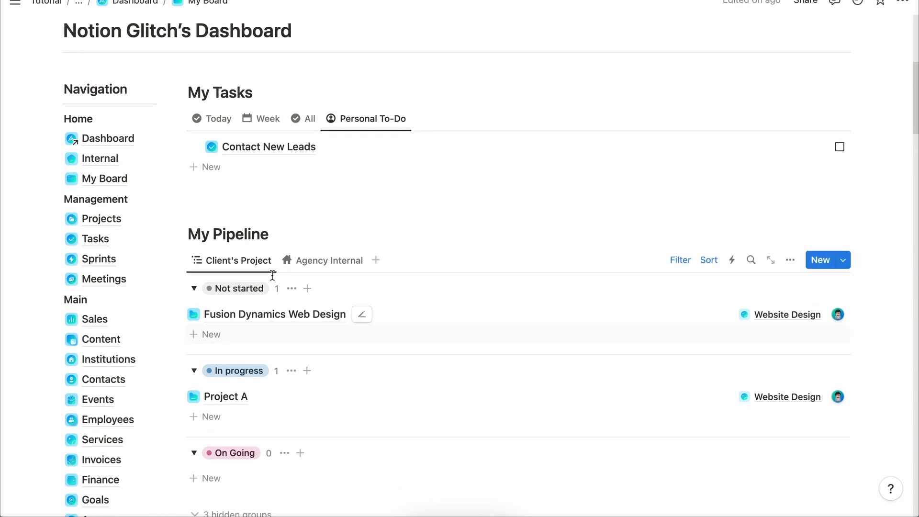
left_click(337, 265)
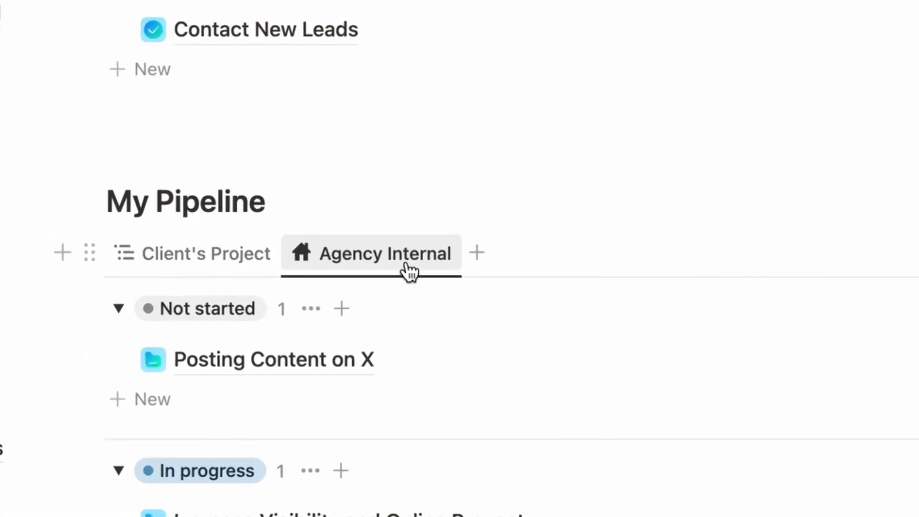
scroll(382, 286, "down", 10)
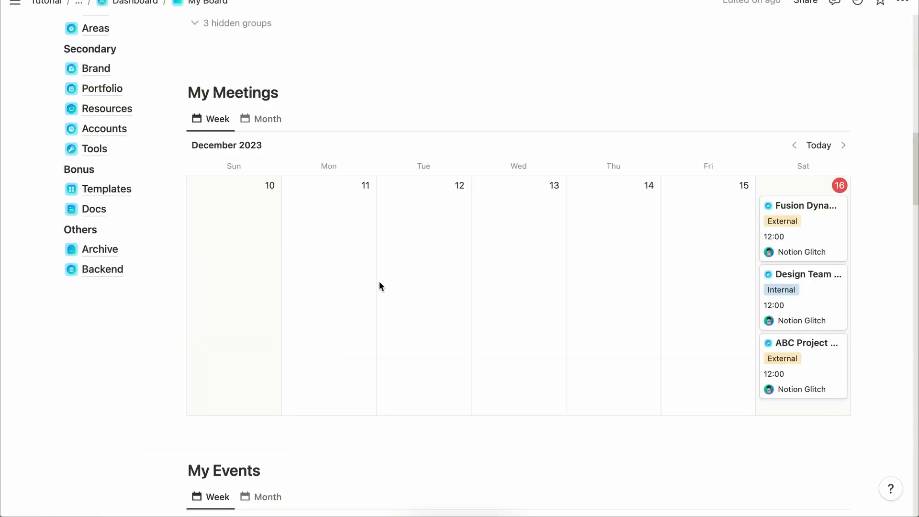
left_click(262, 115)
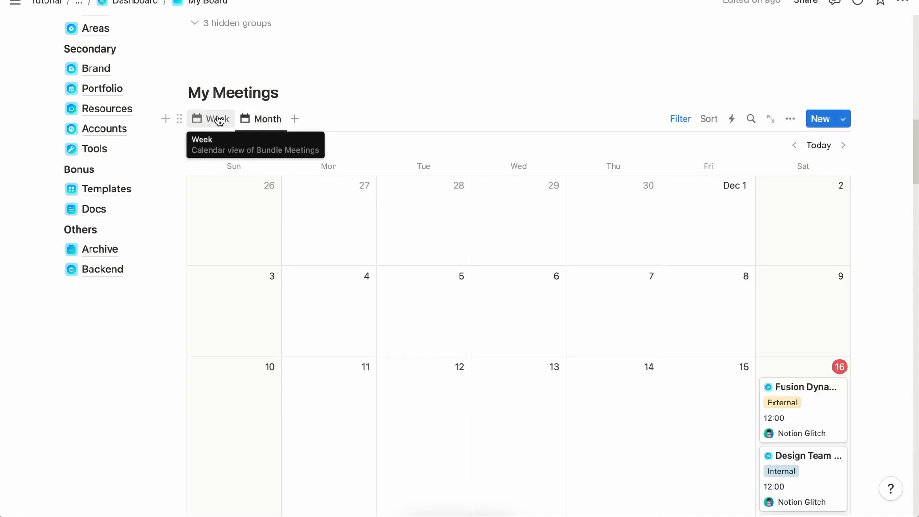
left_click(219, 120)
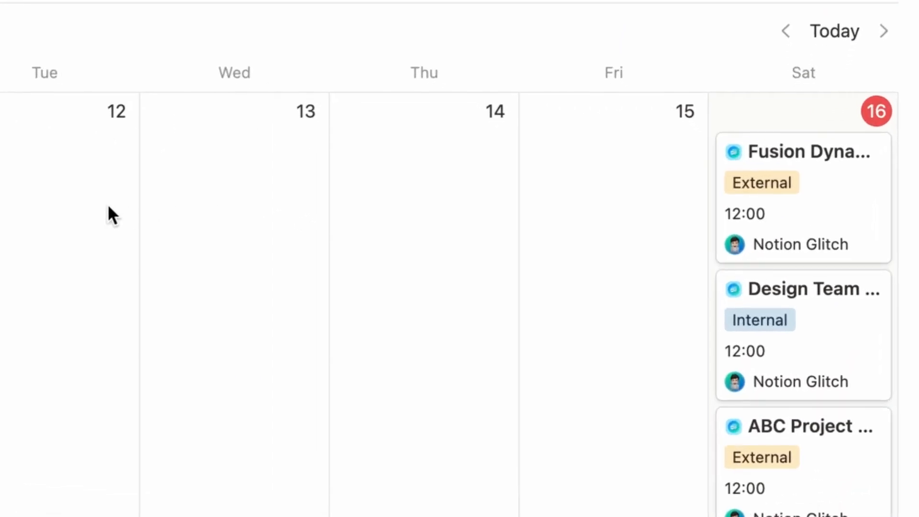
Create a new event in My Events and set ABC Company as its host.
scroll(291, 184, "down", 6)
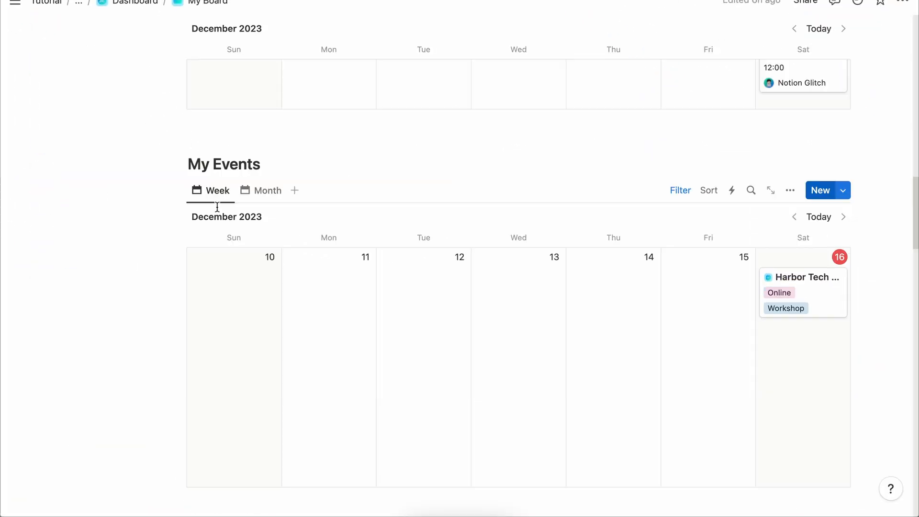
left_click(821, 190)
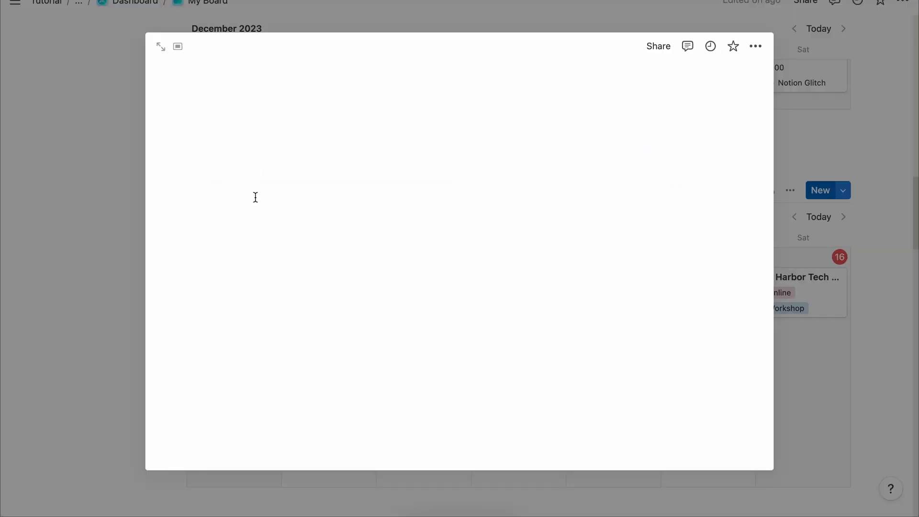
scroll(384, 234, "down", 5)
scroll(385, 244, "up", 2)
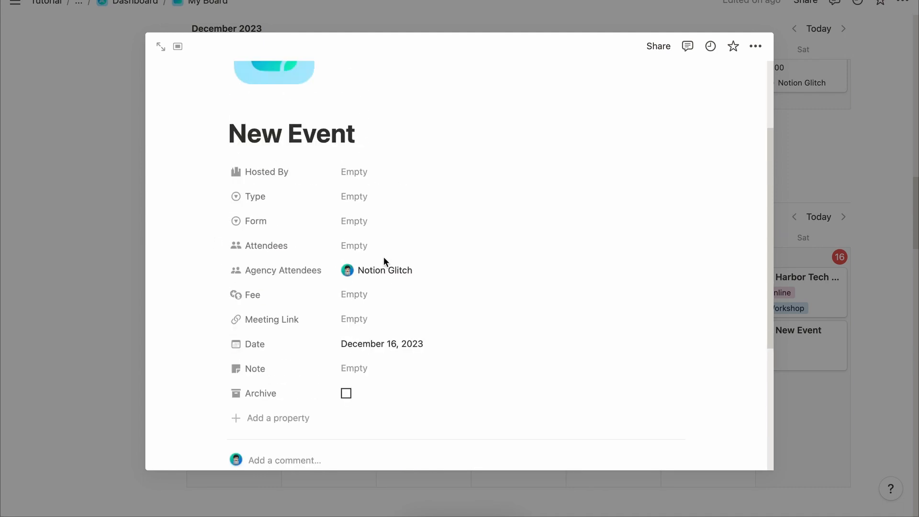
scroll(352, 201, "up", 4)
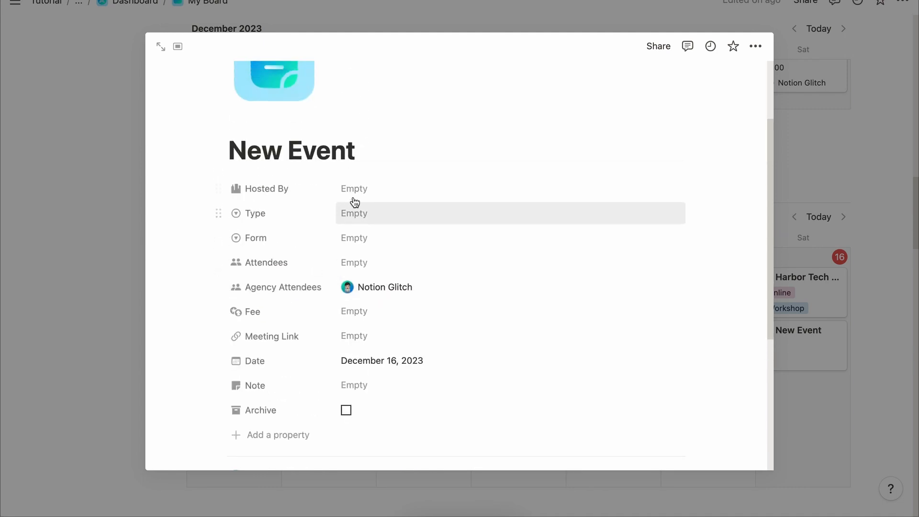
left_click(375, 264)
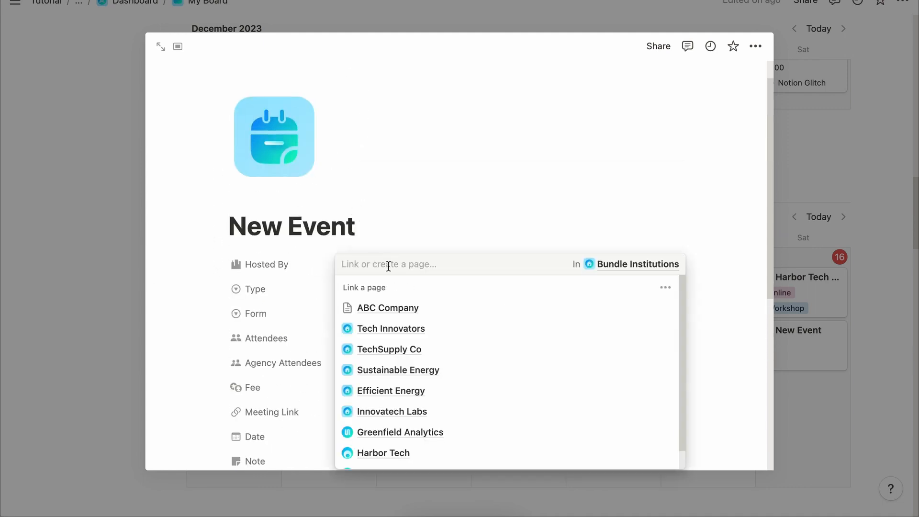
key("Return")
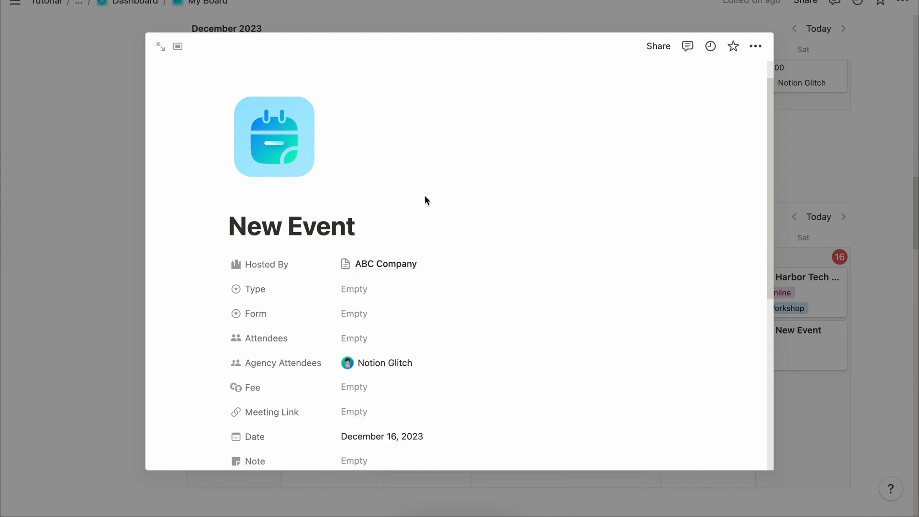
Set the new event's type to Conference and its form to In-Person.
left_click(396, 289)
left_click(421, 335)
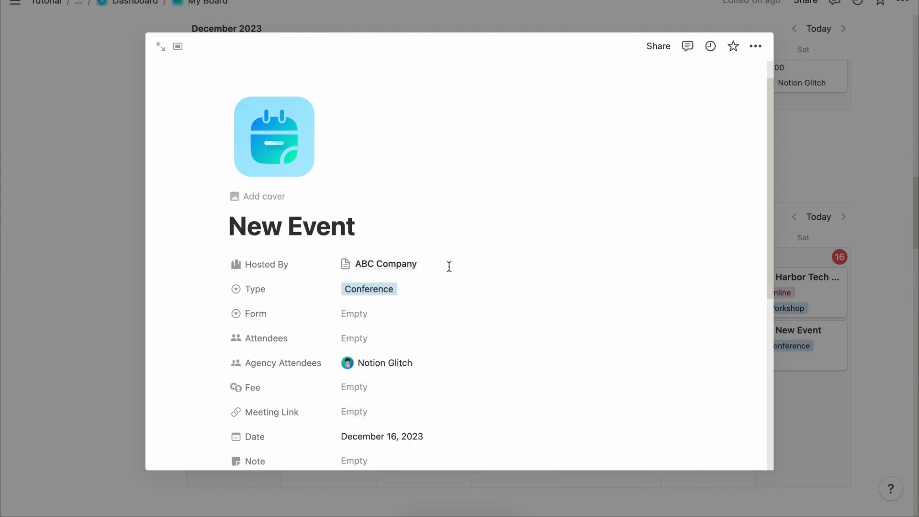
left_click(422, 316)
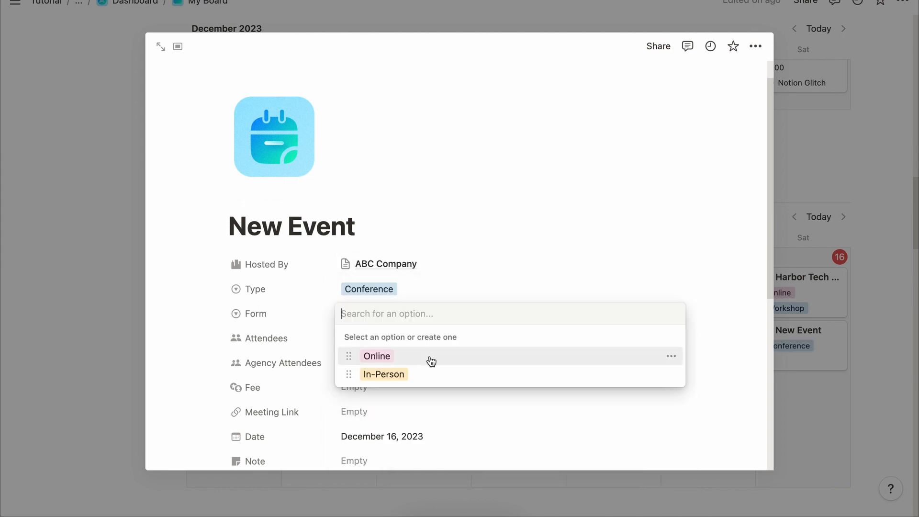
left_click(404, 373)
Link a client contact and ABC Contact as attendees of the new event.
left_click(387, 346)
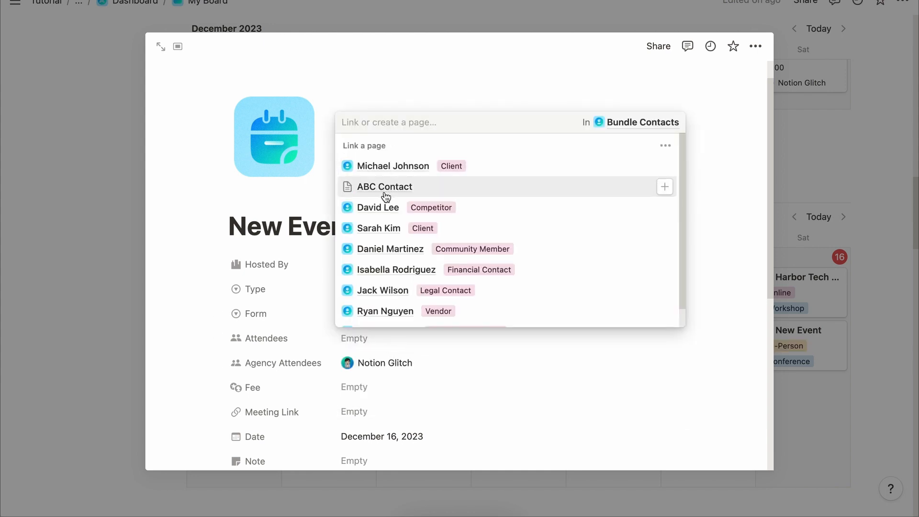
left_click(379, 229)
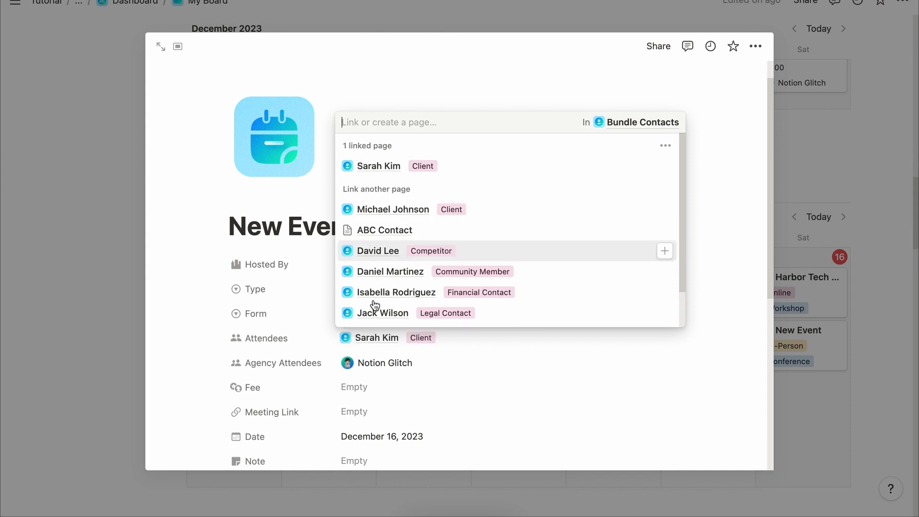
left_click(460, 342)
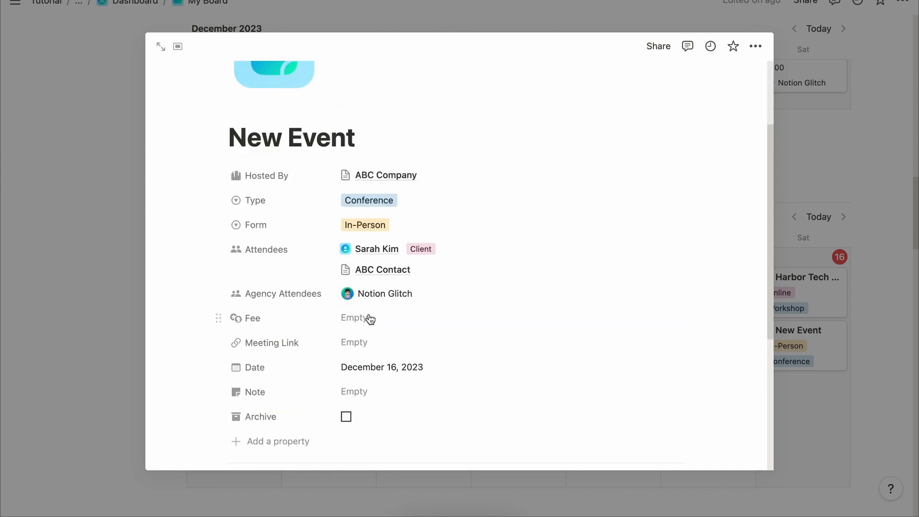
Set the new event's fee to 250 and close the event page.
left_click(369, 318)
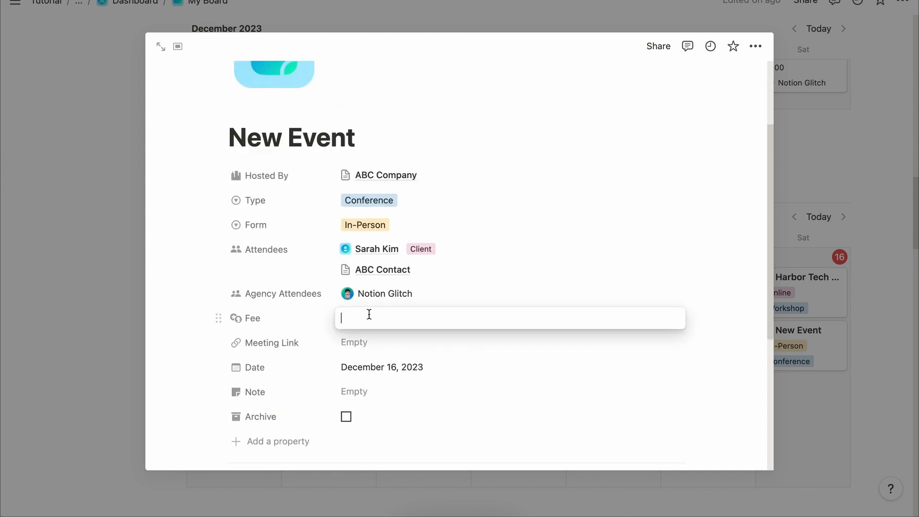
type("Free")
left_click(432, 347)
left_click(367, 322)
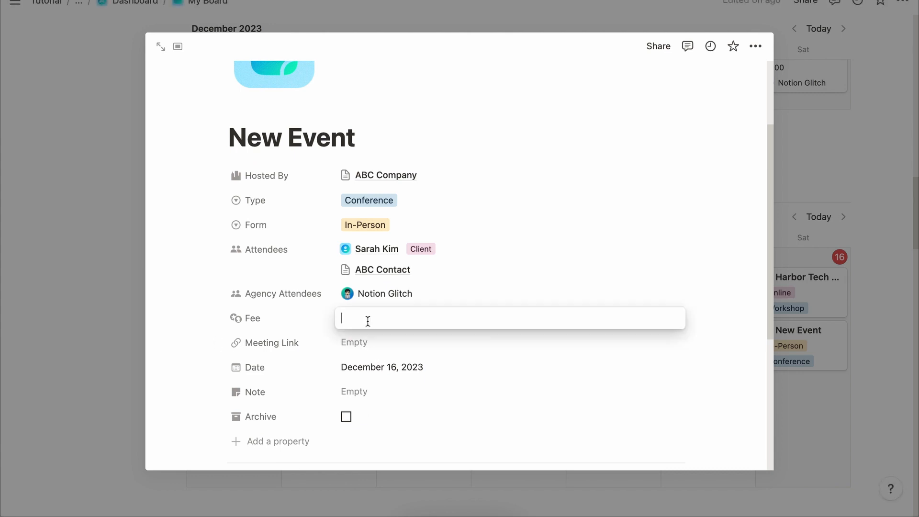
type("250")
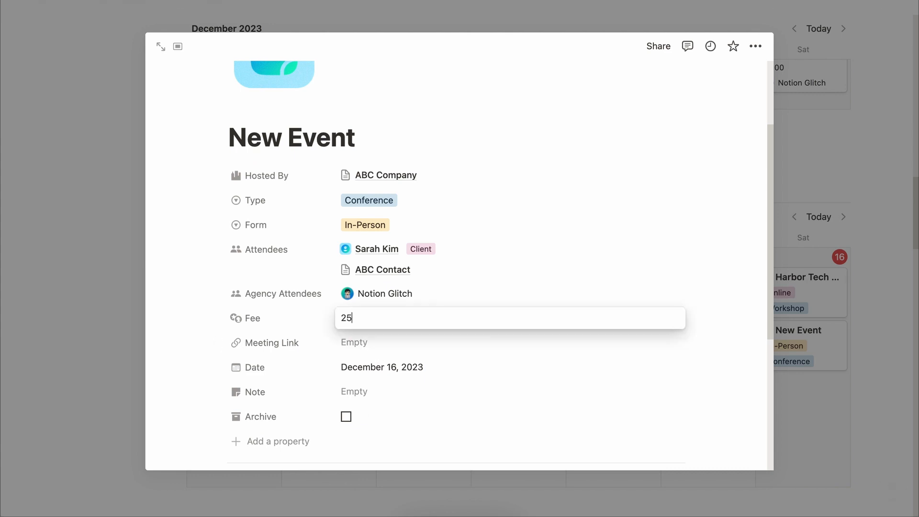
key("Return")
scroll(502, 345, "up", 3)
left_click(875, 329)
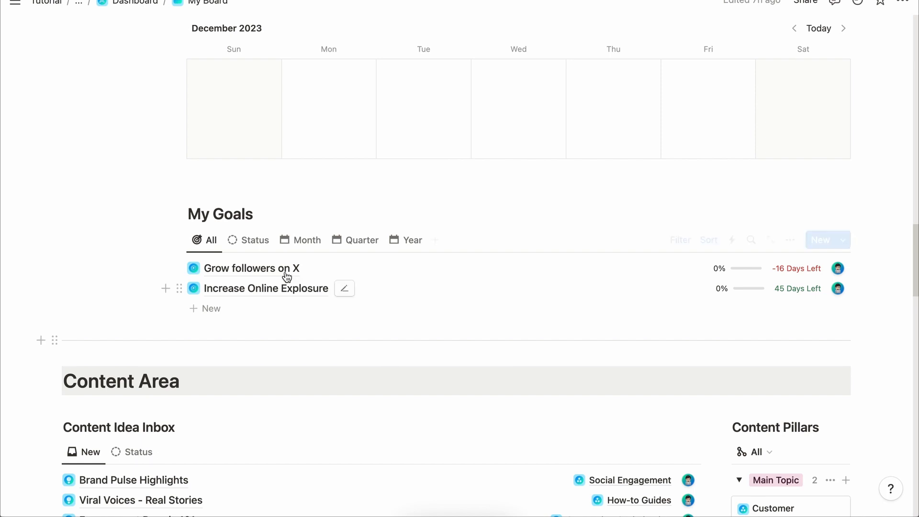
Show the filters applied to the Content Idea Inbox in My Board's Content Area.
scroll(288, 297, "down", 4)
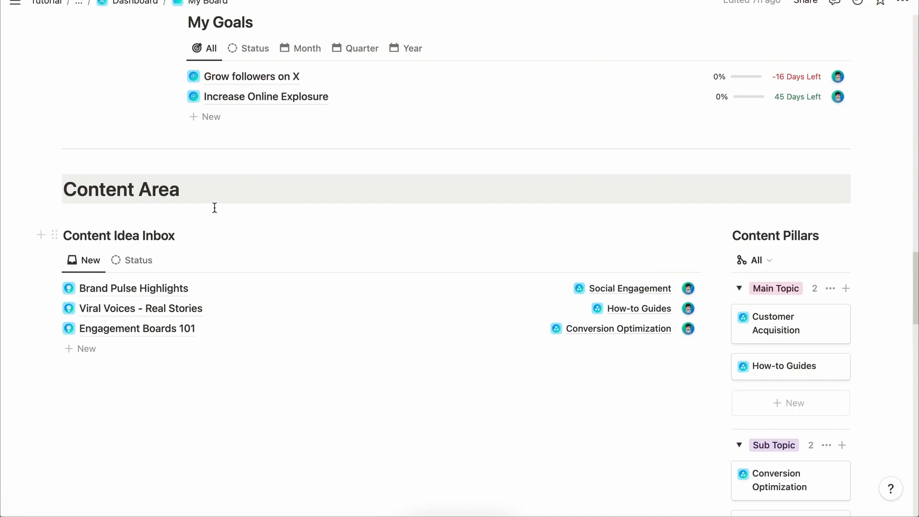
scroll(670, 253, "down", 2)
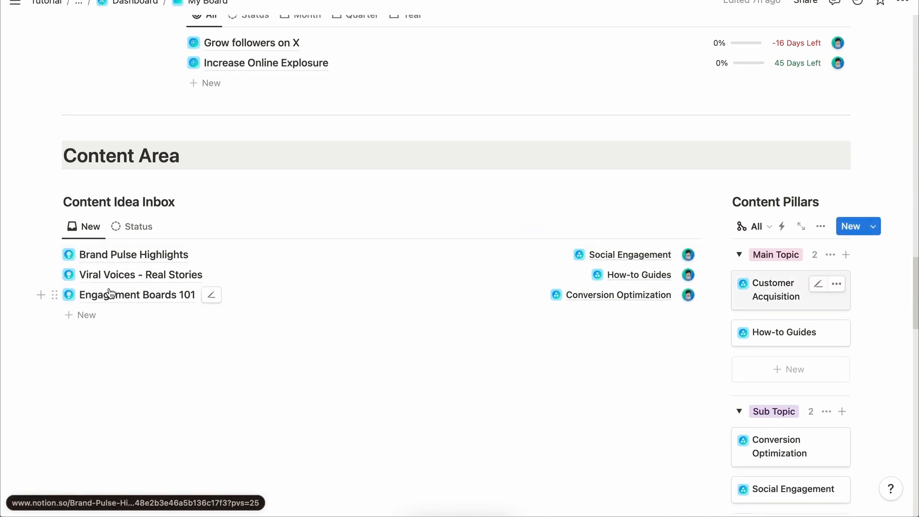
left_click(527, 229)
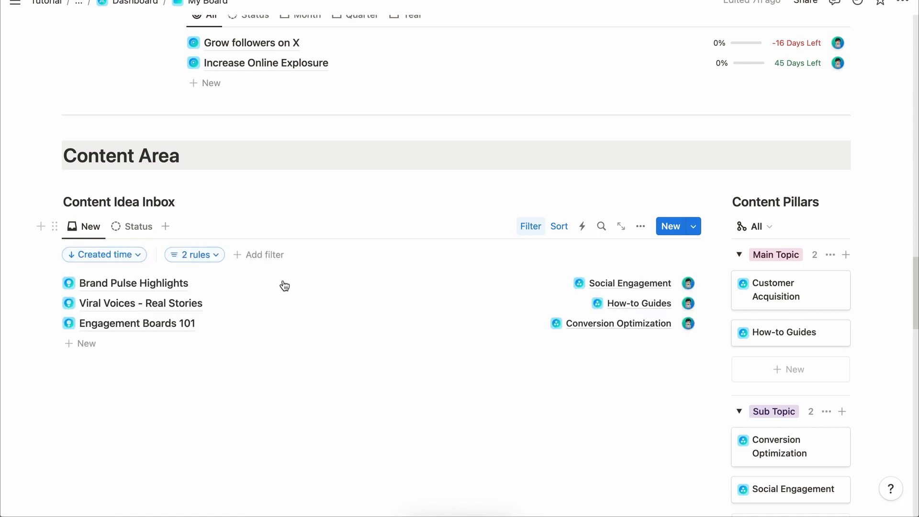
Examine the Content Idea Inbox's filter rules and the contents of the Brand Pulse Highlights idea page.
left_click(209, 258)
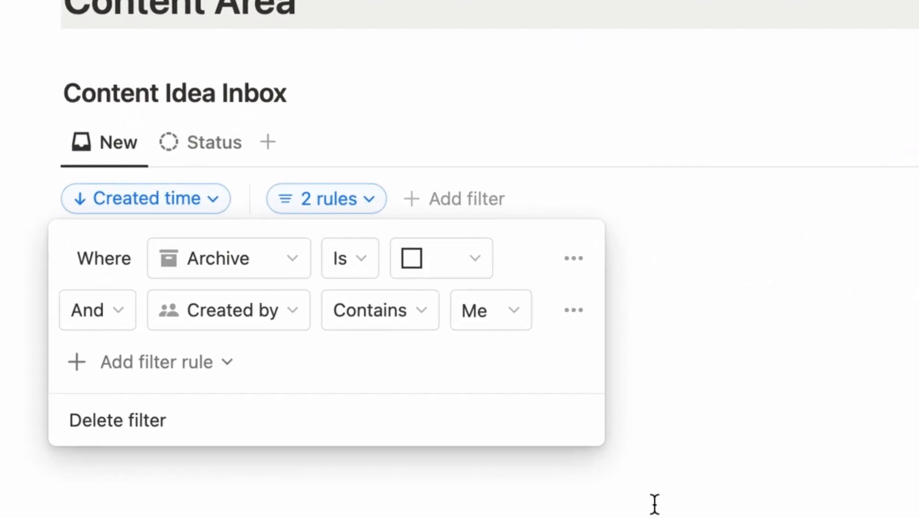
left_click(655, 504)
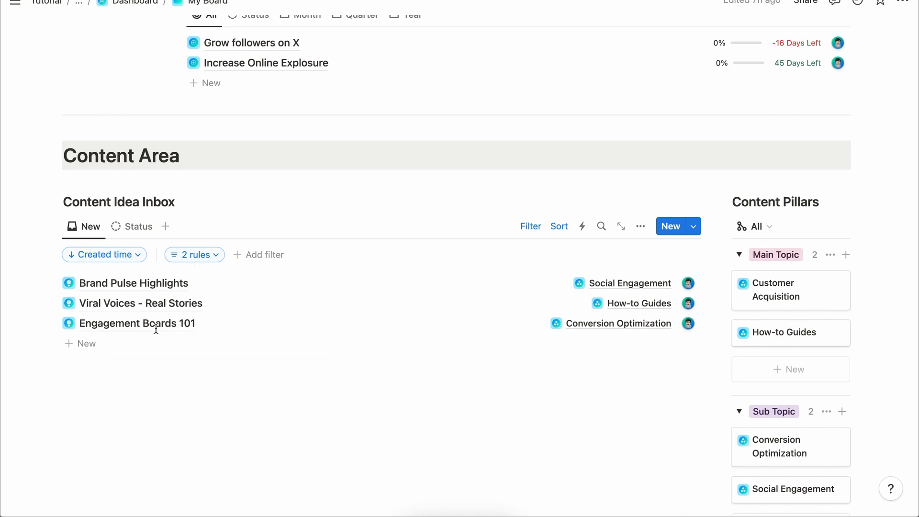
left_click(129, 287)
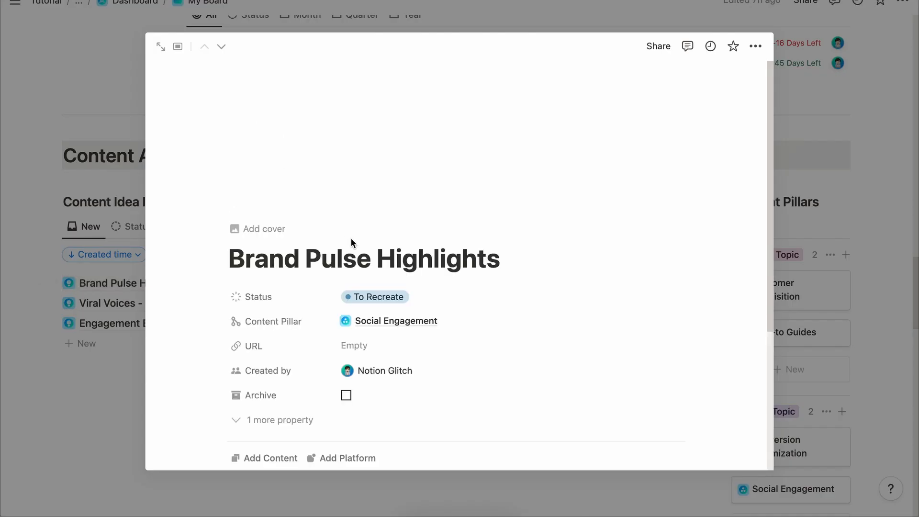
scroll(379, 319, "down", 4)
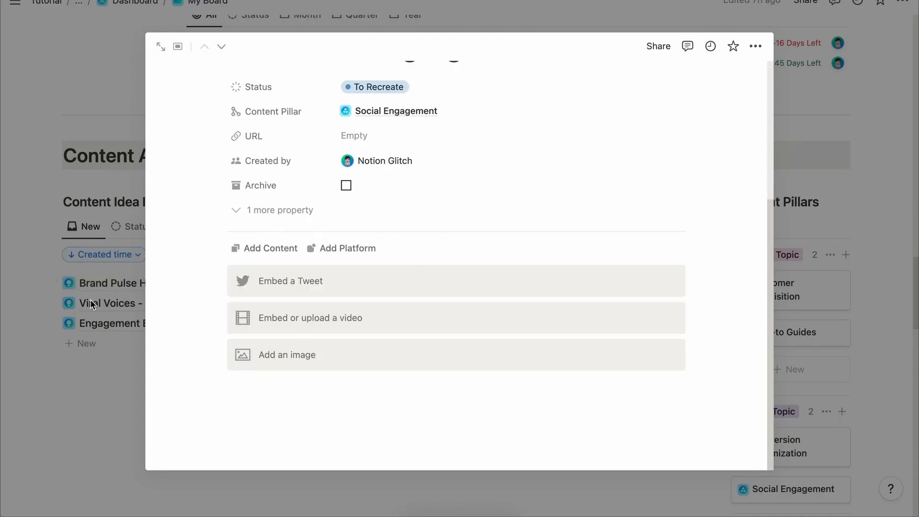
left_click(153, 259)
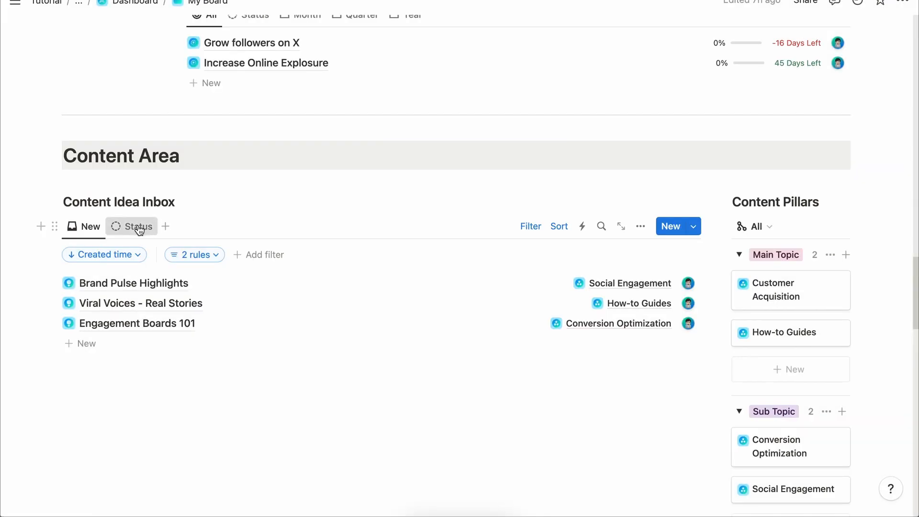
Show the Content Idea Inbox ideas grouped by status.
left_click(137, 228)
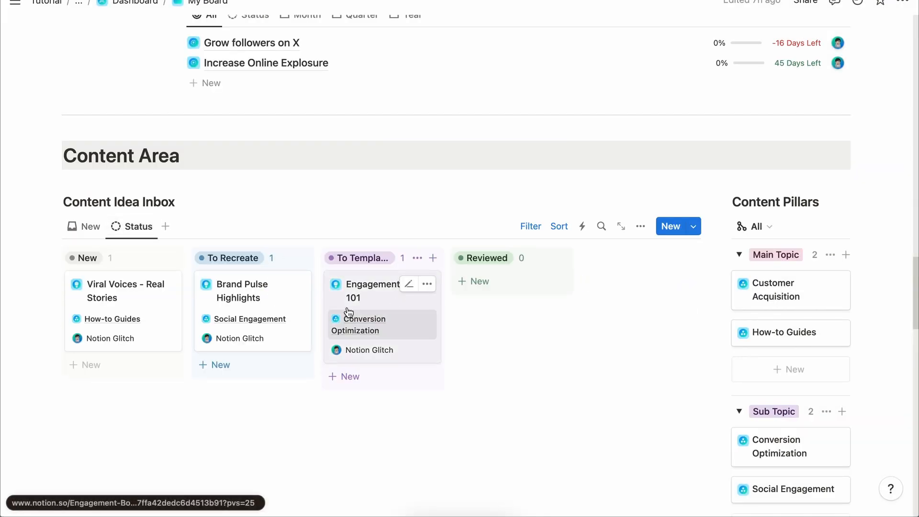
right_click(373, 260)
left_click(356, 259)
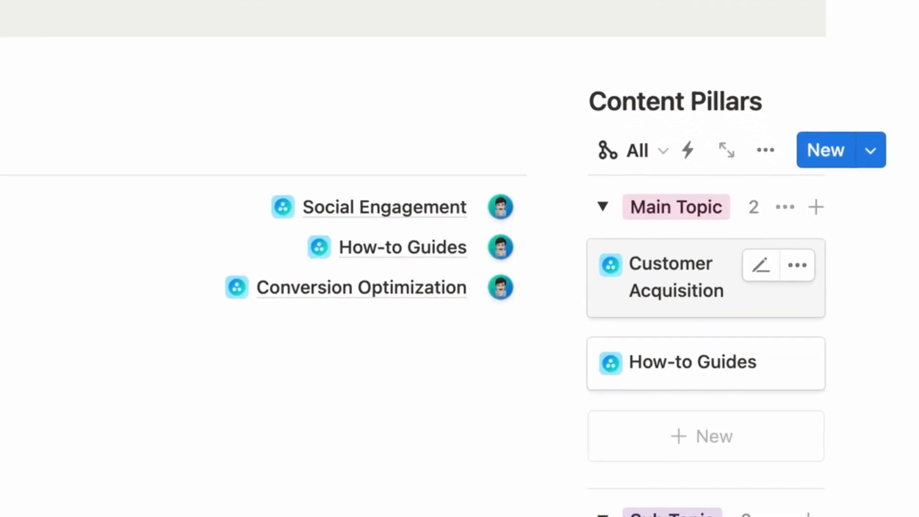
Create a content item in My Content Planning from the Tweet template.
left_click(844, 161)
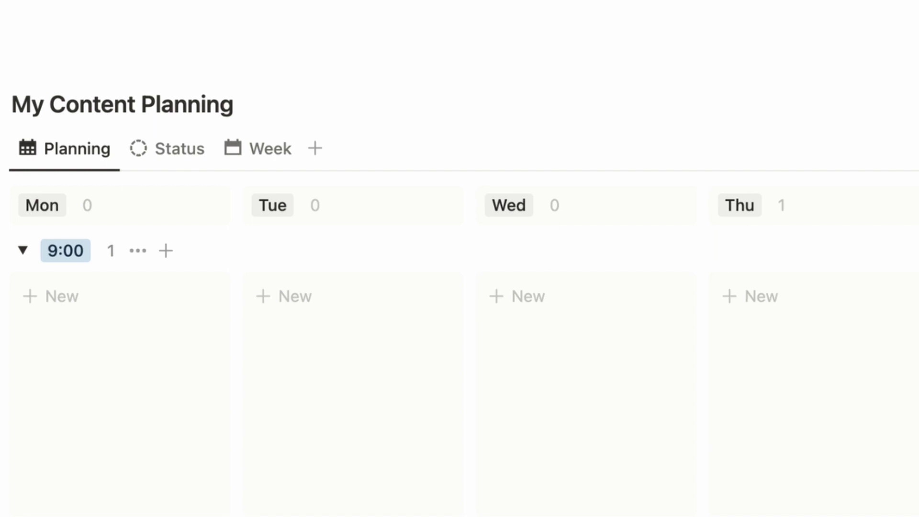
left_click(642, 277)
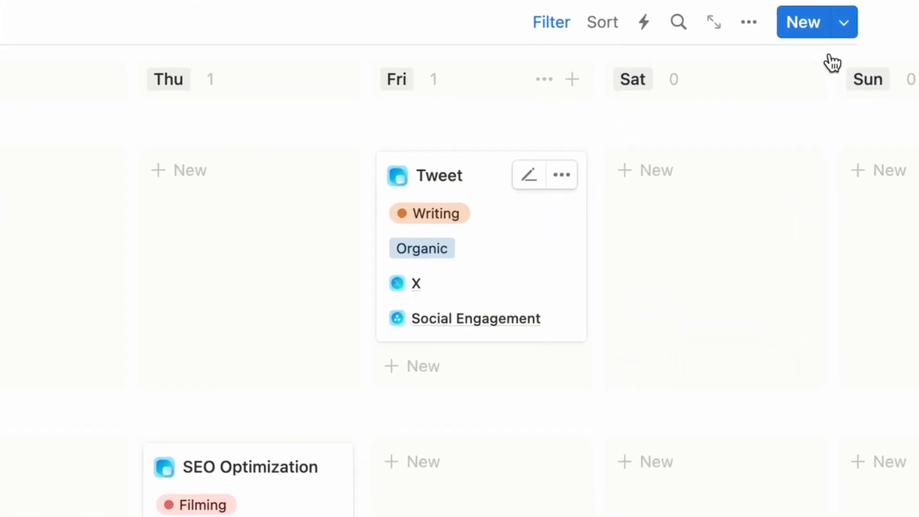
left_click(848, 23)
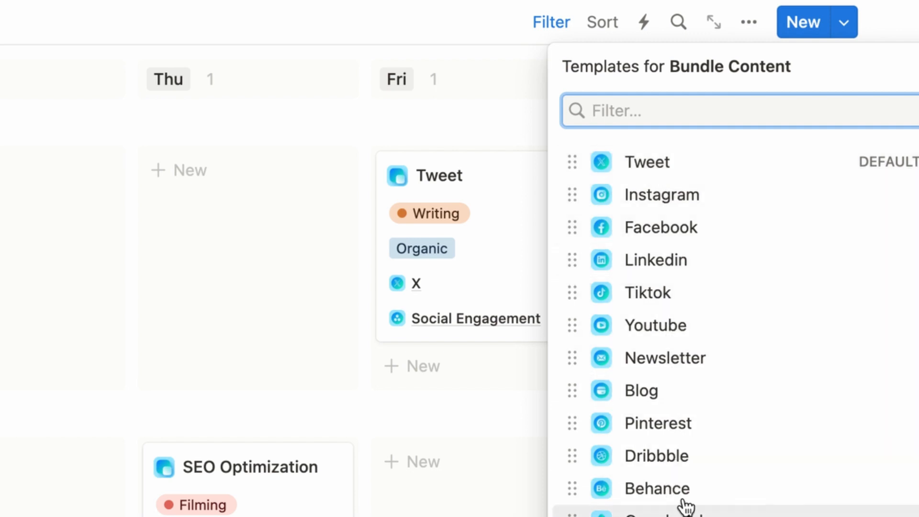
left_click(662, 163)
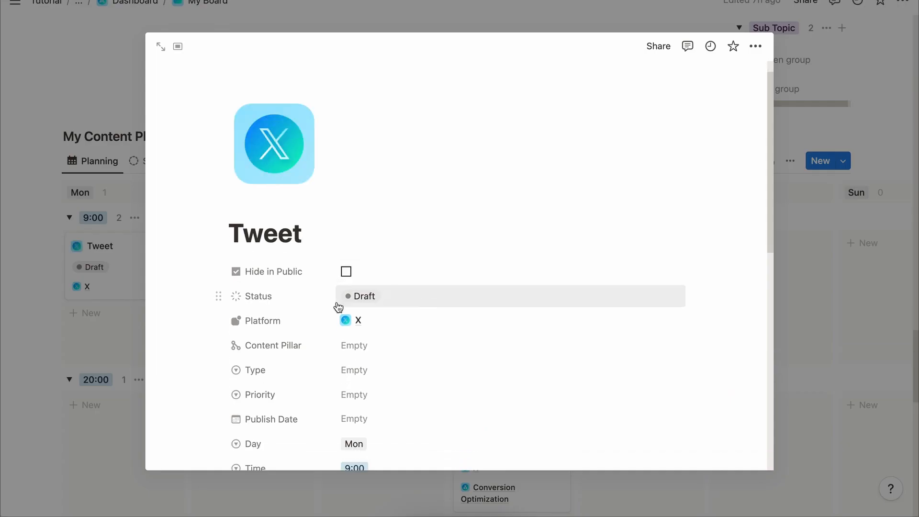
Enable Hide in Public on the new tweet, keep its status as Draft and link the Conversion Optimization content pillar.
scroll(363, 287, "down", 2)
left_click(346, 230)
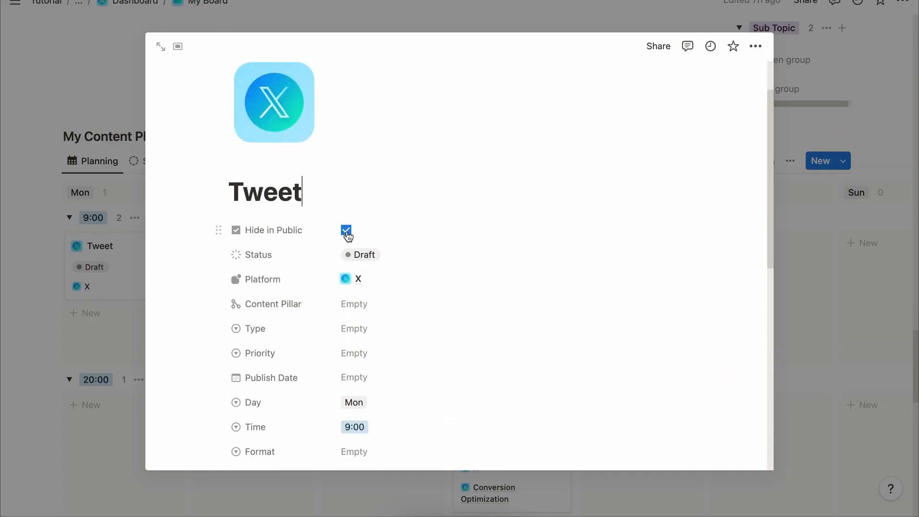
left_click(359, 255)
left_click(400, 225)
scroll(392, 326, "down", 2)
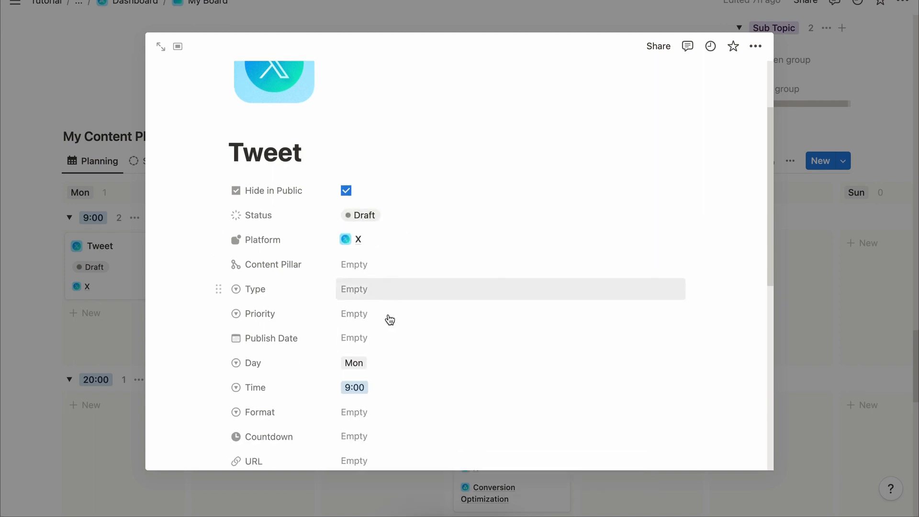
left_click(359, 266)
left_click(354, 309)
left_click(398, 237)
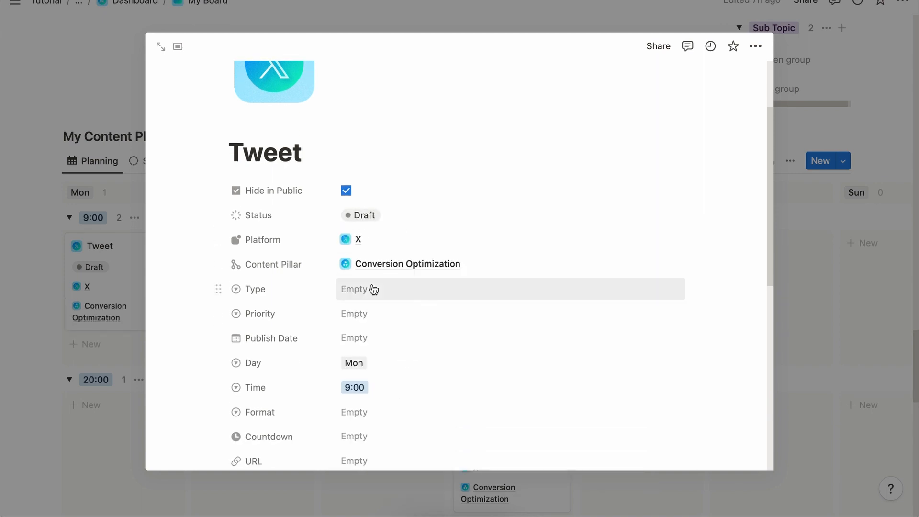
Rename the new tweet page "How to increase conversion rate".
left_click(304, 154)
key("ctrl+a")
type("How to increas")
type("e co")
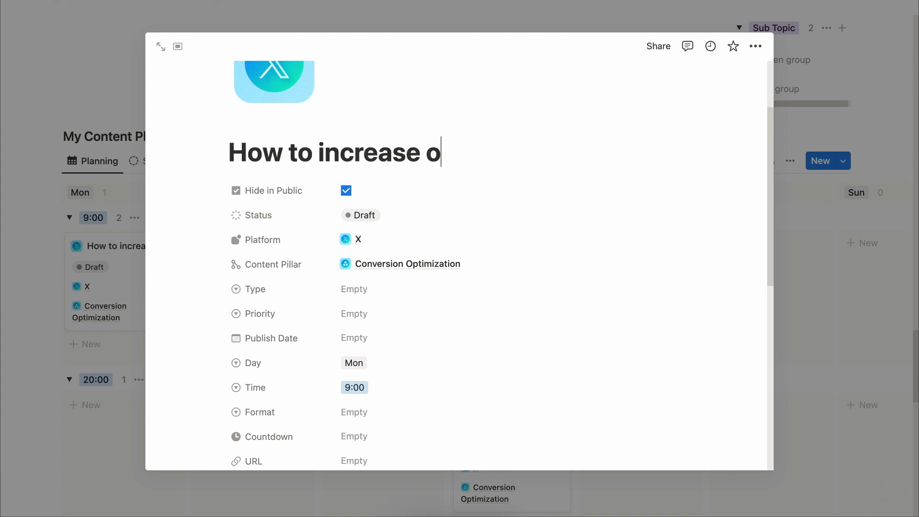
type("nversion rate")
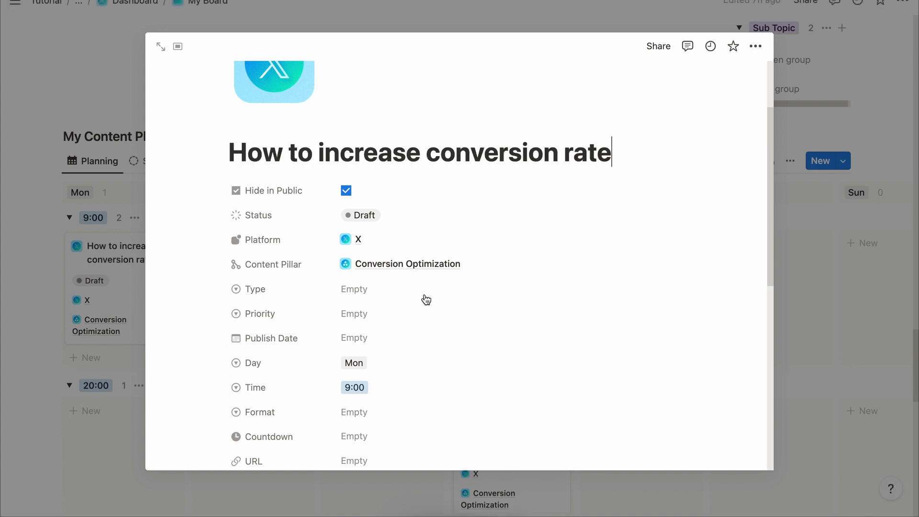
Set the tweet's type to Organic and its priority to High.
left_click(397, 297)
left_click(368, 331)
left_click(402, 314)
left_click(402, 370)
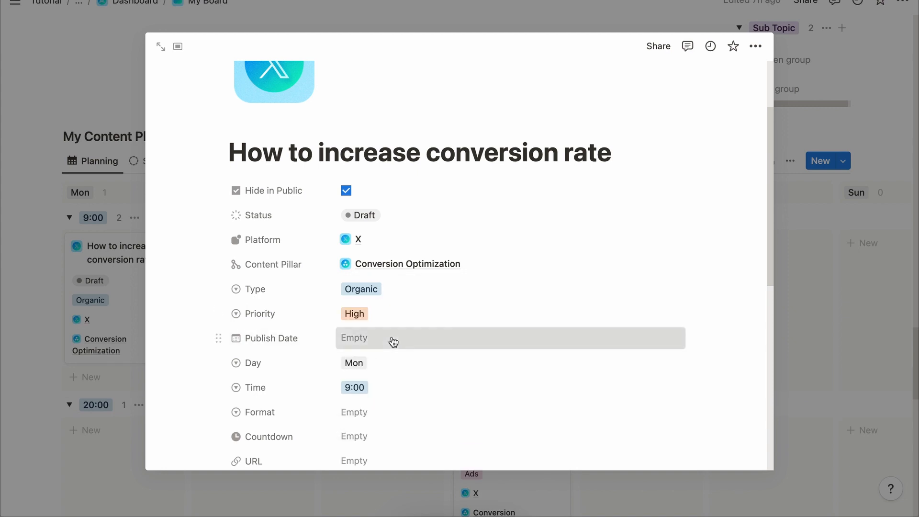
Set the tweet's publish date to December 30, 2023 and its format to Tweet.
left_click(394, 339)
left_click(485, 159)
scroll(390, 412, "down", 1)
left_click(383, 393)
left_click(377, 298)
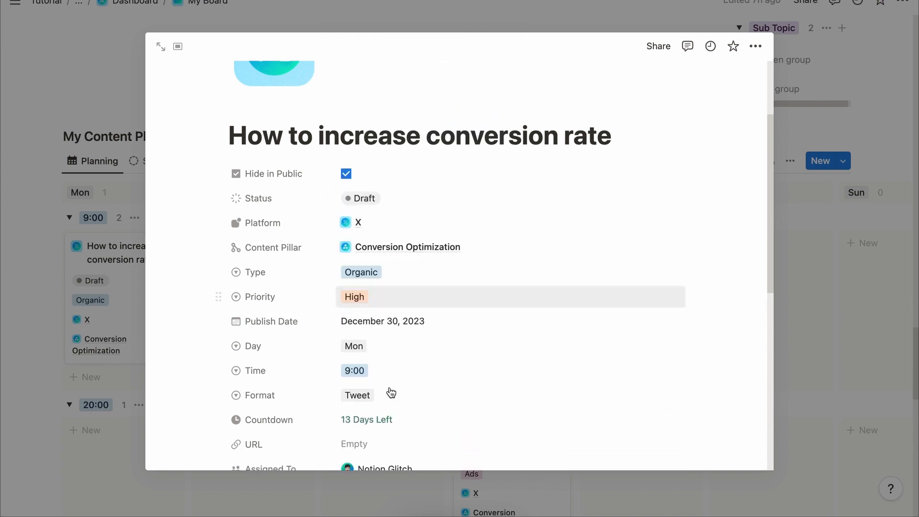
Add a Short Tweet writing block to the tweet page, review its sections and close the page.
scroll(379, 308, "down", 8)
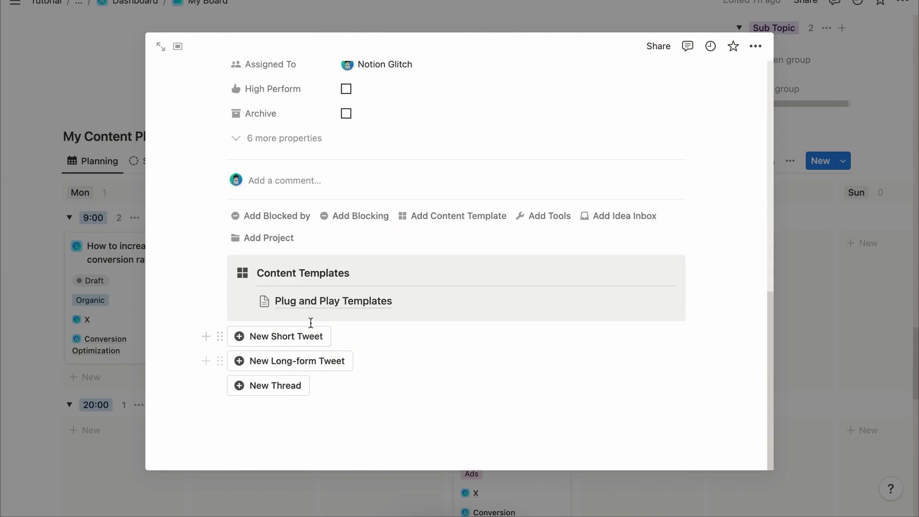
left_click(286, 340)
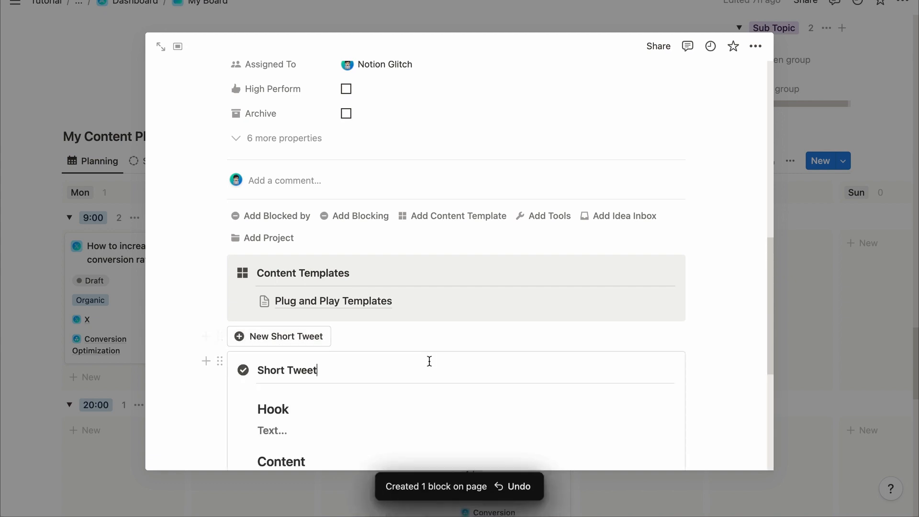
scroll(429, 360, "down", 5)
scroll(297, 259, "up", 1)
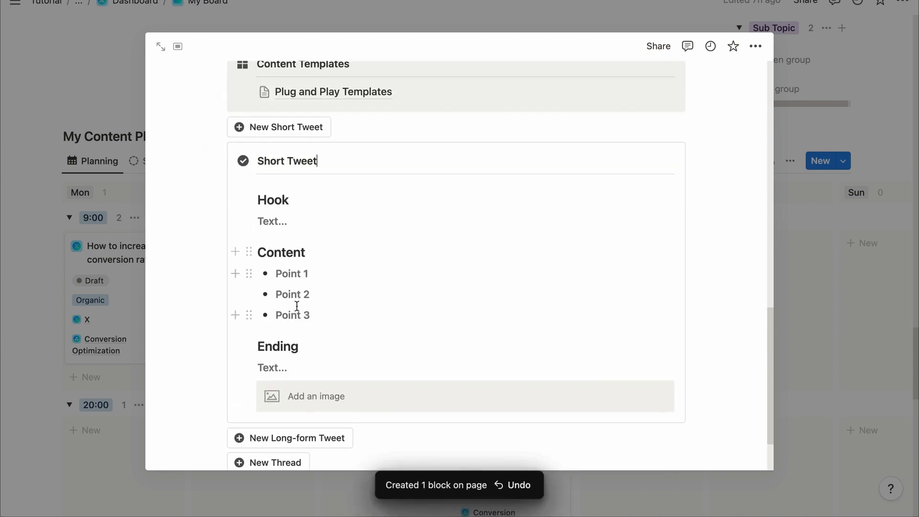
left_click(848, 332)
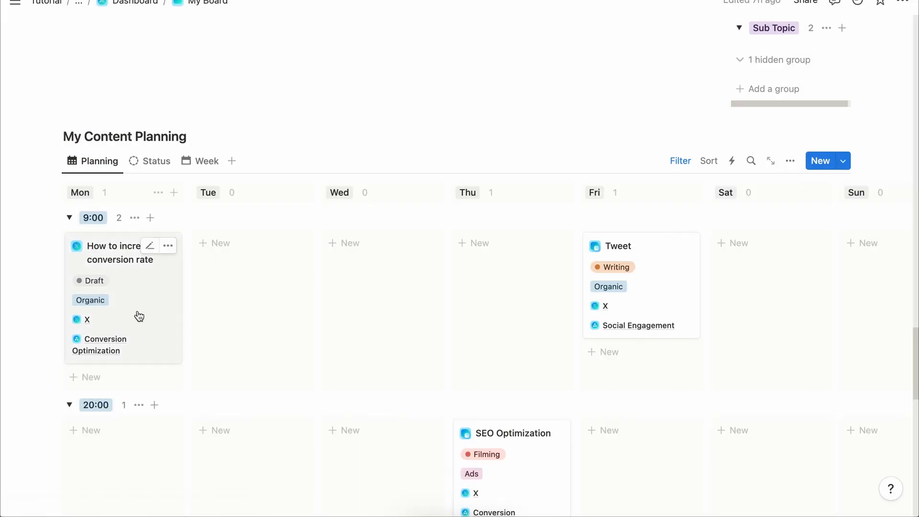
Move the How to increase conversion rate card to Tuesday at 9:00 and turn off its Hide in Public option.
left_click_drag(136, 322, 268, 316)
scroll(350, 314, "down", 1)
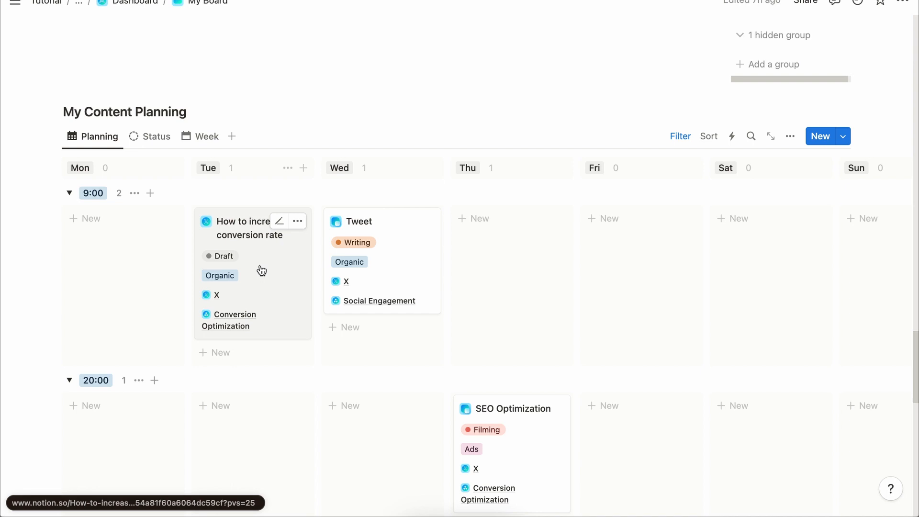
left_click(261, 271)
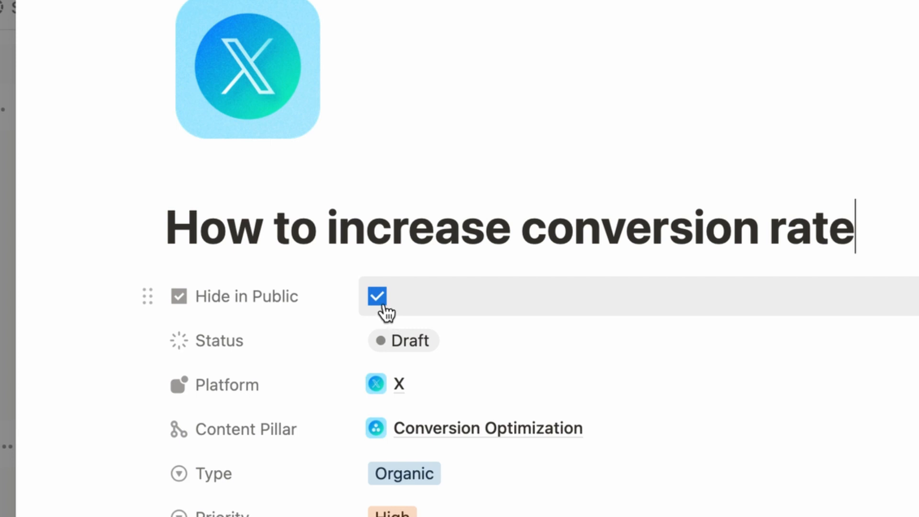
left_click(381, 304)
left_click(359, 299)
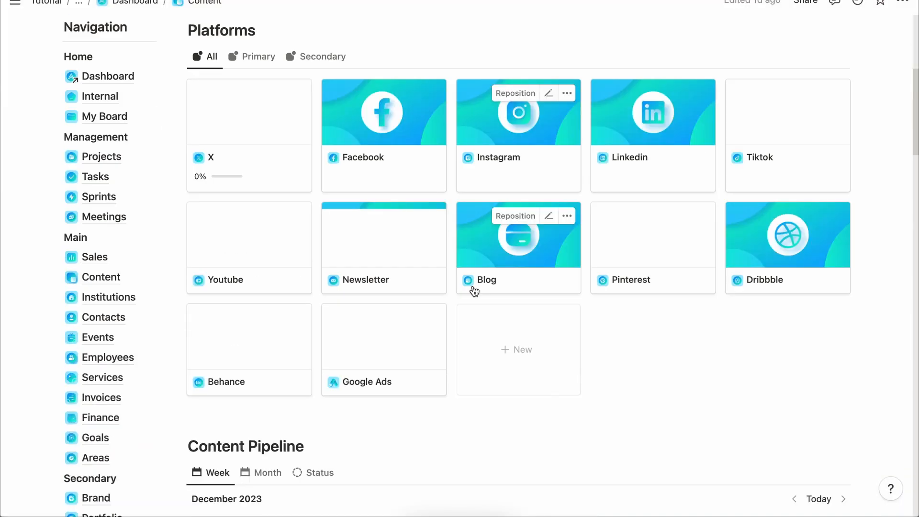
Find the How to increase conversion rate item in the Content page's Content Planning board and open it.
scroll(472, 285, "down", 15)
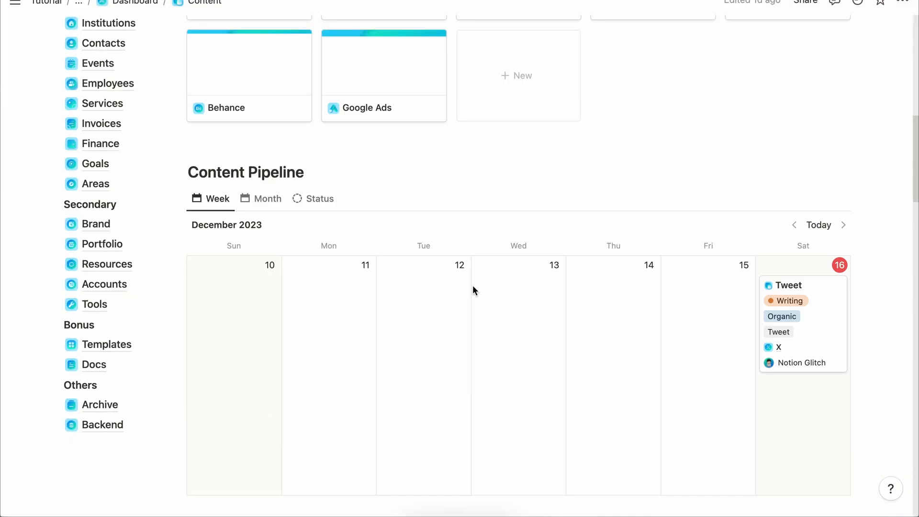
scroll(472, 285, "down", 12)
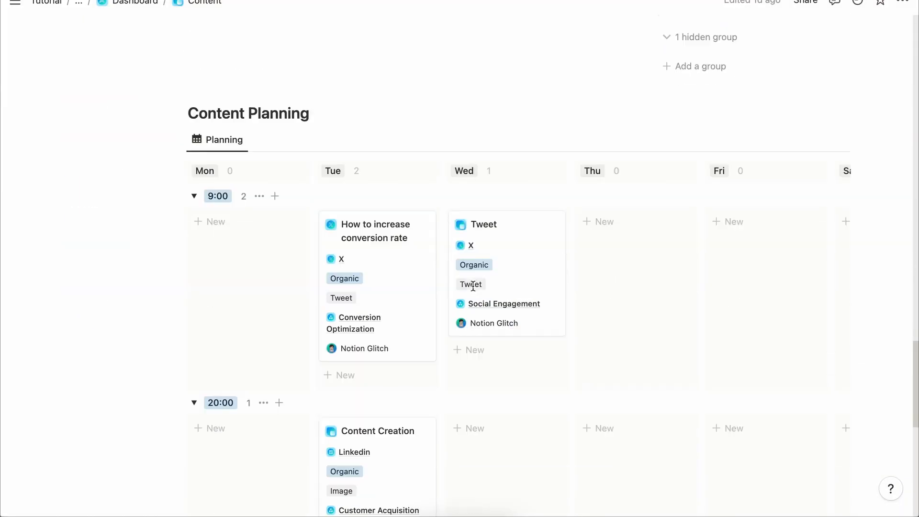
left_click(360, 245)
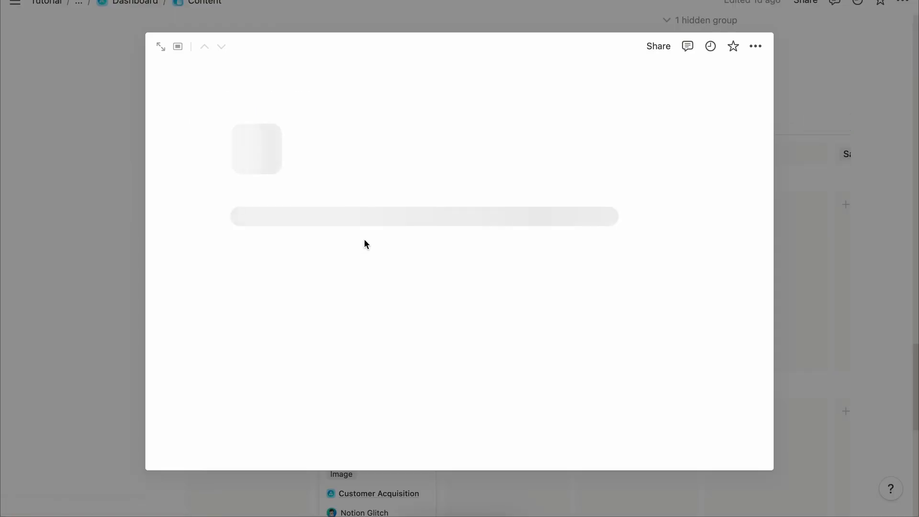
left_click(347, 301)
left_click(97, 272)
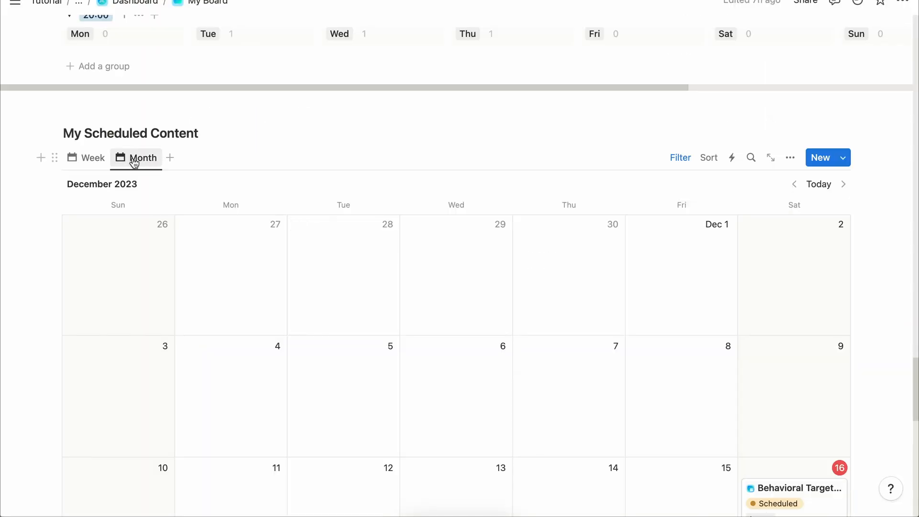
Show My Scheduled Content by week.
left_click(94, 163)
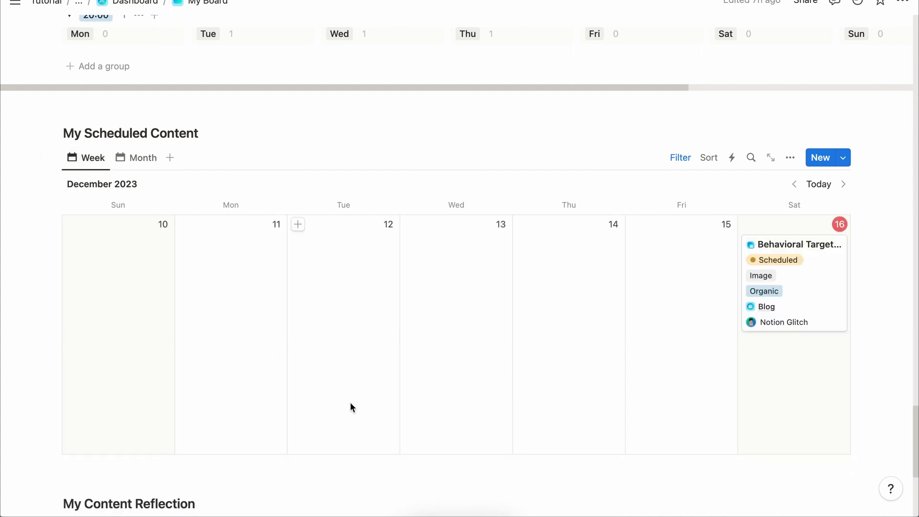
Examine the filter rules of My Content Reflection and show its high-performing content.
scroll(351, 407, "down", 10)
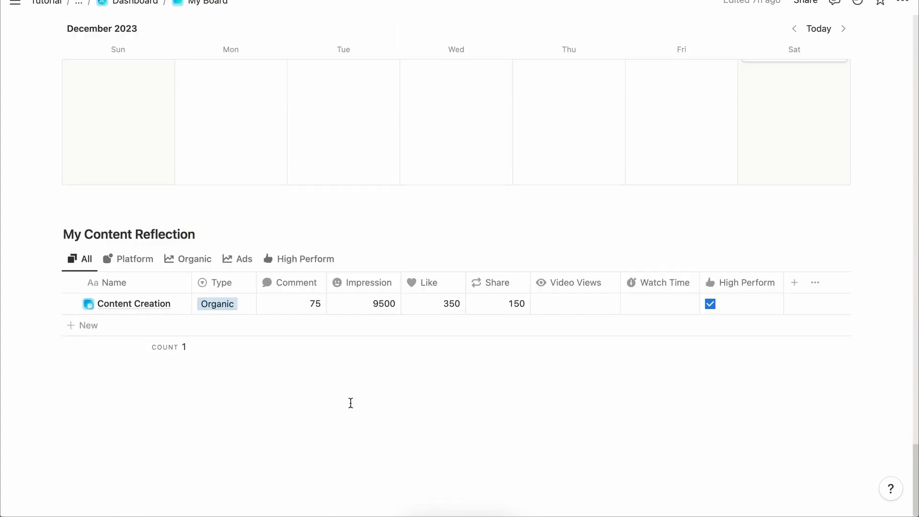
left_click(681, 259)
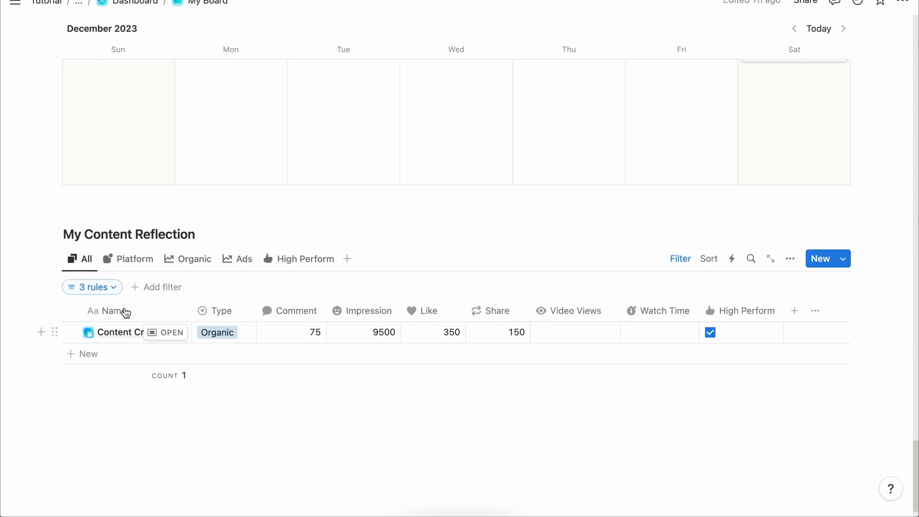
left_click(92, 287)
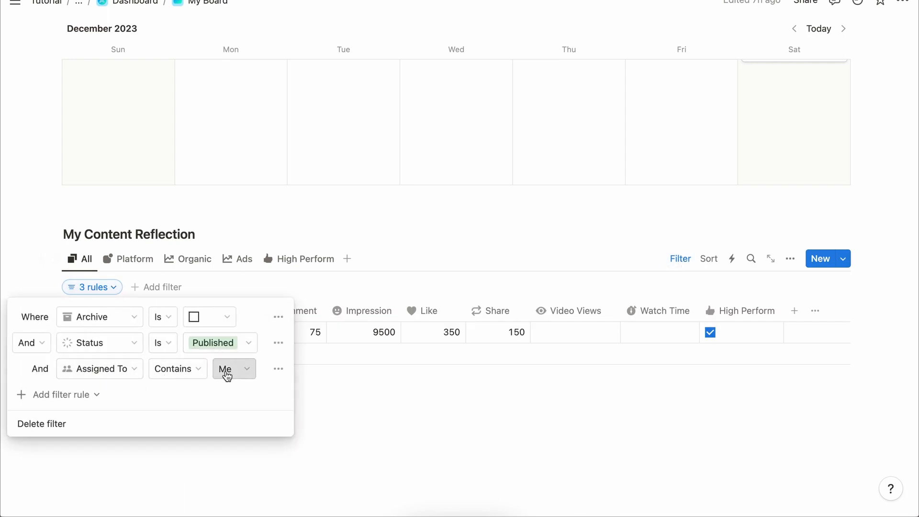
left_click(328, 389)
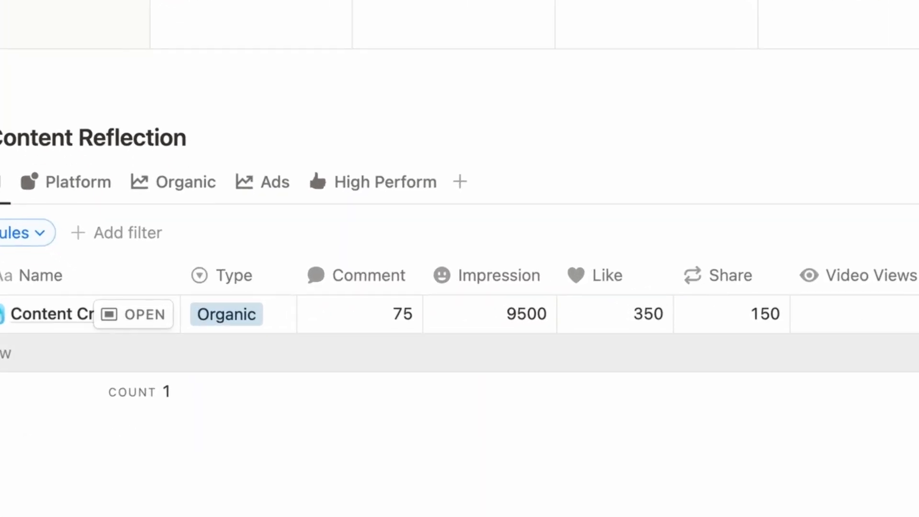
left_click(373, 182)
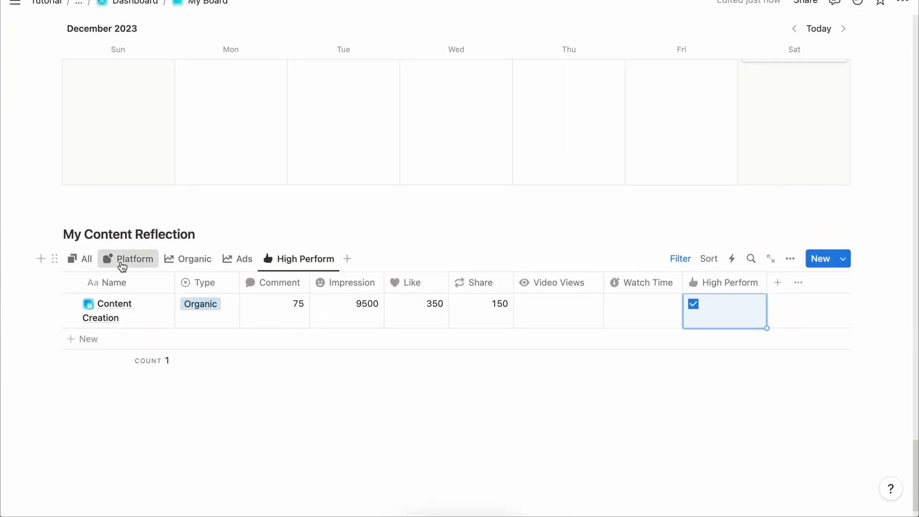
Show My Content Reflection by platform and examine the grouping options of that view.
left_click(123, 261)
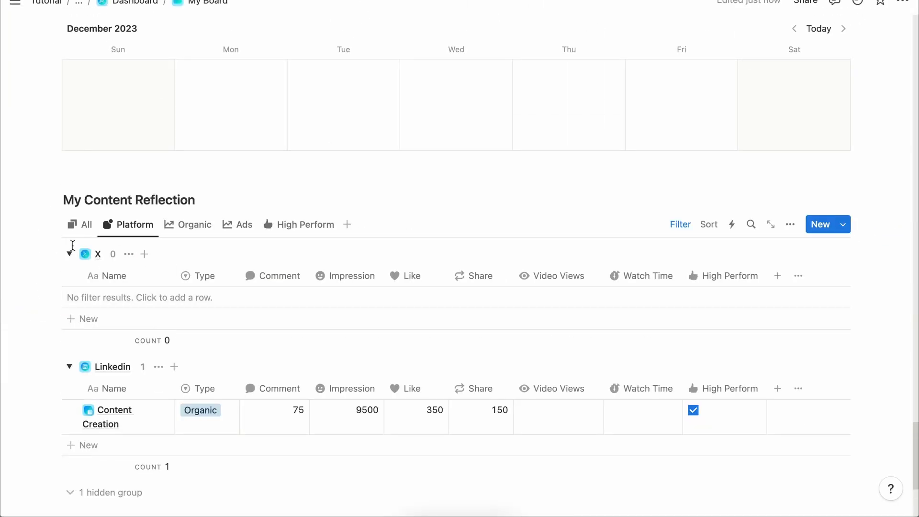
left_click(791, 225)
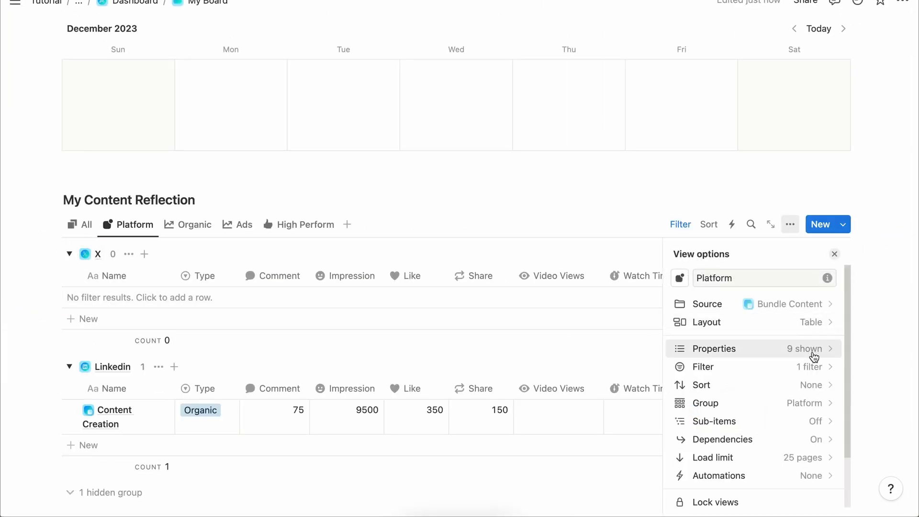
left_click(816, 402)
left_click_drag(674, 364, 676, 386)
left_click(834, 253)
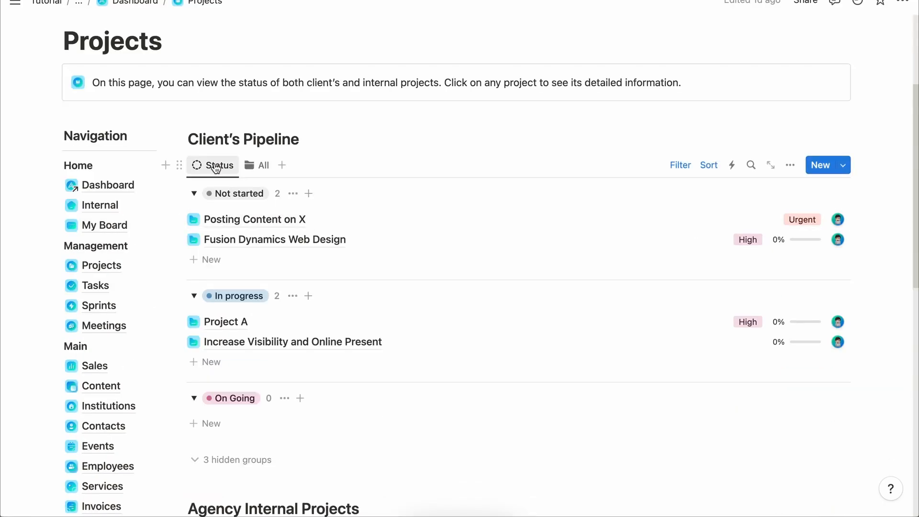
Look through the Client's Pipeline and Agency Internal Projects sections on the Projects page.
left_click(314, 140)
scroll(339, 240, "down", 4)
left_click_drag(196, 316, 395, 319)
left_click(399, 319)
scroll(399, 319, "down", 5)
scroll(334, 345, "up", 10)
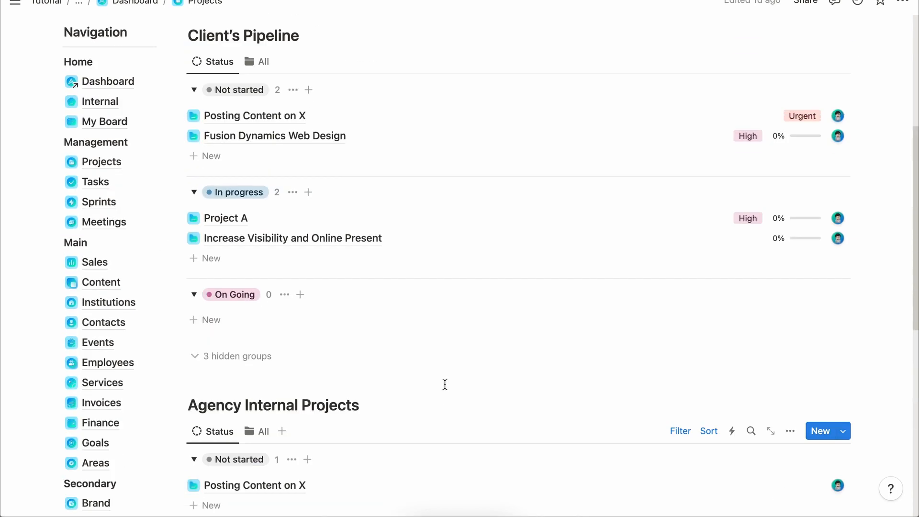
Compare the All and Status views of Client's Pipeline and show all Agency Internal Projects.
left_click(263, 172)
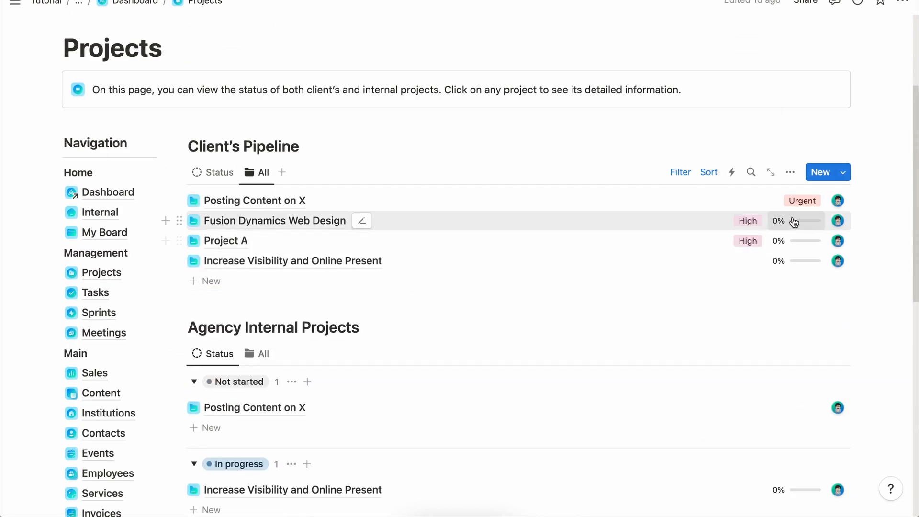
left_click(215, 172)
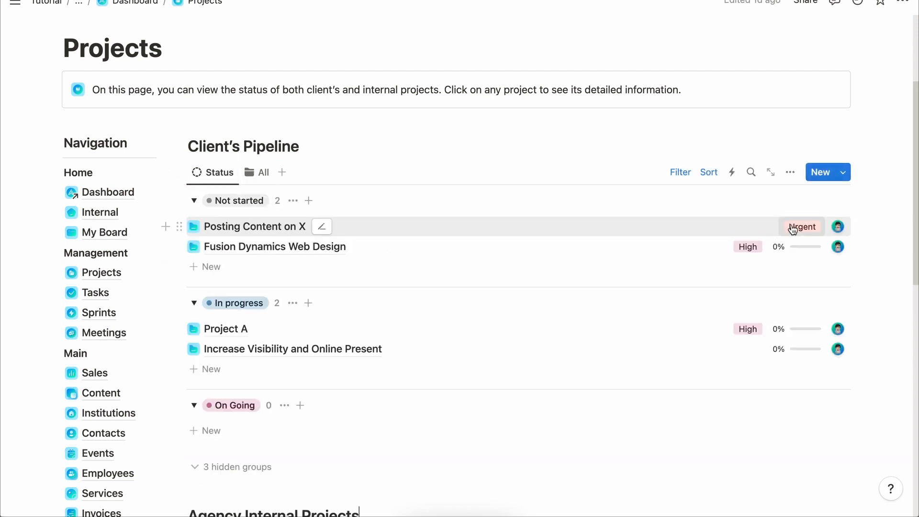
left_click(263, 173)
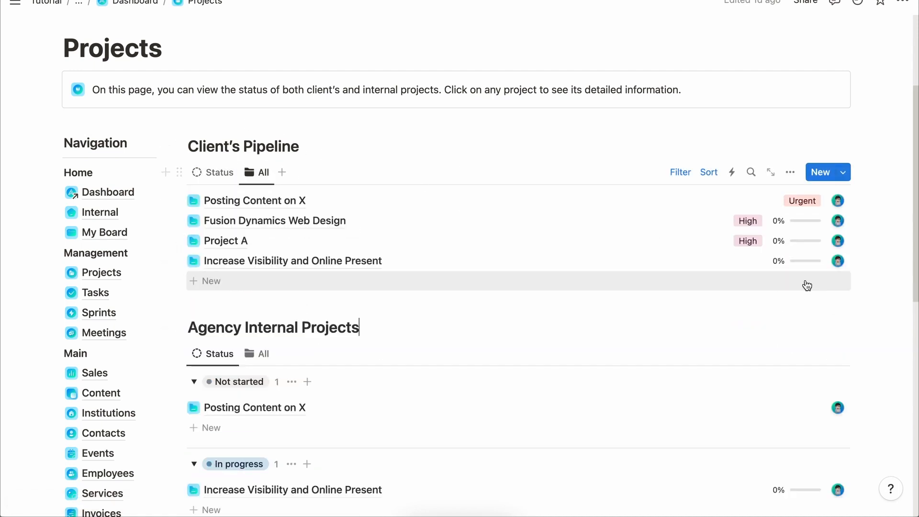
left_click(213, 172)
scroll(345, 287, "down", 8)
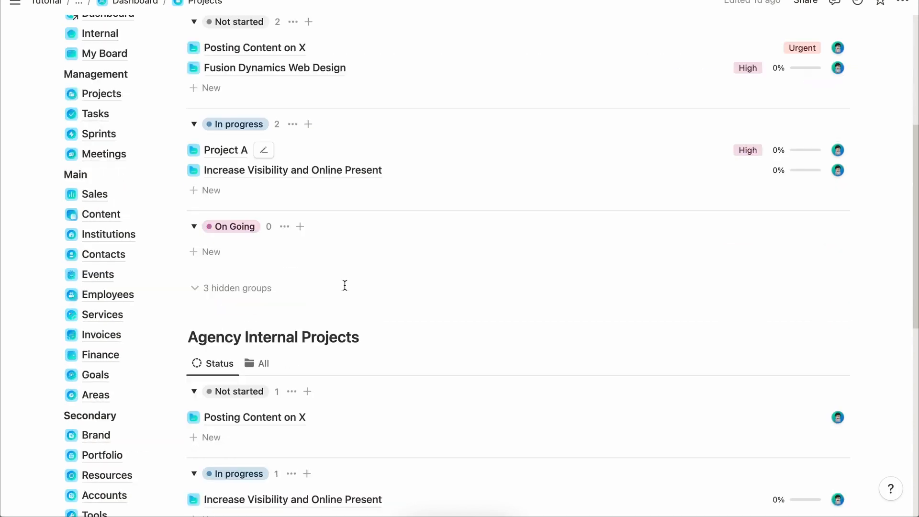
left_click(264, 140)
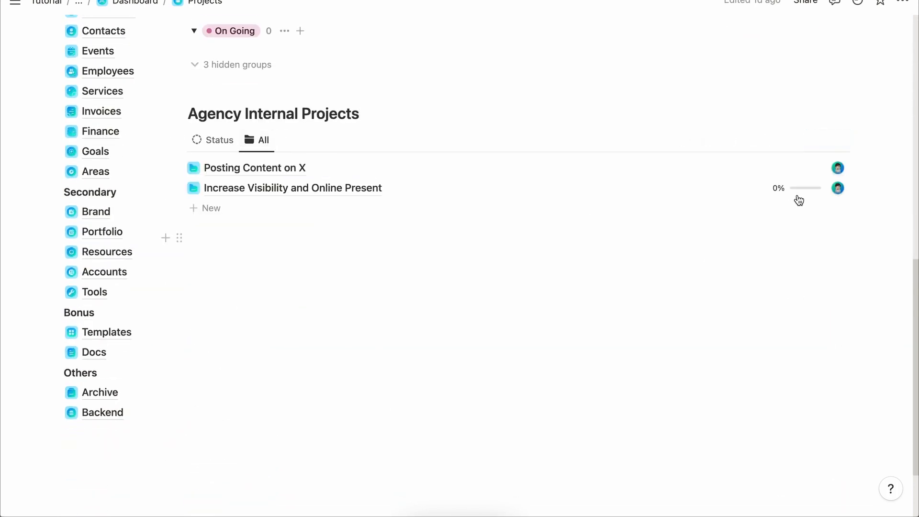
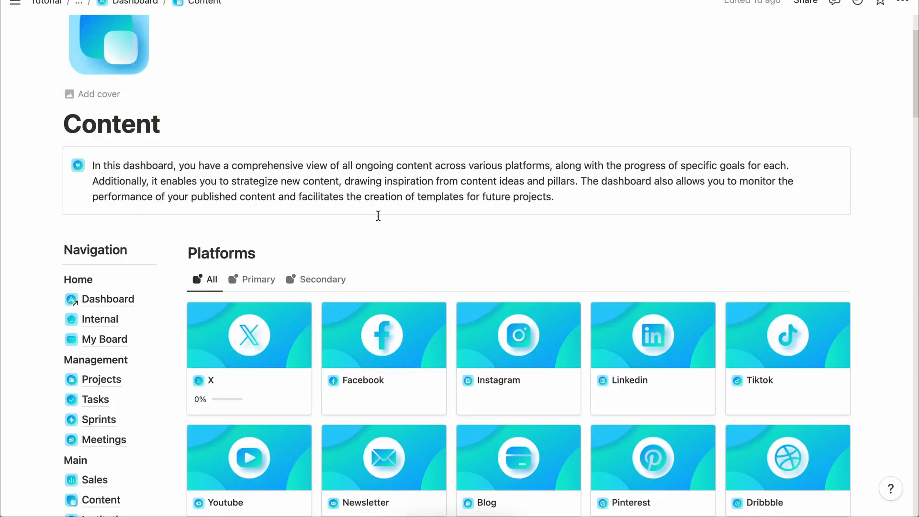
Show the primary and secondary platforms on the Content page and return to the view of all platforms.
scroll(378, 213, "down", 3)
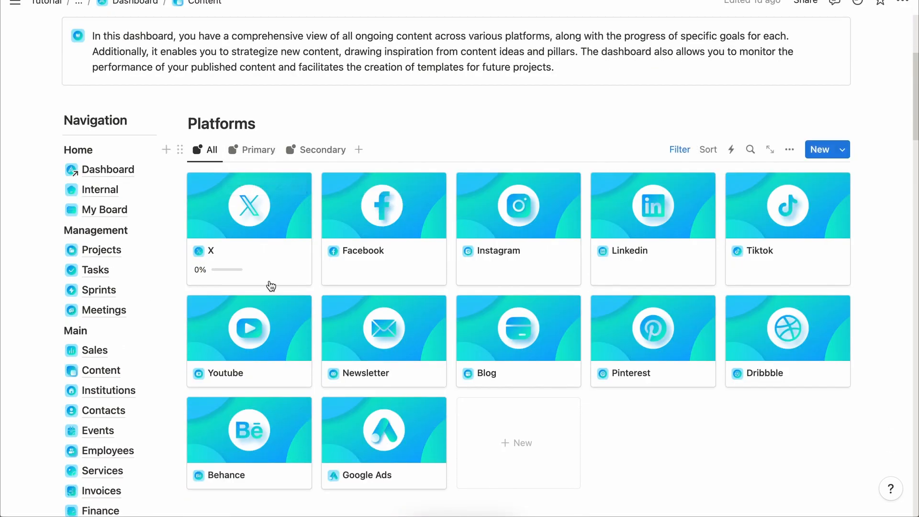
left_click(254, 149)
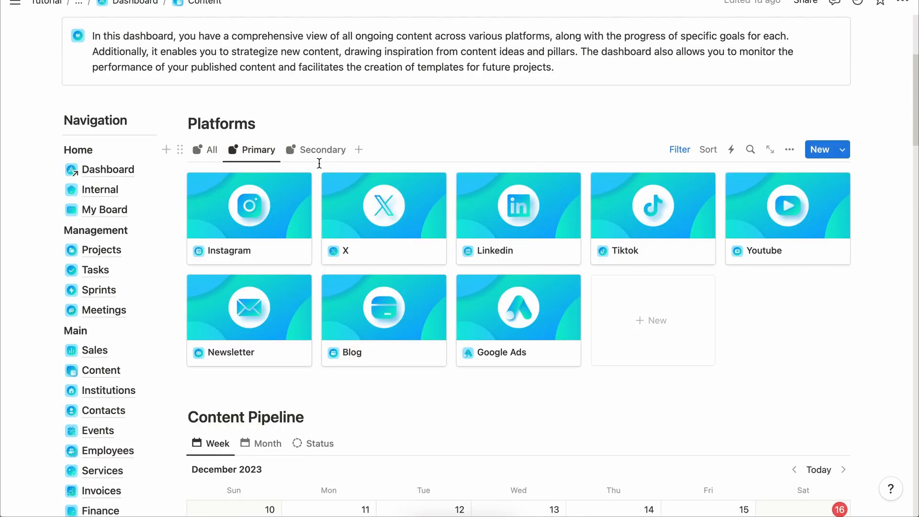
left_click(320, 156)
right_click(284, 216)
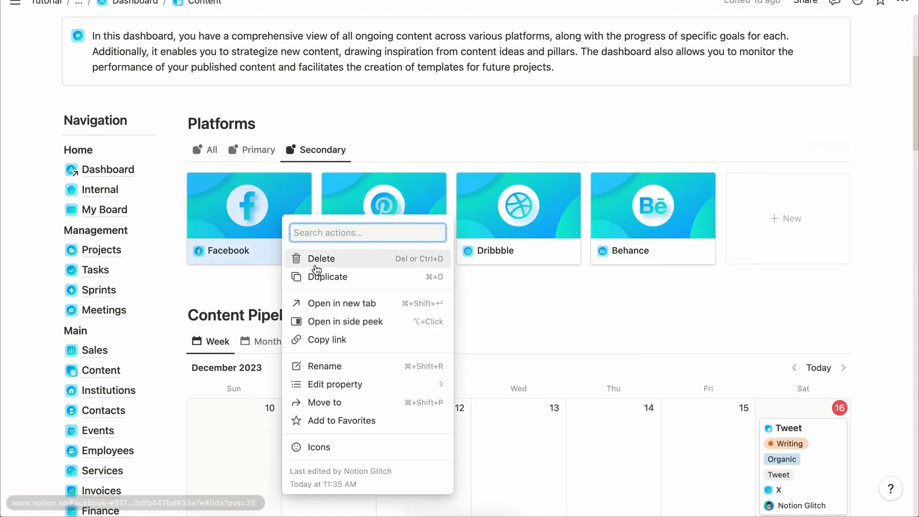
left_click(193, 152)
left_click(195, 150)
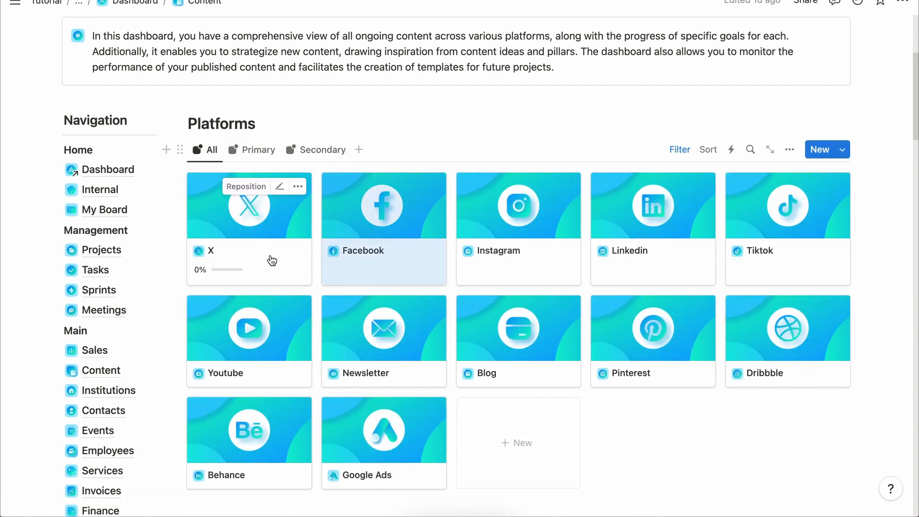
Open the X platform page, review its properties, marketing, pipeline and goals, and close it.
left_click(247, 271)
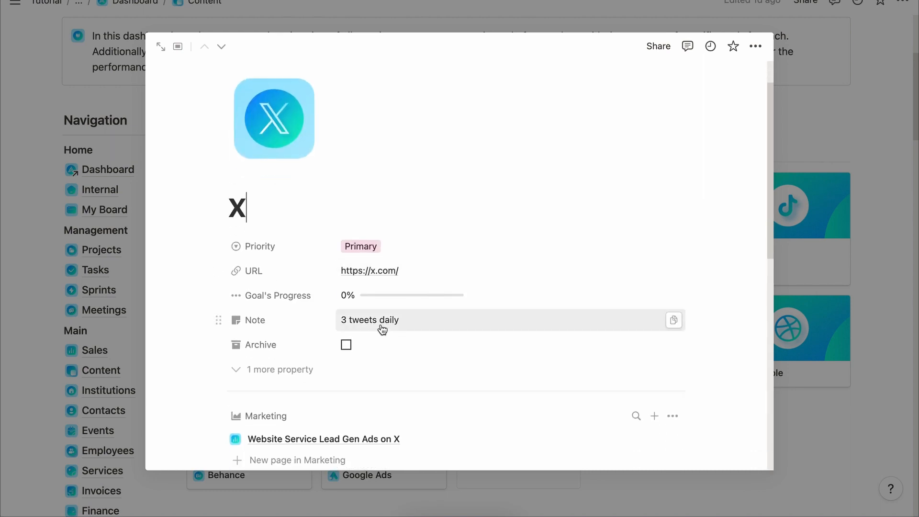
scroll(400, 322, "down", 3)
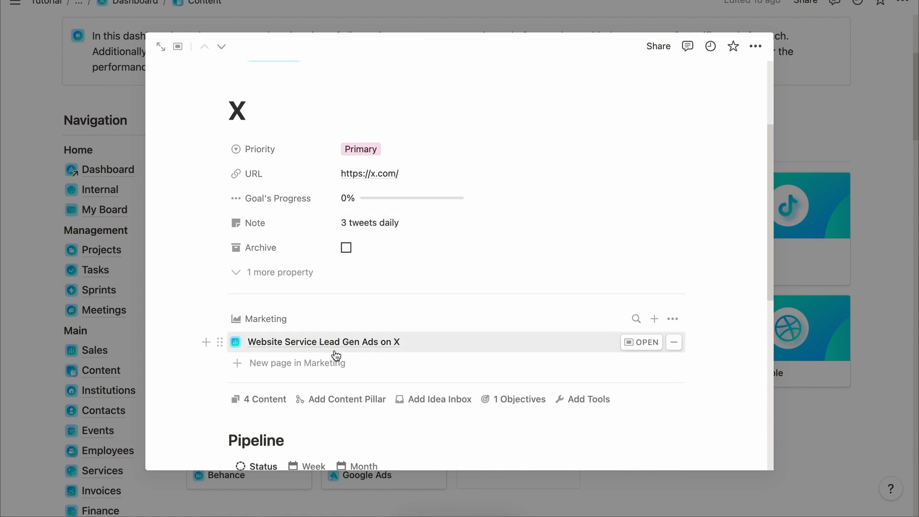
scroll(333, 354, "down", 5)
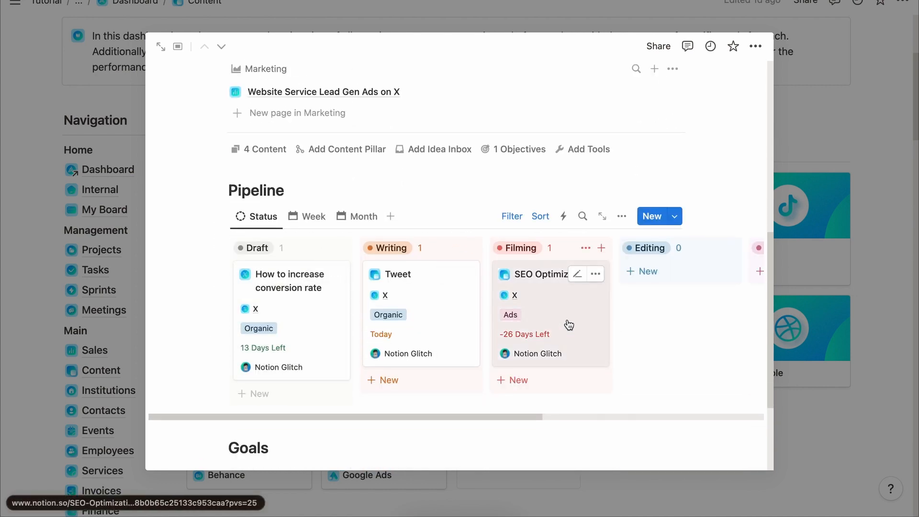
left_click_drag(569, 325, 511, 317)
scroll(385, 318, "down", 3)
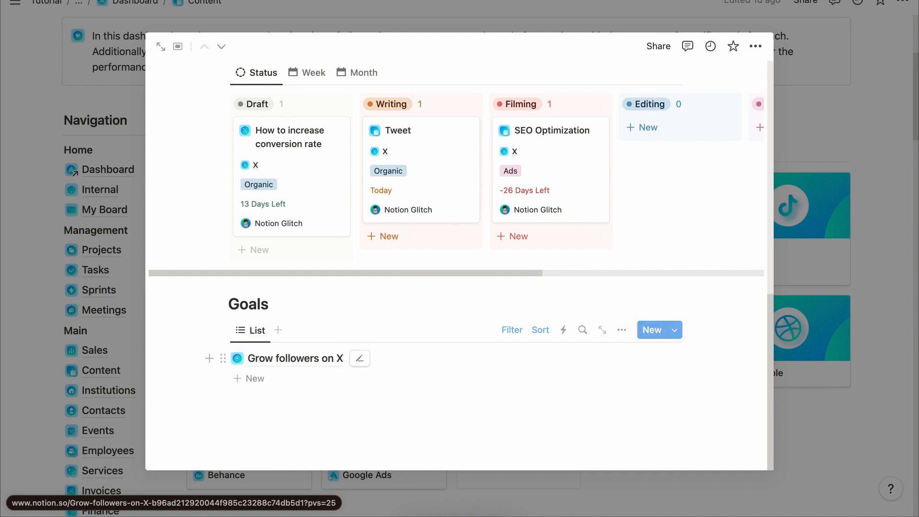
key("Escape")
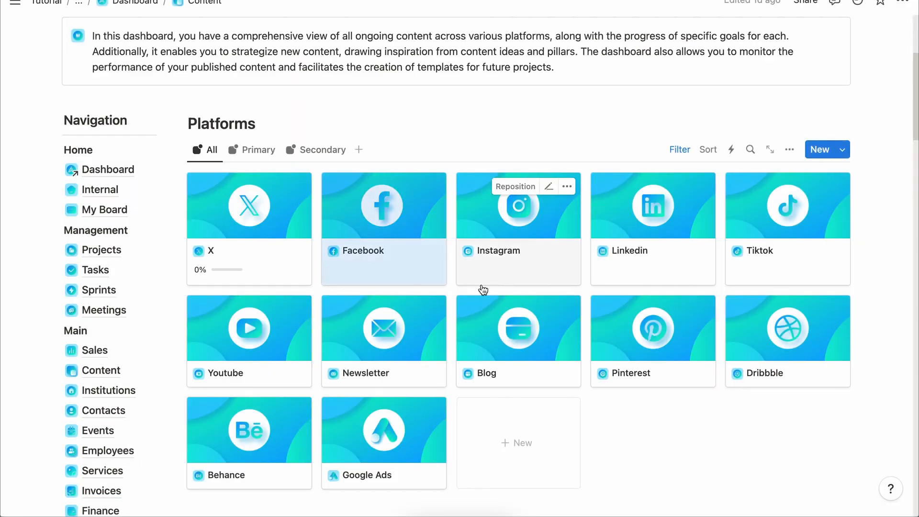
Show the Content Pipeline by month and by status.
scroll(478, 292, "down", 1)
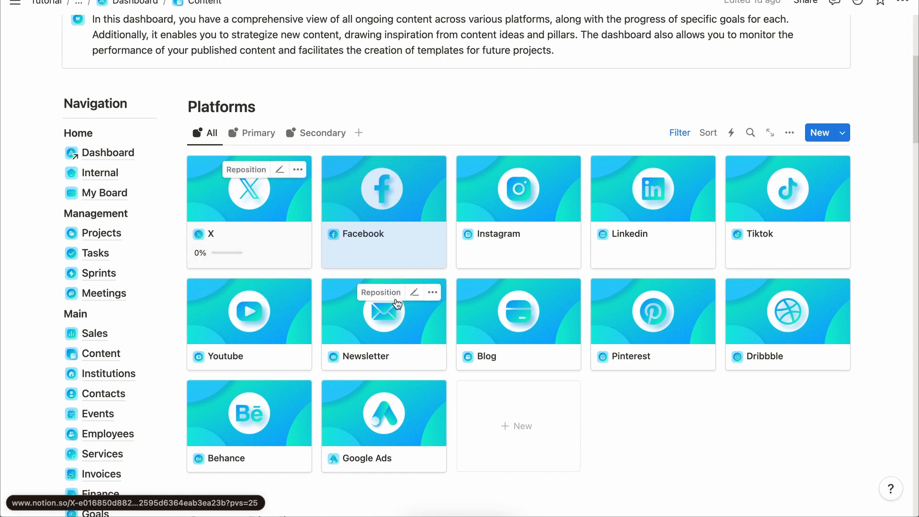
scroll(406, 272, "down", 8)
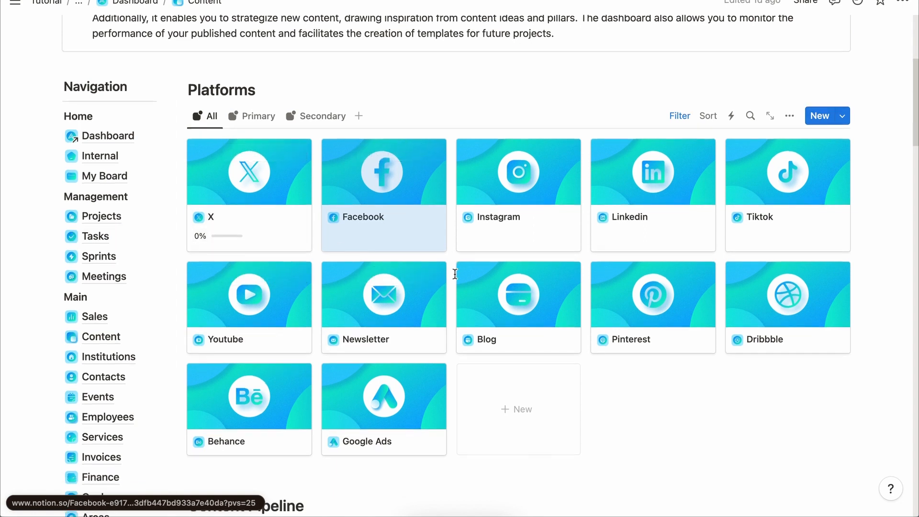
scroll(454, 274, "down", 1)
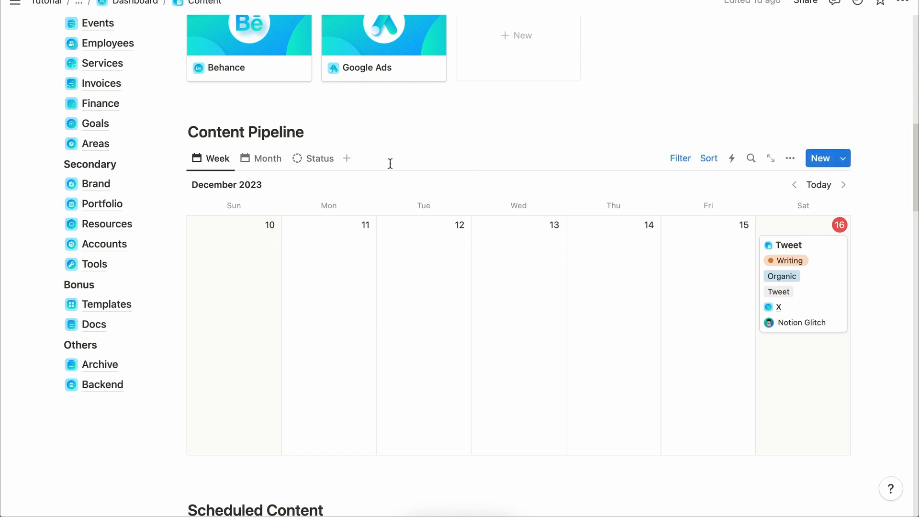
left_click(278, 163)
scroll(466, 230, "down", 3)
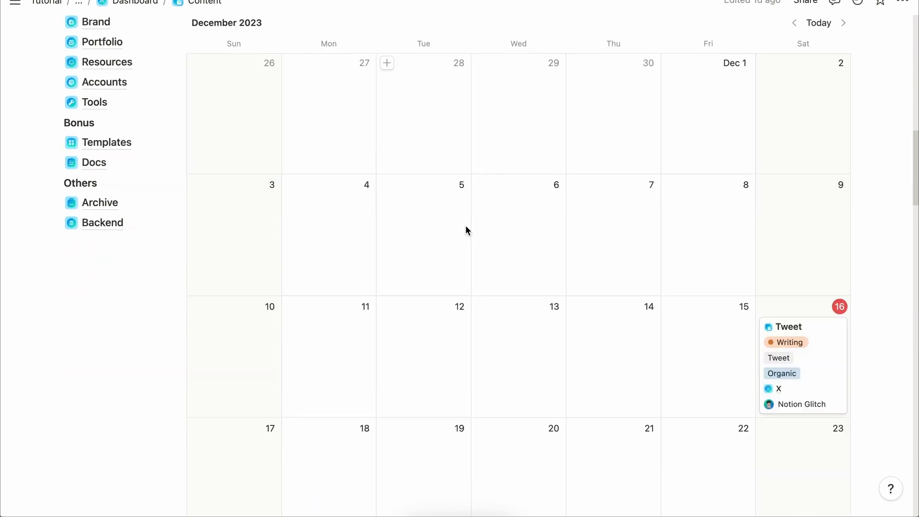
scroll(433, 207, "up", 2)
left_click(317, 114)
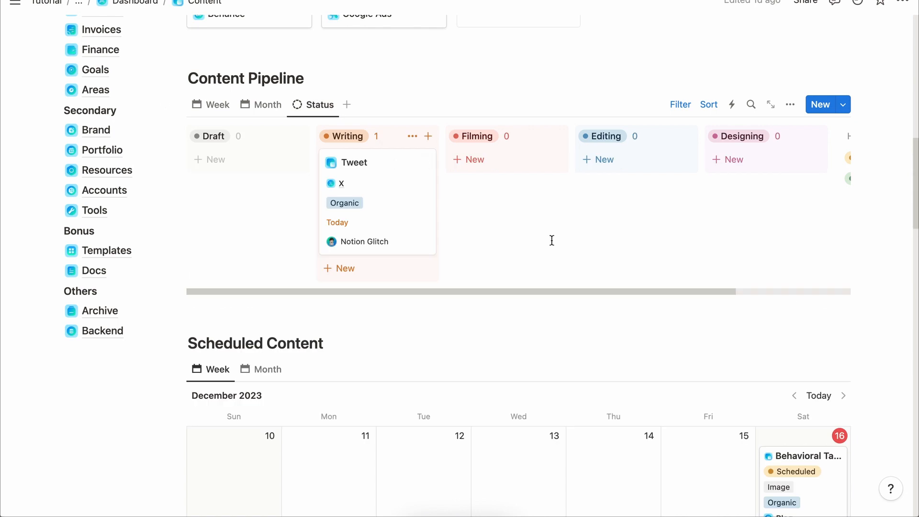
Move the Content Creation card to Tuesday at 9:00 on the Content Planning board.
scroll(574, 244, "down", 8)
scroll(603, 253, "down", 1)
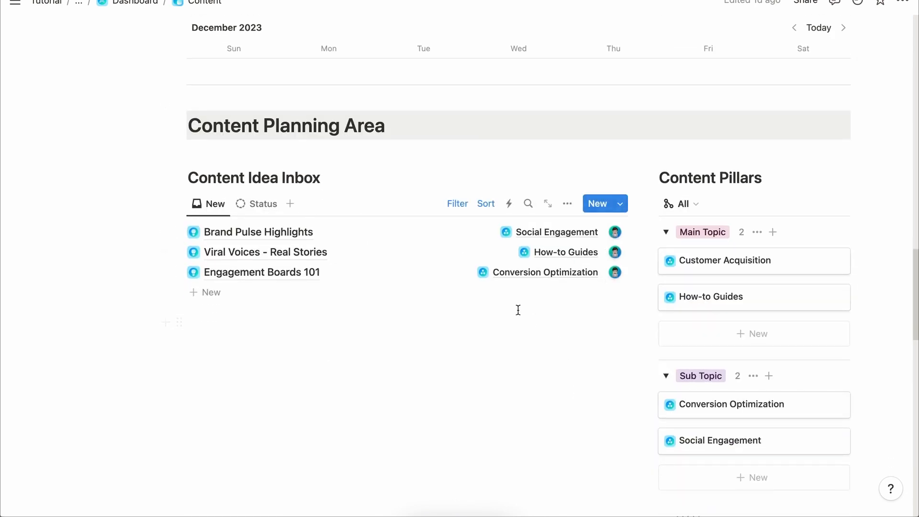
scroll(518, 310, "down", 2)
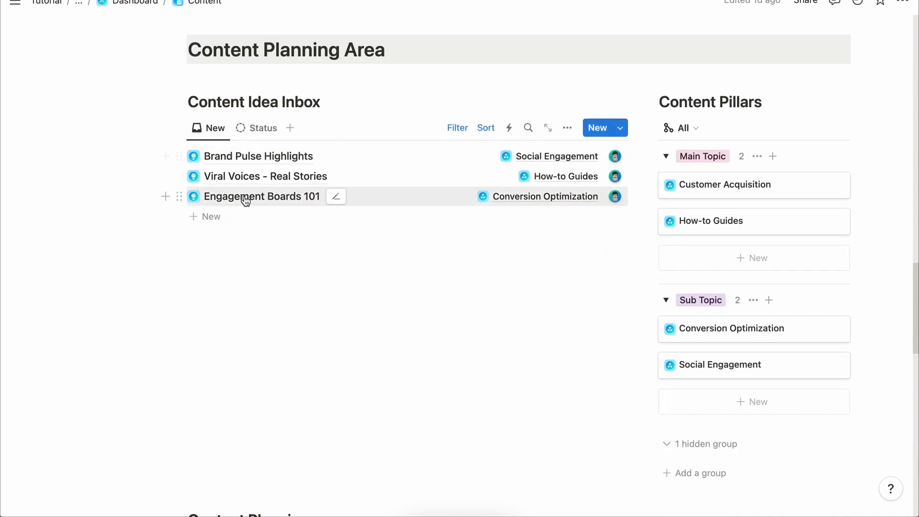
scroll(246, 201, "down", 3)
scroll(249, 203, "down", 12)
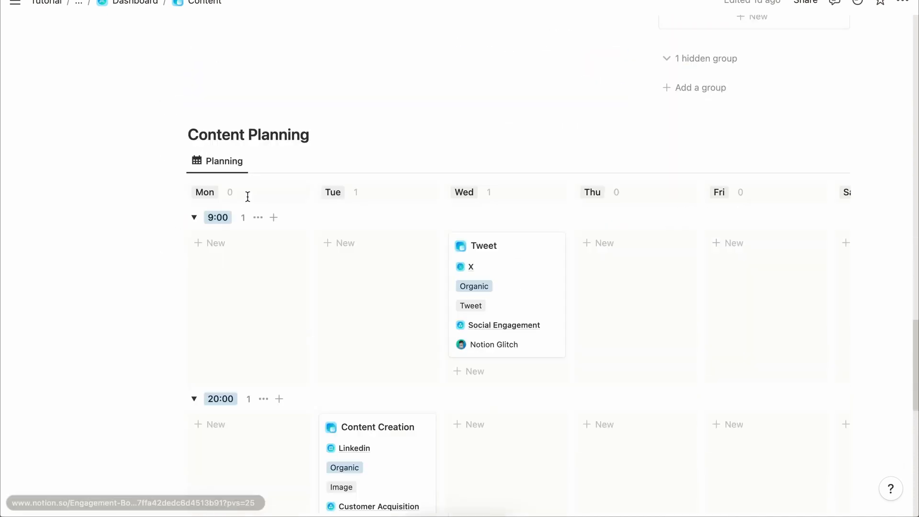
scroll(248, 200, "down", 4)
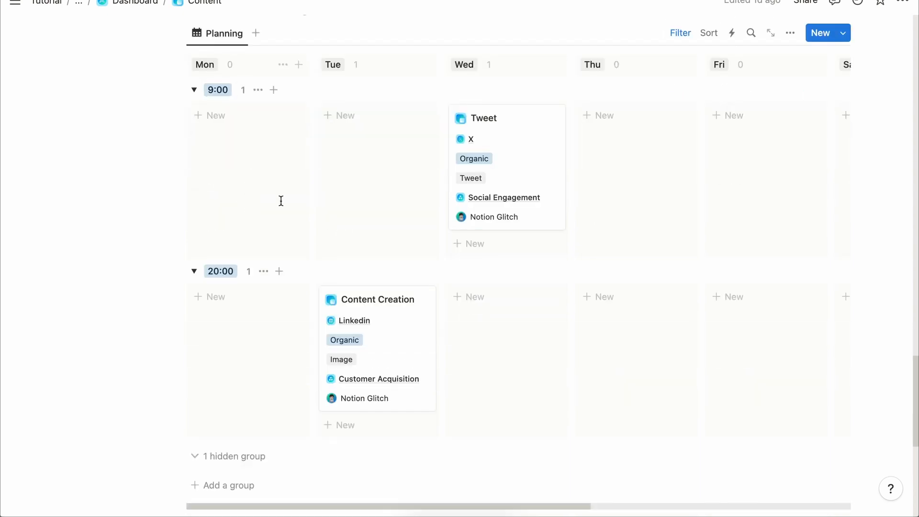
left_click_drag(404, 343, 432, 226)
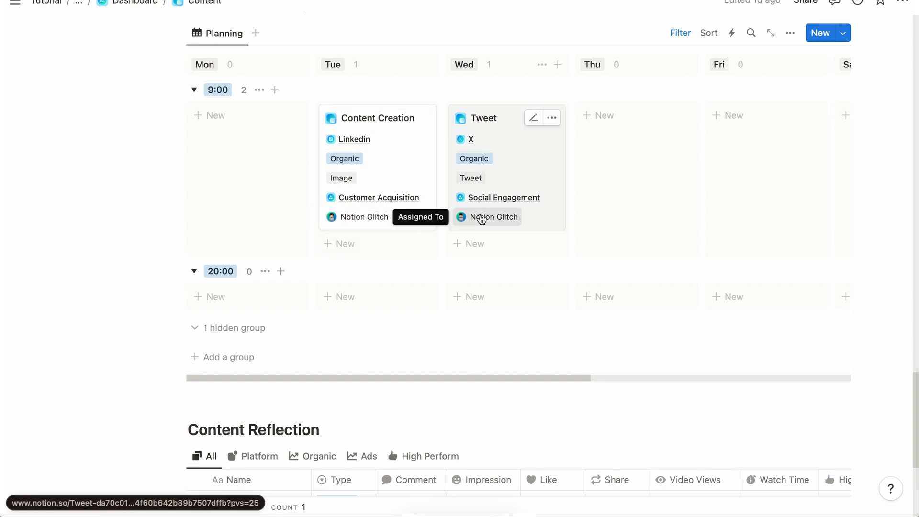
scroll(216, 223, "up", 3)
left_click(216, 223)
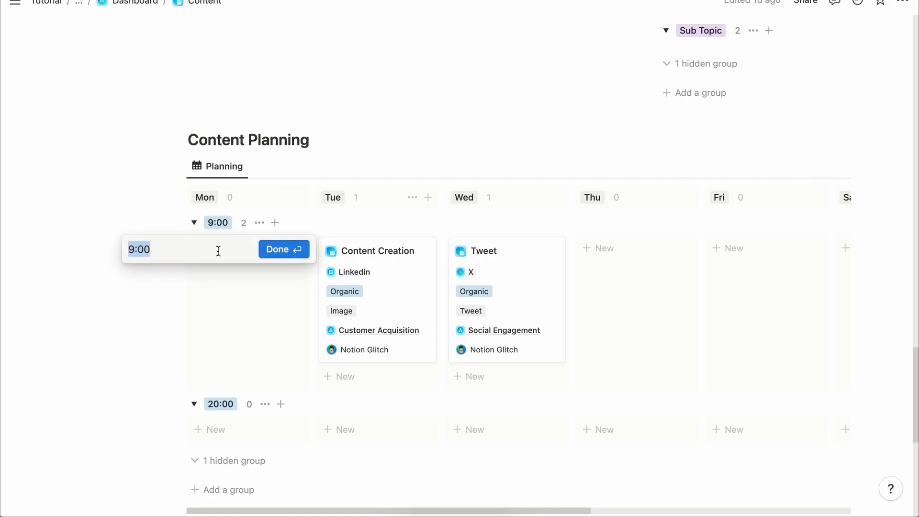
left_click(240, 216)
scroll(249, 450, "down", 1)
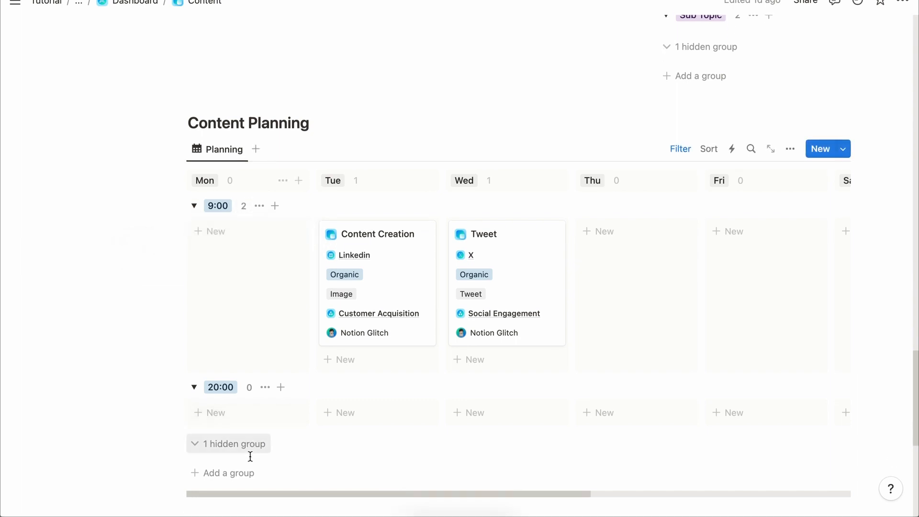
Add a 14:00 time group to the Content Planning board and color it blue.
left_click(247, 474)
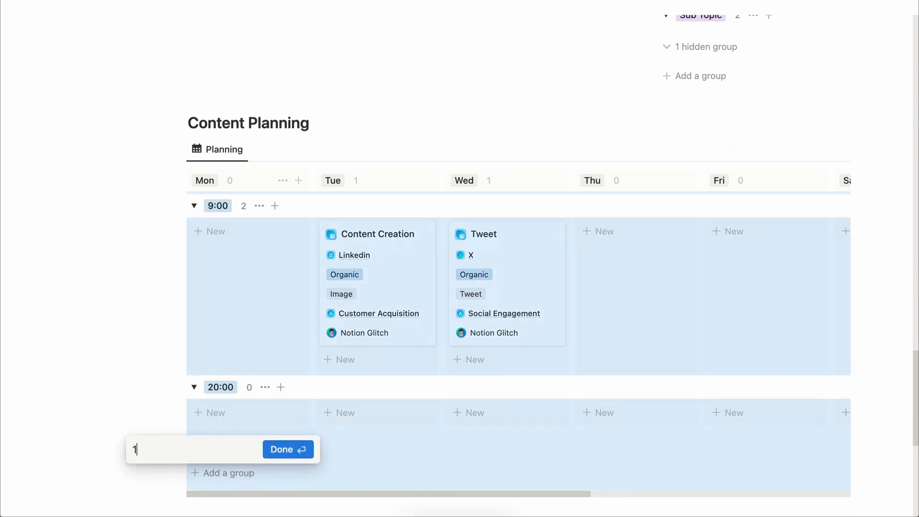
key("Return")
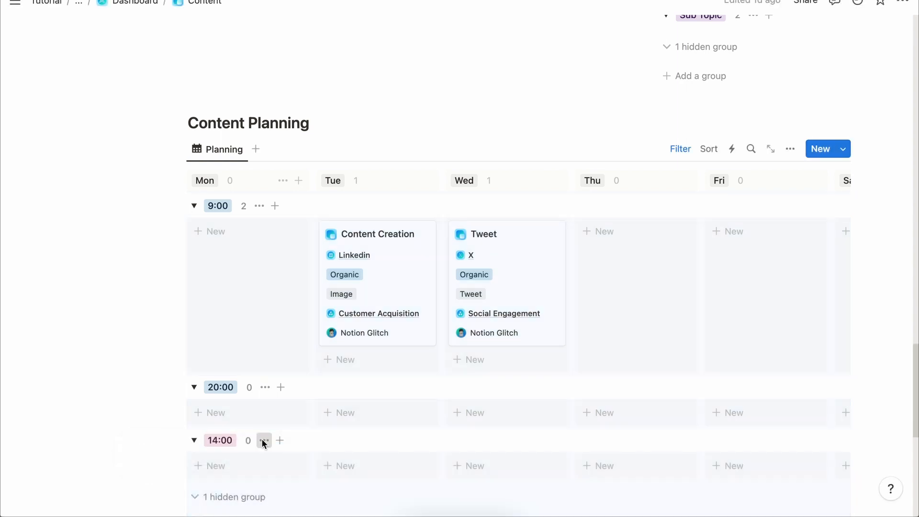
left_click(264, 440)
left_click(248, 366)
Open the sub-group settings of the Content Planning board's Planning view.
left_click(791, 149)
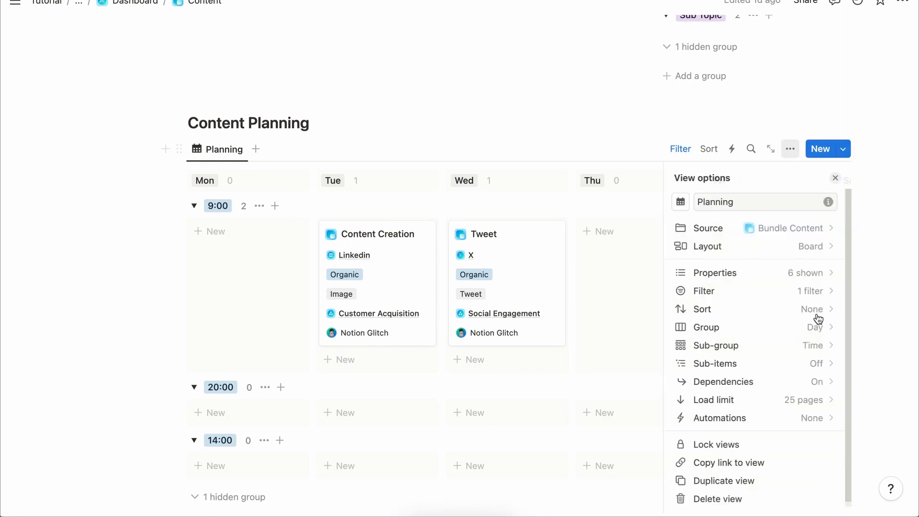
left_click(818, 344)
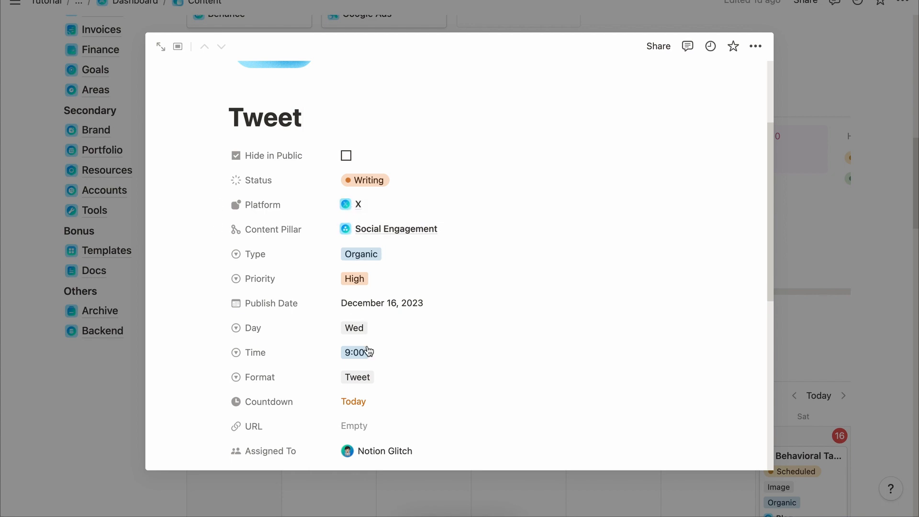
Review the Tweet page's properties and the Content Reflection table on the Content page.
scroll(365, 349, "down", 5)
scroll(369, 350, "down", 3)
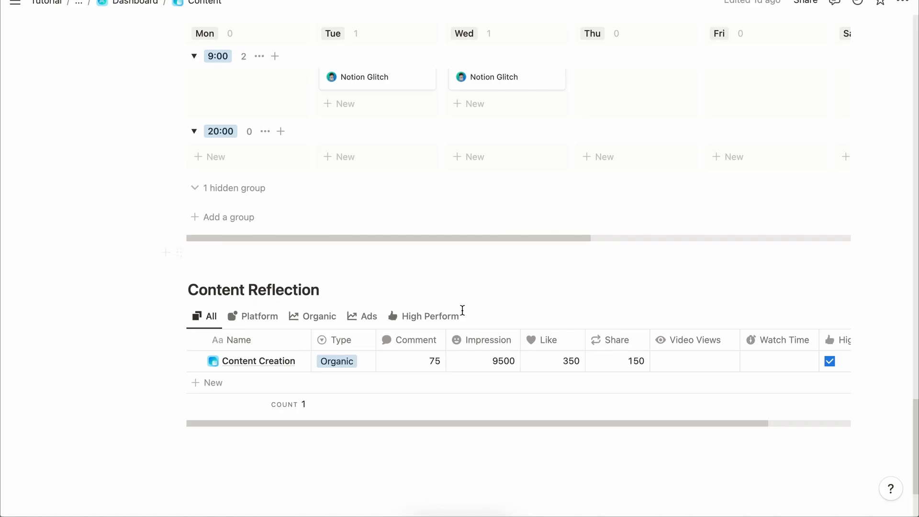
scroll(463, 316, "down", 1)
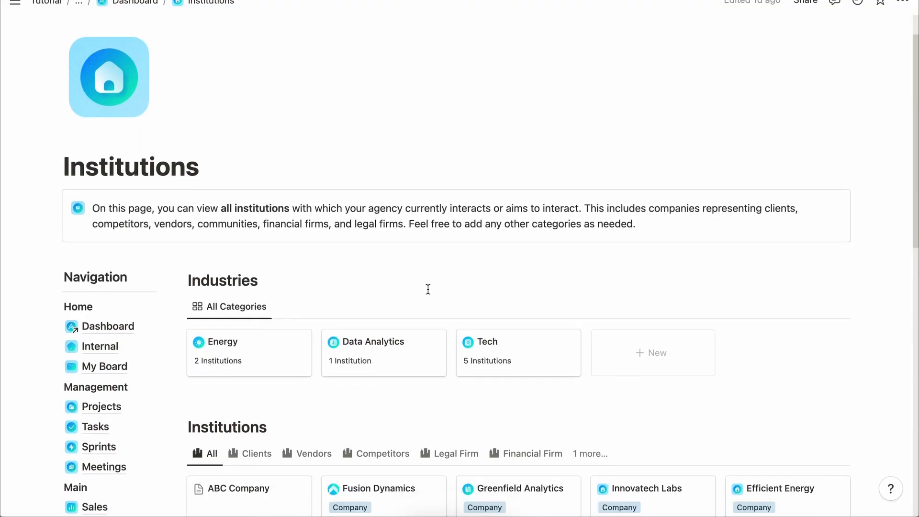
Open the Energy industry on the Institutions page and examine its Numbers rollup configuration, linked institutions and available templates.
scroll(427, 289, "down", 5)
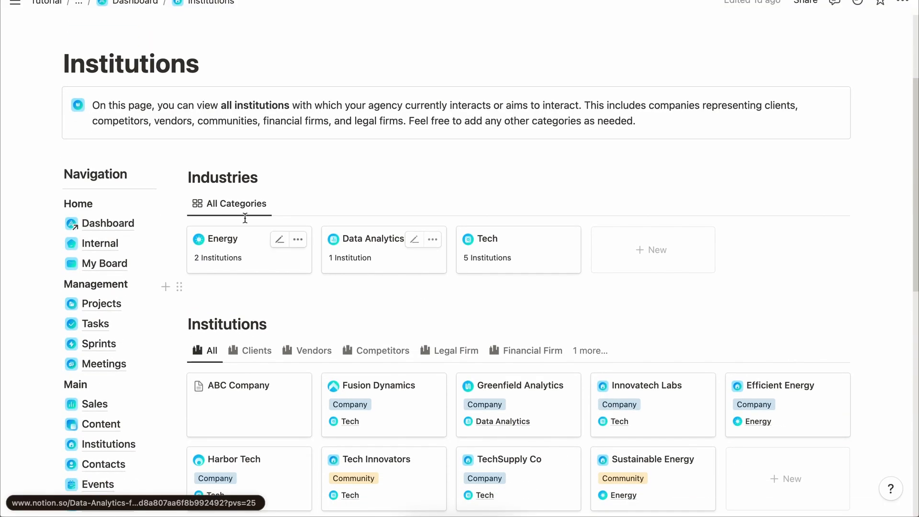
left_click(274, 263)
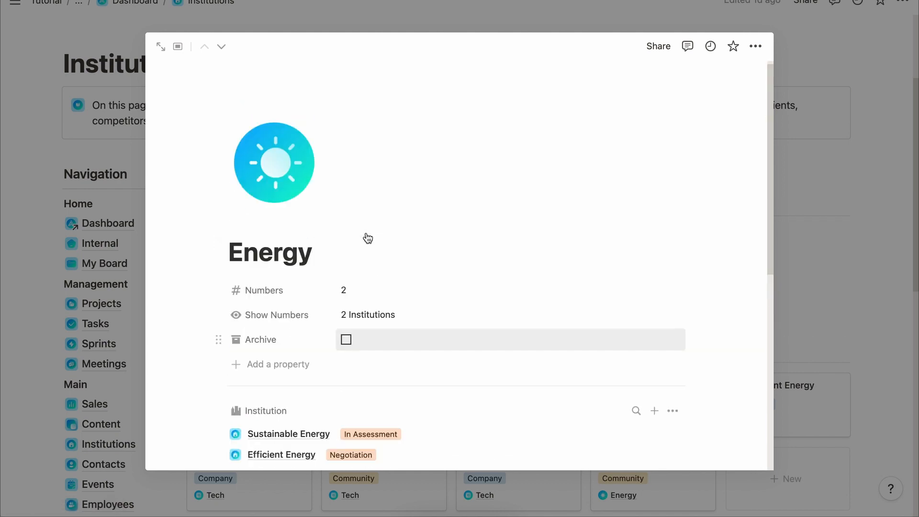
scroll(368, 238, "down", 3)
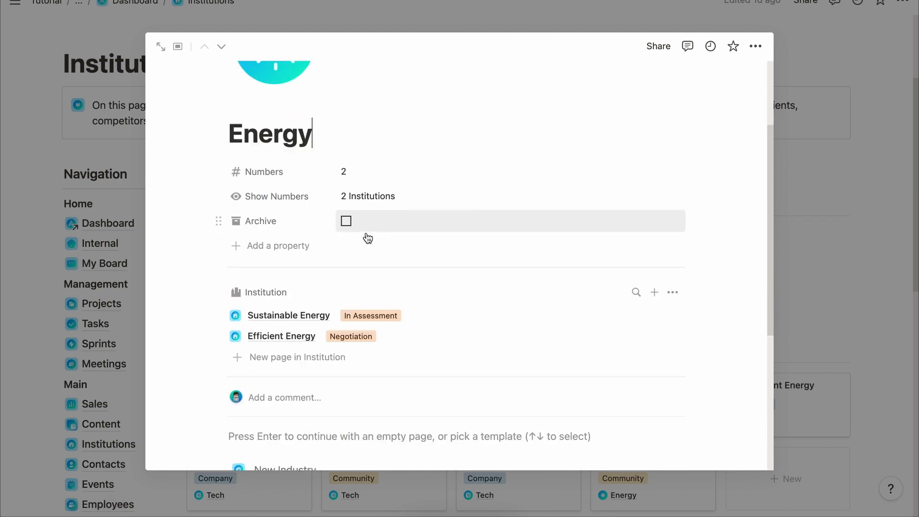
left_click(360, 180)
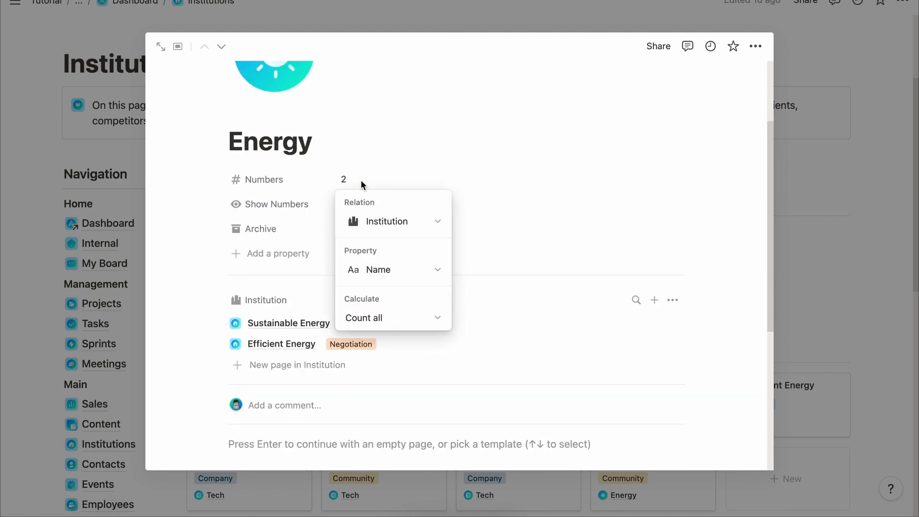
left_click(582, 299)
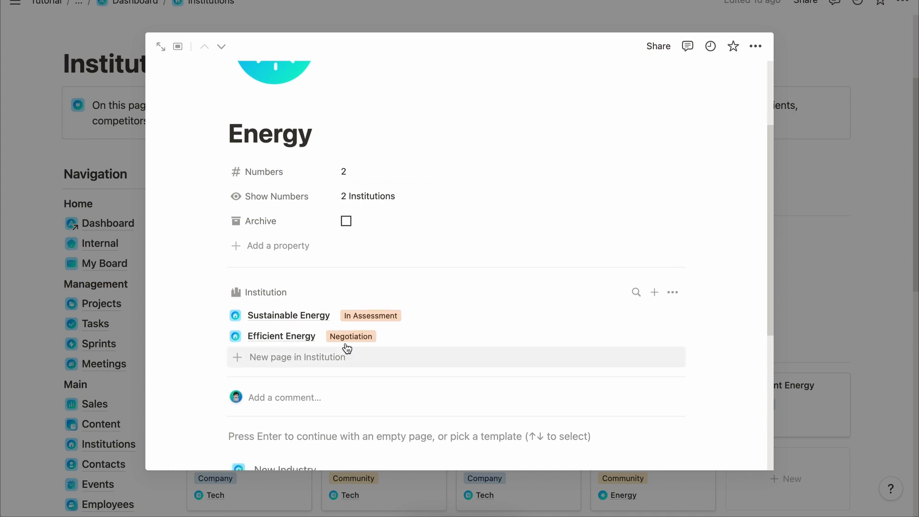
scroll(309, 344, "down", 3)
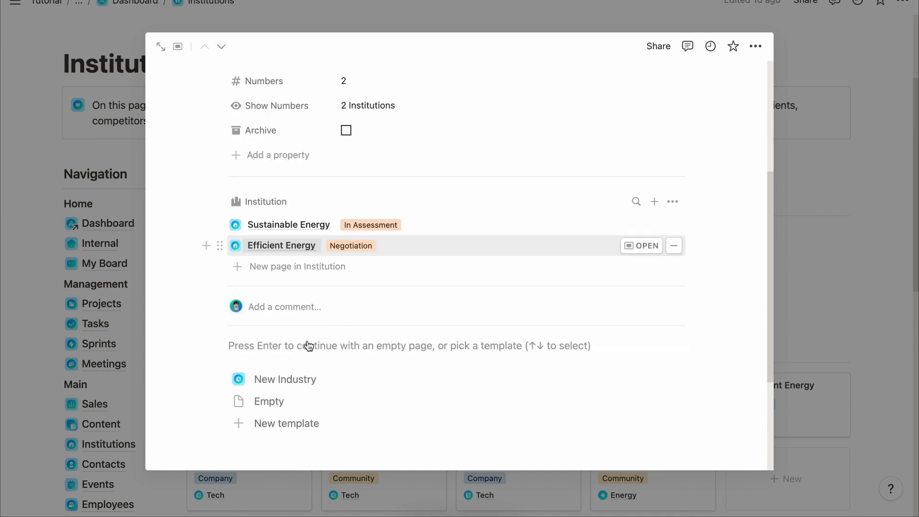
Close the open industry page and add a new industry named Solar Energy.
left_click(862, 342)
left_click(656, 250)
type("So")
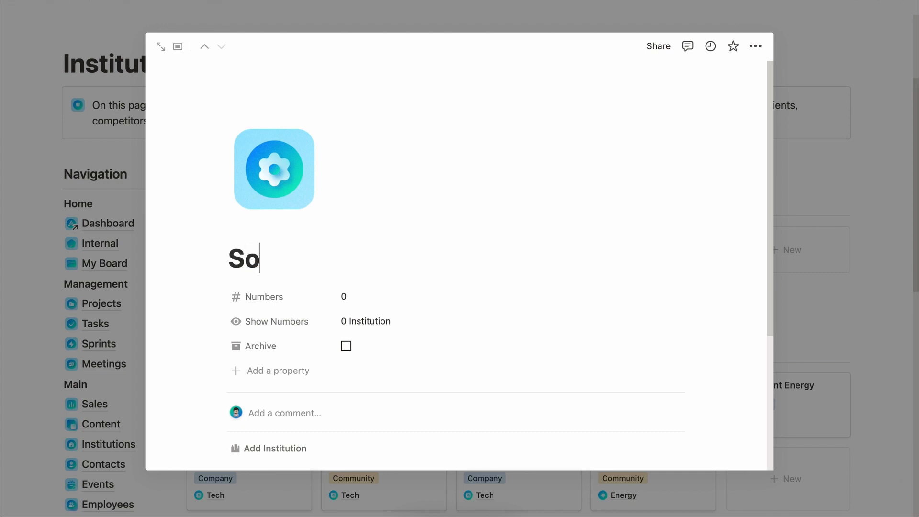
type("lar Energy")
Link ABC Company as an institution of the Solar Energy industry and close the industry page.
scroll(379, 306, "down", 2)
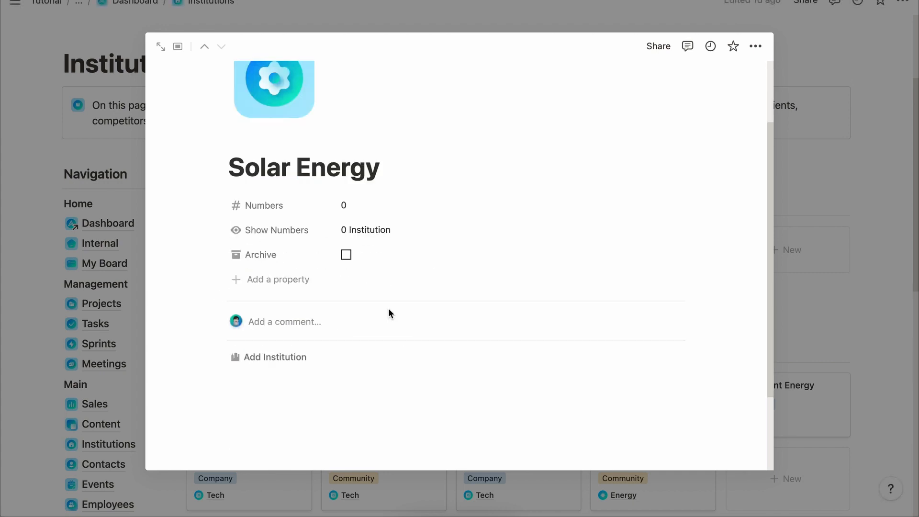
left_click(296, 359)
left_click(306, 211)
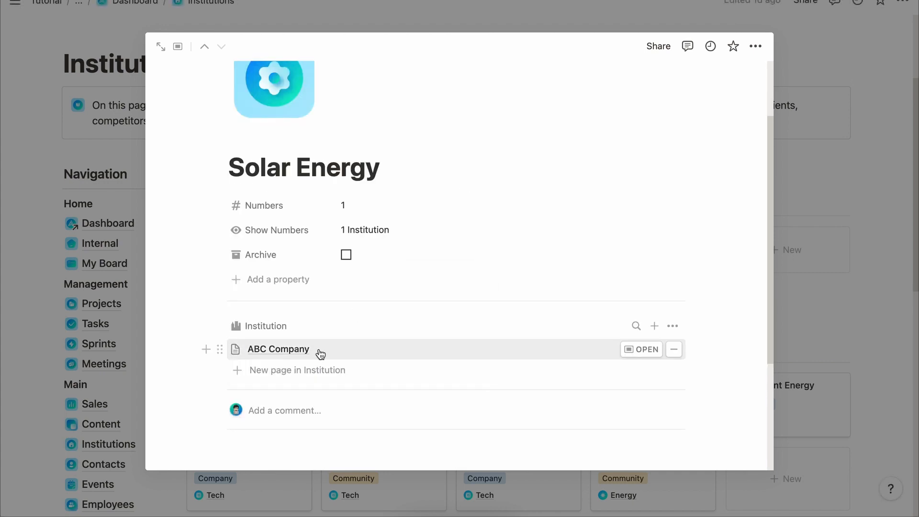
key("Escape")
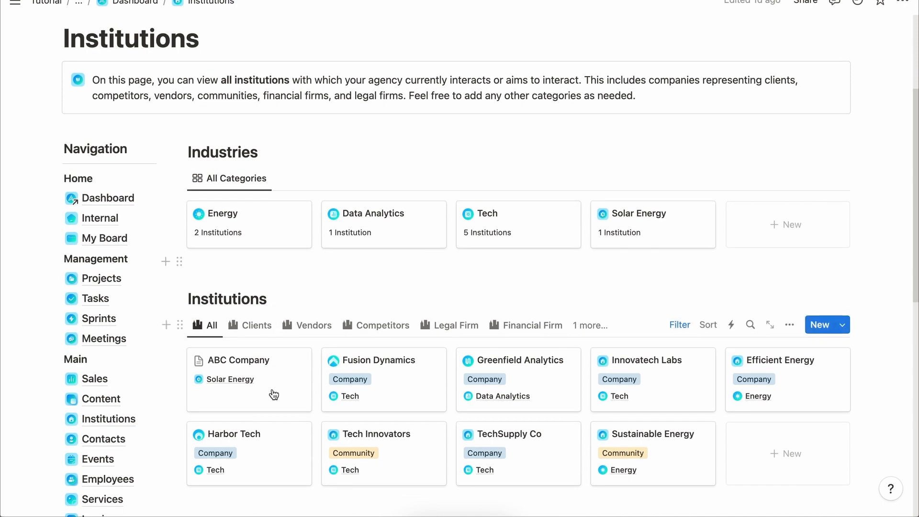
Open the ABC Company institution and set its General Type to Company and Internal Type to Client.
left_click(297, 379)
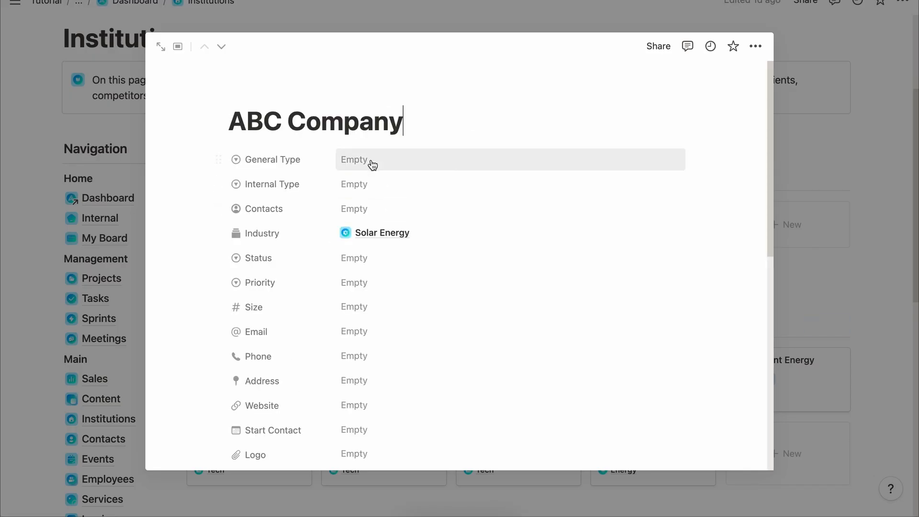
left_click(372, 163)
left_click(383, 202)
left_click(375, 187)
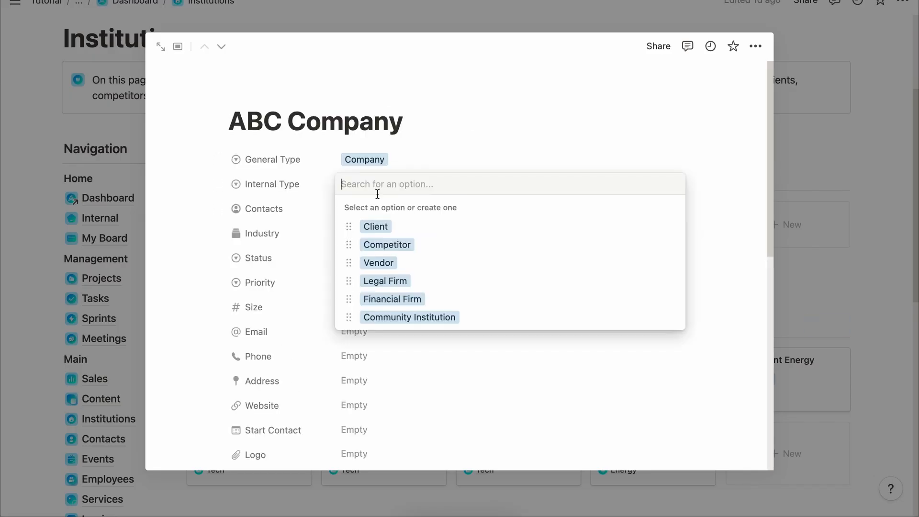
left_click(376, 226)
Link ABC Contact as ABC Company's contact and set the company's status to Follow-Up.
left_click(381, 209)
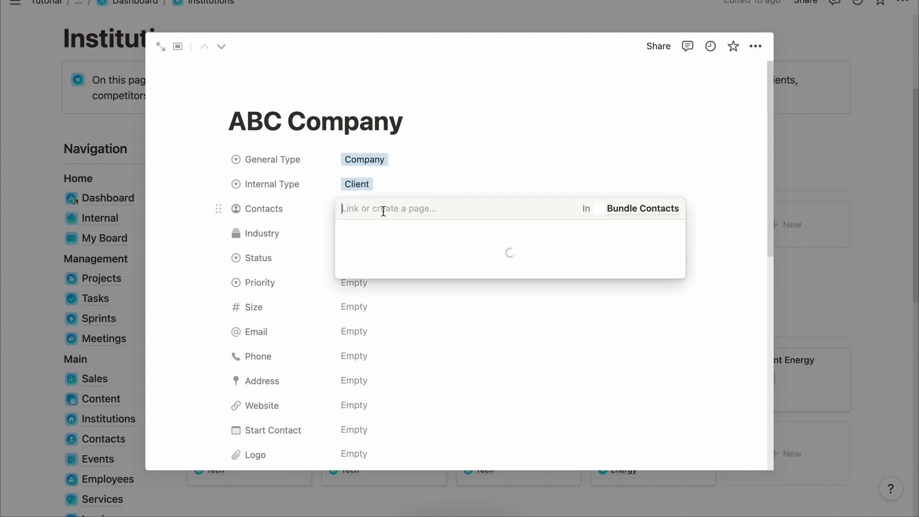
left_click(421, 165)
left_click(374, 258)
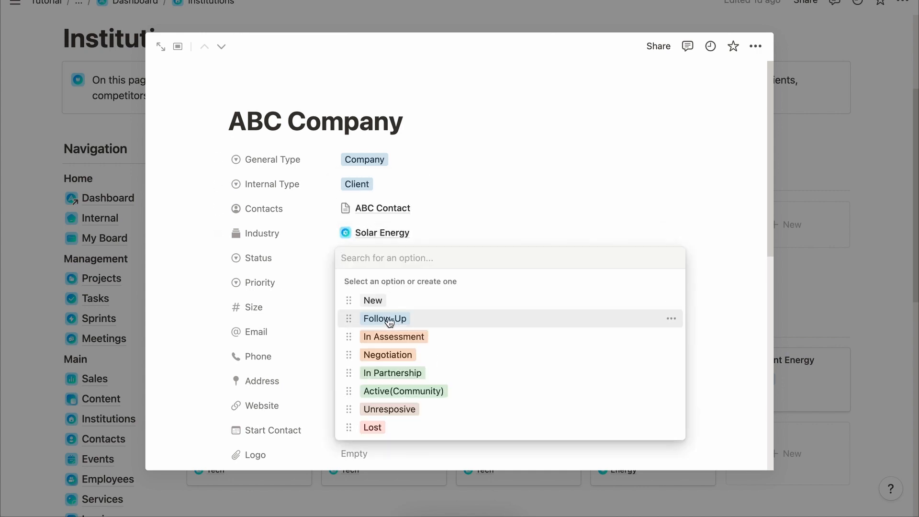
left_click(392, 336)
left_click(411, 258)
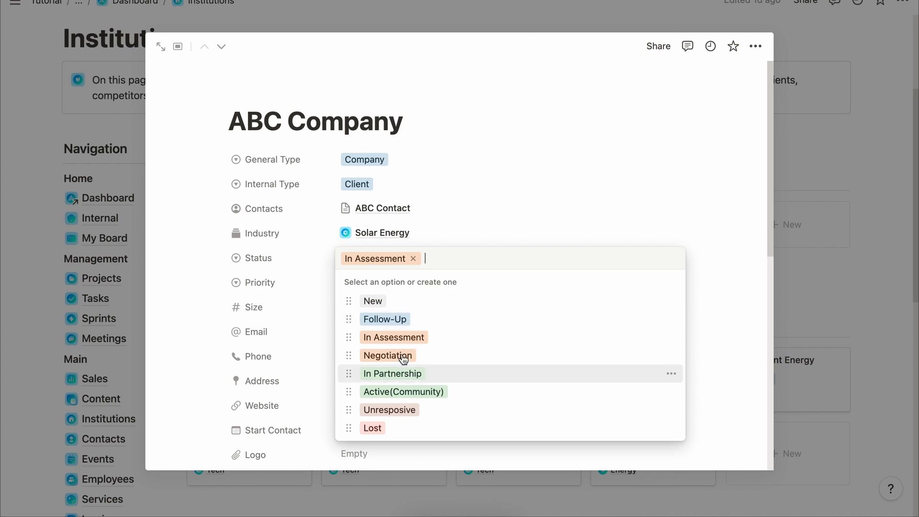
left_click(412, 318)
Set ABC Company's priority to Medium and its size to 30.
left_click(380, 284)
left_click(369, 341)
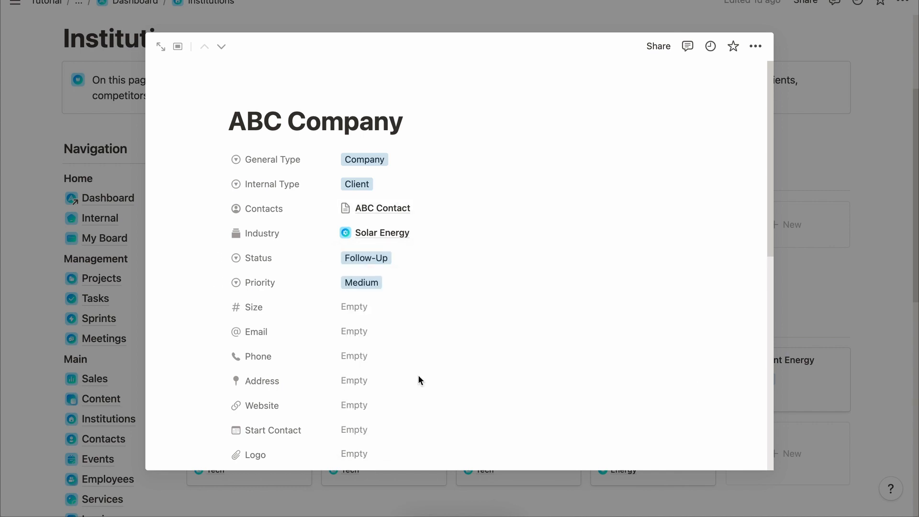
left_click(376, 304)
type("30")
key("Return")
Review the remaining fields and the linked Project and Event sections of ABC Company, and close the page.
left_click(372, 330)
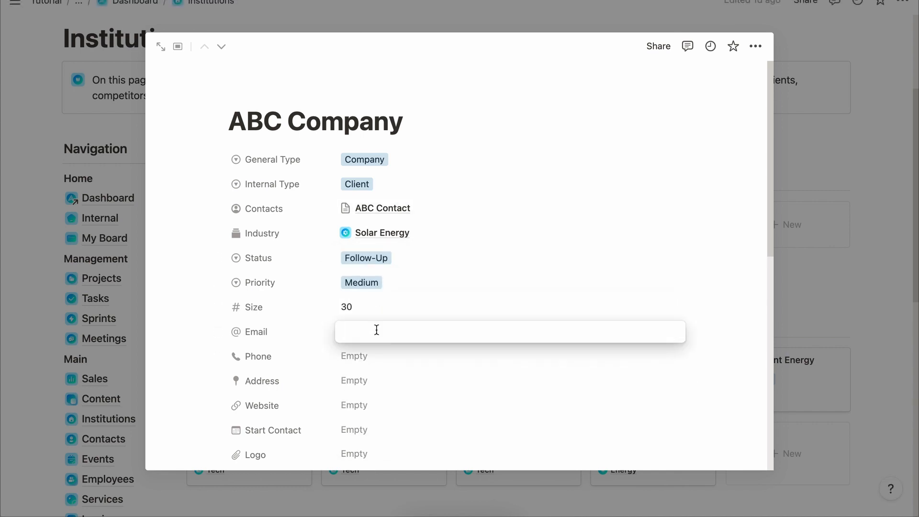
scroll(406, 316, "down", 2)
scroll(347, 330, "down", 5)
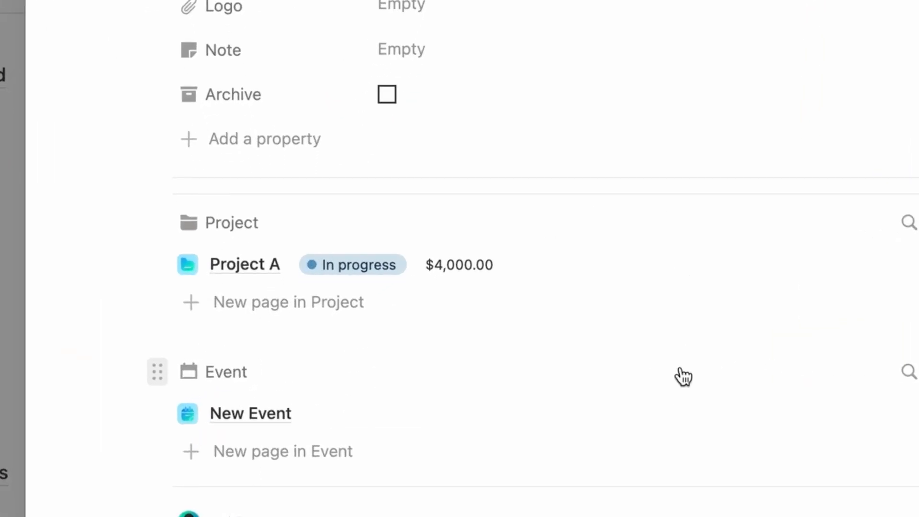
scroll(460, 259, "down", 3)
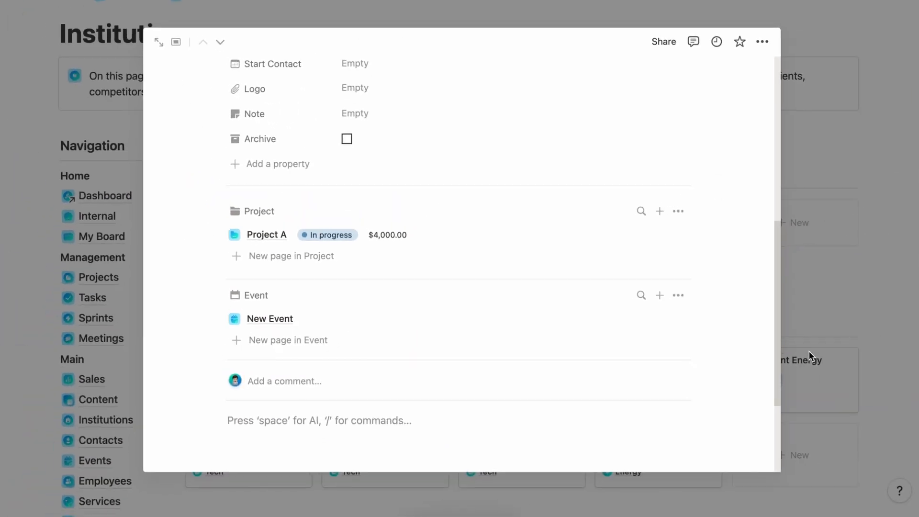
left_click(809, 351)
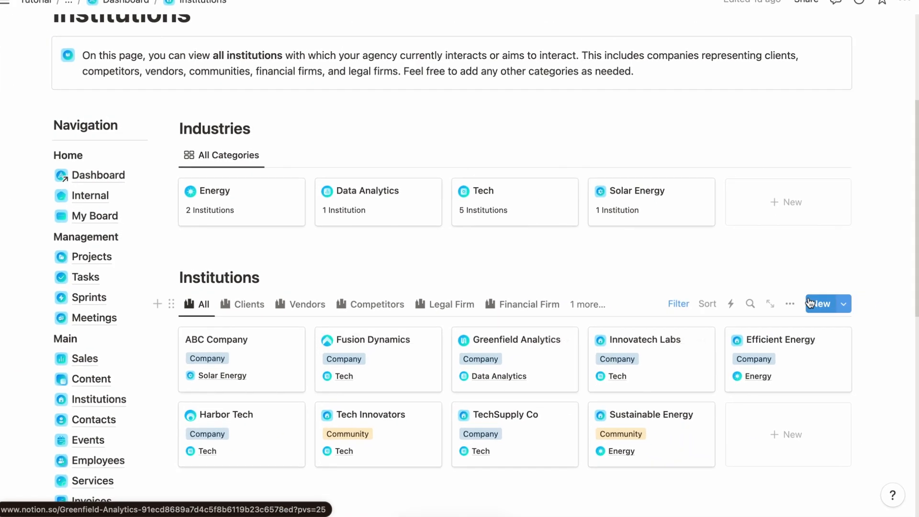
Try showing Internal Type on the institution gallery cards, hide it again, and do the same with Address.
left_click(809, 10)
left_click(826, 217)
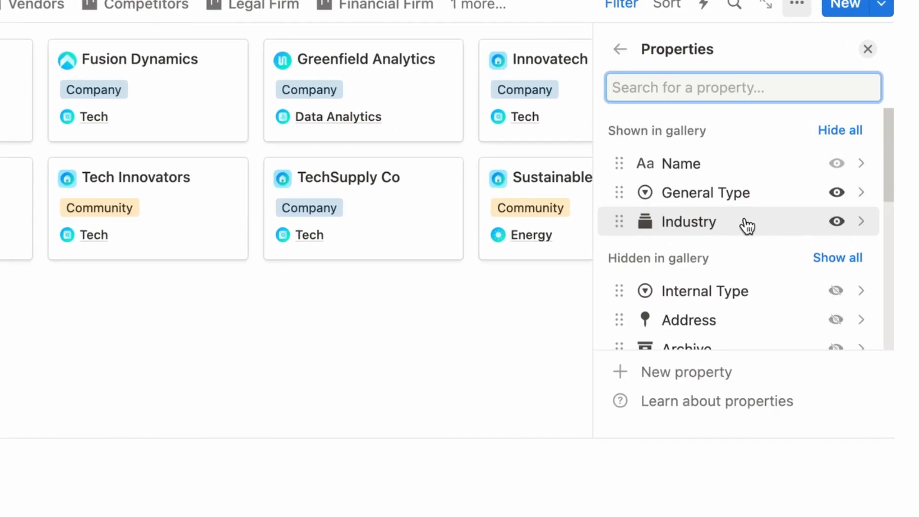
scroll(829, 326, "down", 1)
left_click(836, 263)
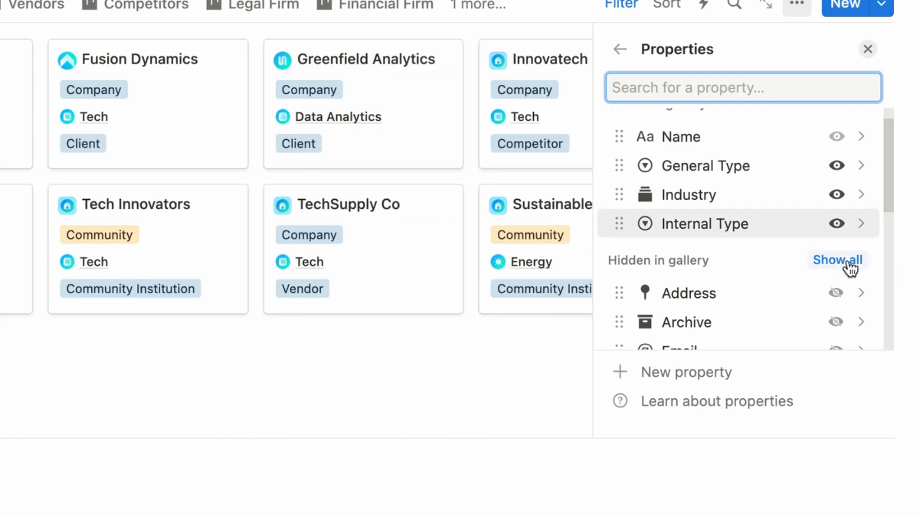
left_click(837, 223)
left_click(836, 292)
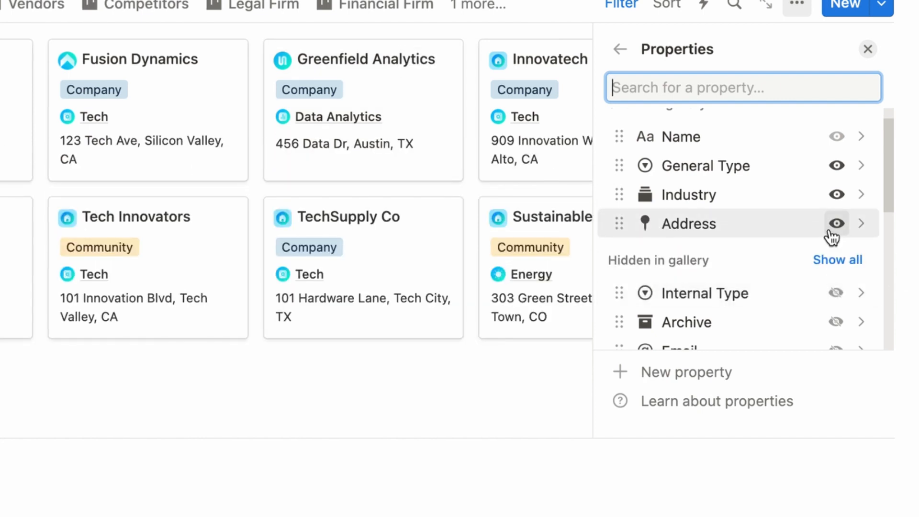
left_click(837, 224)
left_click(868, 49)
Check the Clients and Vendors views of the institutions, and rename the Legal Firm view to New Category.
left_click(254, 117)
left_click(288, 59)
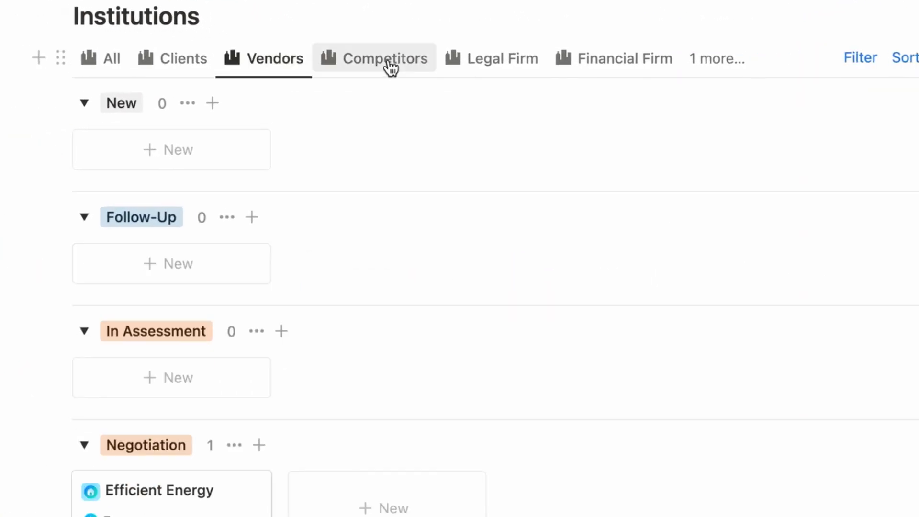
left_click(474, 60)
left_click(912, 59)
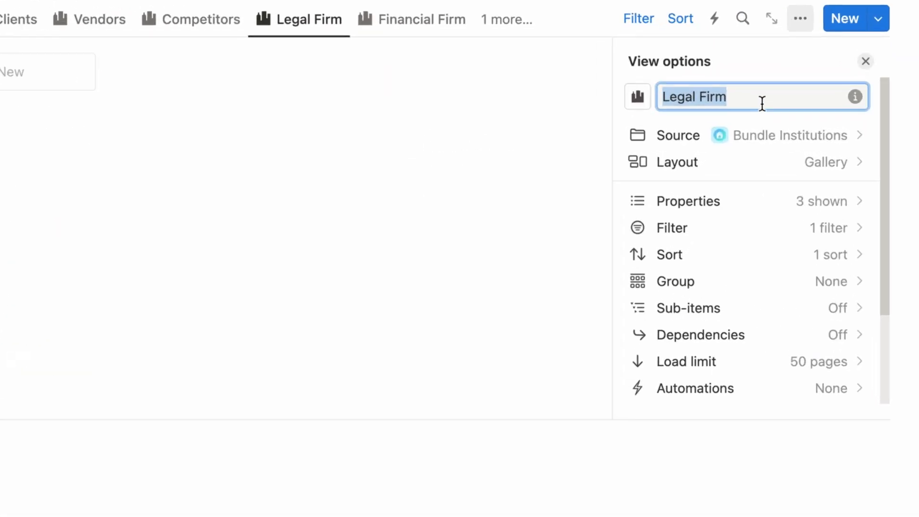
key("Right")
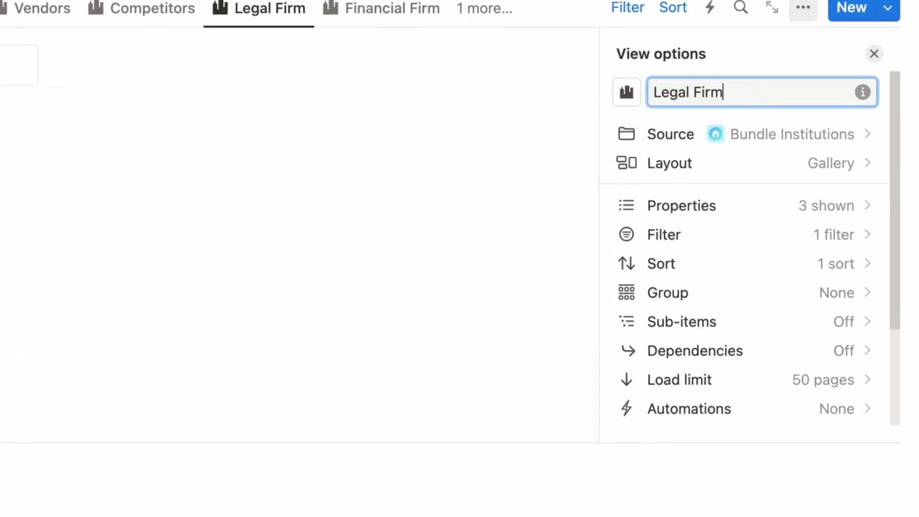
type("New Category")
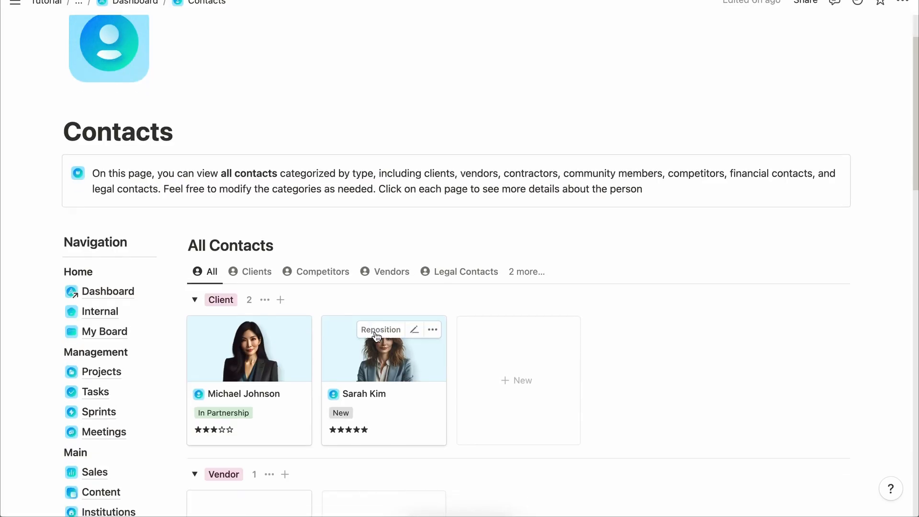
Look through all contacts grouped by type on the Contacts page and switch to the Clients view.
scroll(378, 340, "down", 2)
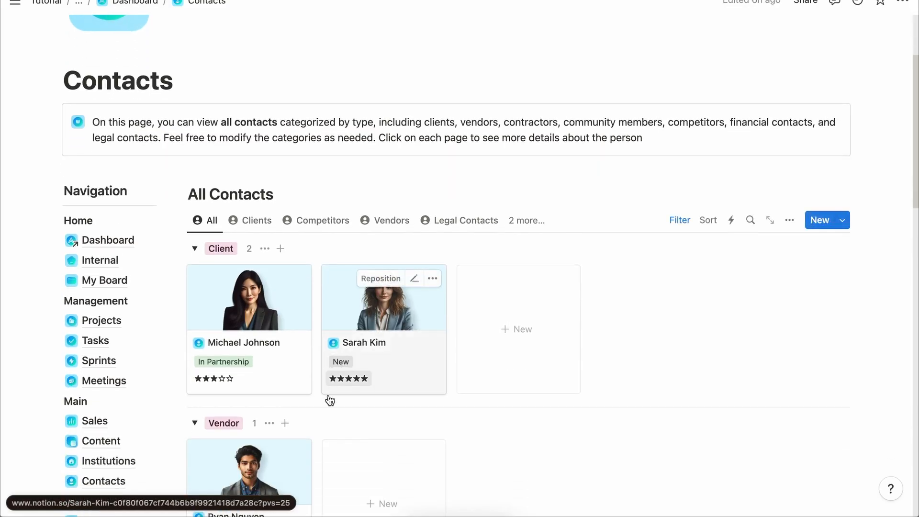
scroll(751, 343, "down", 15)
scroll(751, 343, "up", 5)
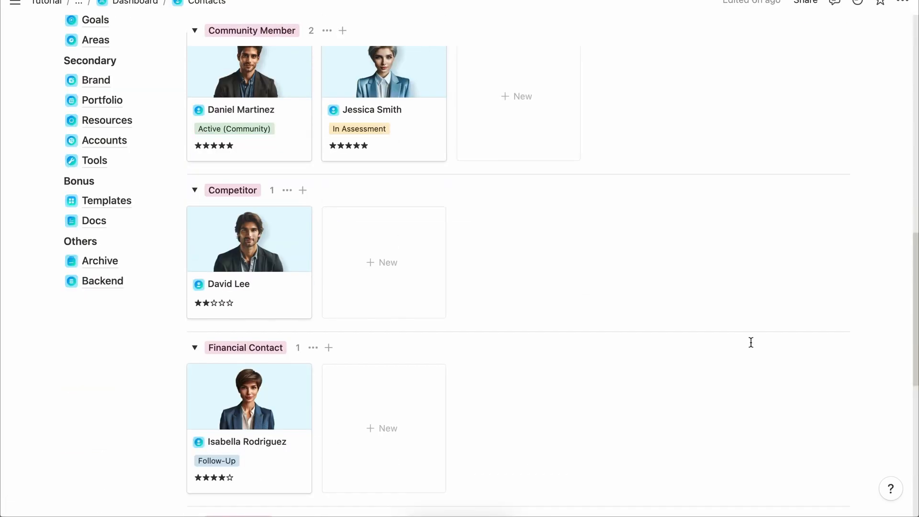
scroll(751, 343, "up", 10)
left_click(521, 352)
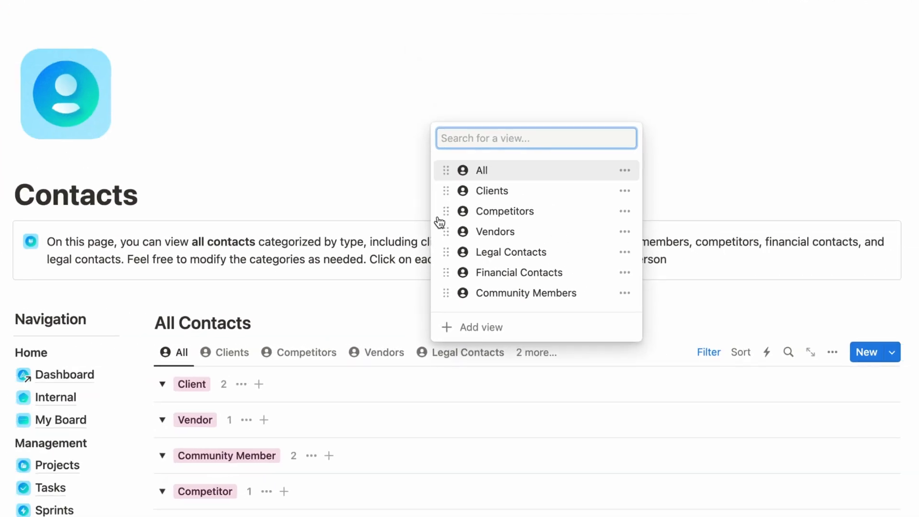
left_click(479, 191)
Open ABC Contact from the client contacts and upload a portrait image as its avatar.
left_click(560, 507)
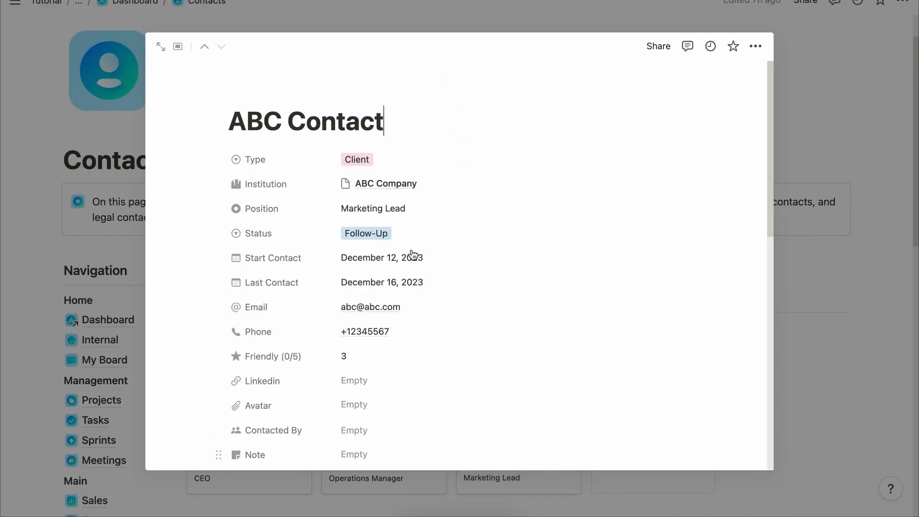
scroll(464, 283, "down", 2)
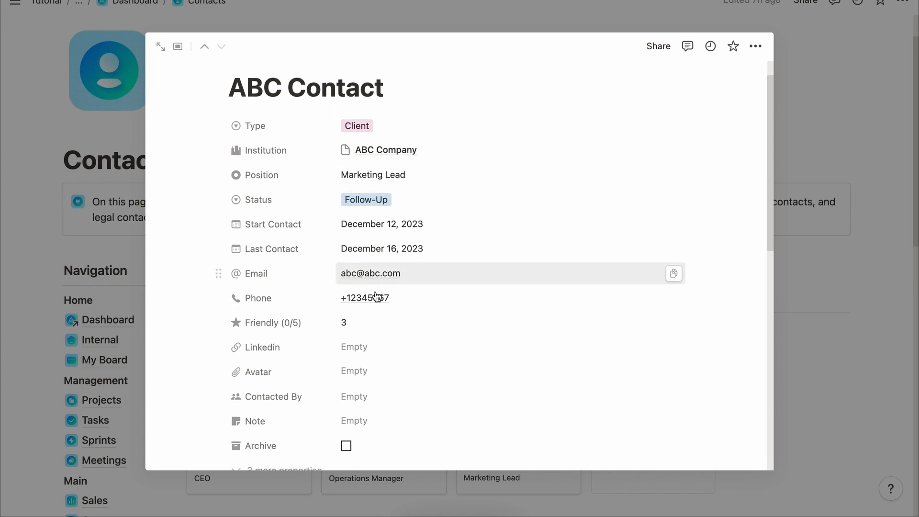
left_click(358, 369)
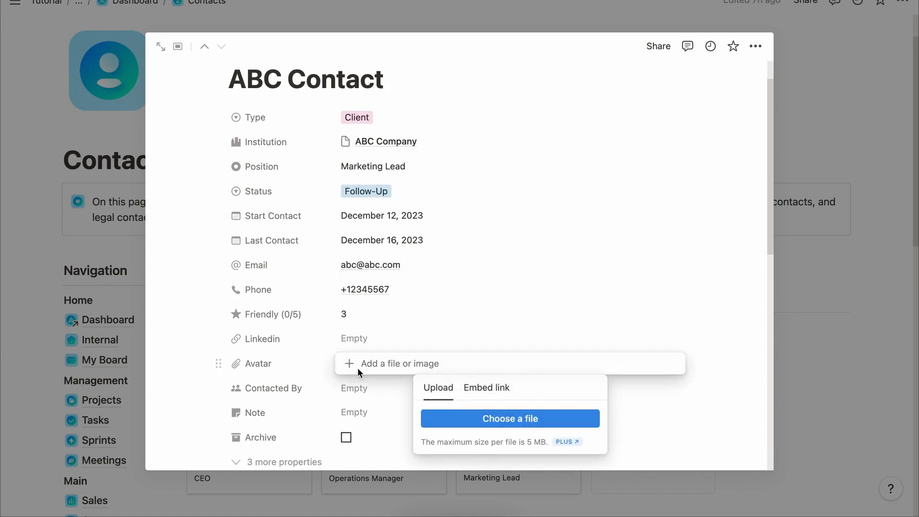
left_click(523, 423)
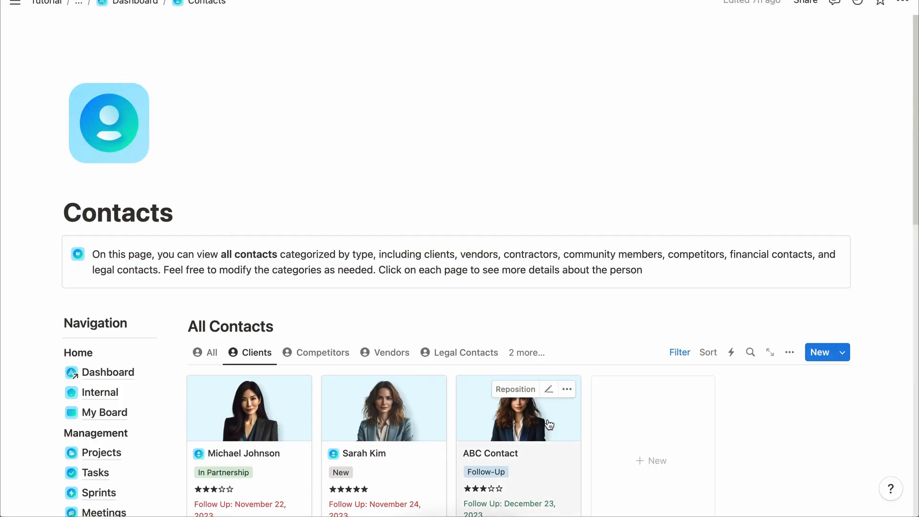
Reopen ABC Contact, inspect its Friendly (0/5) rating and avatar image, and close the page.
left_click(552, 418)
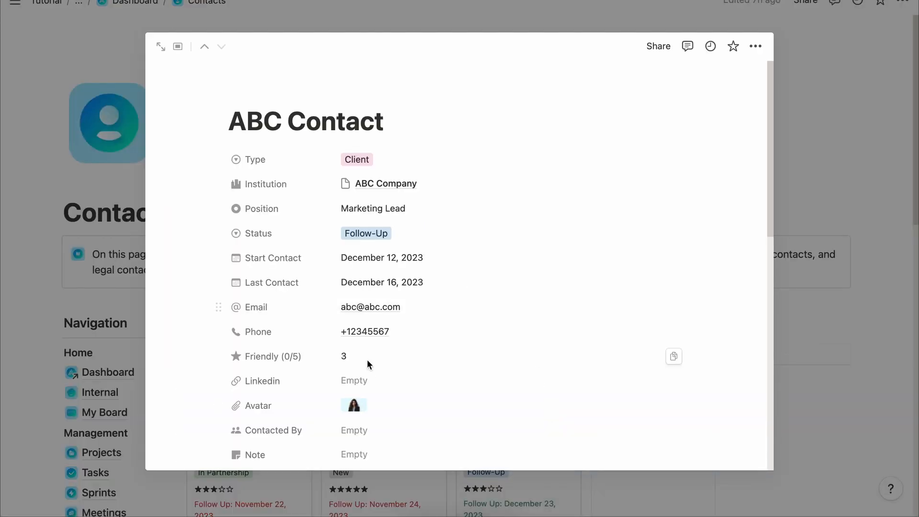
left_click(369, 357)
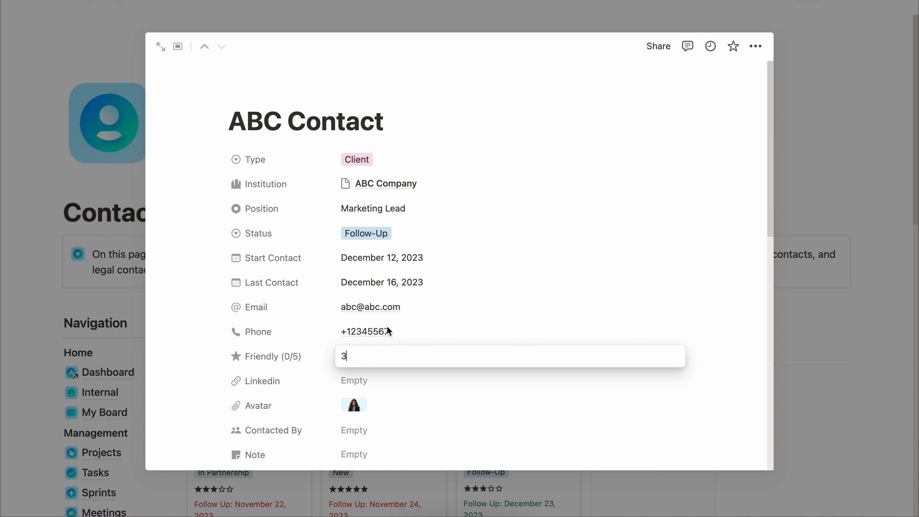
key("Return")
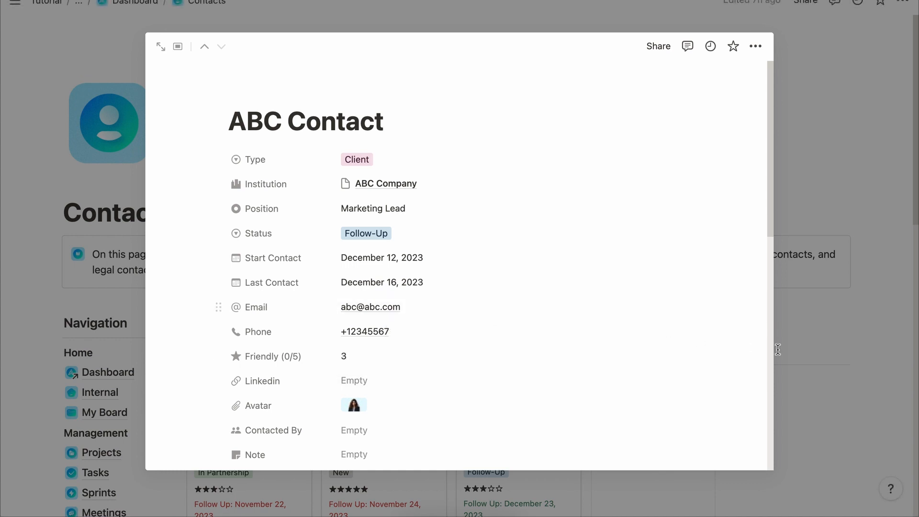
left_click(459, 351)
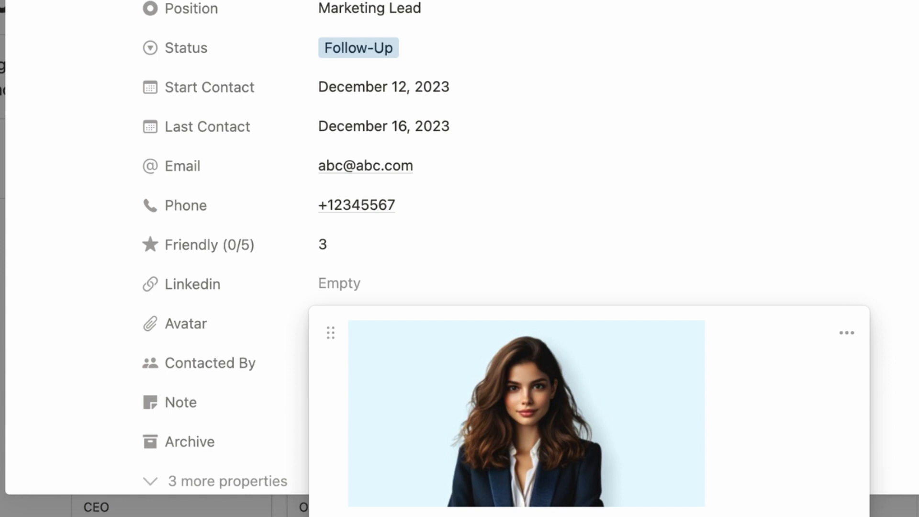
key("Escape")
key("Escape")
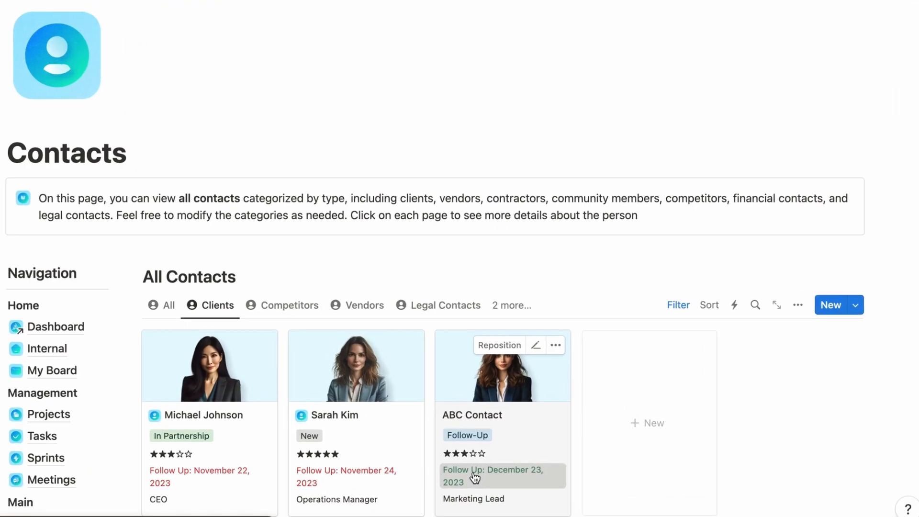
Set the day interval in the contacts' follow-up date formula to 3 days after the last contact.
left_click(475, 478)
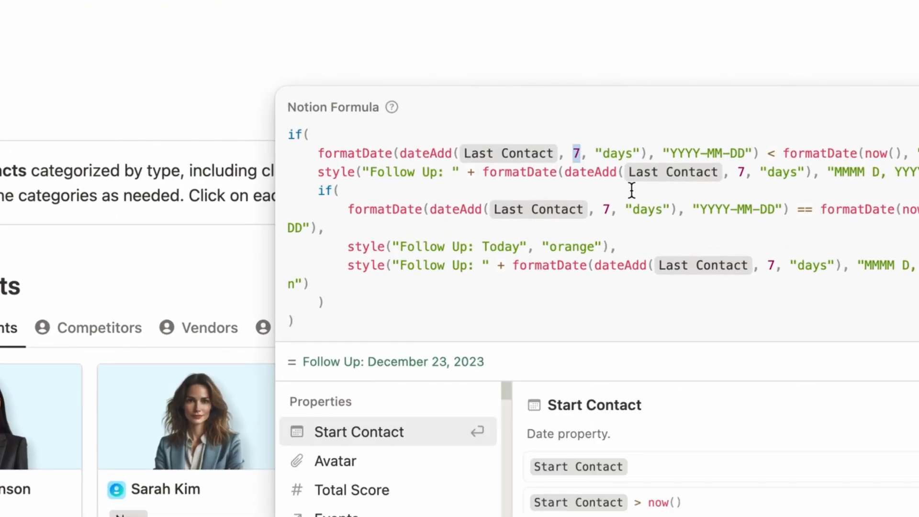
type("3")
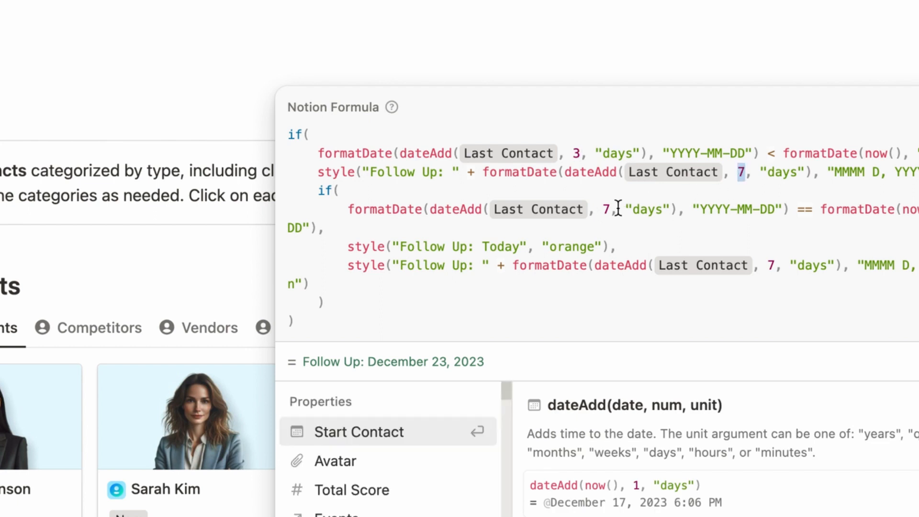
type("33")
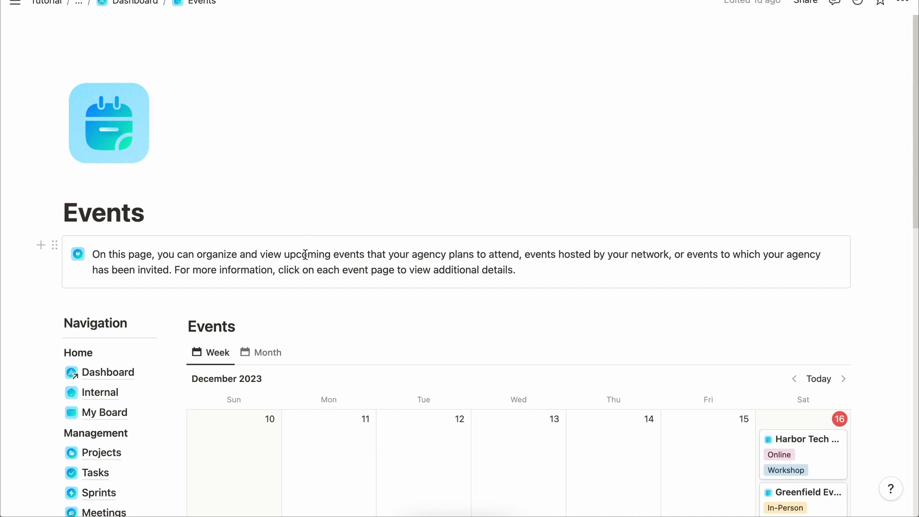
Look through the Events page, comparing the Week and Month calendar views and checking the institutions section below.
scroll(305, 254, "down", 5)
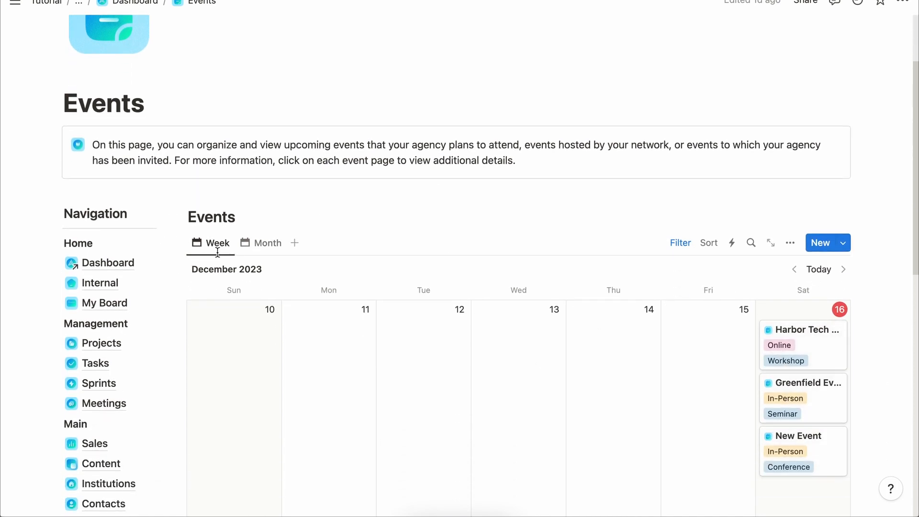
left_click(262, 243)
scroll(663, 363, "down", 5)
scroll(411, 334, "up", 3)
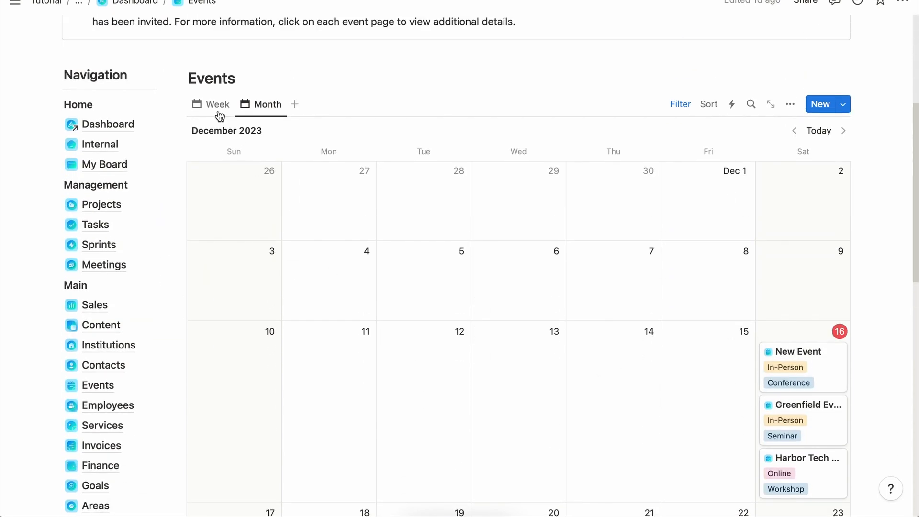
left_click(218, 113)
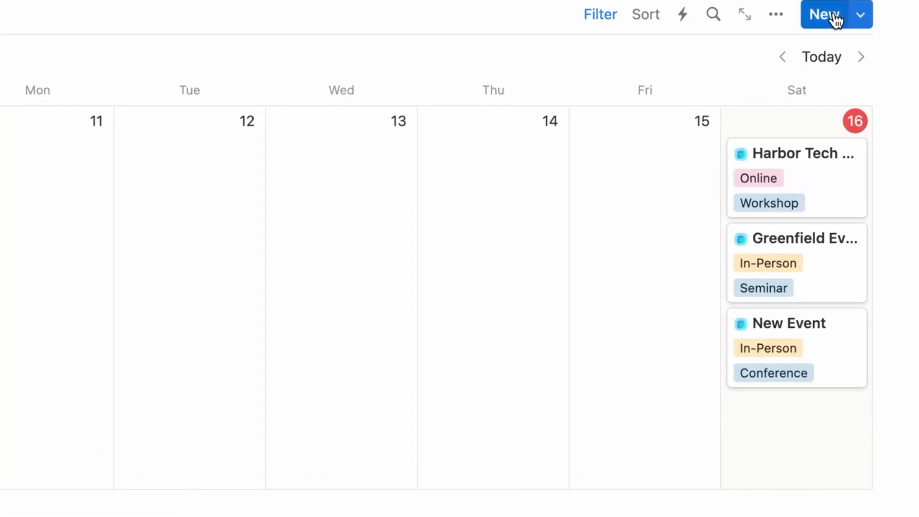
scroll(492, 282, "down", 7)
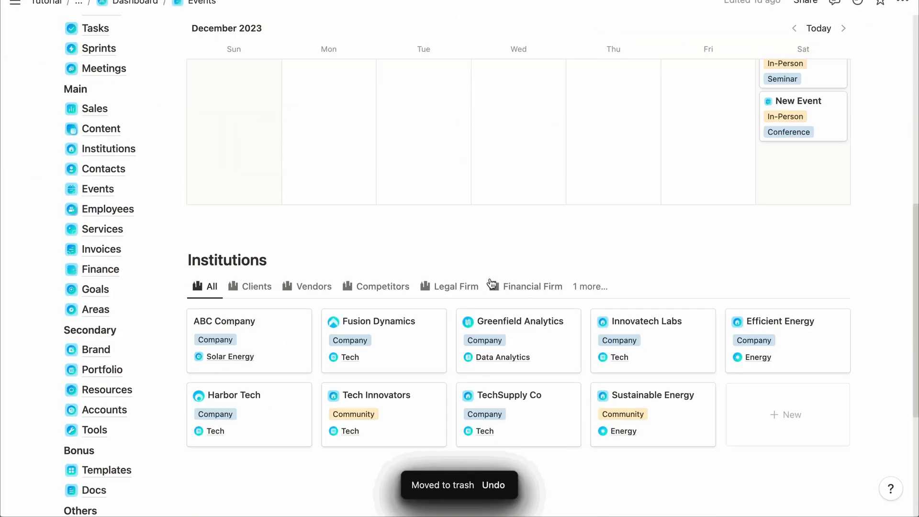
scroll(492, 283, "down", 2)
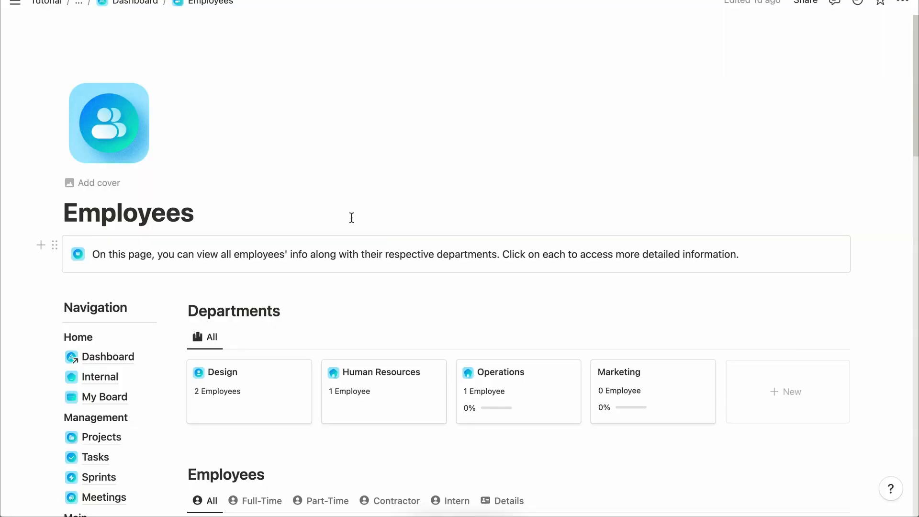
Look over the departments and check the employees' Full-Time, Part-Time, Contractor, Intern and Details views on the Employees page.
scroll(359, 215, "down", 2)
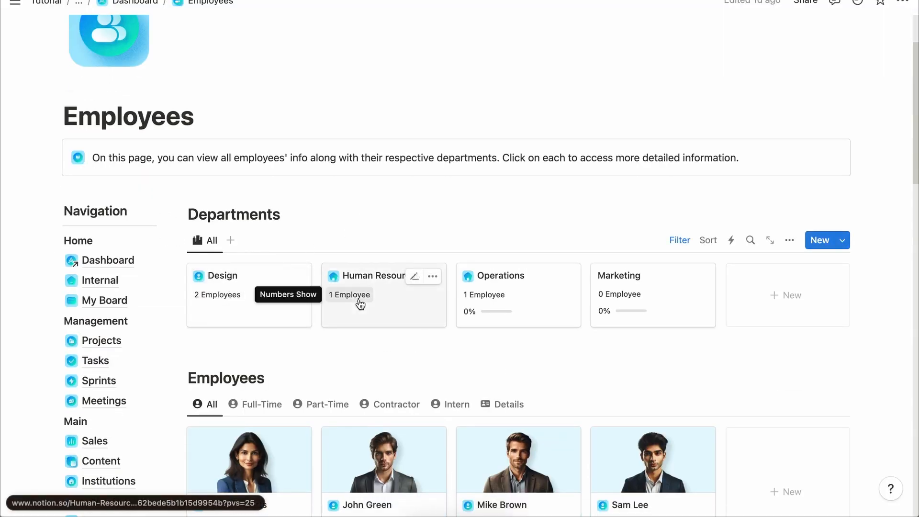
scroll(468, 389, "down", 5)
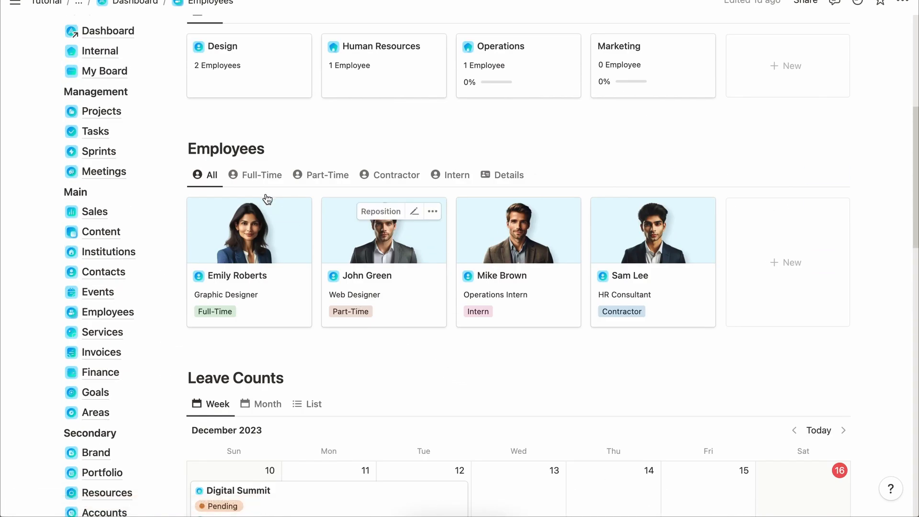
left_click(266, 176)
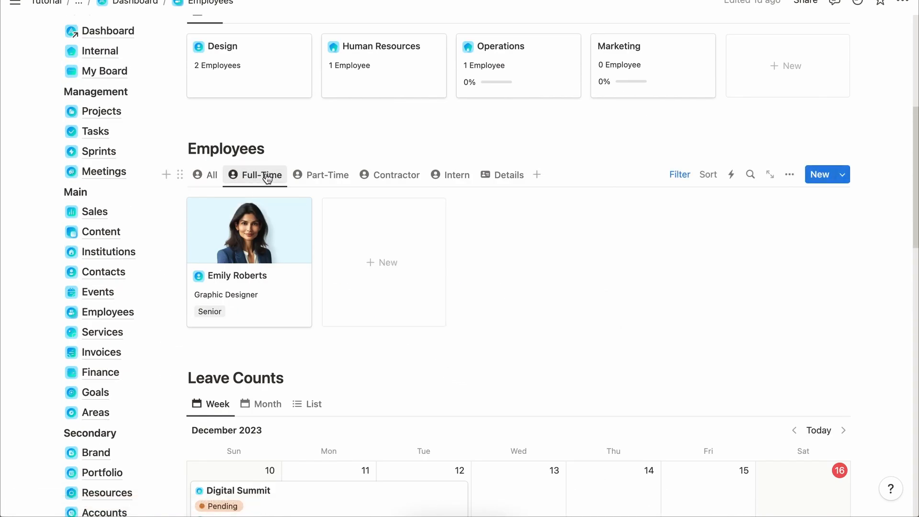
left_click(322, 178)
left_click(383, 176)
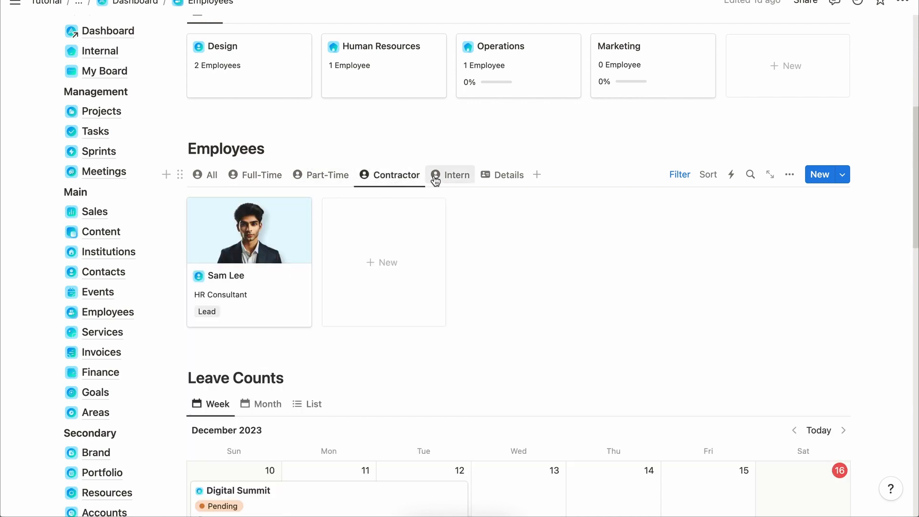
left_click(435, 177)
left_click(485, 177)
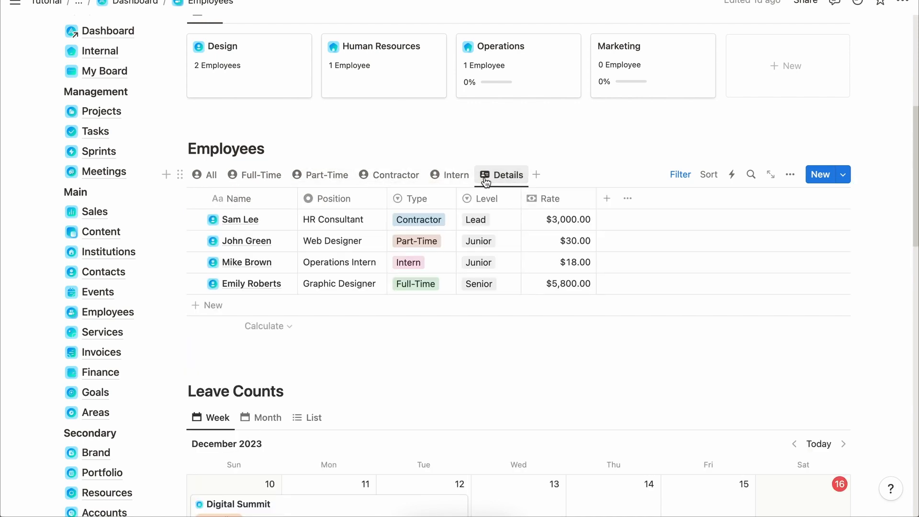
left_click(207, 177)
Open the full-time graphic designer's employee page and examine the department options, leave details and onboarding checklist before closing it.
left_click(280, 264)
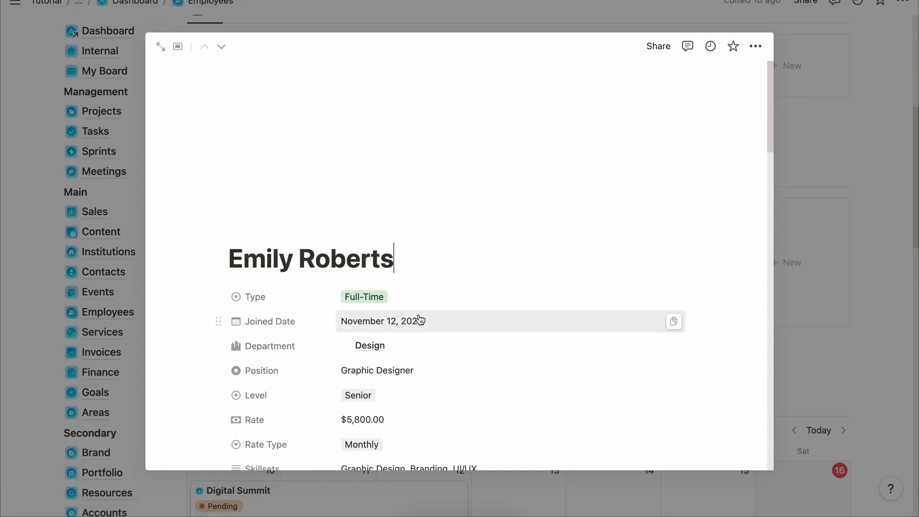
scroll(418, 320, "down", 4)
left_click(670, 162)
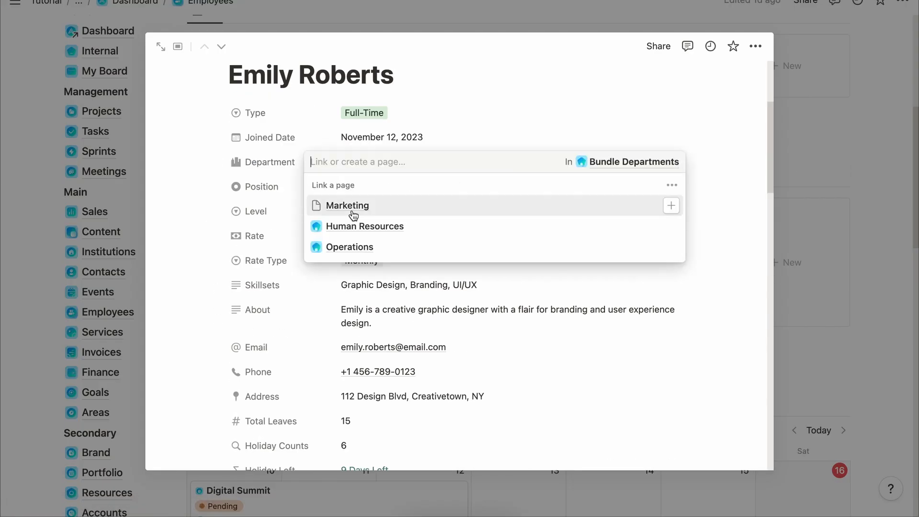
left_click(712, 228)
scroll(523, 251, "down", 7)
scroll(321, 169, "up", 1)
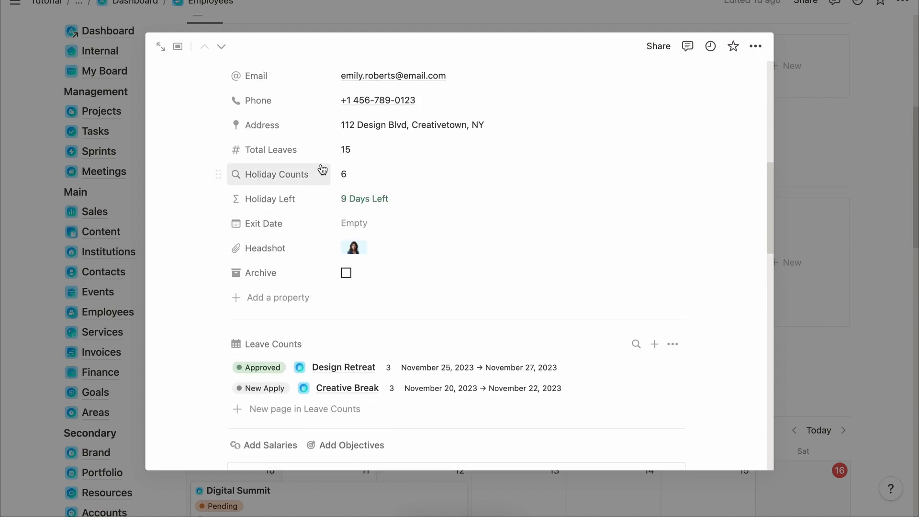
scroll(363, 200, "down", 5)
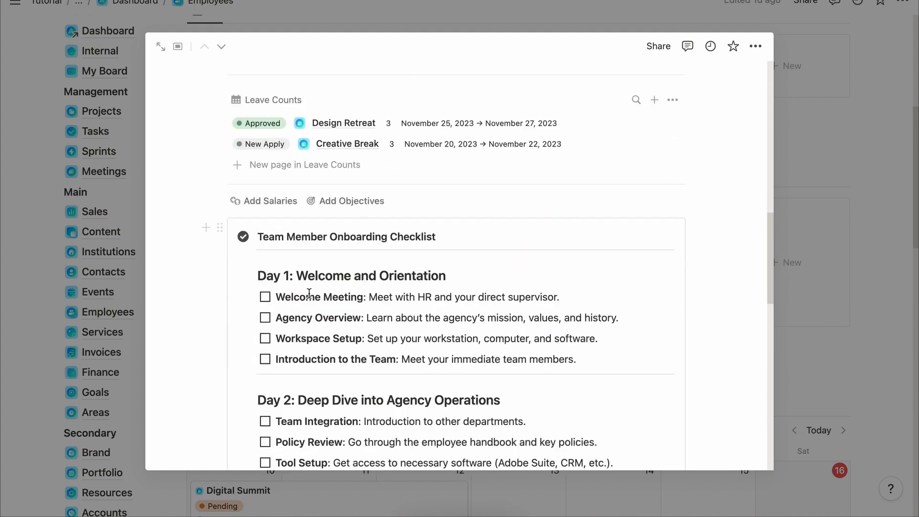
scroll(309, 292, "down", 15)
left_click(809, 322)
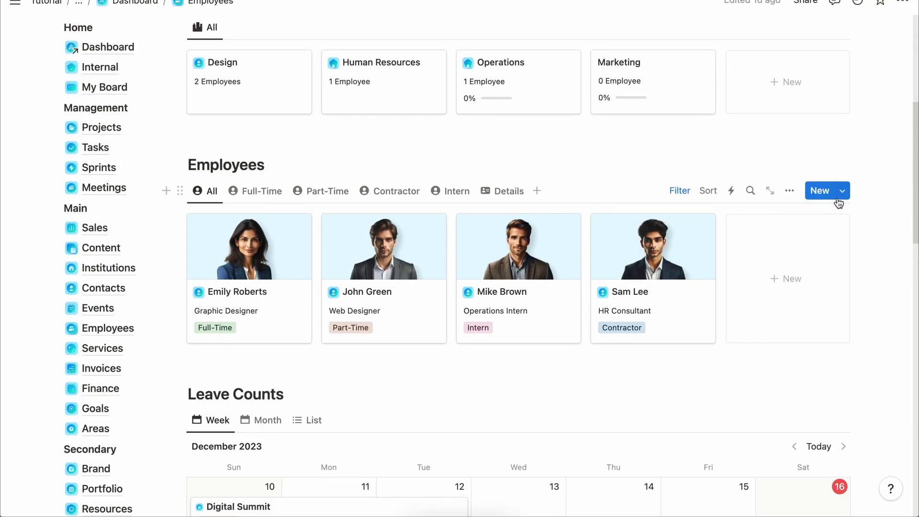
Open the New Employee template for editing, review its properties and content, and close it.
left_click(842, 190)
left_click(896, 236)
left_click(770, 236)
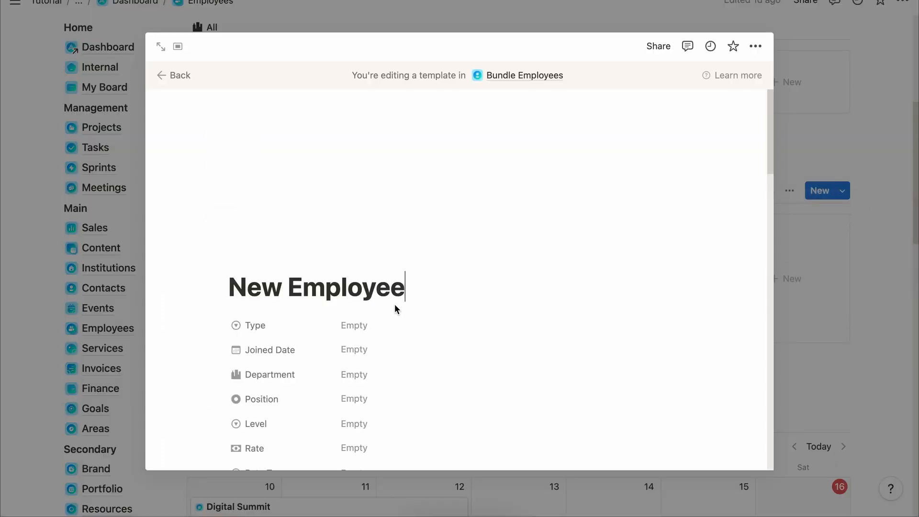
scroll(396, 308, "down", 5)
left_click(847, 273)
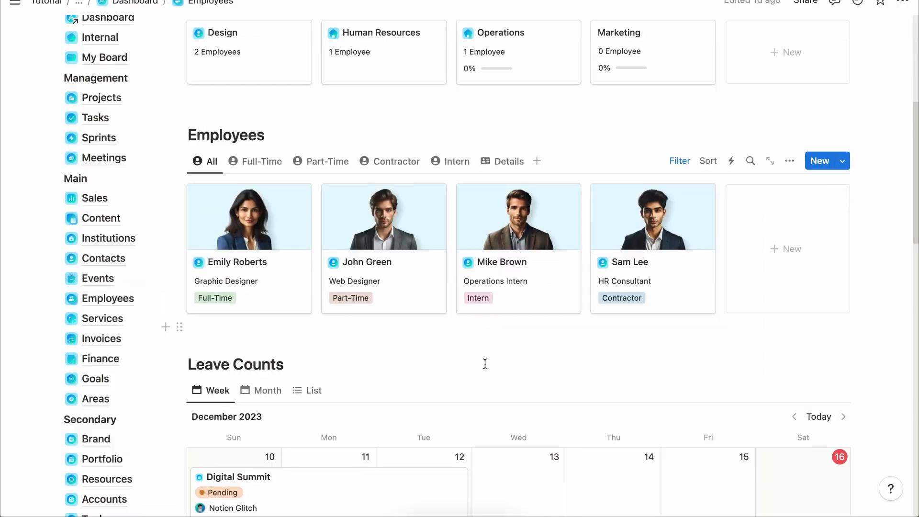
Open the Digital Summit leave entry, check its date range settings, and assign the Design department.
scroll(484, 363, "down", 5)
left_click(463, 243)
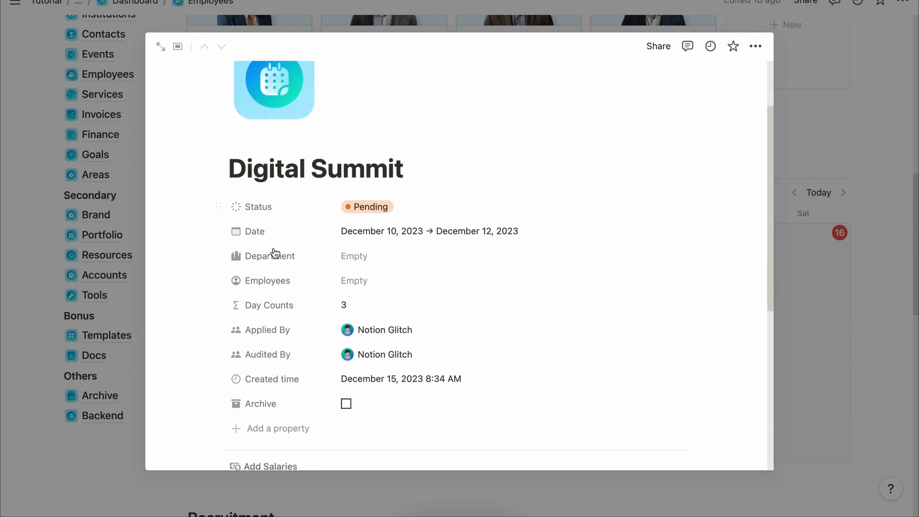
left_click(386, 233)
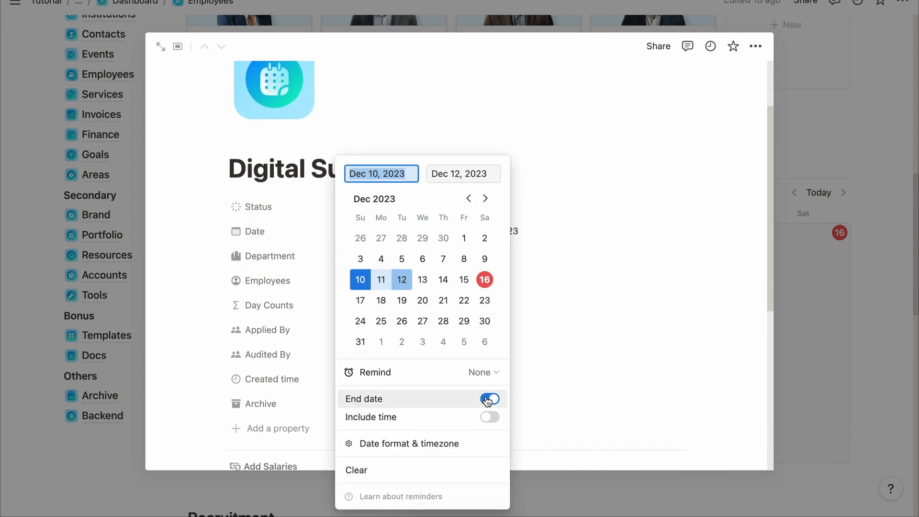
left_click(576, 374)
left_click(354, 251)
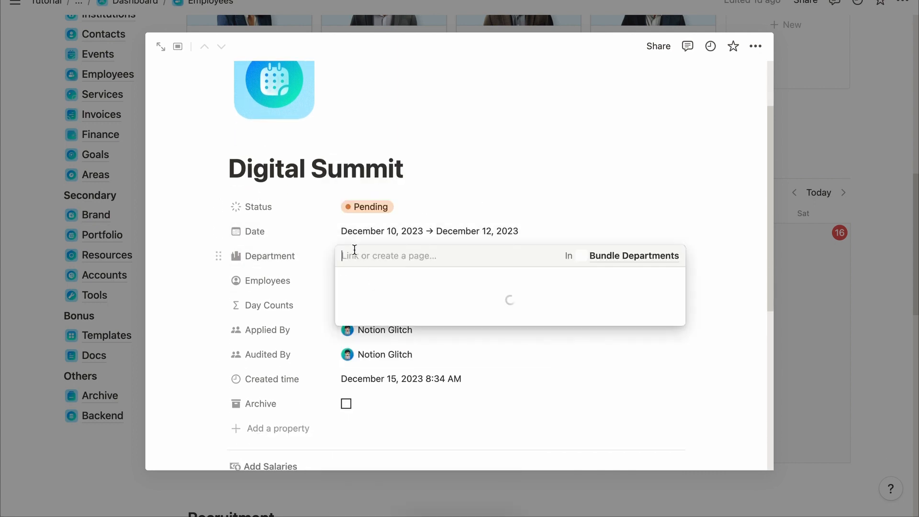
left_click(372, 319)
left_click(469, 191)
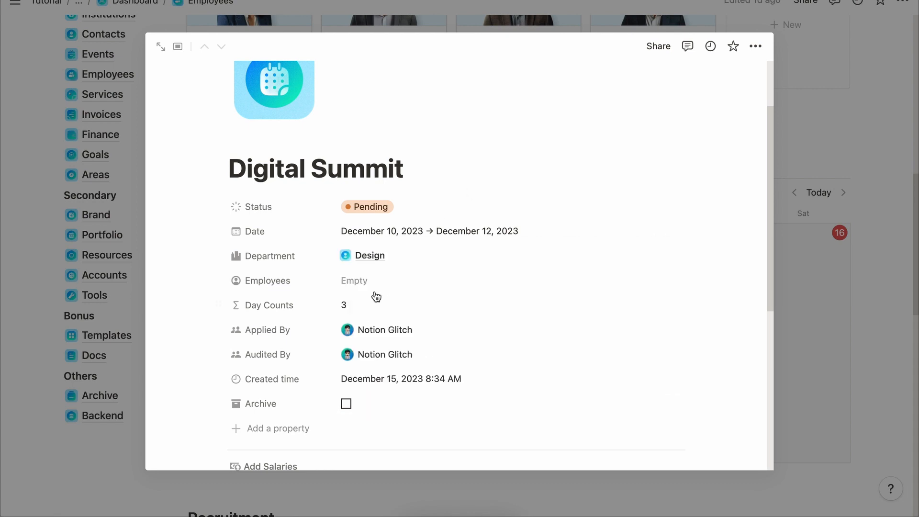
Link the two Design department employees to the Digital Summit leave entry and close the page.
left_click(373, 287)
left_click(381, 323)
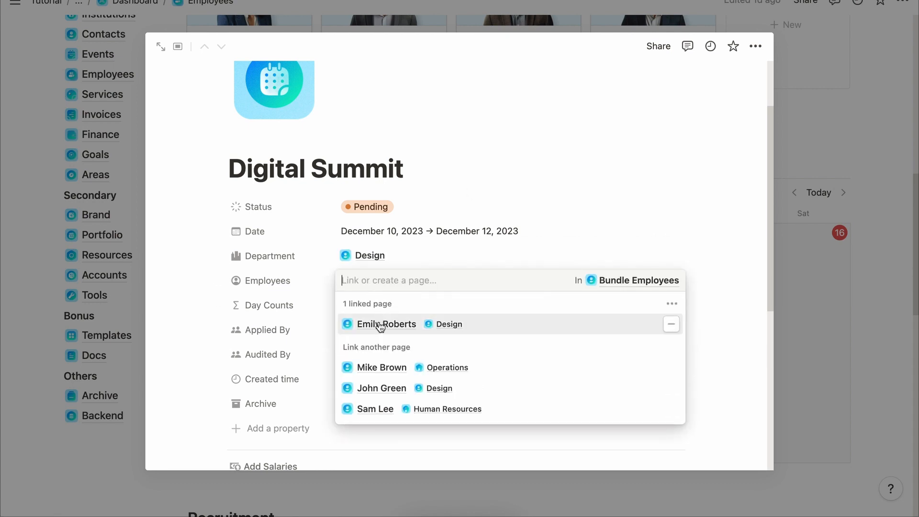
left_click(381, 388)
left_click(508, 260)
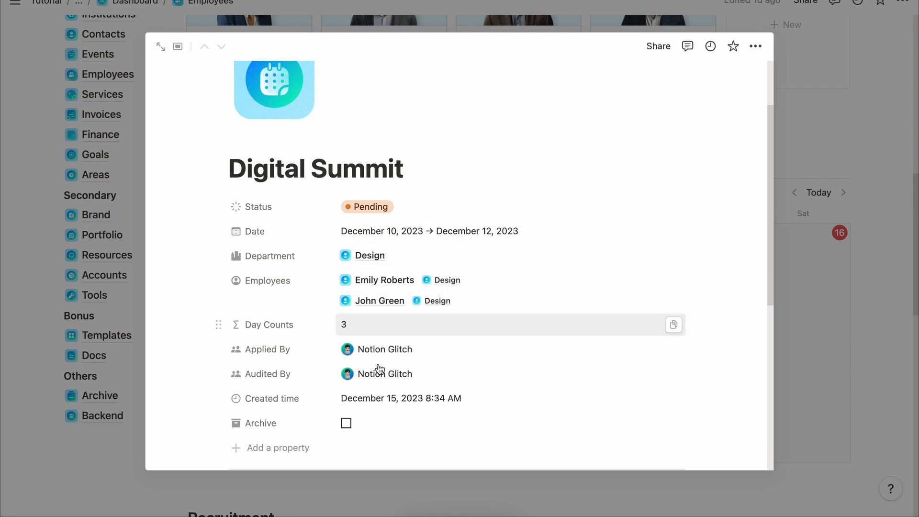
key("Escape")
Open the UX/UI Designer position under Recruitment and review its property options and job description.
scroll(484, 342, "down", 7)
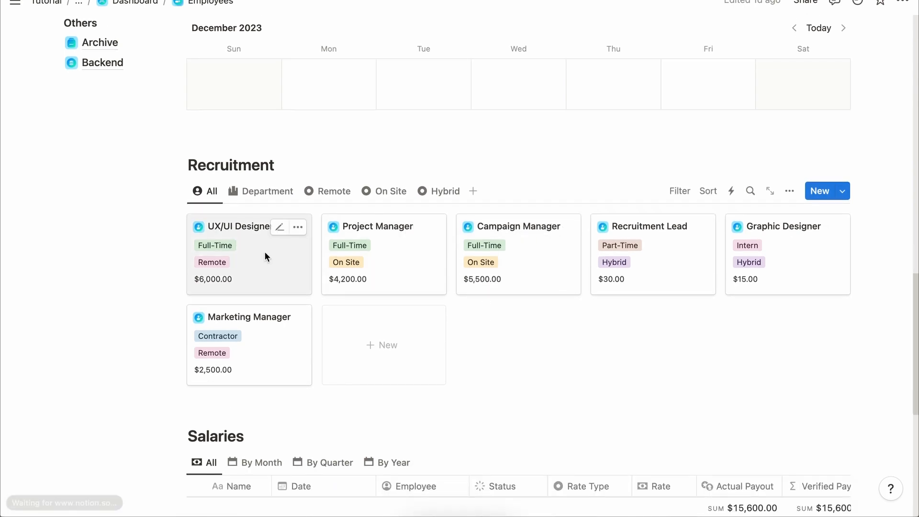
left_click(266, 254)
scroll(431, 255, "down", 3)
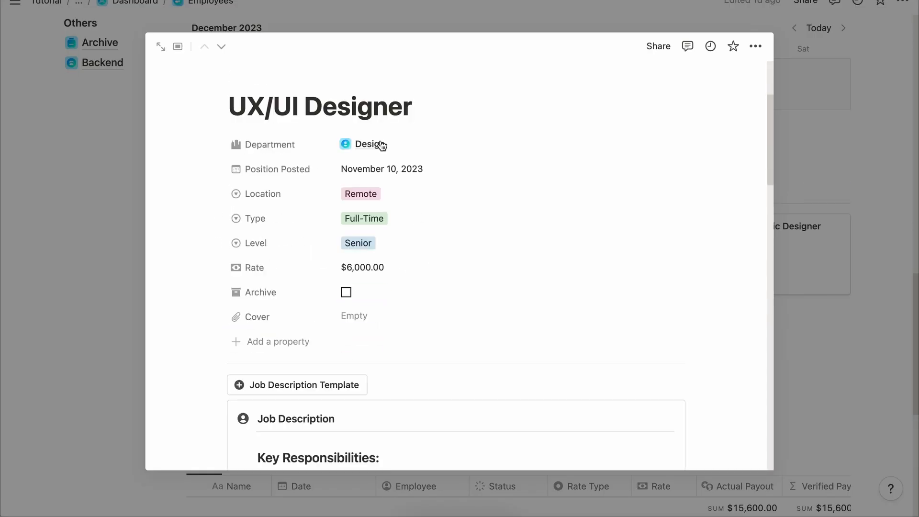
left_click(378, 196)
left_click(447, 171)
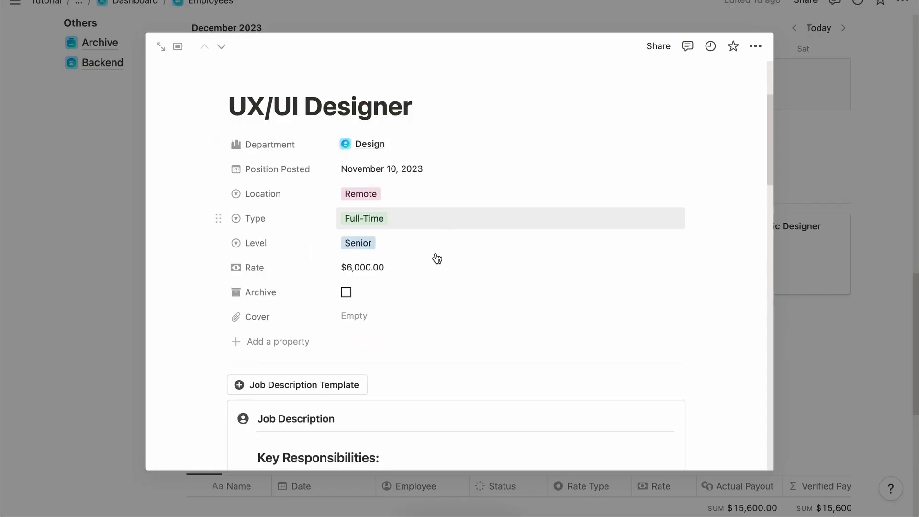
left_click(516, 242)
left_click(486, 223)
left_click(486, 223)
left_click(523, 198)
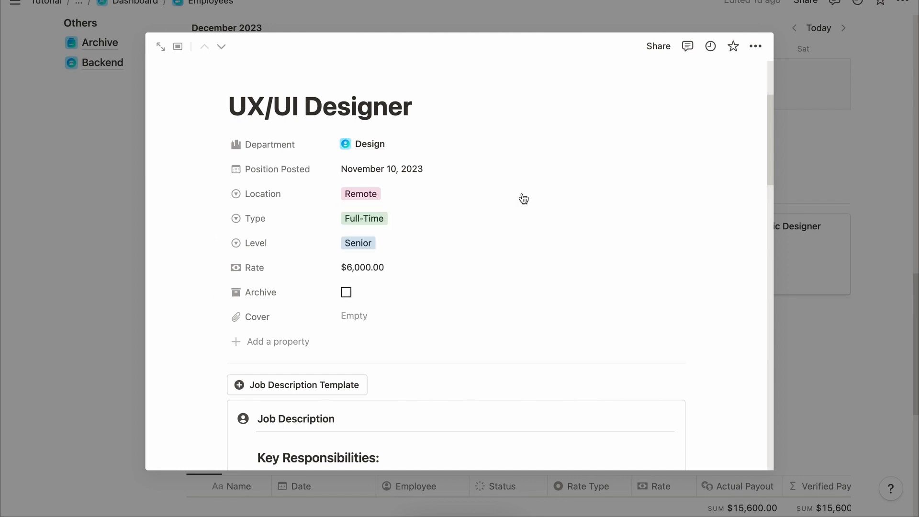
left_click(522, 197)
left_click(510, 165)
left_click(485, 243)
left_click(493, 198)
scroll(448, 261, "down", 3)
scroll(448, 260, "down", 2)
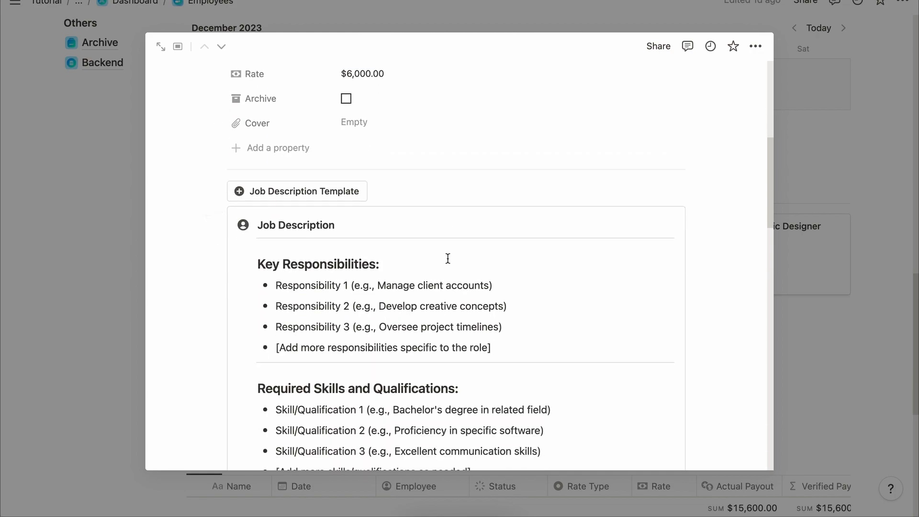
Open the January 31, 2023 entry from the Salaries table and inspect its details and status options.
scroll(467, 362, "down", 4)
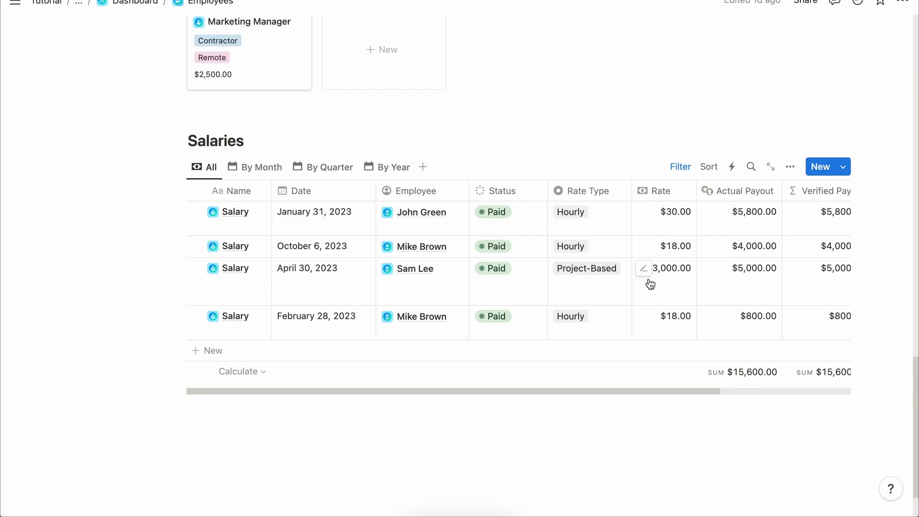
scroll(650, 283, "down", 1)
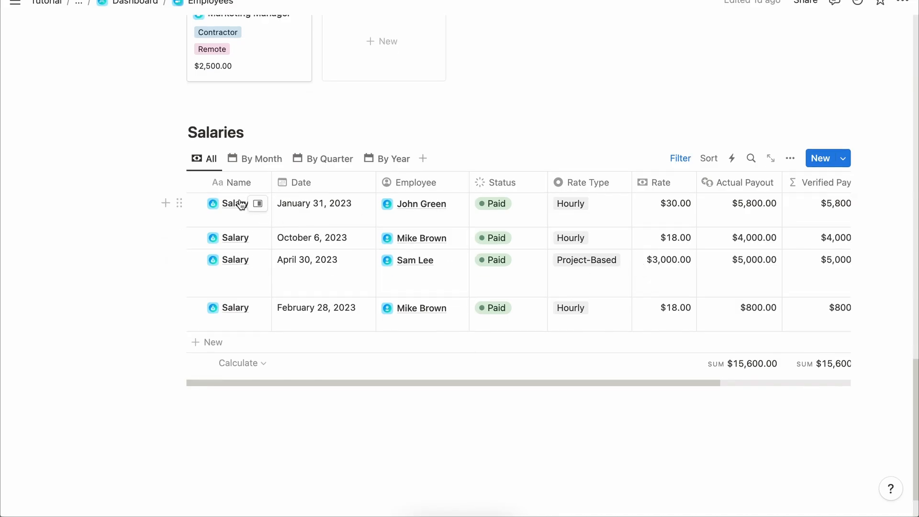
left_click(257, 204)
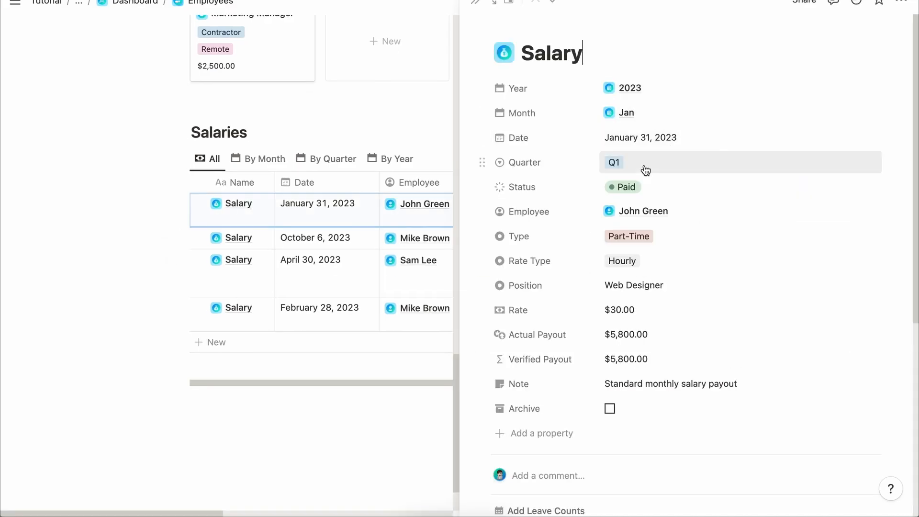
left_click(656, 186)
key("Escape")
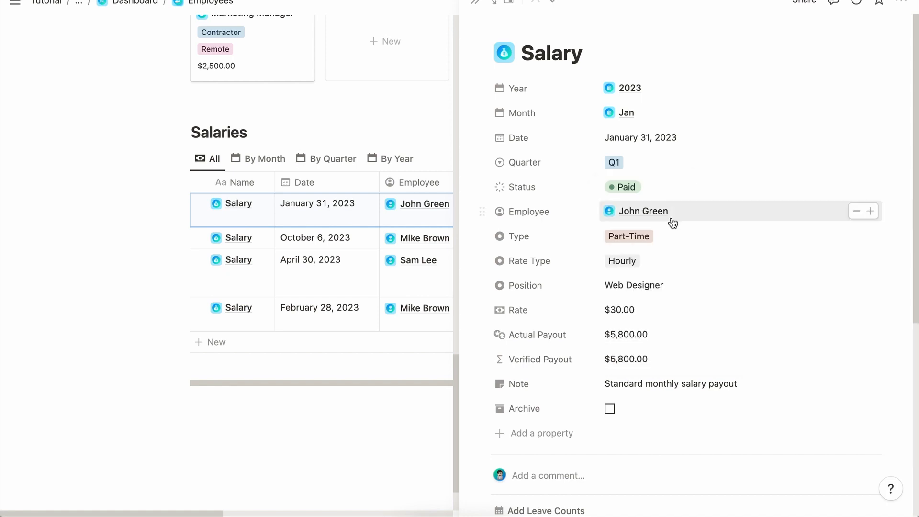
Inspect the January 31, 2023 salary entry's employee link, type, rate type, position, rate, actual payout and verified payout.
left_click(871, 213)
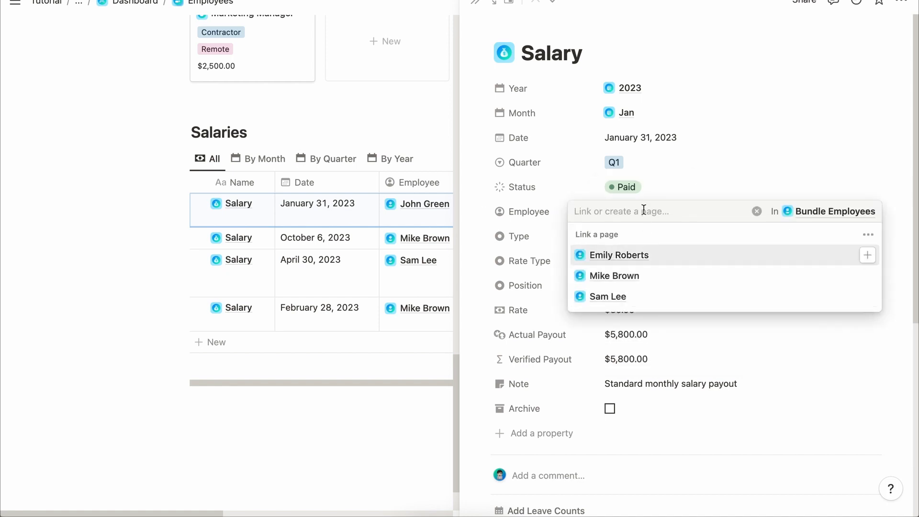
key("Escape")
left_click(677, 243)
key("Escape")
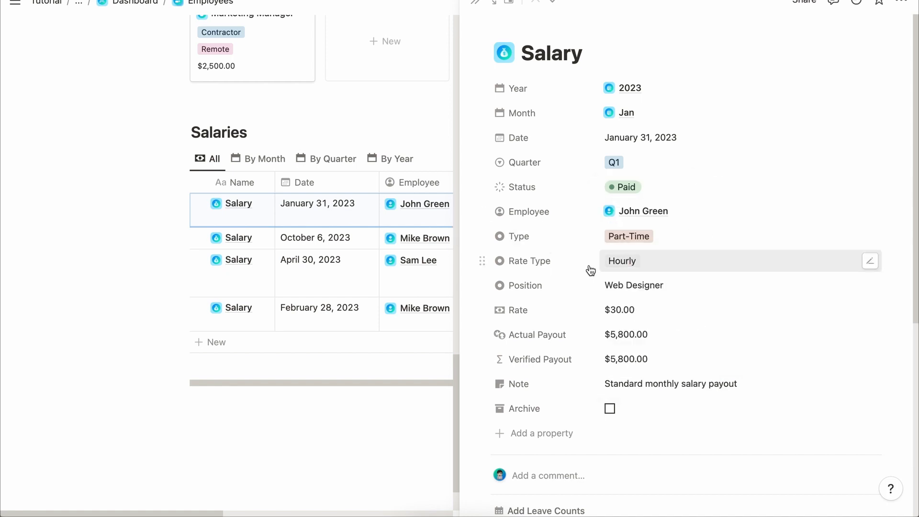
left_click(621, 262)
key("Escape")
left_click(629, 288)
key("Escape")
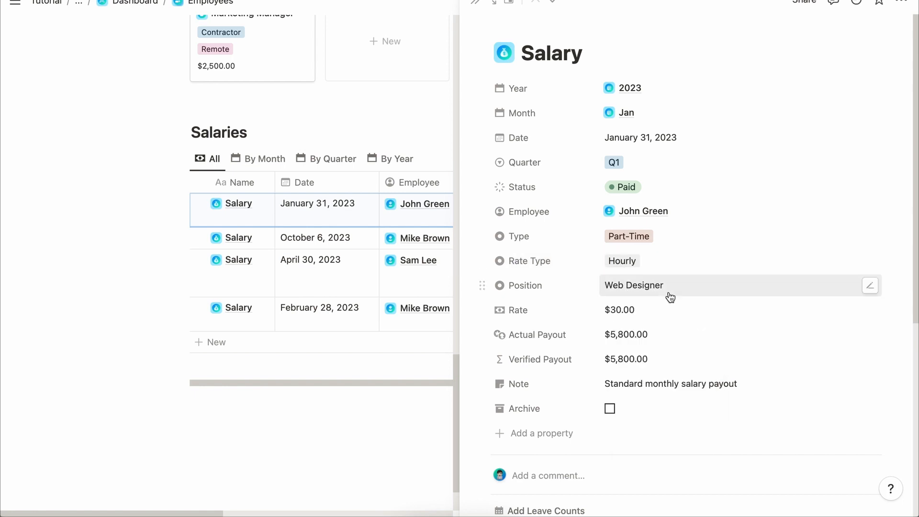
left_click(677, 311)
key("Escape")
left_click(686, 333)
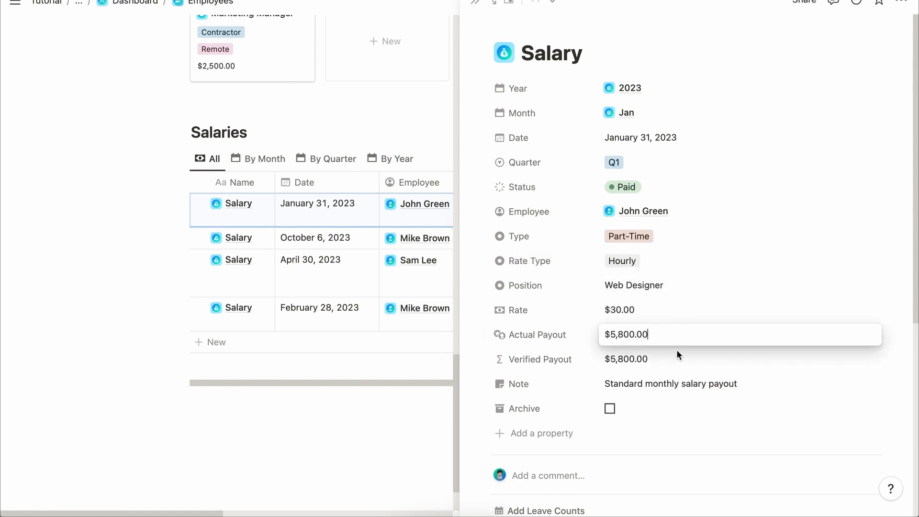
key("Escape")
left_click(649, 360)
key("Escape")
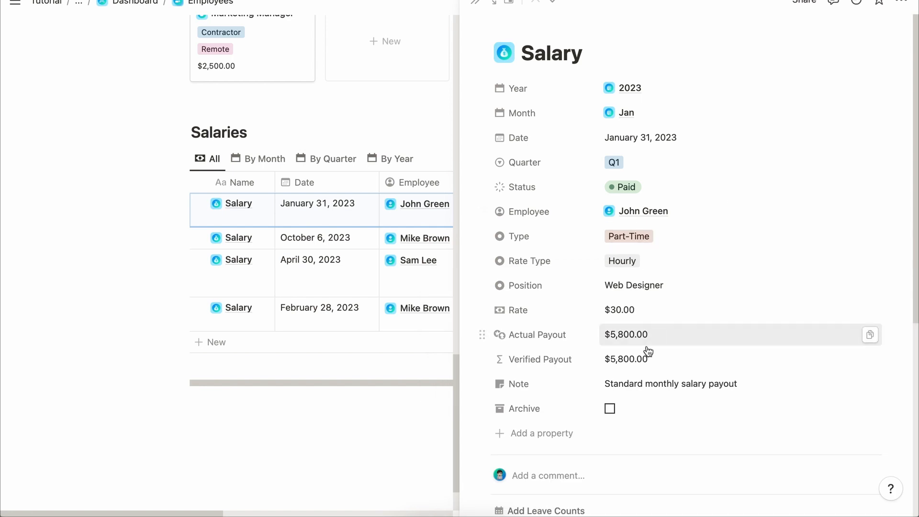
Switch the January 31, 2023 salary entry's status to In progress, restore it to Paid, and close the entry.
left_click(649, 357)
left_click(687, 179)
left_click(675, 187)
left_click(641, 278)
left_click(690, 138)
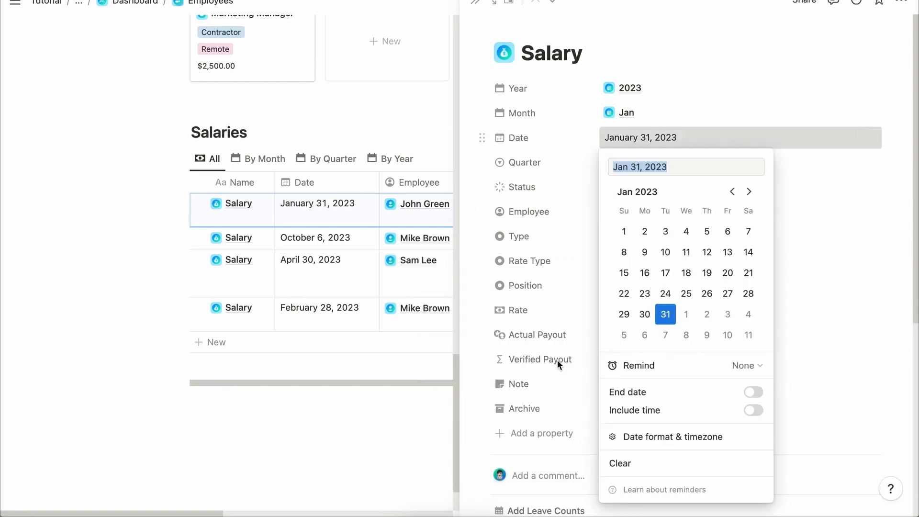
left_click(558, 361)
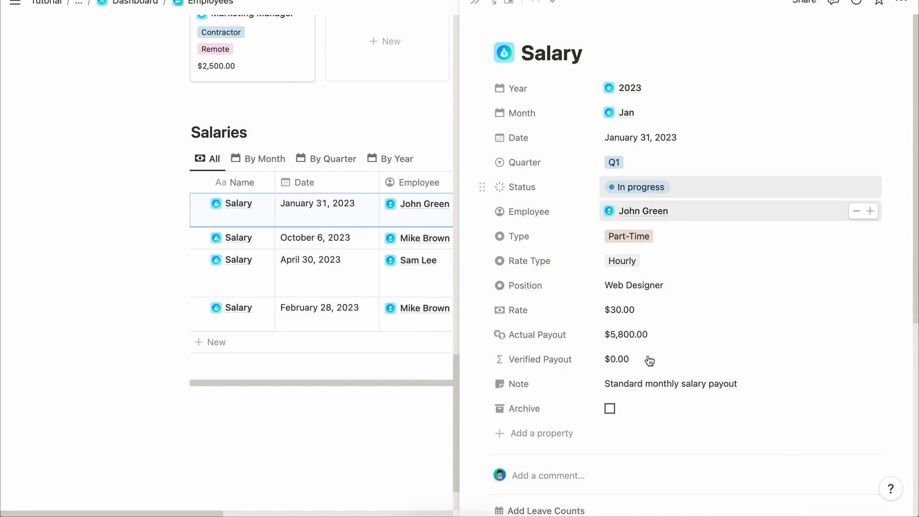
left_click(641, 187)
left_click(637, 326)
left_click(335, 421)
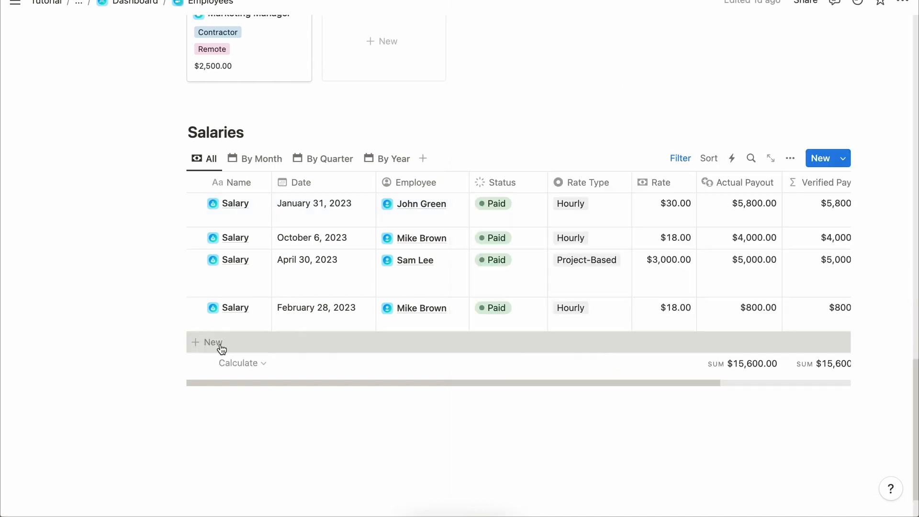
Add a new entry to the Salaries table and open its page.
left_click(220, 346)
left_click(330, 350)
left_click(258, 342)
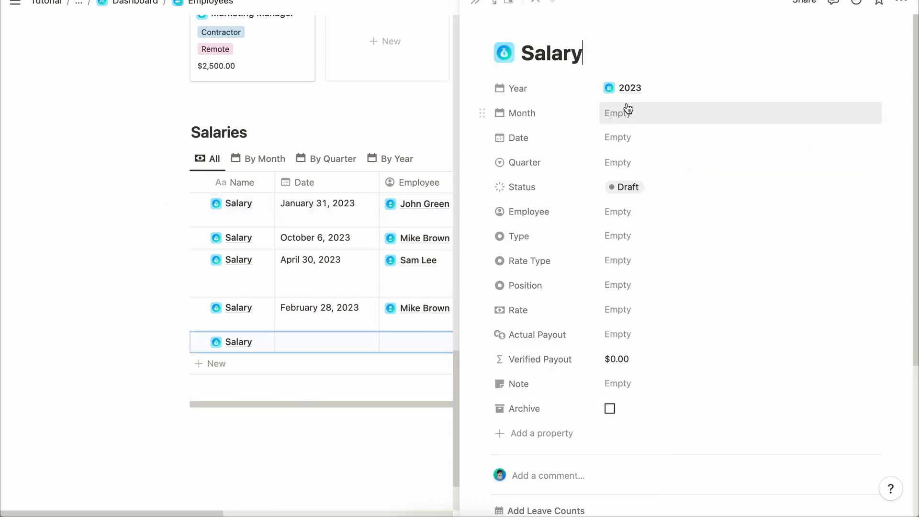
Set the new salary entry's month to Dec, its date to December 21, 2023 and its quarter to Q4.
left_click(628, 115)
left_click(642, 161)
left_click(638, 139)
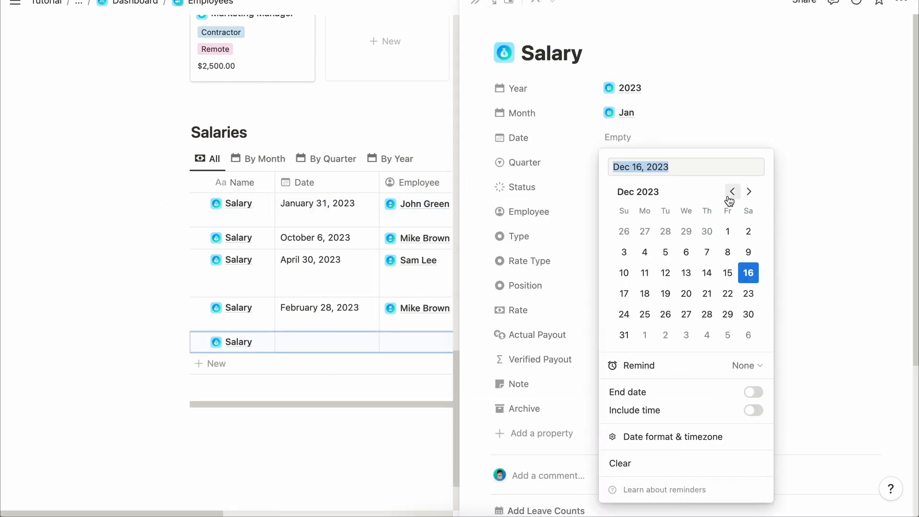
left_click(896, 95)
left_click(747, 114)
left_click(685, 133)
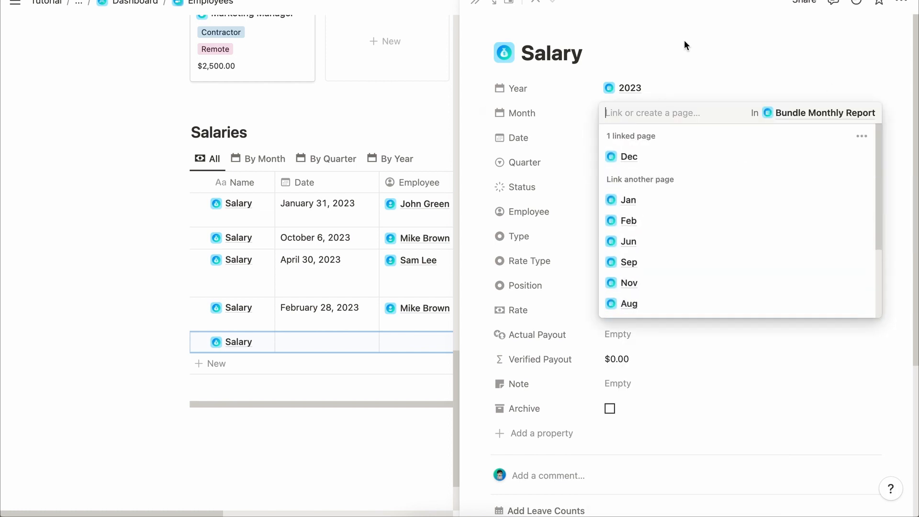
left_click(685, 39)
left_click(659, 137)
left_click(707, 293)
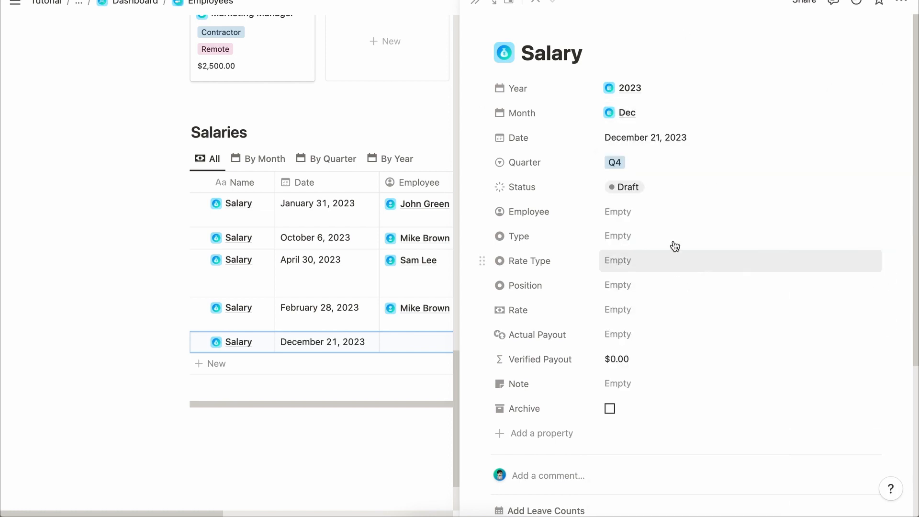
Set the new salary entry's status to In progress and link the HR Consultant as its employee.
left_click(637, 187)
left_click(639, 278)
left_click(636, 221)
left_click(644, 316)
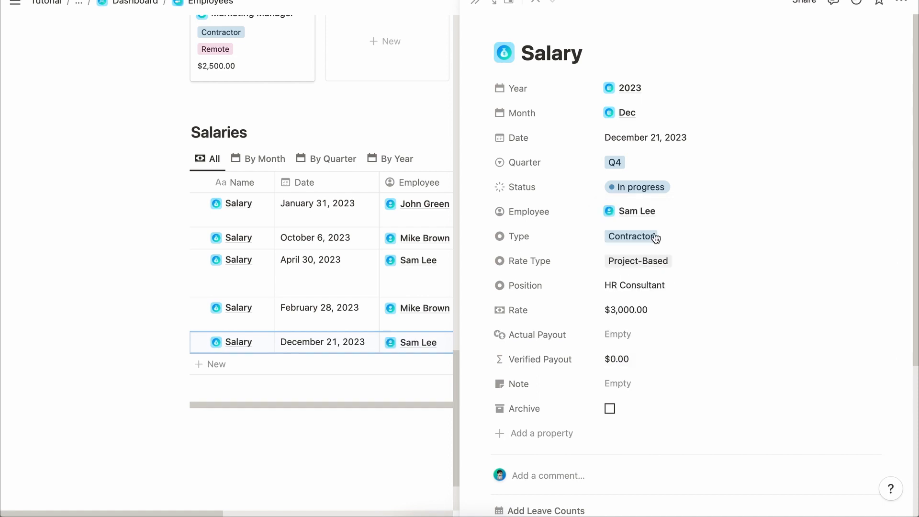
Enter an actual payout of $4,000 for the December salary and change its status to Paid.
left_click(635, 336)
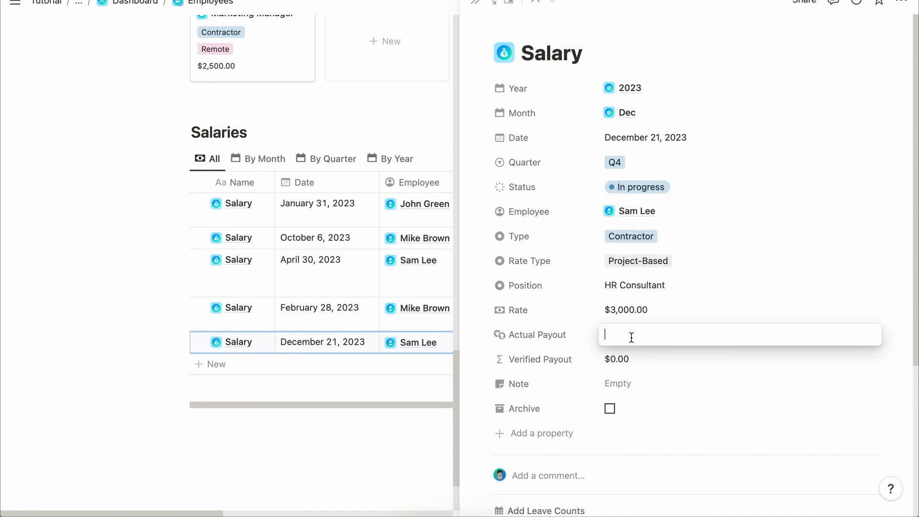
type("4,000")
key("Return")
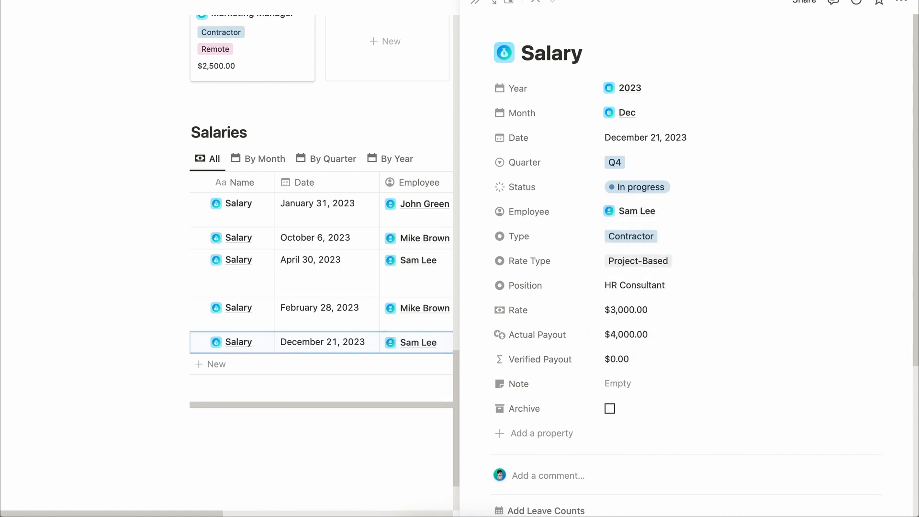
left_click(637, 187)
left_click(636, 323)
Add the note "Additional Bonus $500 this month" to the December salary entry and close it.
left_click(622, 384)
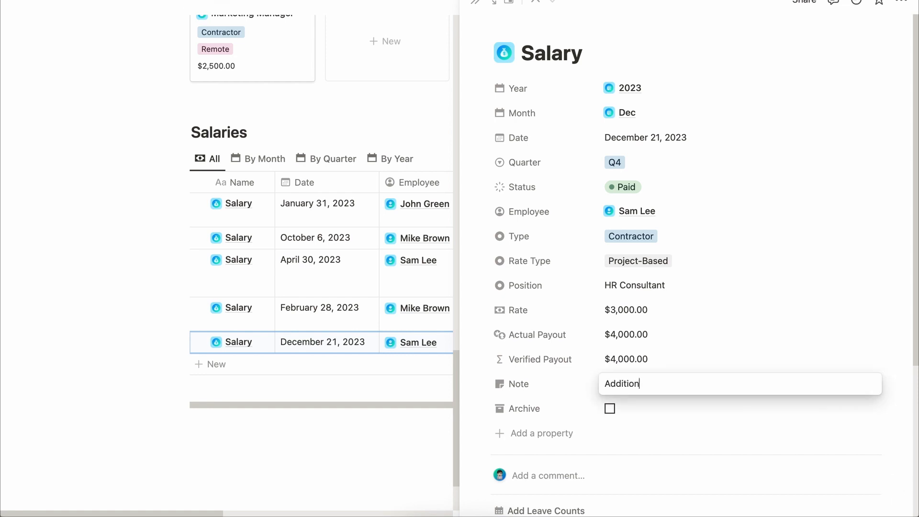
type("Additional Bonus 500")
key("BackSpace")
key("BackSpace")
key("BackSpace")
type("$500 this")
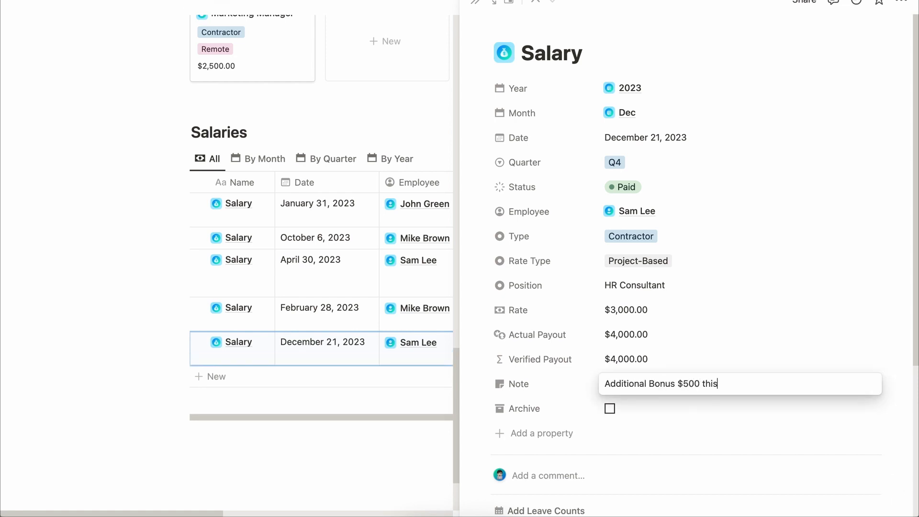
type(" month")
key("Escape")
left_click(475, 3)
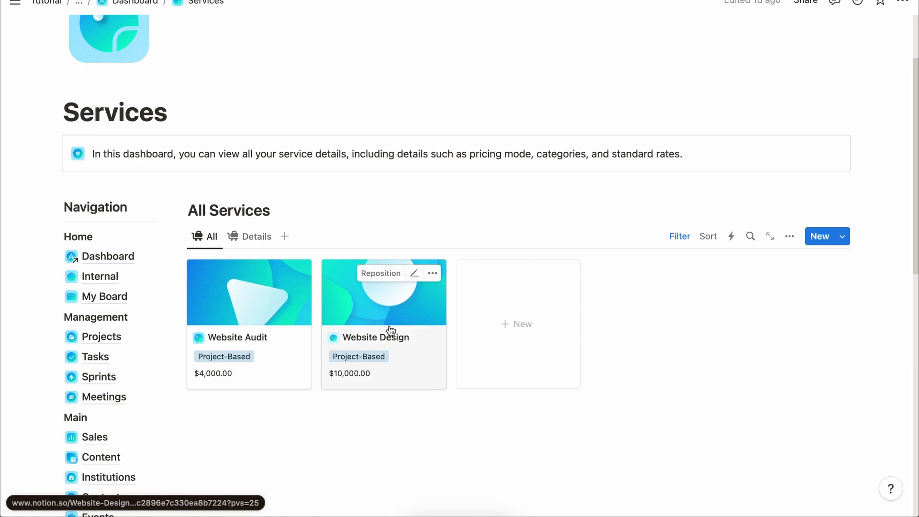
Switch the All Services database to its Details view.
left_click(246, 238)
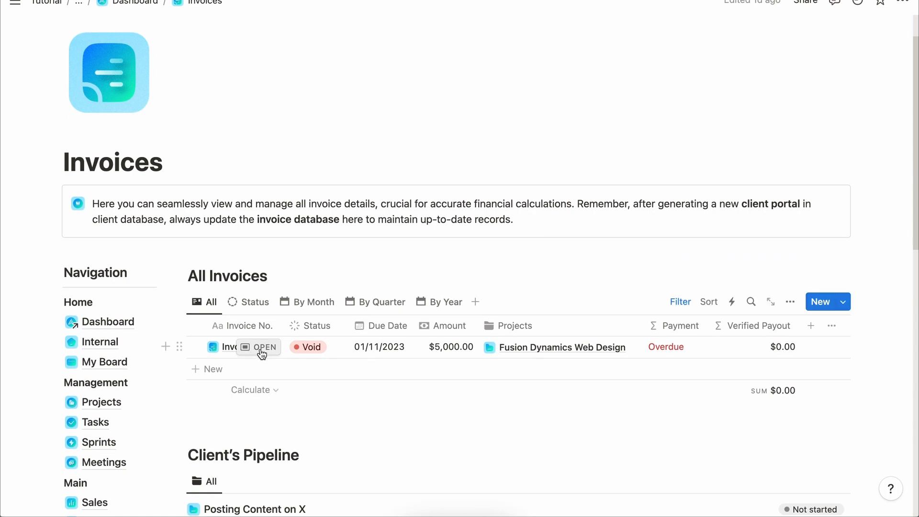
Add a new invoice named "Invoice #004" to All Invoices and open its page.
left_click(242, 369)
type("004")
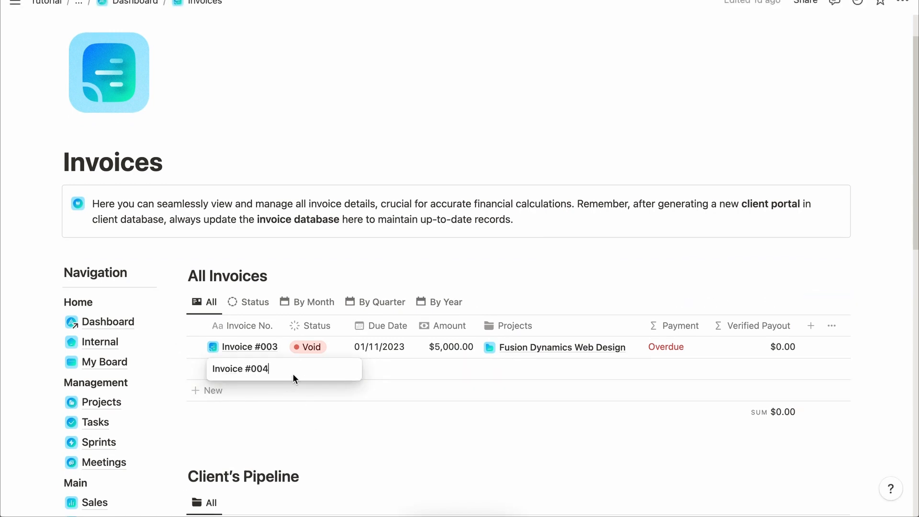
key("Return")
left_click(264, 371)
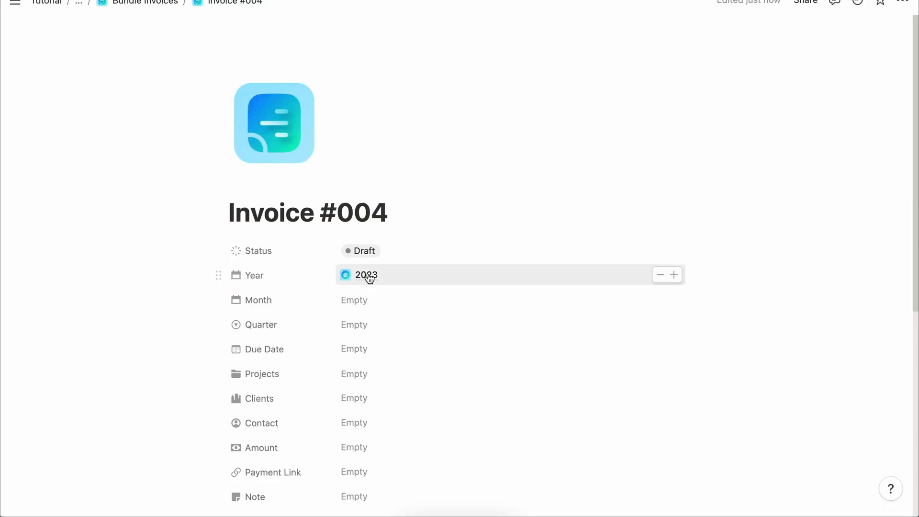
Check the status options of Invoice #004, and set its month to Dec and its quarter to Q1.
left_click(383, 253)
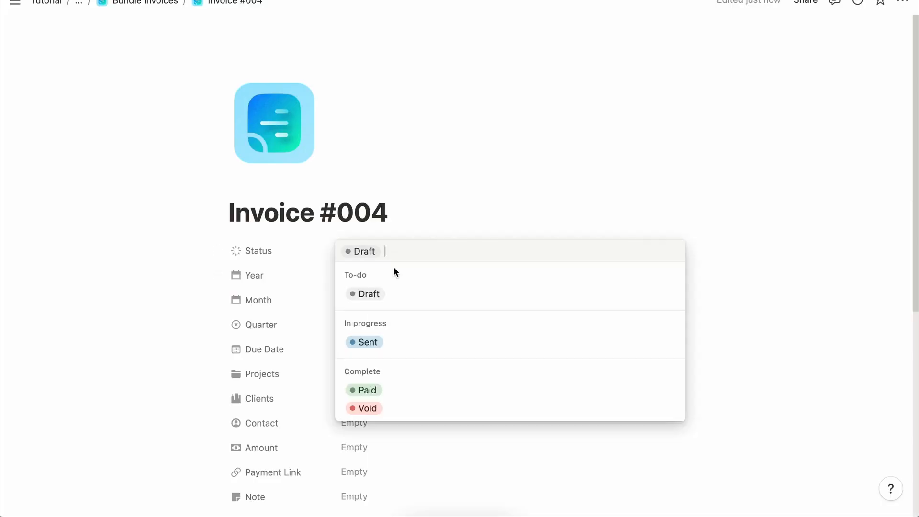
left_click(413, 197)
left_click(377, 304)
scroll(394, 408, "down", 2)
scroll(394, 402, "up", 2)
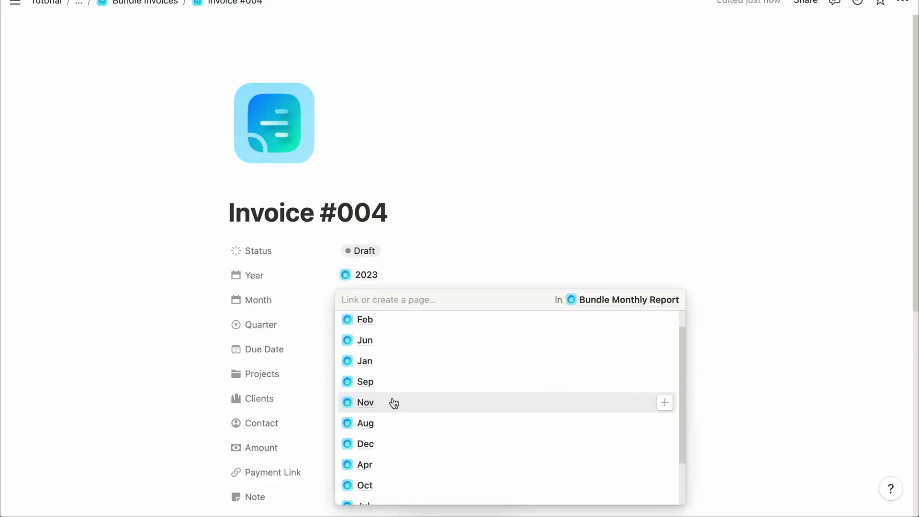
left_click(383, 444)
left_click(380, 325)
left_click(369, 365)
Set the due date of Invoice #004 to 22/12/2023 and link Project A to it.
left_click(359, 349)
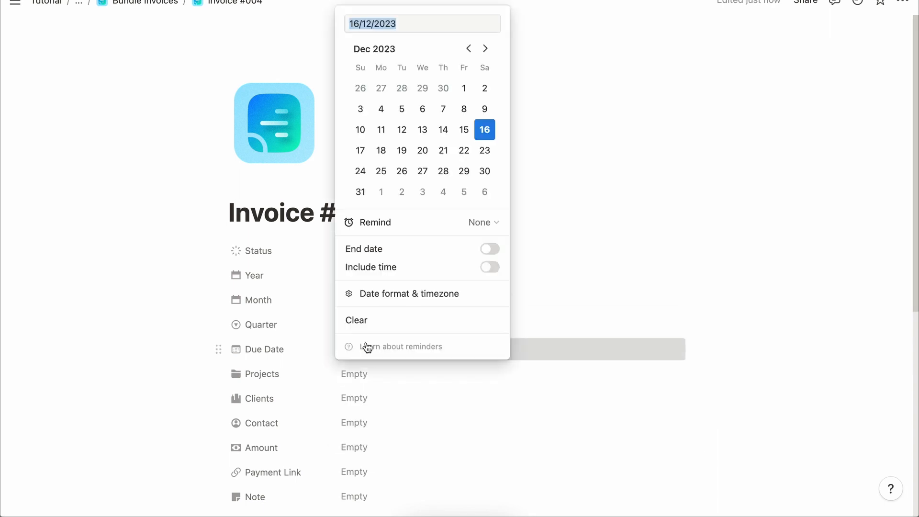
left_click(464, 130)
left_click(388, 381)
left_click(439, 418)
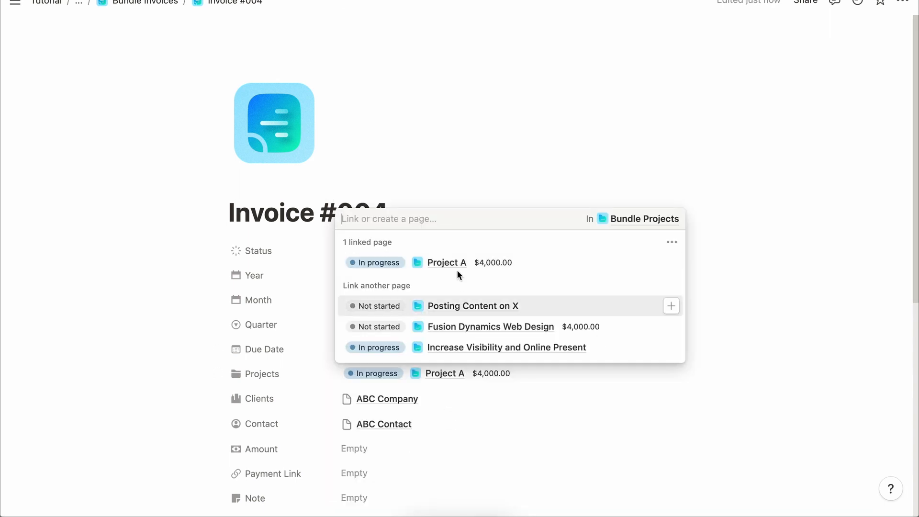
key("Escape")
Set the amount of Invoice #004 to $4,000.
scroll(335, 402, "down", 2)
left_click(389, 420)
type("4000")
key("Return")
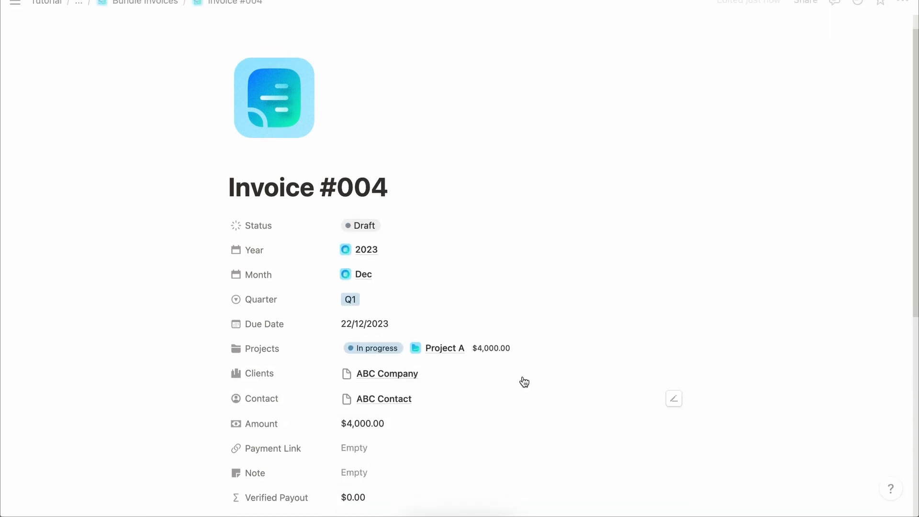
Review the remaining properties of Invoice #004, including the payment link and verified payout, and its Invoice Link section.
scroll(423, 381, "down", 2)
left_click(383, 396)
key("Escape")
scroll(383, 396, "down", 1)
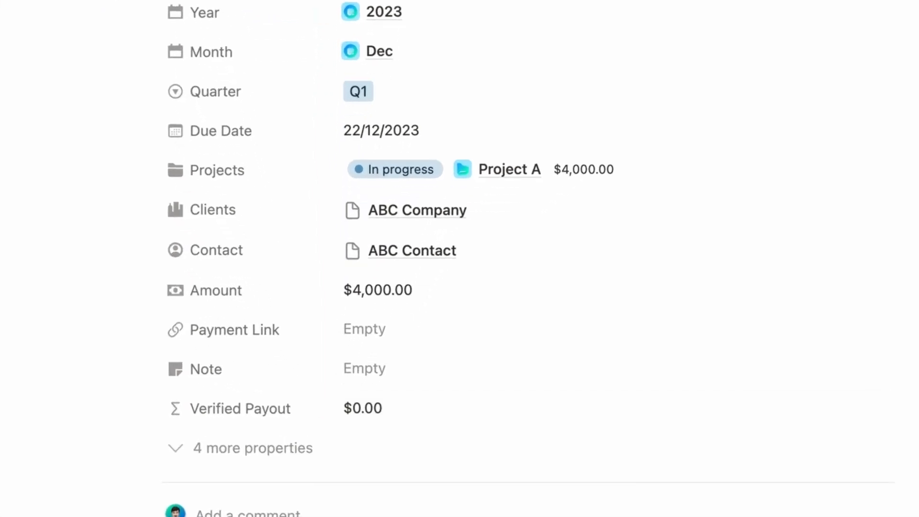
left_click(365, 167)
left_click(383, 304)
scroll(430, 417, "down", 5)
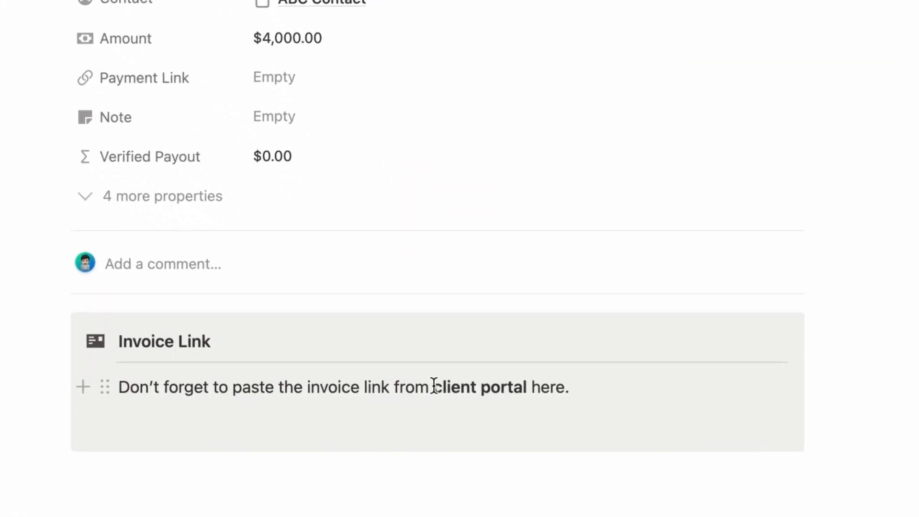
left_click(496, 467)
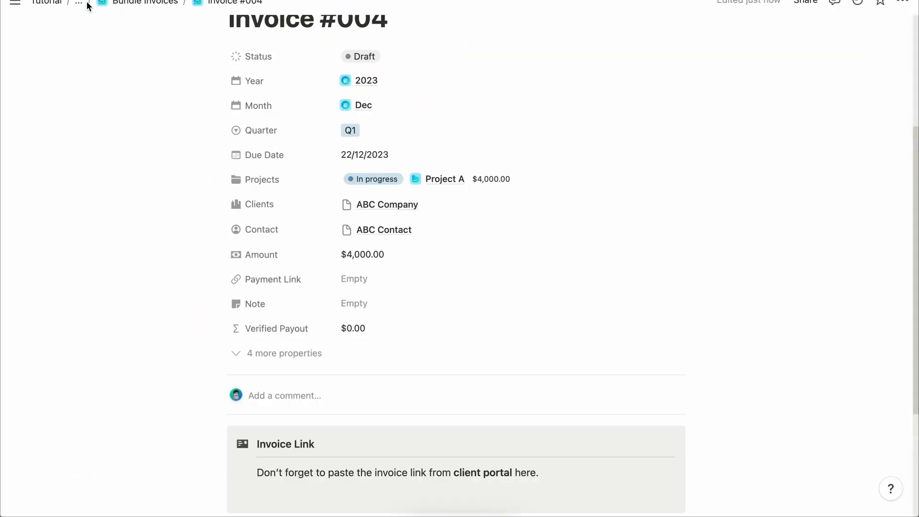
Return to the Dashboard, open ABC Company under Institutions, and examine its linked project and Client Portal section.
left_click(80, 4)
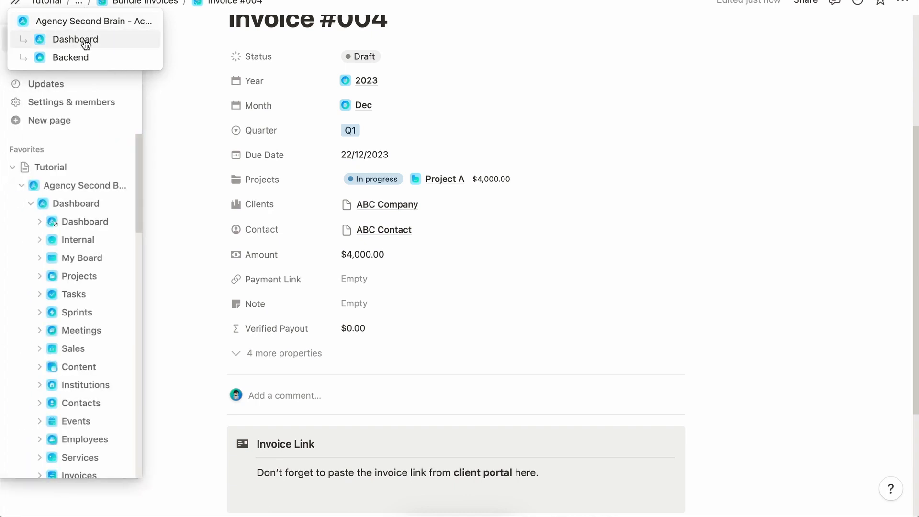
left_click(85, 44)
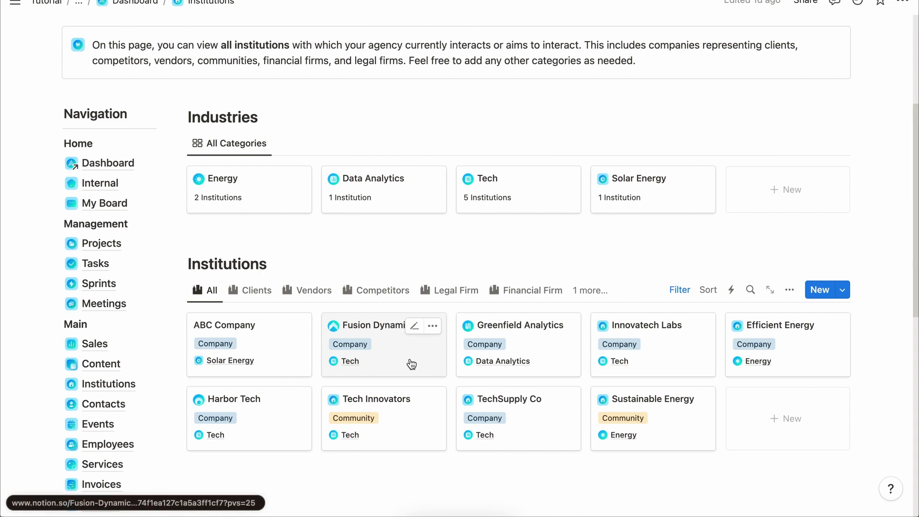
left_click(275, 349)
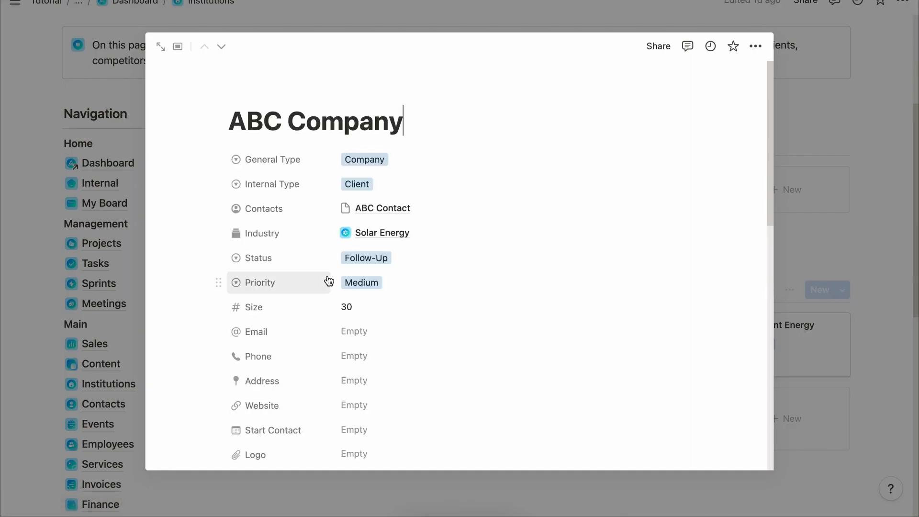
scroll(329, 281, "down", 1)
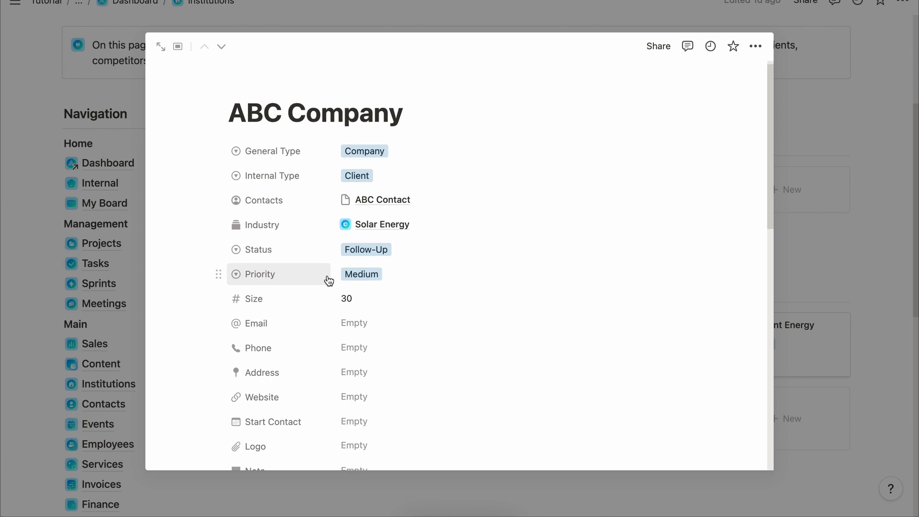
scroll(329, 281, "down", 6)
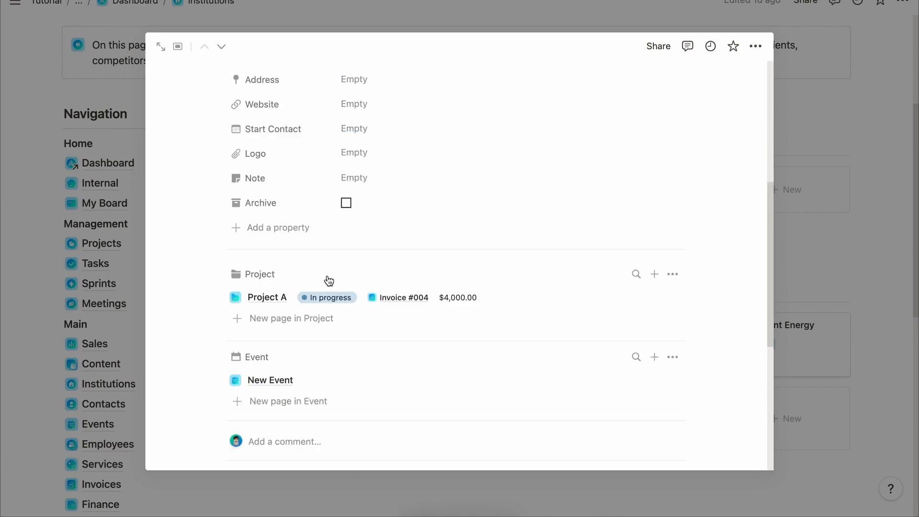
scroll(329, 280, "down", 2)
scroll(329, 280, "down", 2)
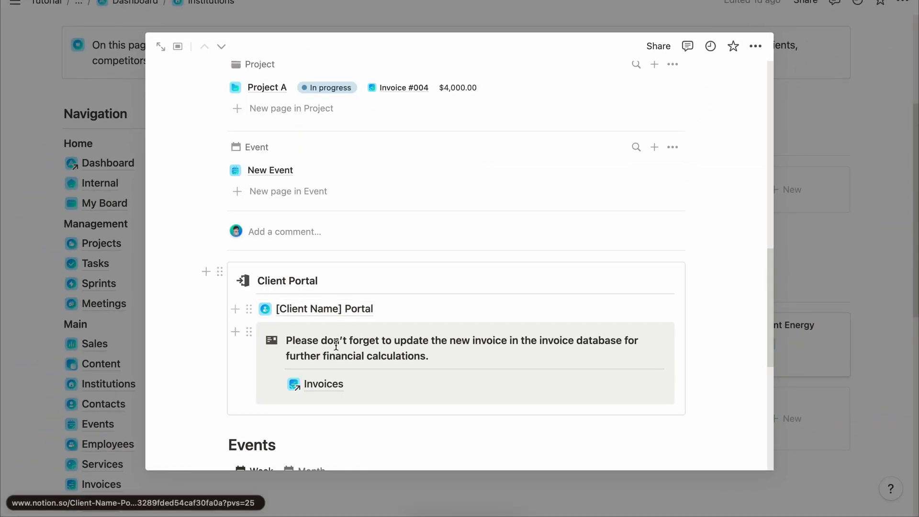
Rename the [Client Name] Portal page of ABC Company as ABC Company Portal, reusing the company name from the page title.
scroll(335, 315, "up", 10)
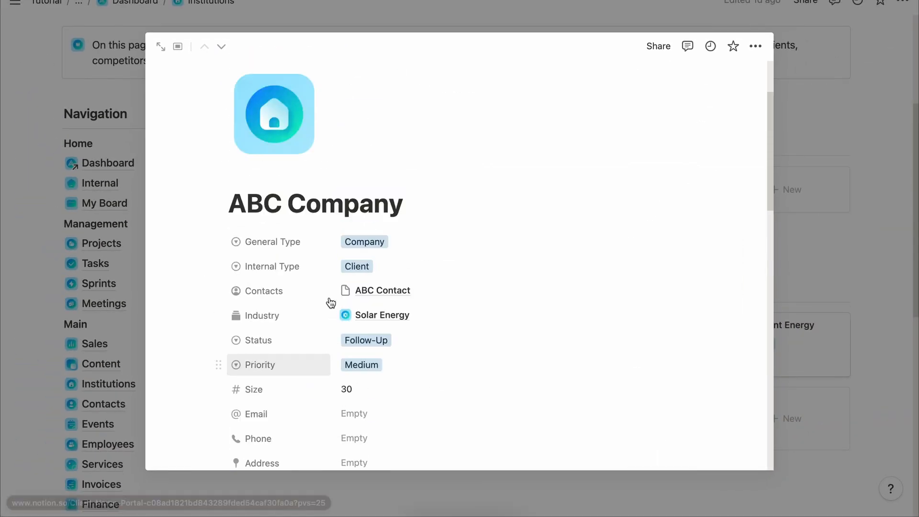
scroll(330, 302, "up", 2)
left_click_drag(415, 248, 224, 248)
key("super+c")
scroll(348, 309, "down", 15)
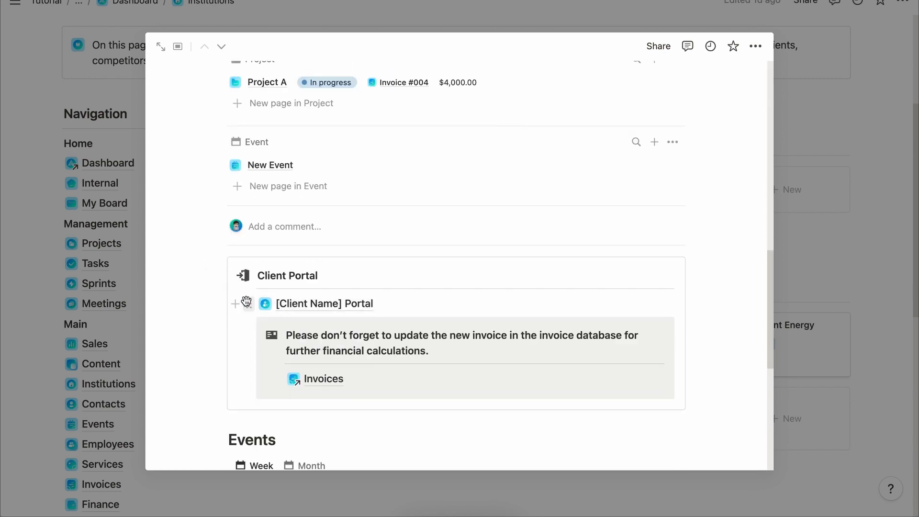
left_click(249, 304)
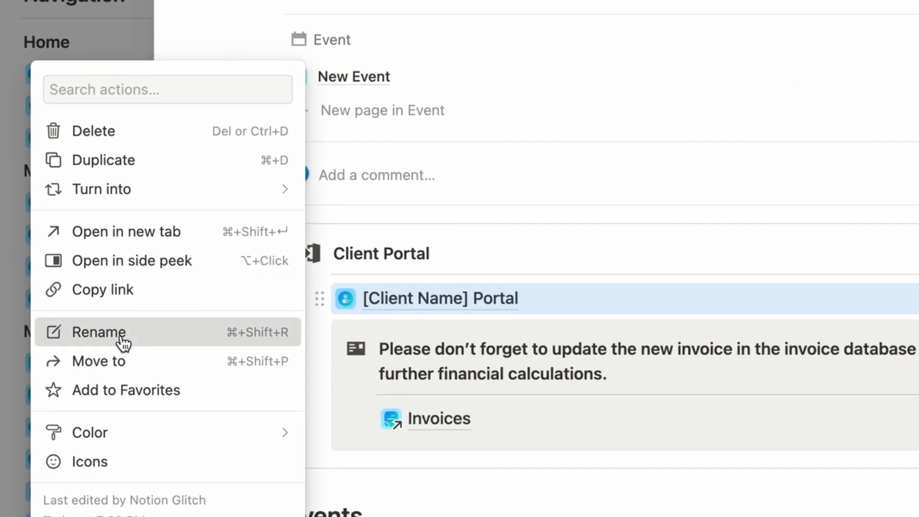
left_click(128, 341)
left_click(242, 330)
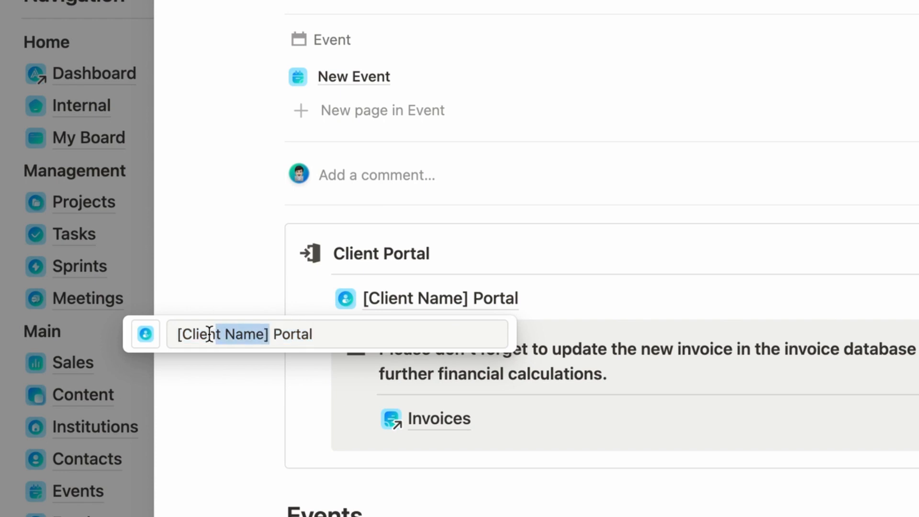
type("ABC Company")
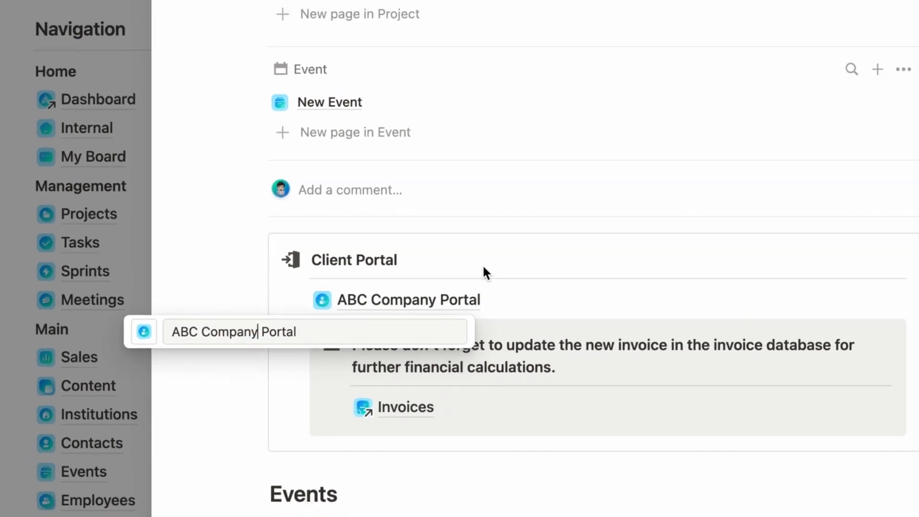
left_click(527, 261)
Open ABC Company Portal and rename its [Client Name] Invoice #[Number] page as ABC Company Invoice #004.
left_click(500, 301)
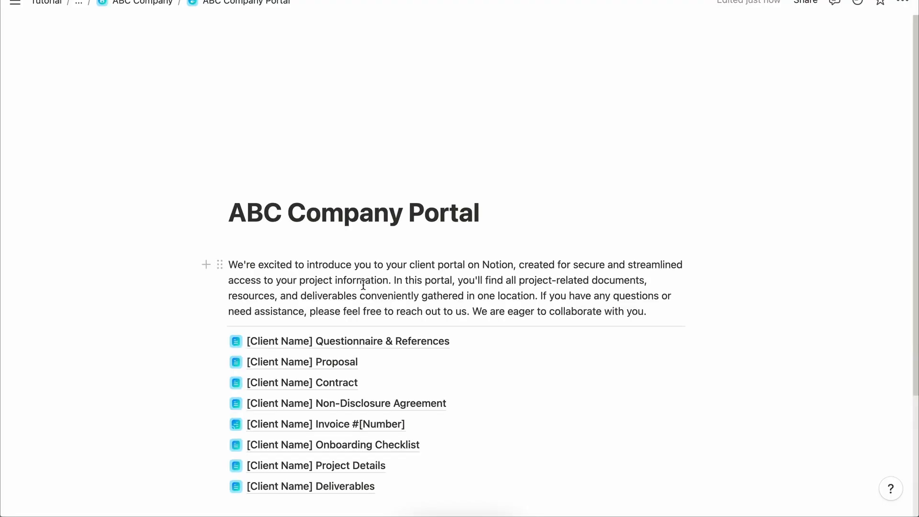
scroll(363, 284, "down", 2)
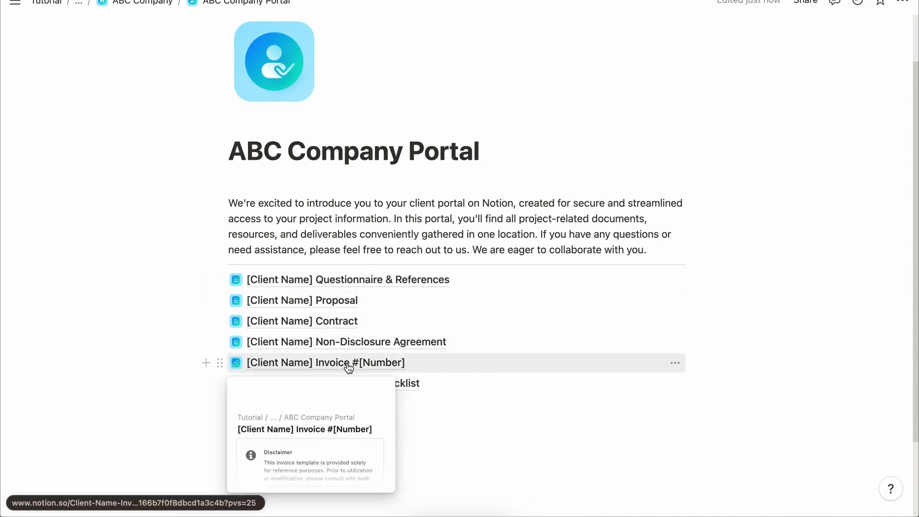
left_click(221, 362)
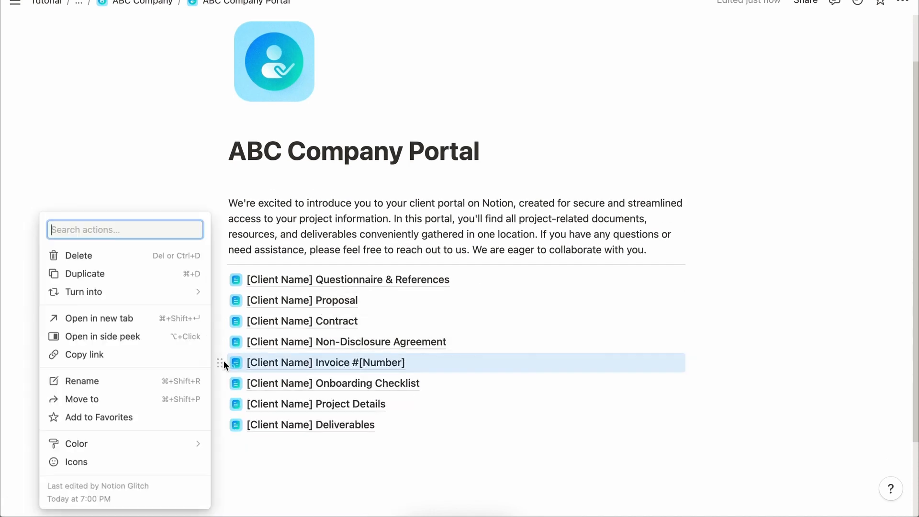
left_click(106, 388)
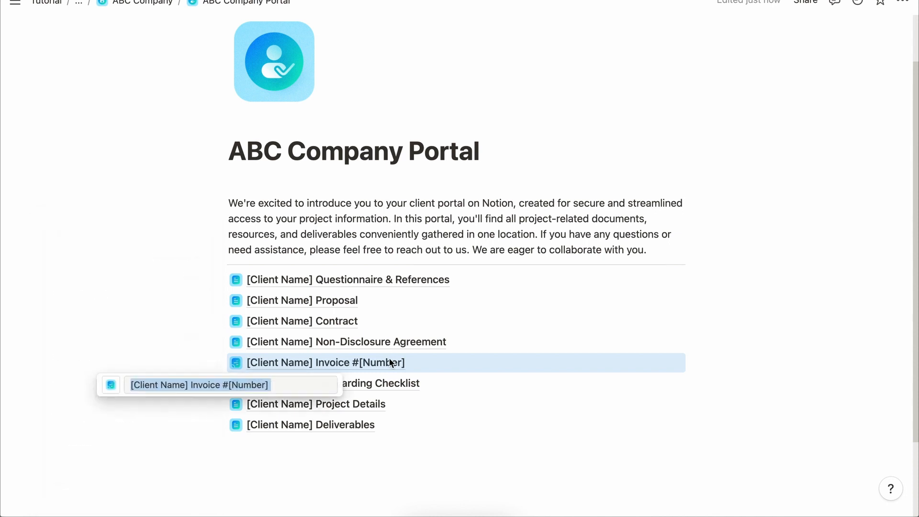
left_click(190, 385)
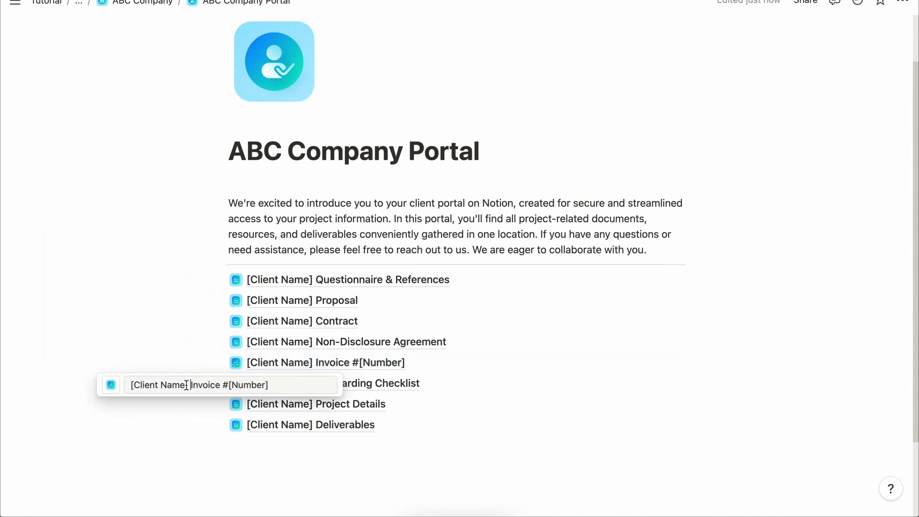
key("super+v")
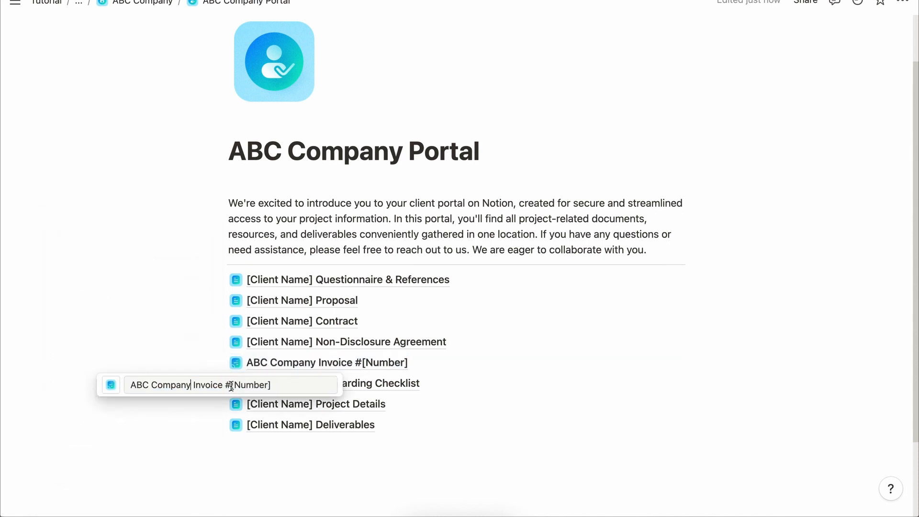
type("004")
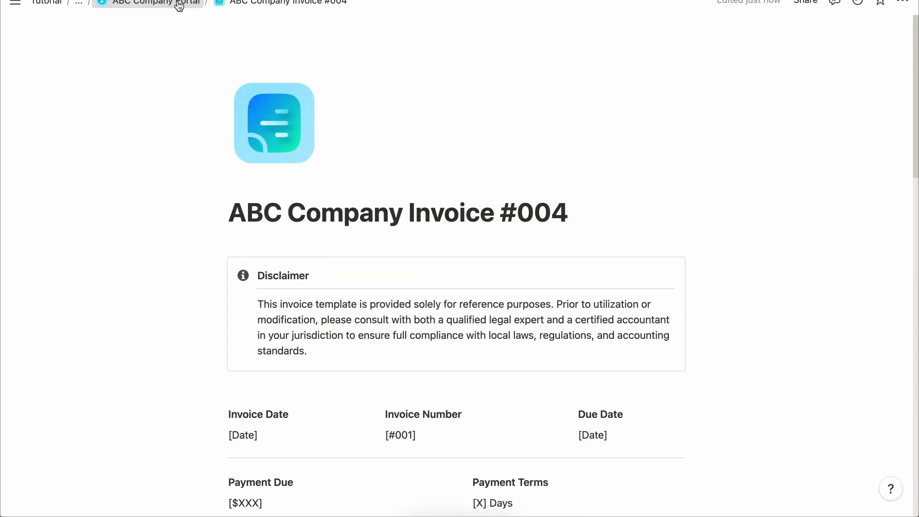
Return to ABC Company Portal and copy the link to its ABC Company Invoice #004 page.
left_click(178, 3)
scroll(297, 378, "down", 3)
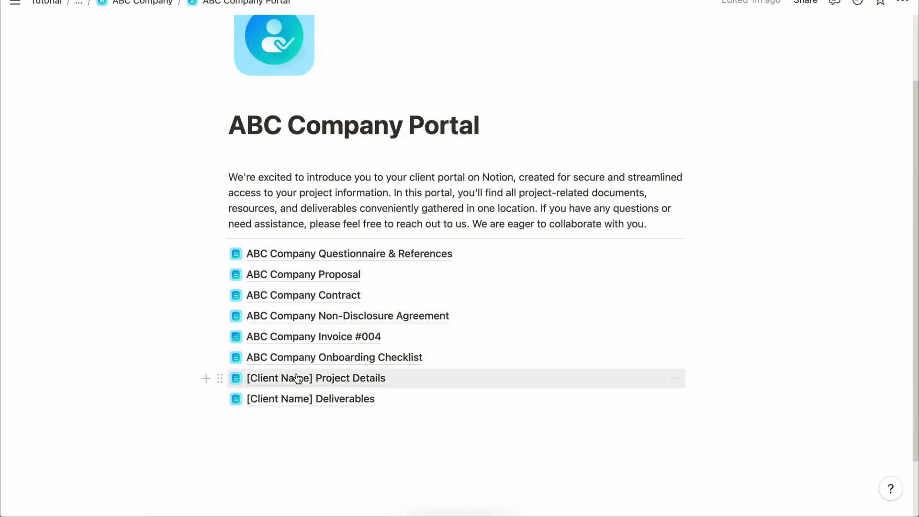
left_click(220, 338)
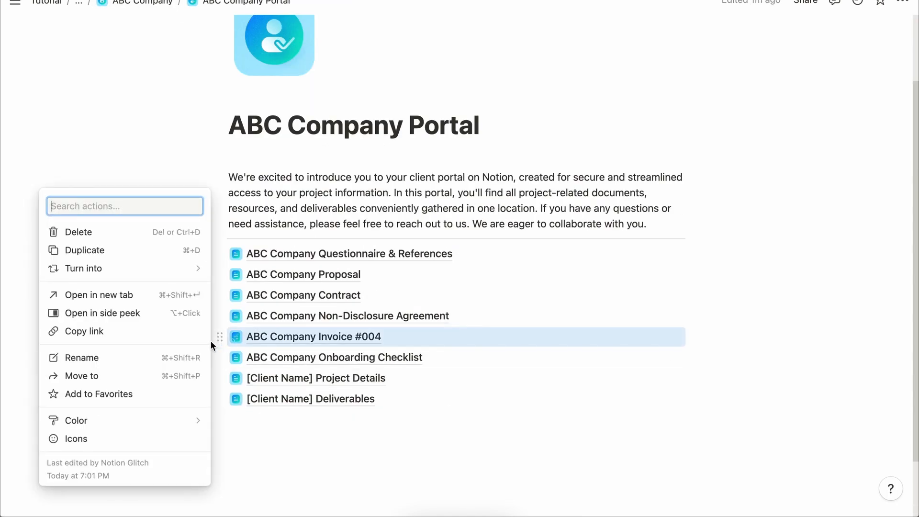
left_click(98, 334)
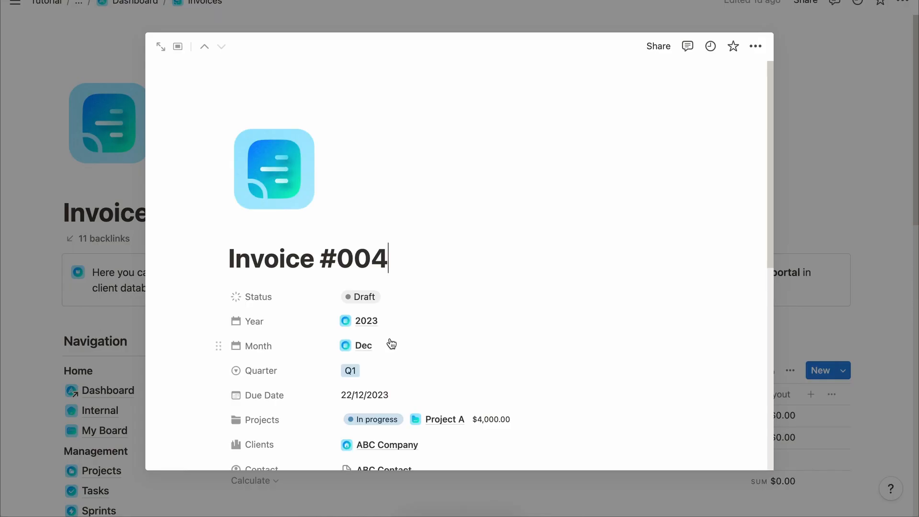
Insert the copied ABC Company Invoice #004 link as a page link in the Invoice Link section of Invoice #004.
scroll(388, 340, "down", 5)
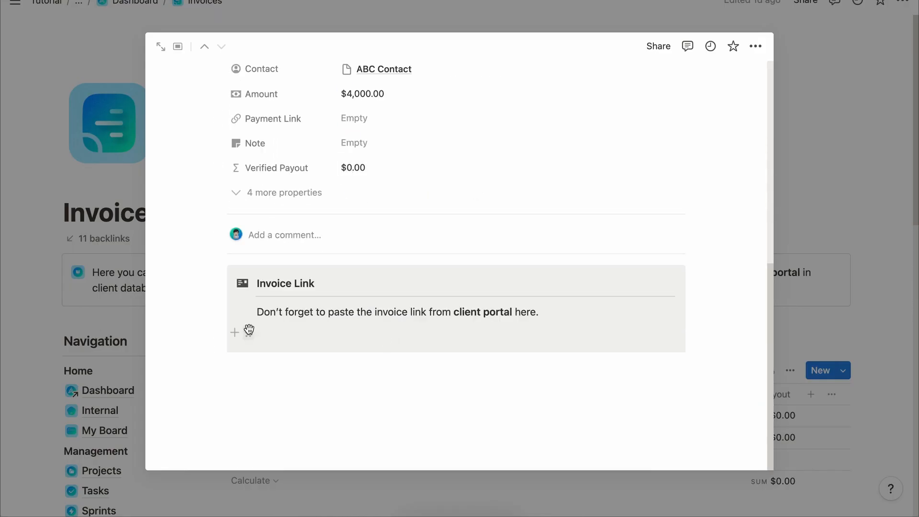
left_click(248, 332)
left_click(293, 332)
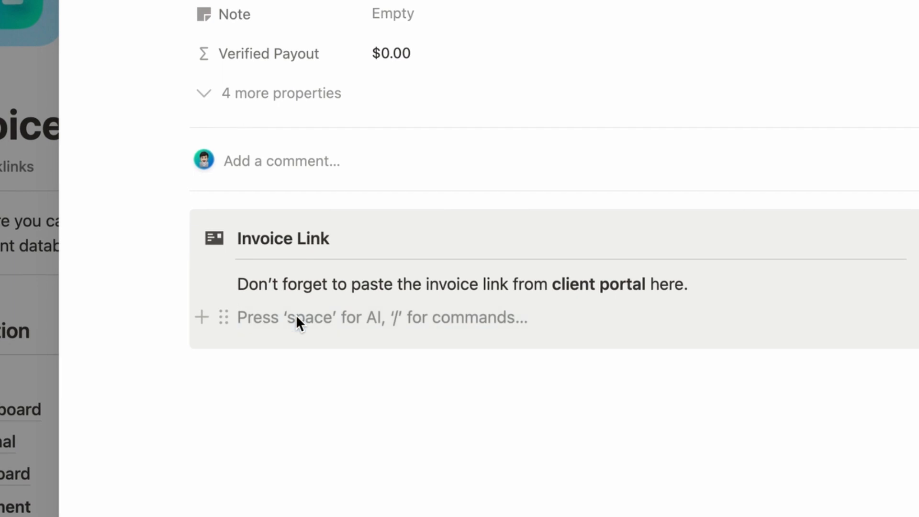
key("super+v")
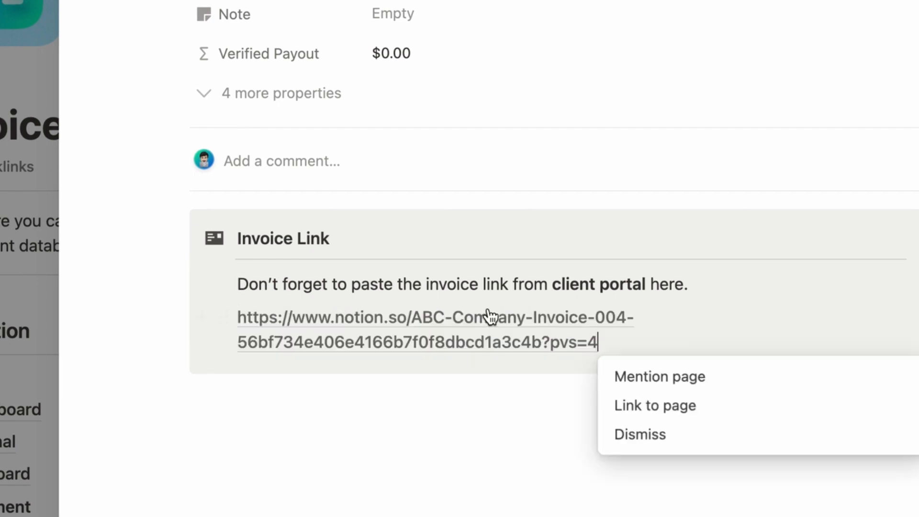
left_click(653, 416)
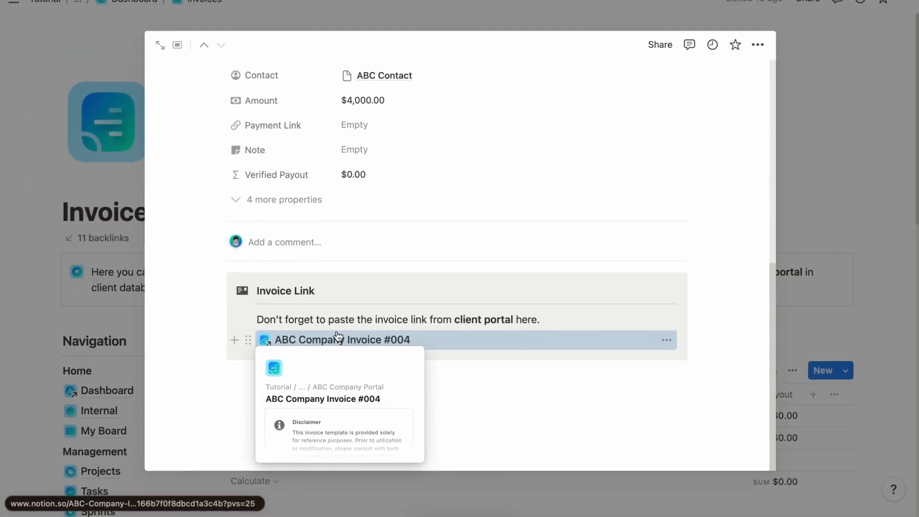
scroll(368, 312, "up", 2)
scroll(338, 335, "up", 1)
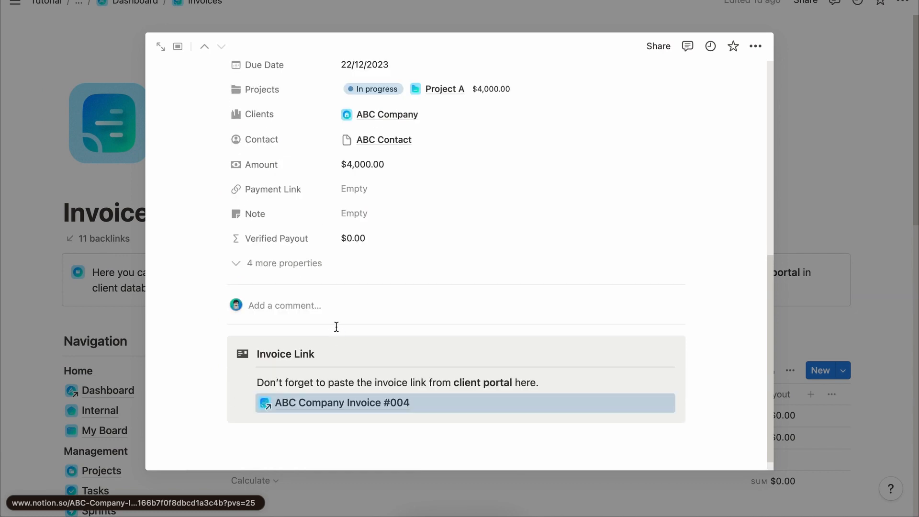
scroll(337, 327, "up", 5)
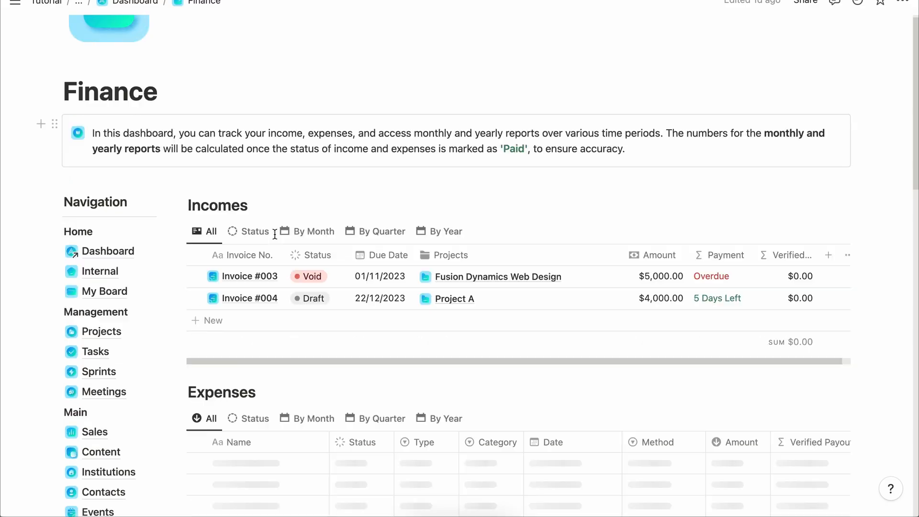
Examine the Incomes, Expenses, Salaries and Monthly Report sections of the Finance page, and check the status field of Invoice #004.
scroll(277, 232, "down", 3)
scroll(273, 234, "up", 1)
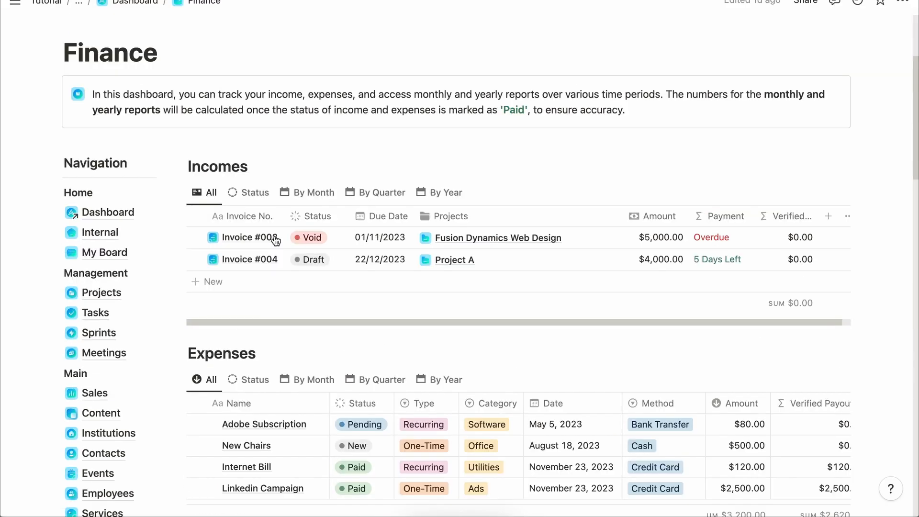
scroll(251, 291, "down", 7)
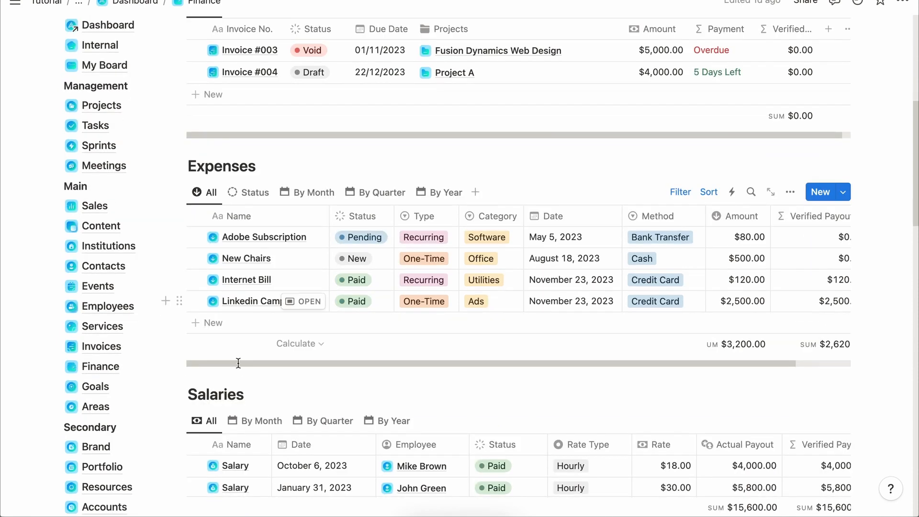
scroll(261, 270, "down", 11)
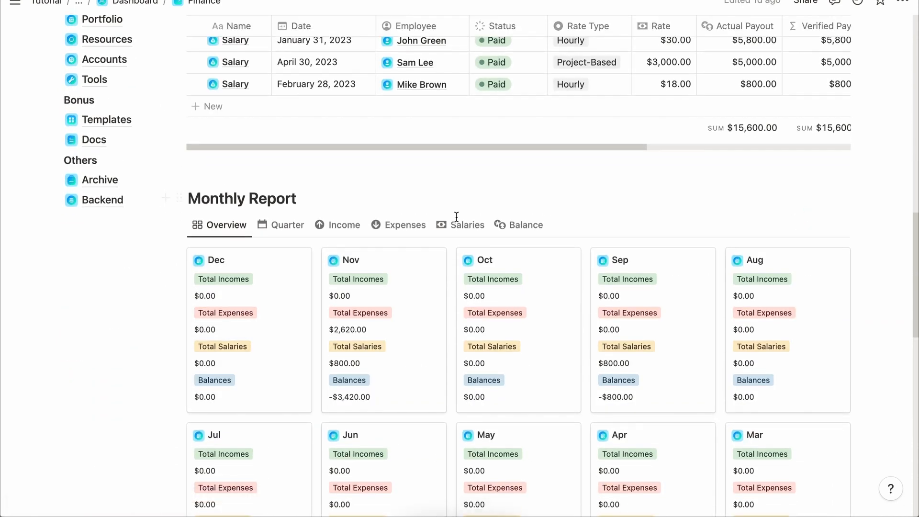
scroll(457, 222, "down", 8)
scroll(254, 224, "up", 20)
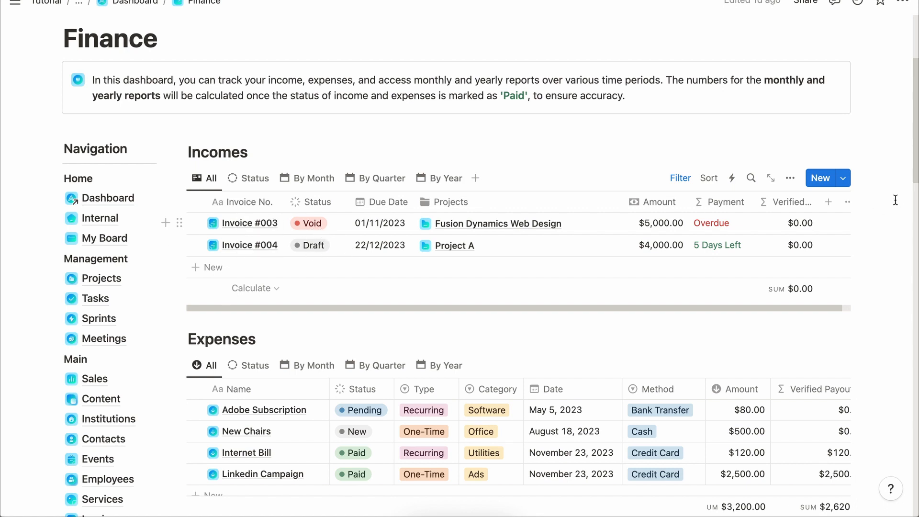
left_click(311, 223)
left_click(322, 365)
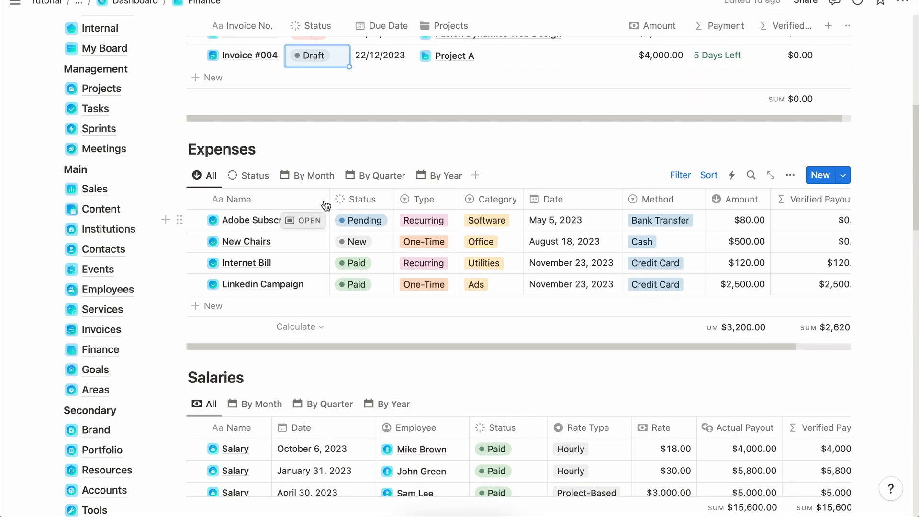
Open the Adobe Subscription expense and examine its properties and available status options.
left_click(306, 220)
scroll(388, 214, "down", 2)
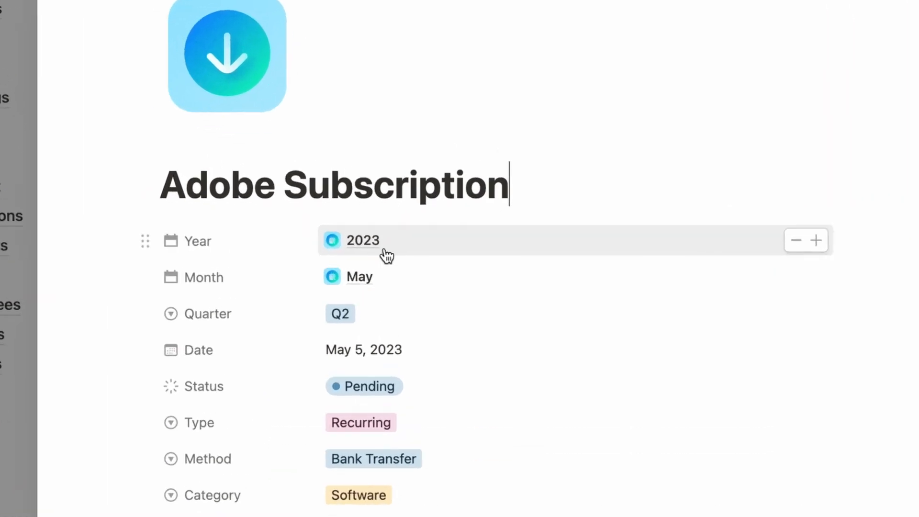
scroll(388, 266, "down", 3)
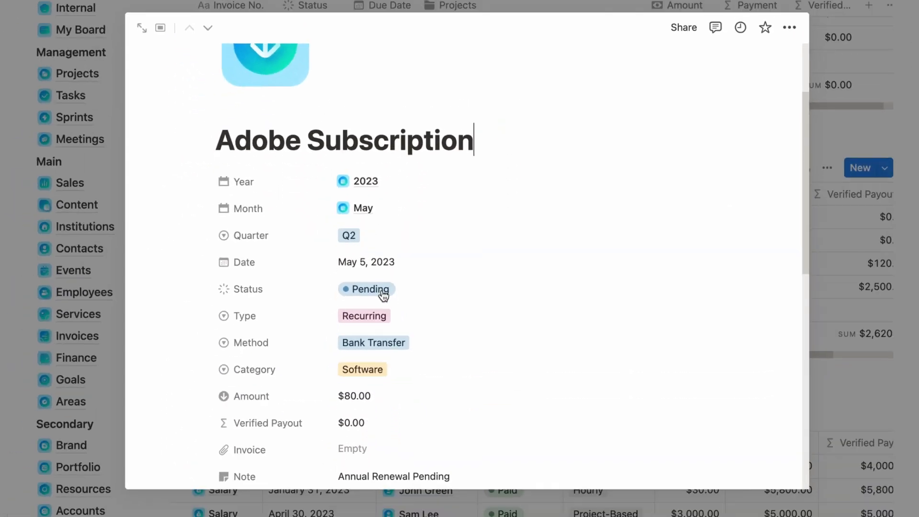
left_click(380, 291)
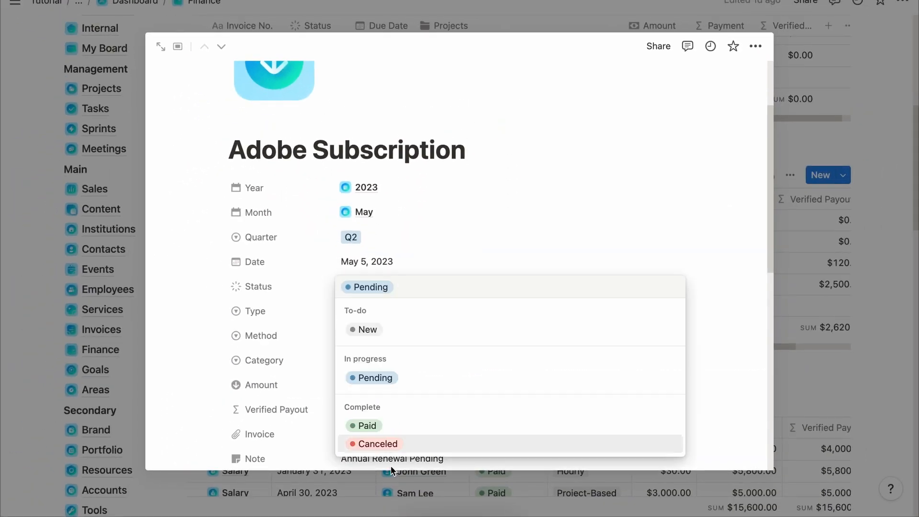
key("Escape")
scroll(407, 311, "down", 5)
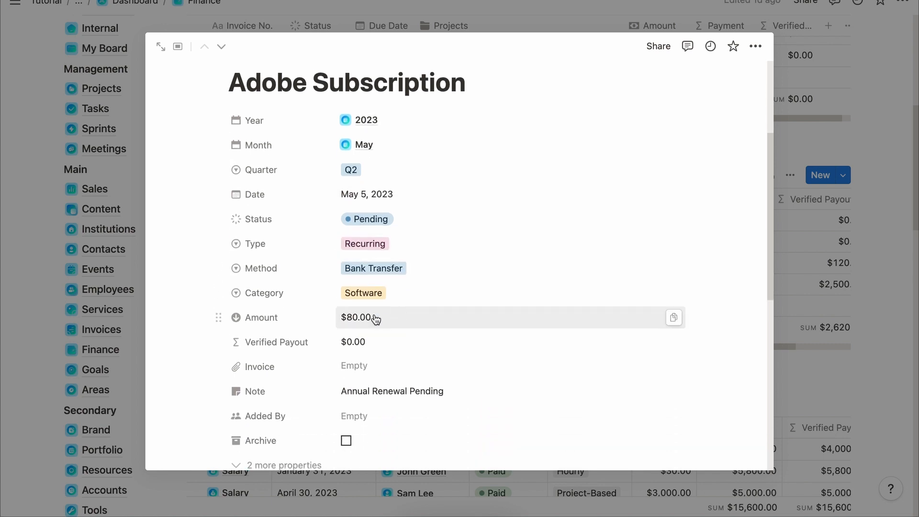
scroll(383, 371, "up", 10)
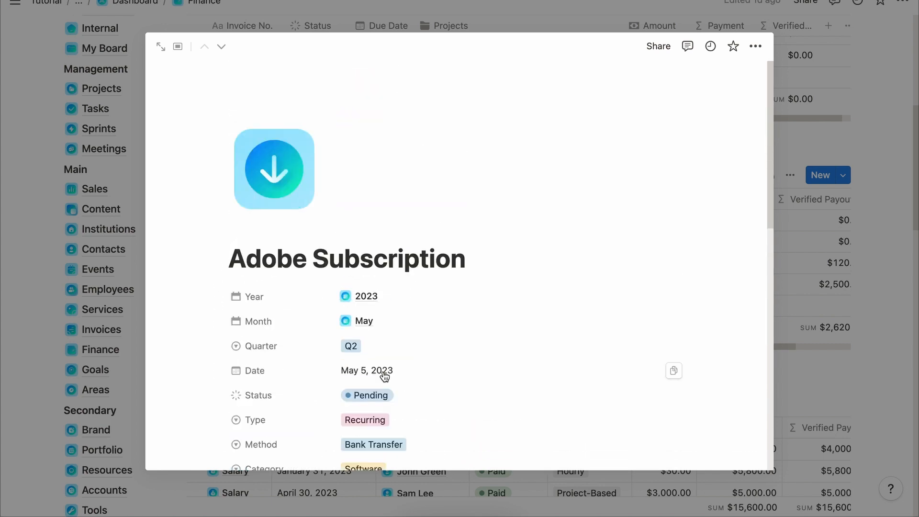
left_click(822, 260)
View the templates available for new expenses, and examine the Salaries table and the Monthly Report overview.
left_click(843, 184)
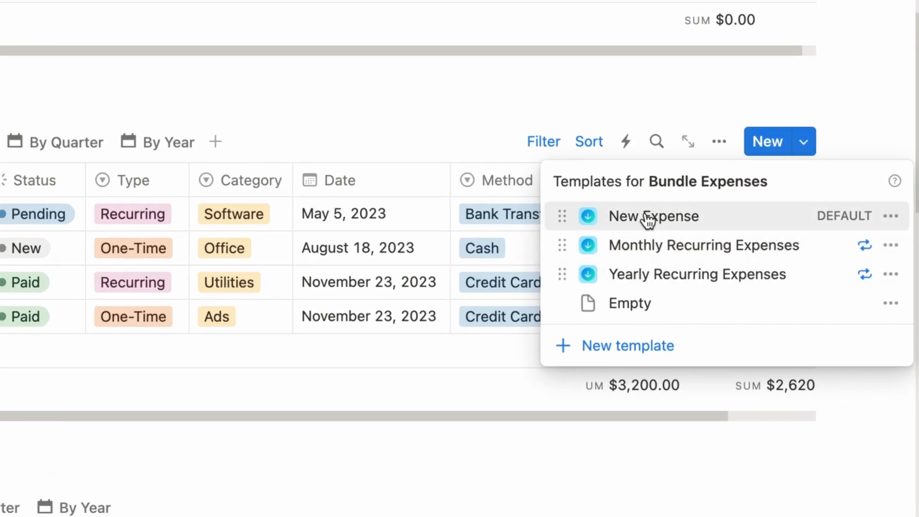
left_click(750, 72)
scroll(63, 261, "down", 3)
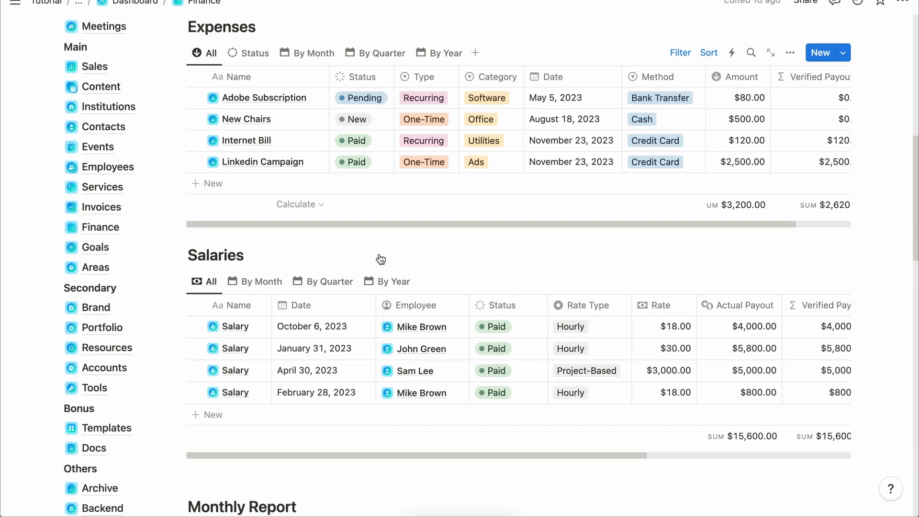
scroll(381, 259, "down", 4)
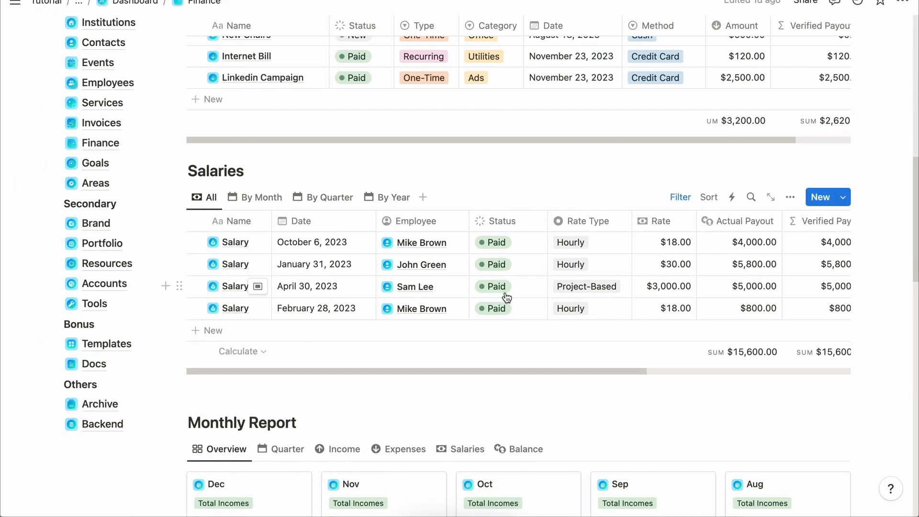
scroll(505, 295, "down", 1)
scroll(262, 242, "down", 5)
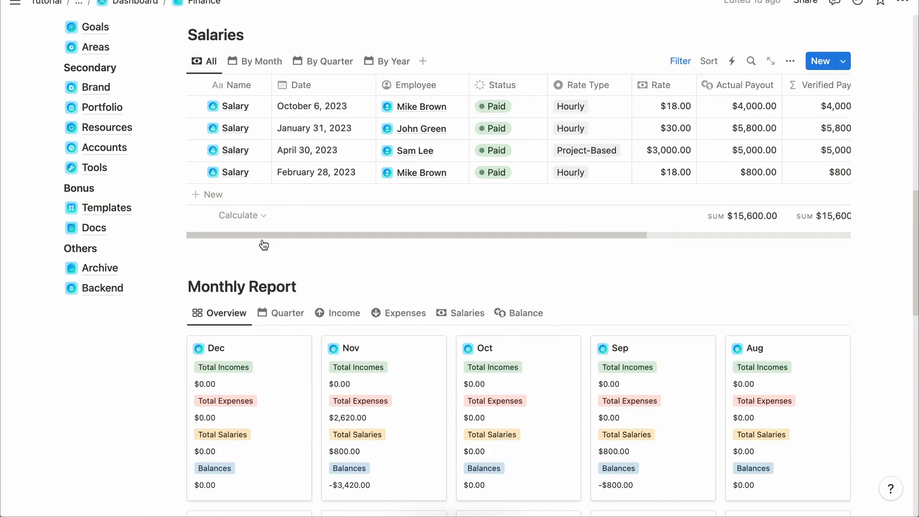
Examine the template options of the Monthly Report database, including the monthly repeat setting of its report template.
scroll(263, 243, "down", 3)
left_click(843, 235)
left_click(897, 281)
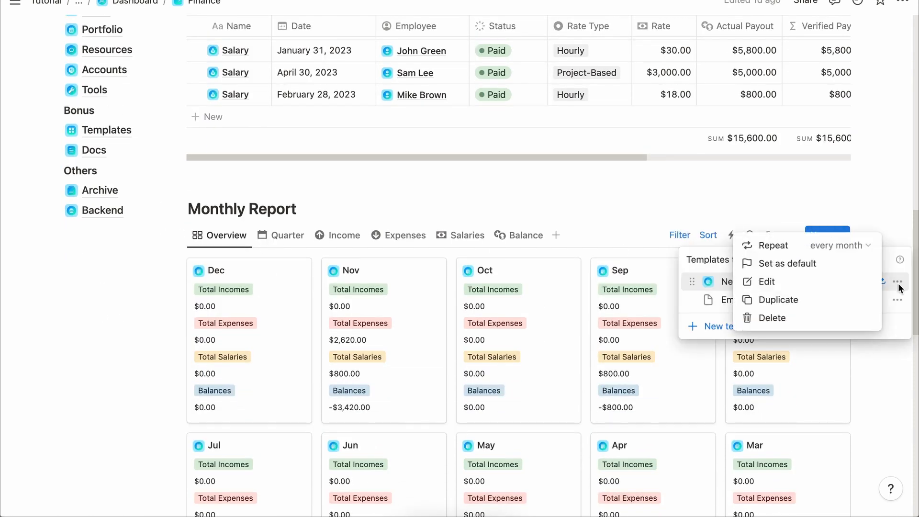
left_click(837, 246)
left_click(907, 219)
left_click(907, 219)
left_click(866, 155)
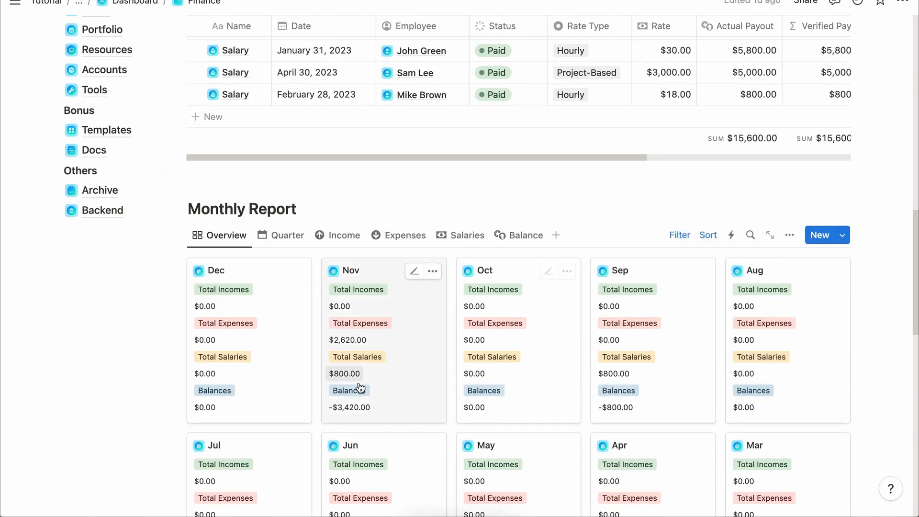
Open the Nov monthly report to examine its sums, and view the linked 2023 year report.
left_click(433, 308)
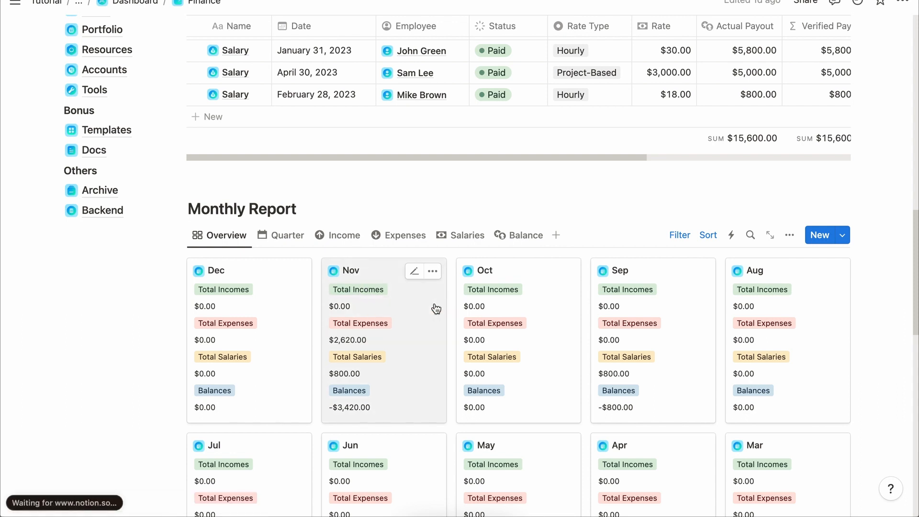
scroll(414, 345, "down", 2)
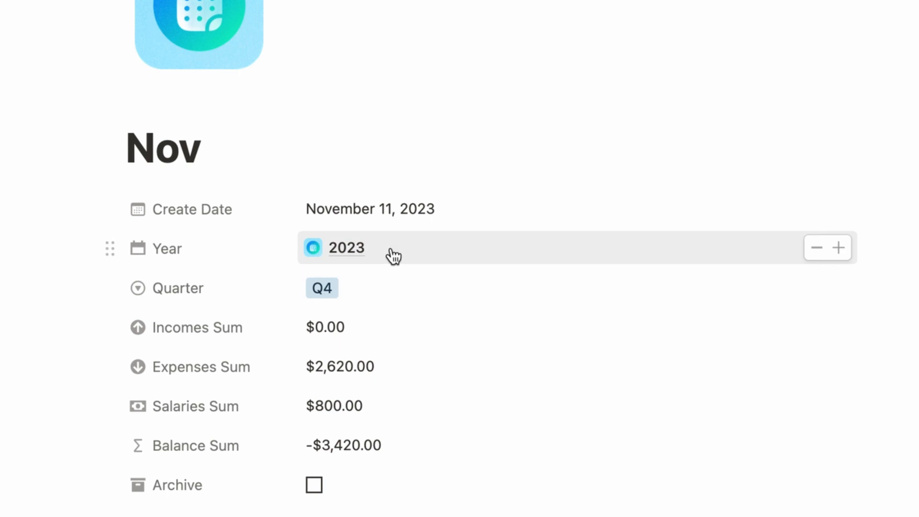
left_click(691, 235)
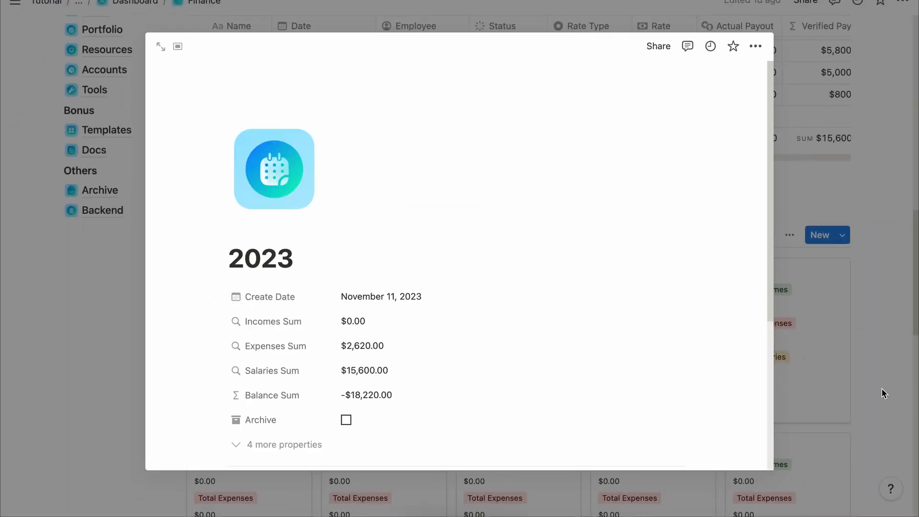
left_click(872, 387)
Examine the filter rules of the Incomes table's All view, including the value chosen for the Year rule.
scroll(522, 402, "up", 20)
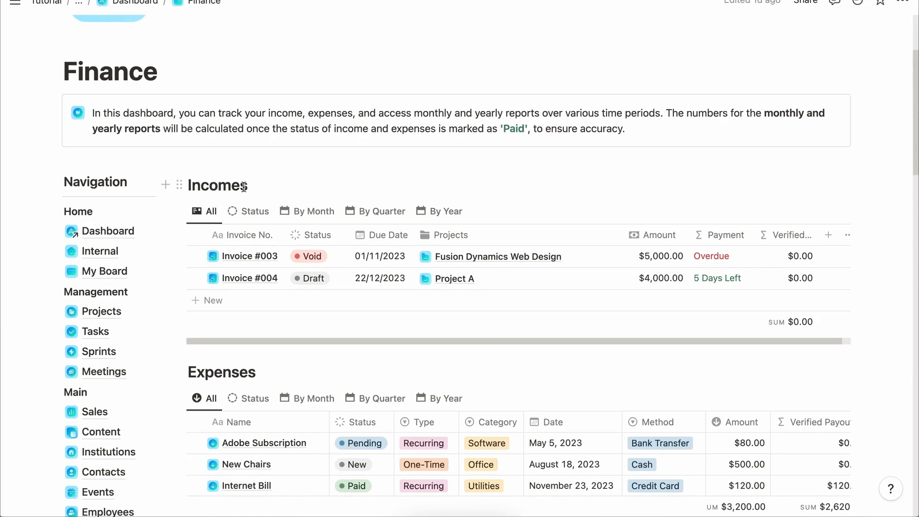
left_click(685, 211)
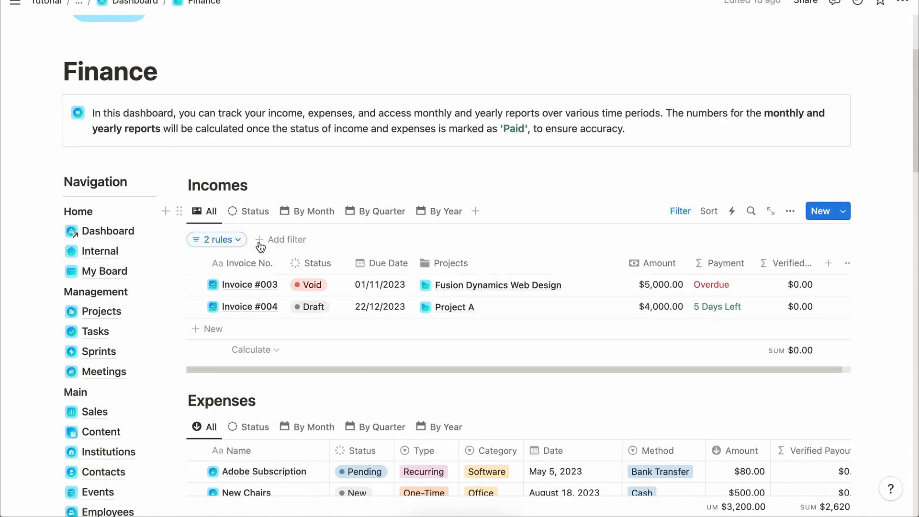
left_click(231, 240)
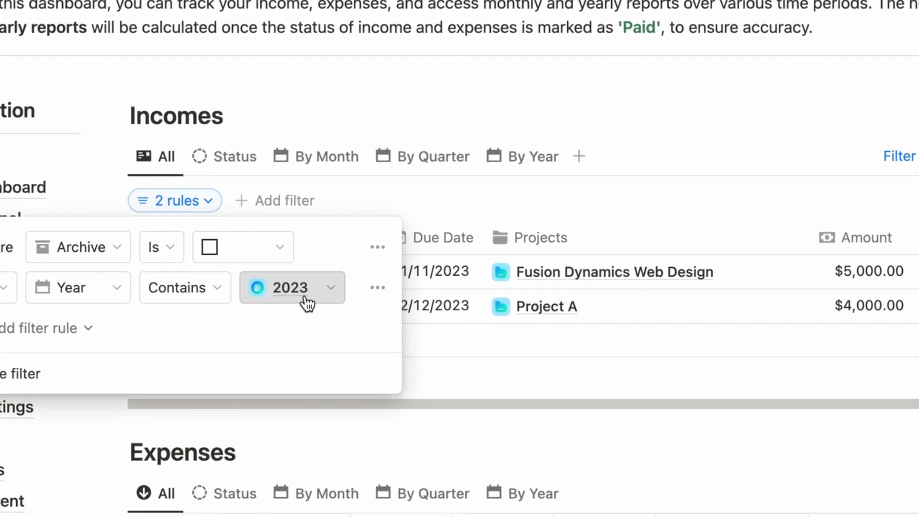
left_click(301, 298)
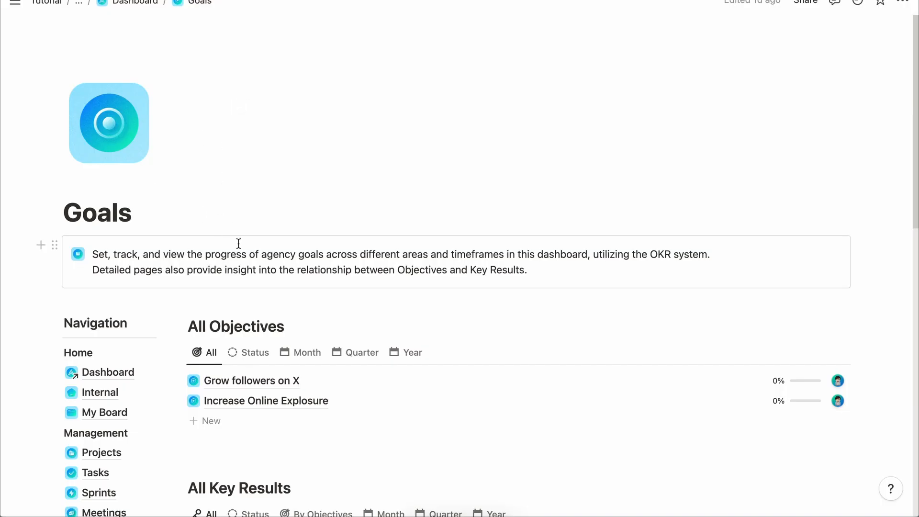
Add a new objective under All Objectives on the Goals page and examine its available properties.
scroll(239, 243, "down", 1)
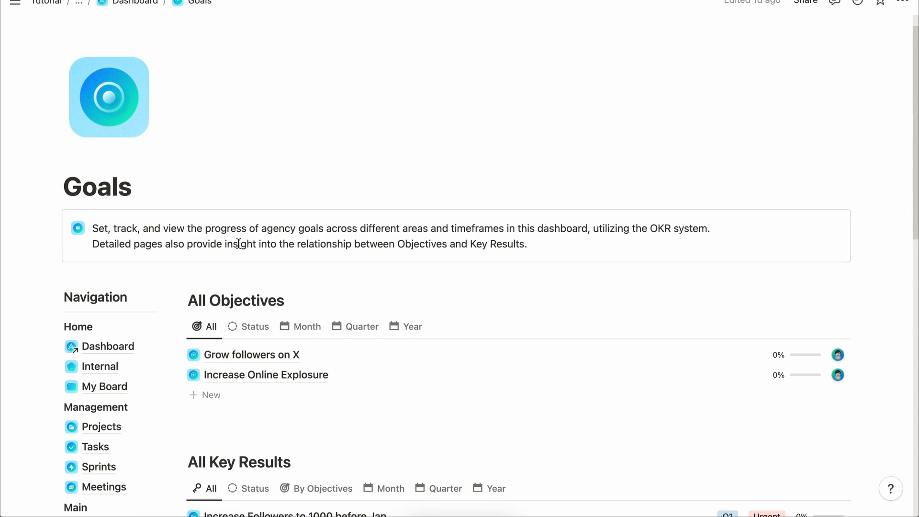
scroll(239, 244, "down", 3)
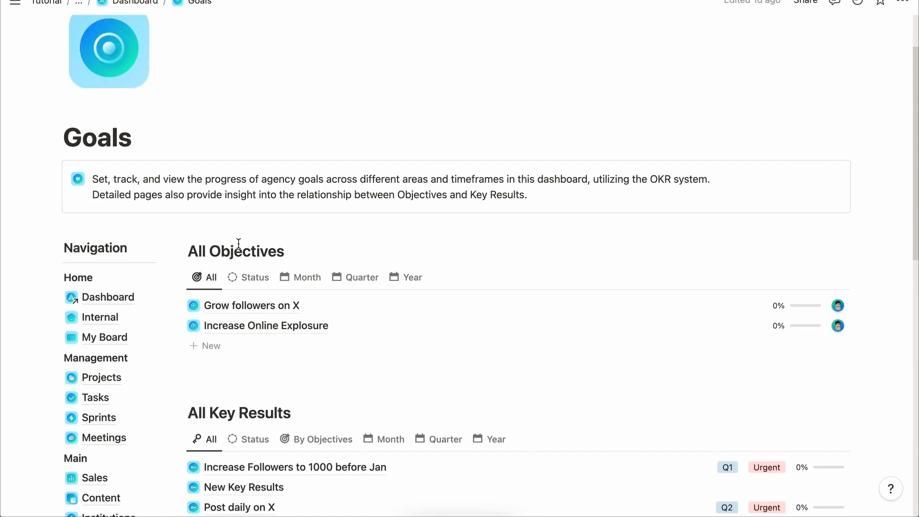
scroll(239, 243, "down", 2)
left_click(211, 295)
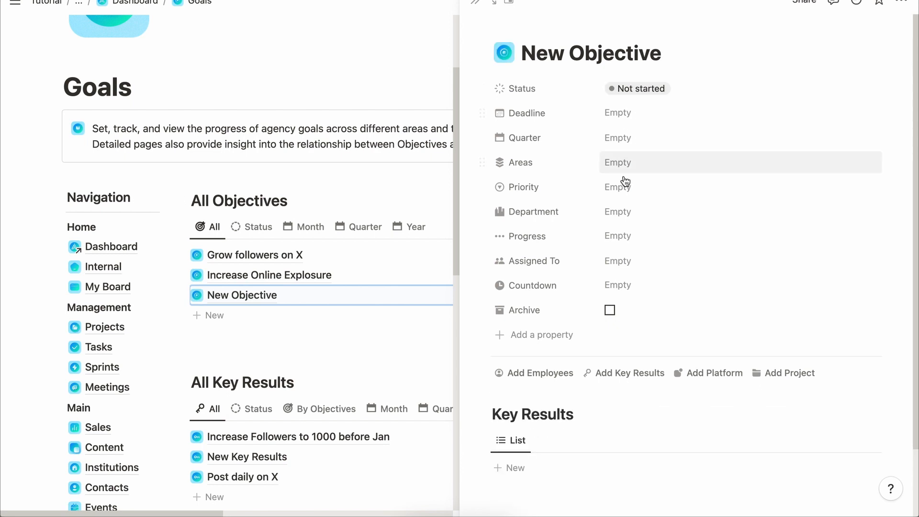
scroll(630, 346, "down", 1)
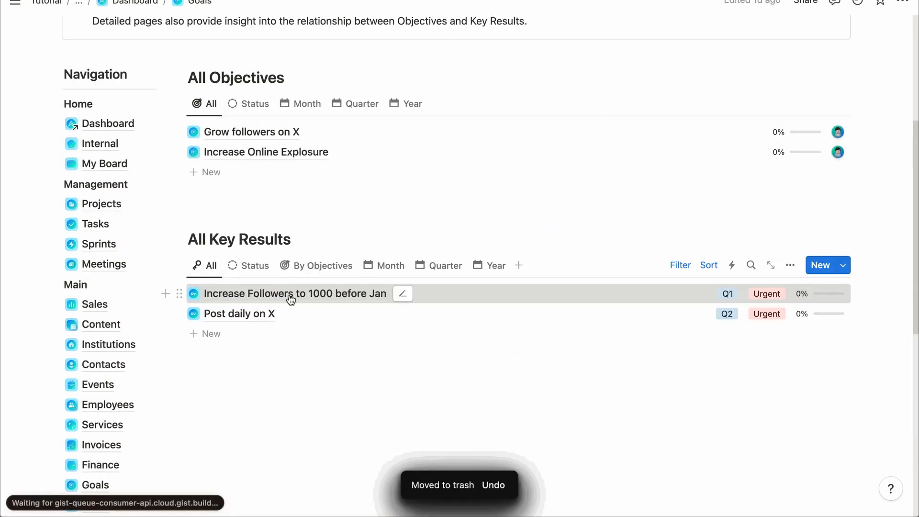
Open the key result "Increase Followers to 1000 before Jan" and examine its properties and linked projects.
left_click(290, 298)
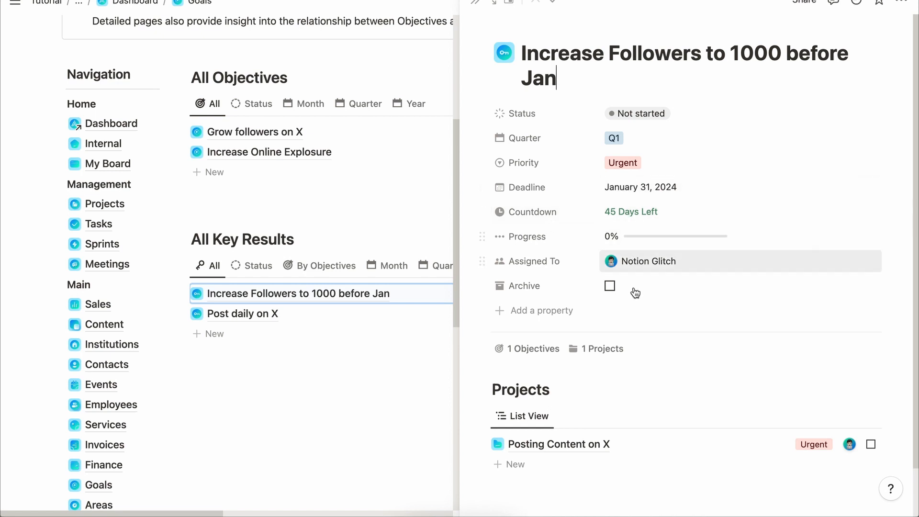
scroll(634, 292, "down", 1)
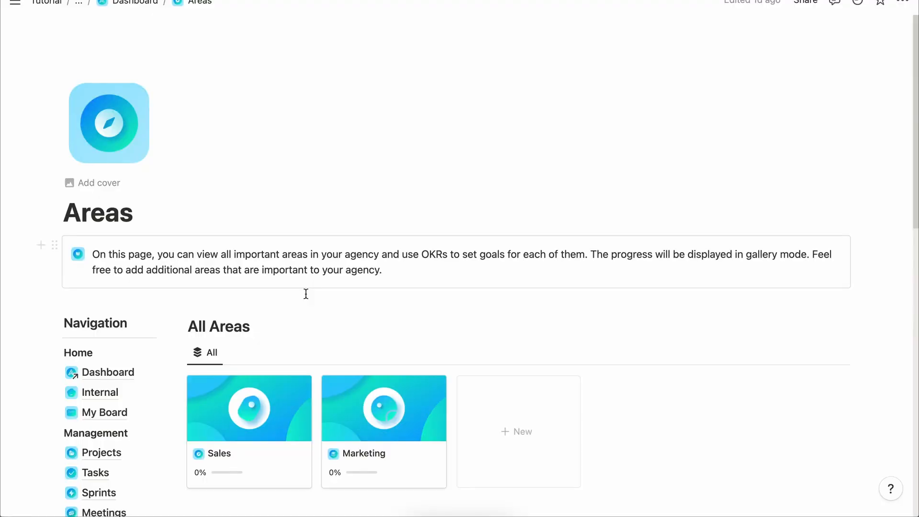
Open the Marketing area on the Areas page and examine its vision, progress and linked objectives.
scroll(304, 292, "down", 5)
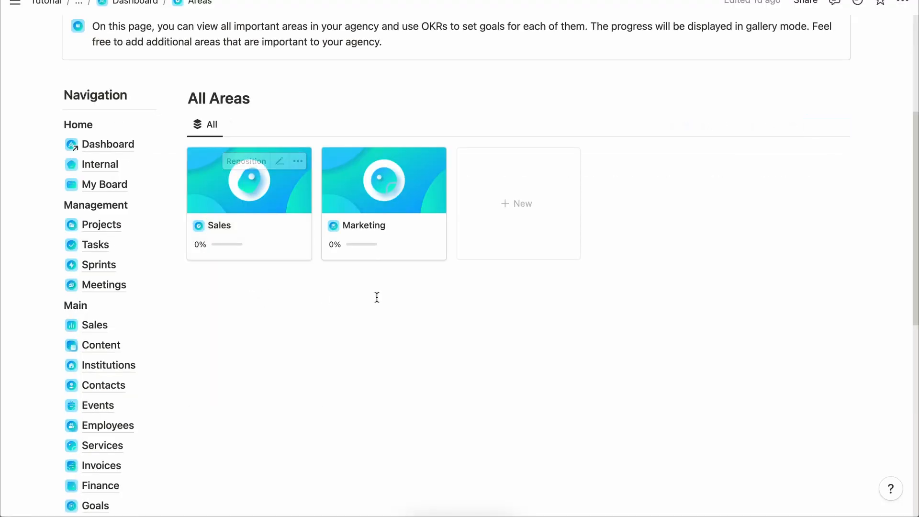
left_click(386, 204)
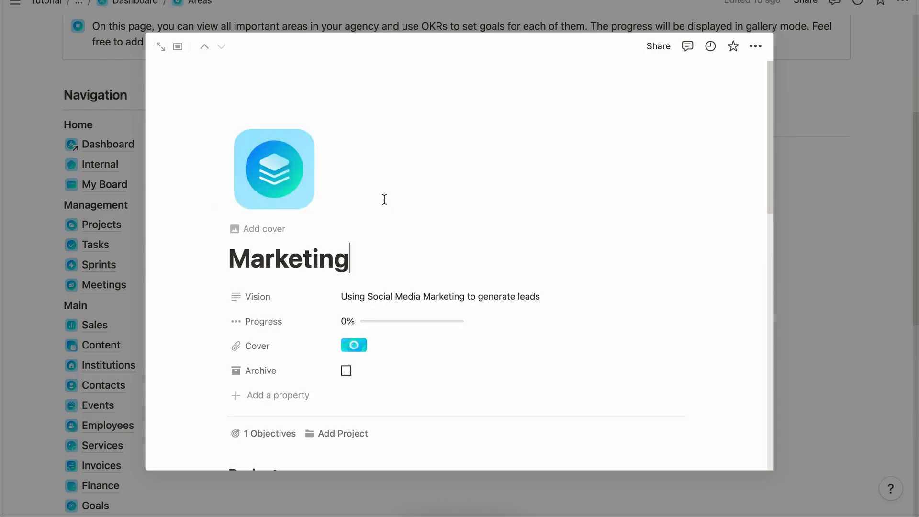
scroll(380, 209, "down", 2)
Open the Market Research asset on the Brand page and review its guidance, notes section and positioning diagram.
scroll(380, 210, "down", 3)
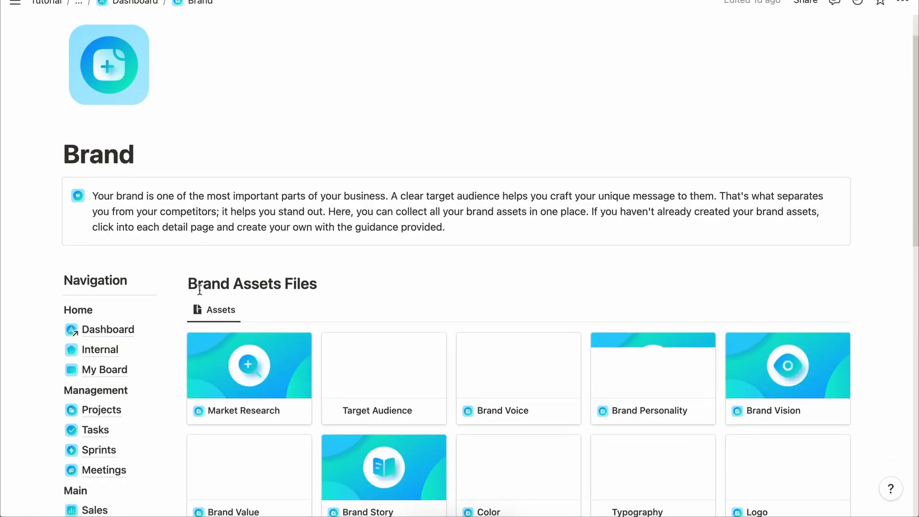
scroll(198, 292, "down", 3)
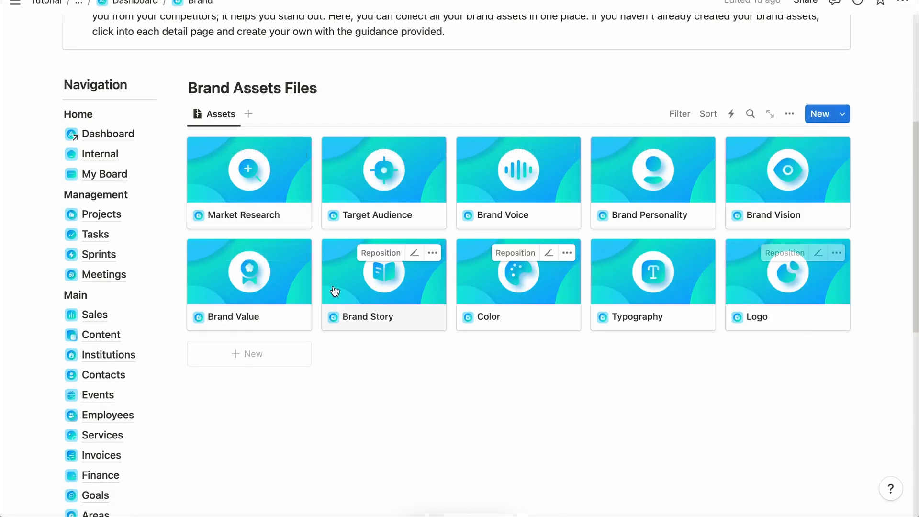
left_click(259, 199)
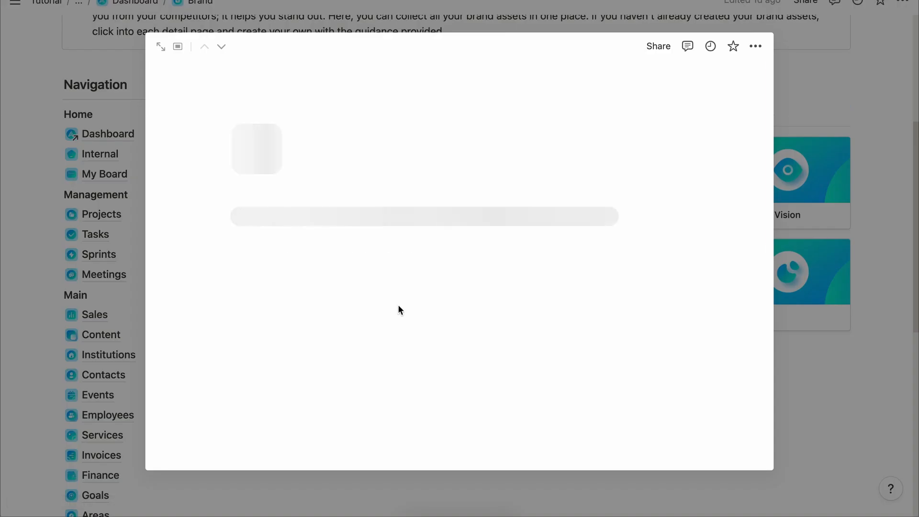
scroll(398, 304, "down", 3)
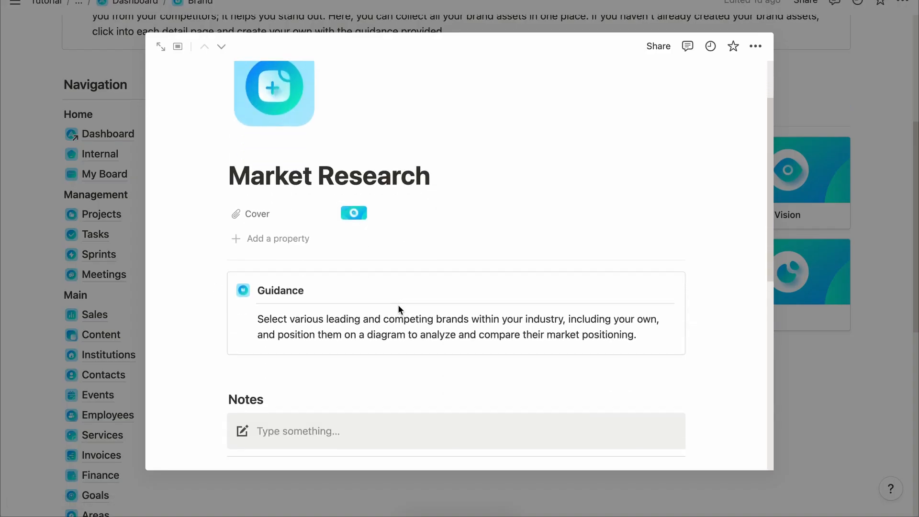
scroll(398, 305, "down", 5)
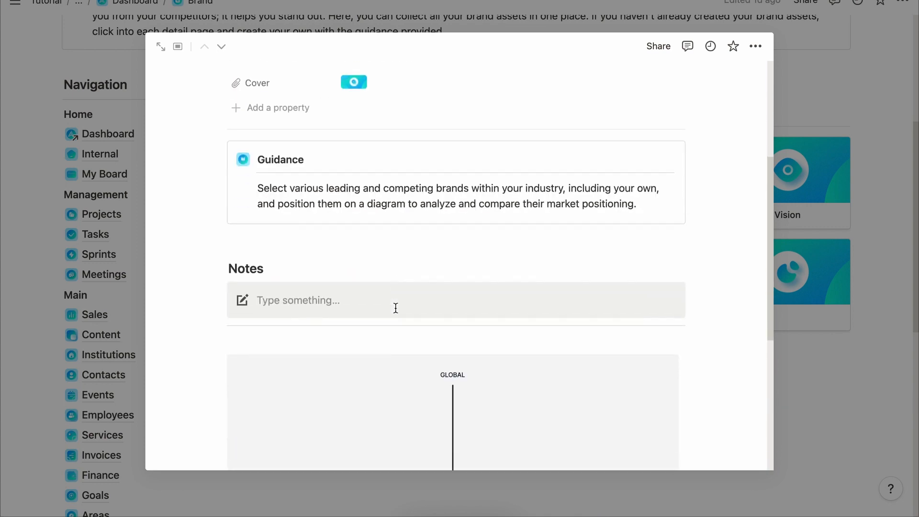
scroll(396, 308, "down", 10)
scroll(396, 308, "up", 18)
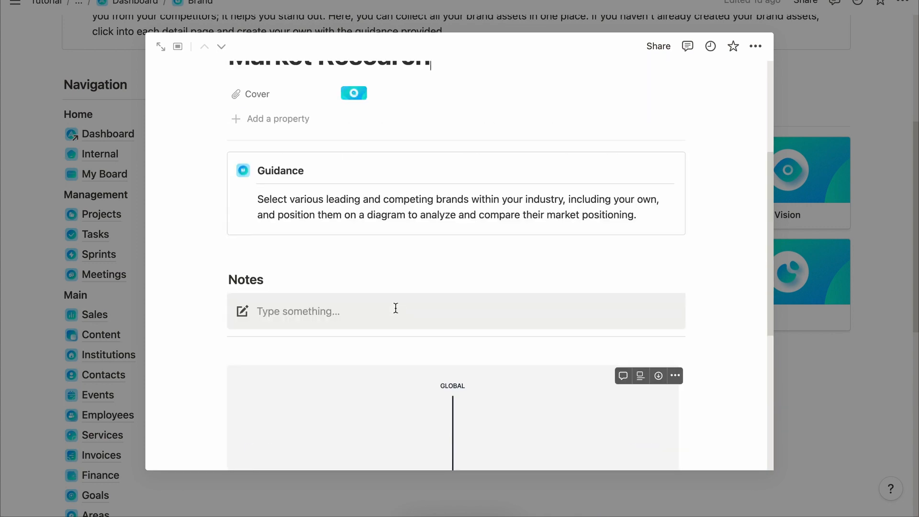
left_click(806, 316)
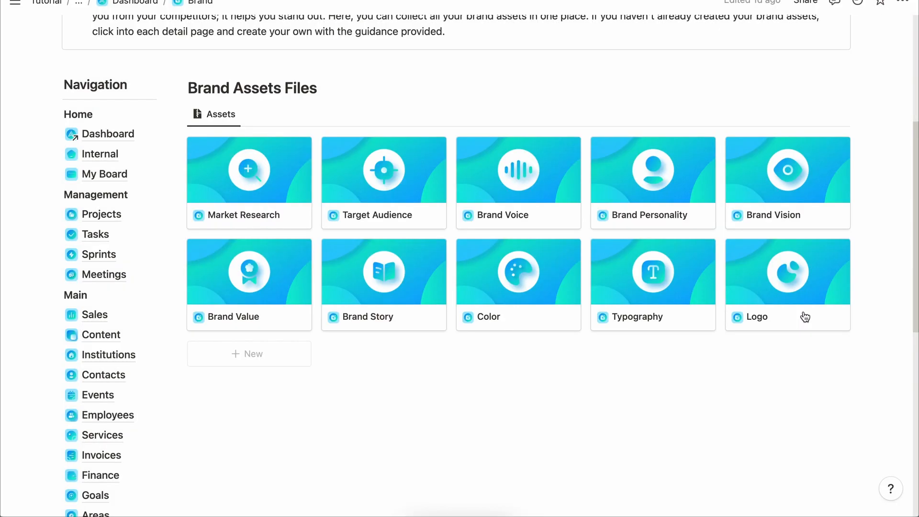
Open the Target Audience brand asset and review its guidance, user diagram and audience questions.
left_click(412, 197)
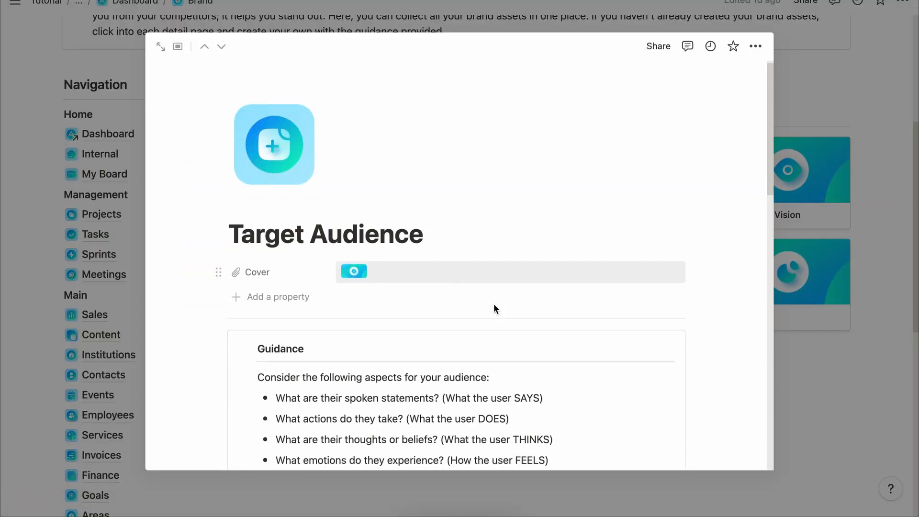
scroll(494, 307, "down", 7)
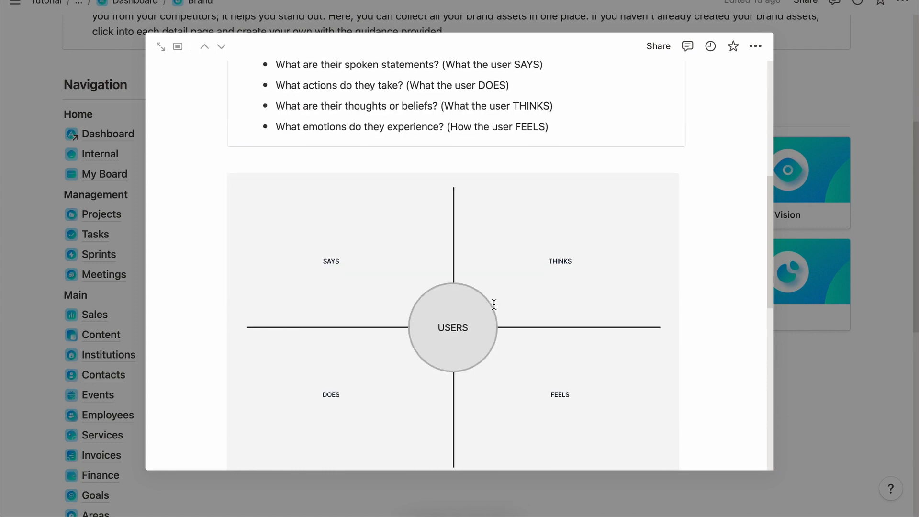
scroll(495, 304, "down", 4)
scroll(496, 306, "down", 5)
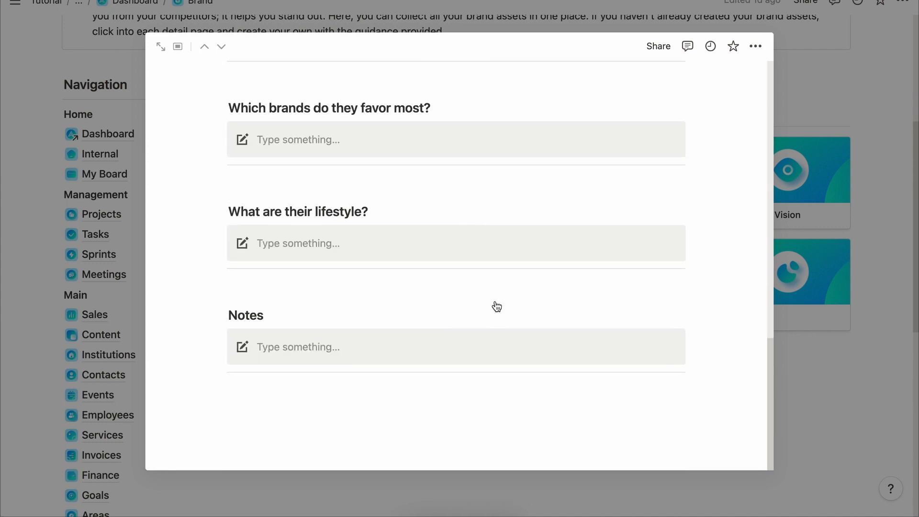
scroll(495, 306, "up", 20)
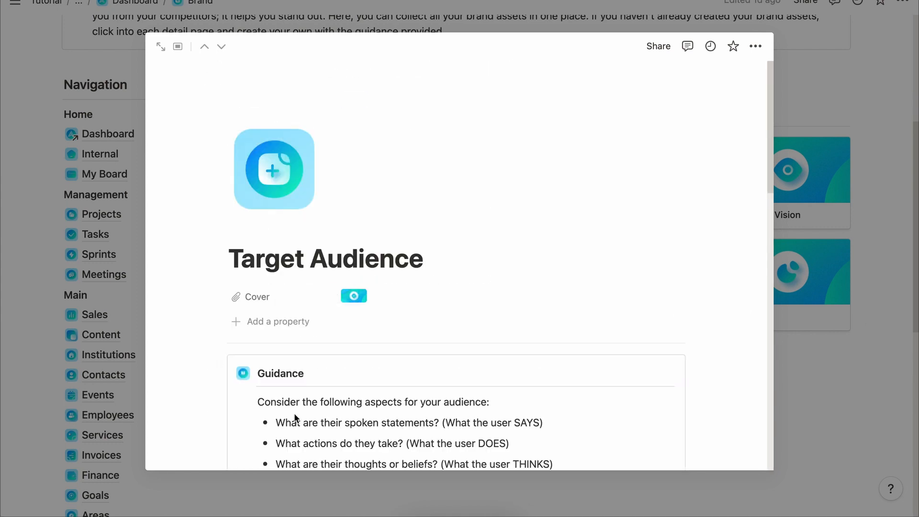
left_click(127, 431)
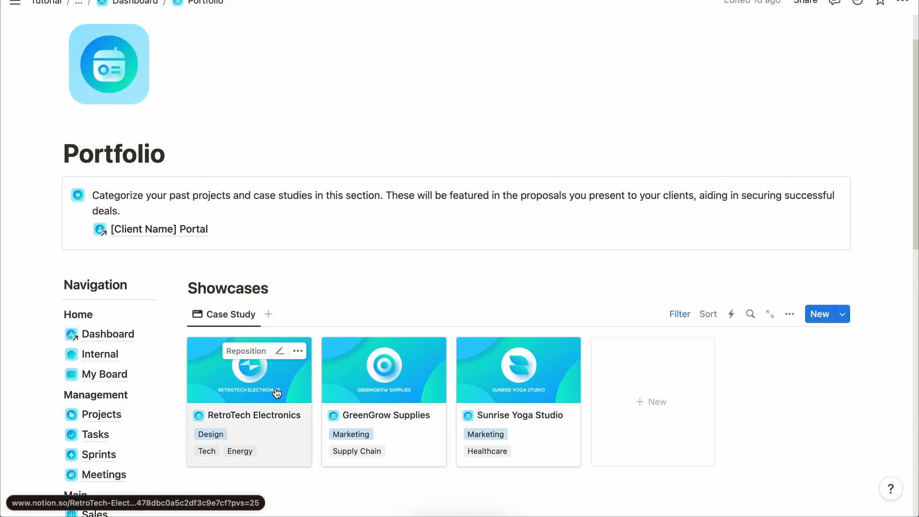
Open the RetroTech Electronics case study on the Portfolio page and review its properties, objectives and solution strategy.
left_click(275, 391)
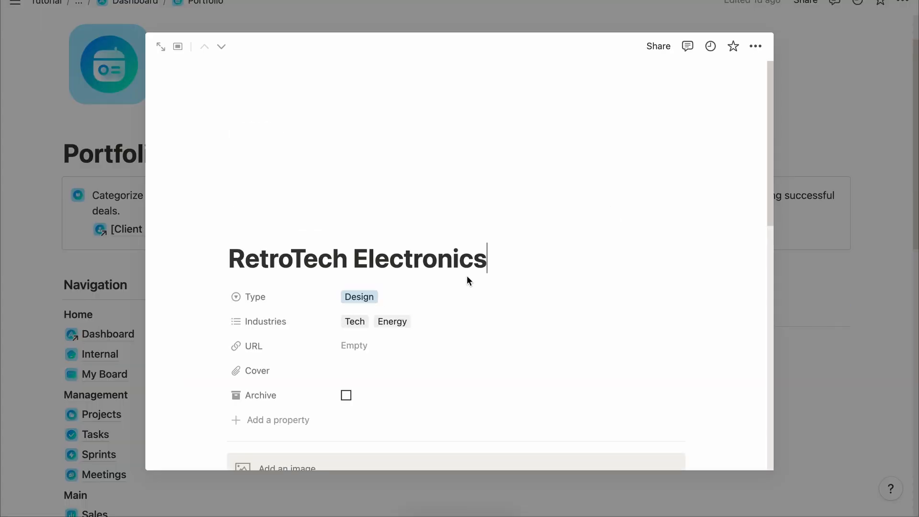
left_click(350, 300)
left_click(519, 237)
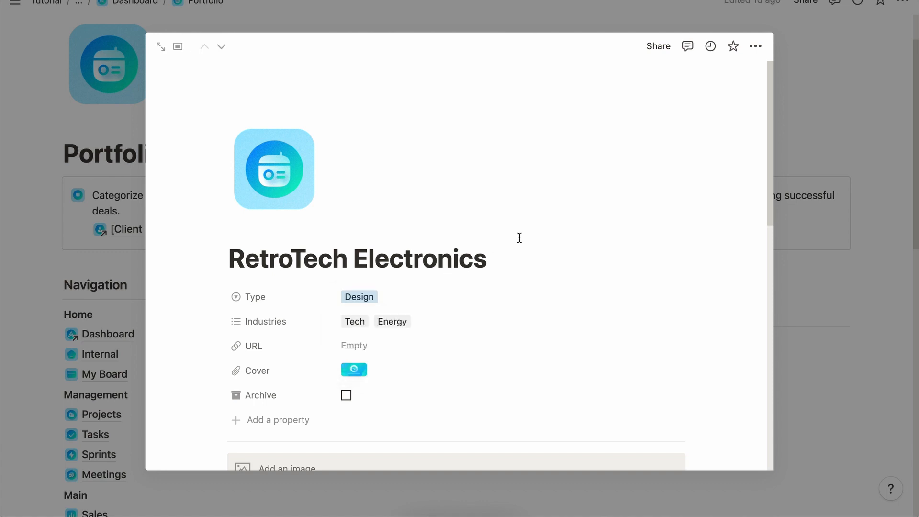
scroll(519, 238, "down", 2)
left_click(479, 231)
left_click(511, 179)
scroll(482, 266, "down", 4)
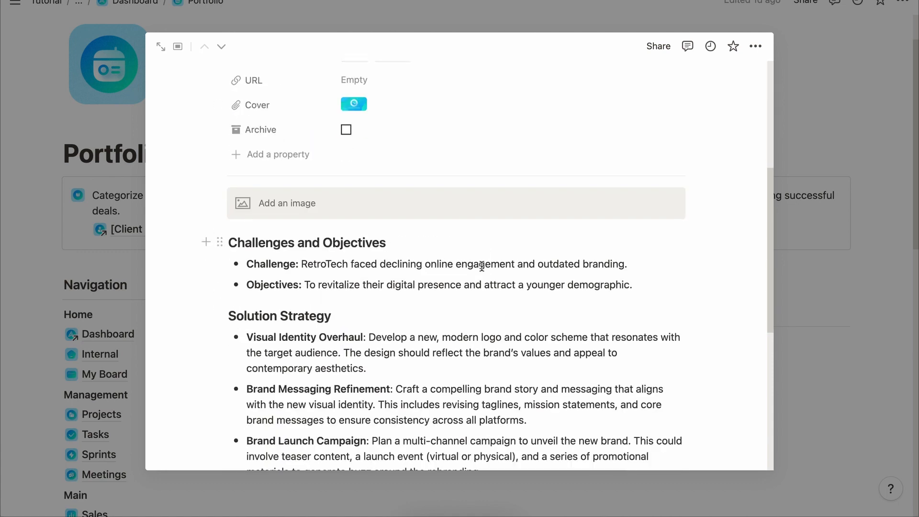
scroll(482, 267, "down", 7)
key("Escape")
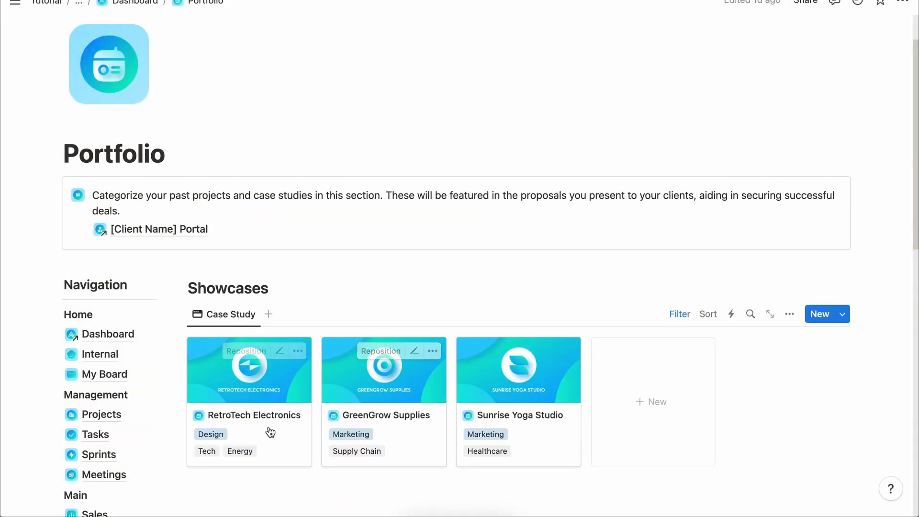
Open the [Client Name] Portal page linked from the Portfolio page, and open its [Client Name] Proposal.
left_click(144, 229)
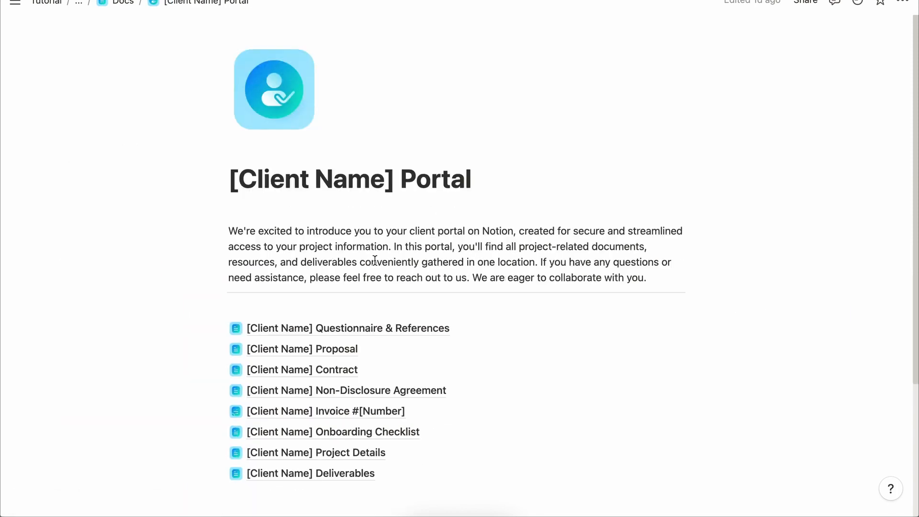
scroll(375, 260, "down", 1)
left_click(334, 294)
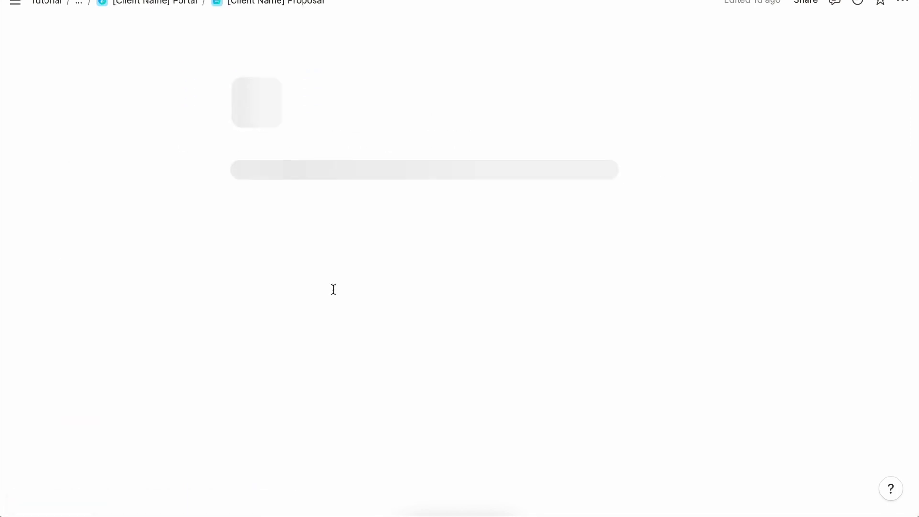
Read through the [Client Name] Proposal, covering pricing and payment terms, timeline, previous project examples, team and closing thoughts.
scroll(332, 291, "down", 8)
scroll(333, 290, "down", 5)
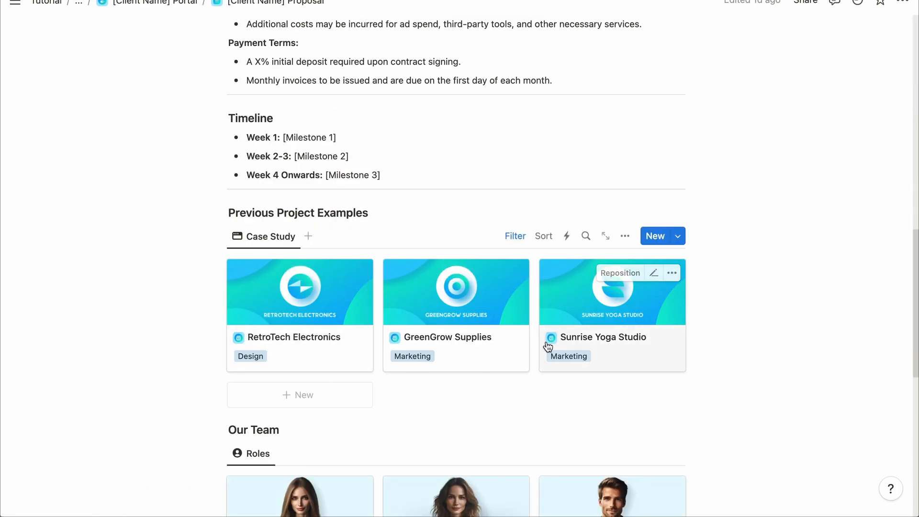
scroll(546, 341, "up", 13)
scroll(362, 228, "down", 15)
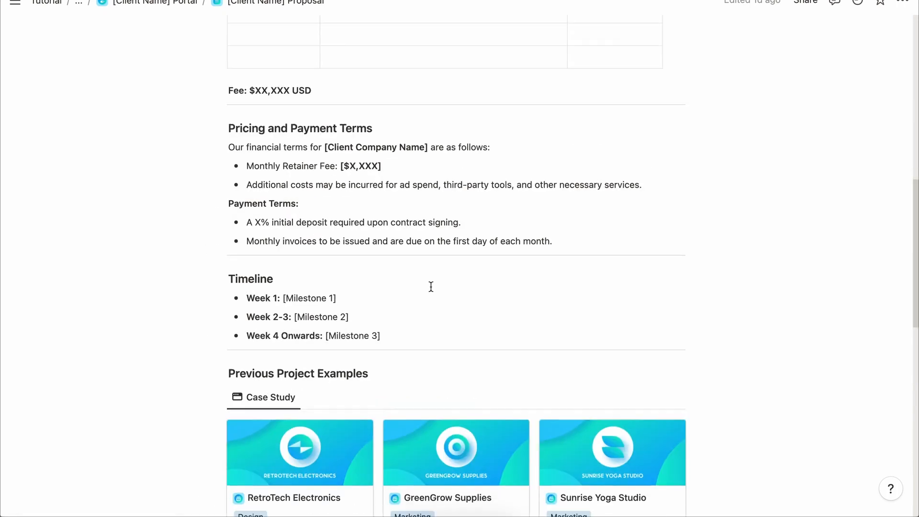
scroll(440, 365, "down", 7)
scroll(462, 367, "up", 3)
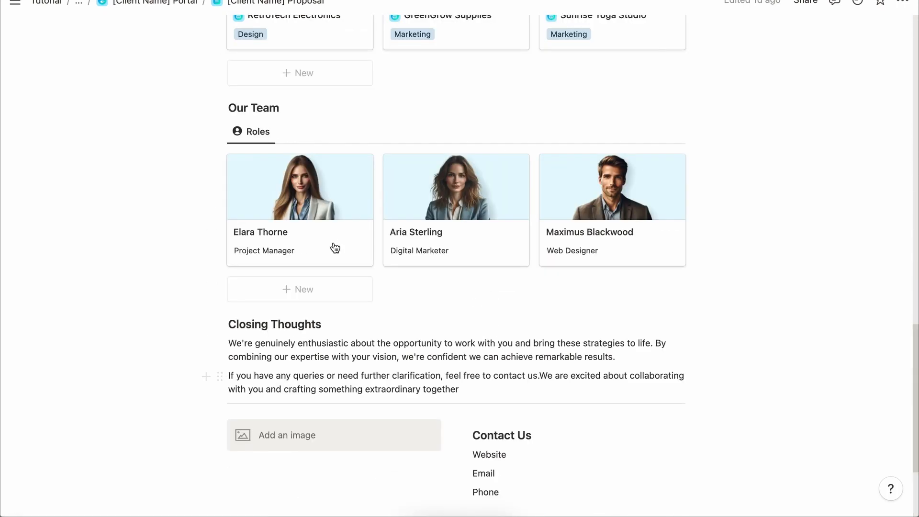
scroll(403, 137, "up", 5)
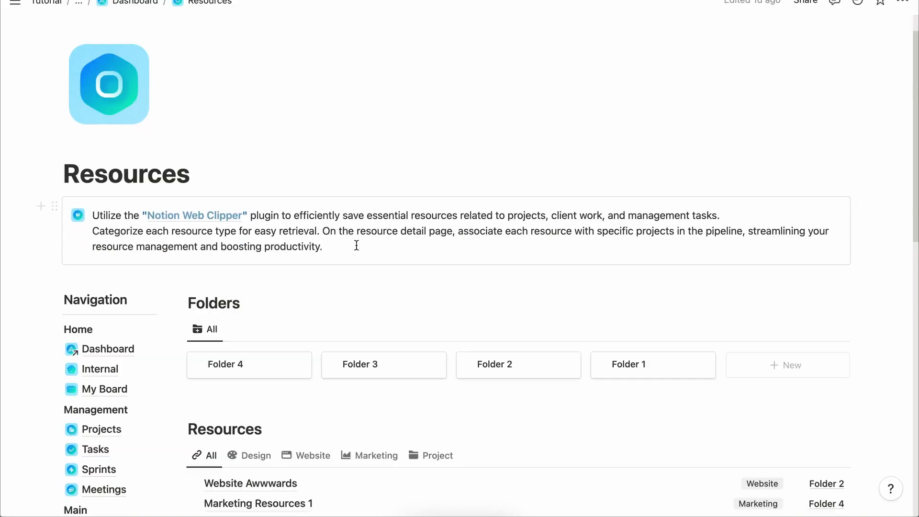
Review the Resources page's guidance, its folders and its list of categorized resources.
scroll(354, 246, "down", 3)
left_click(270, 245)
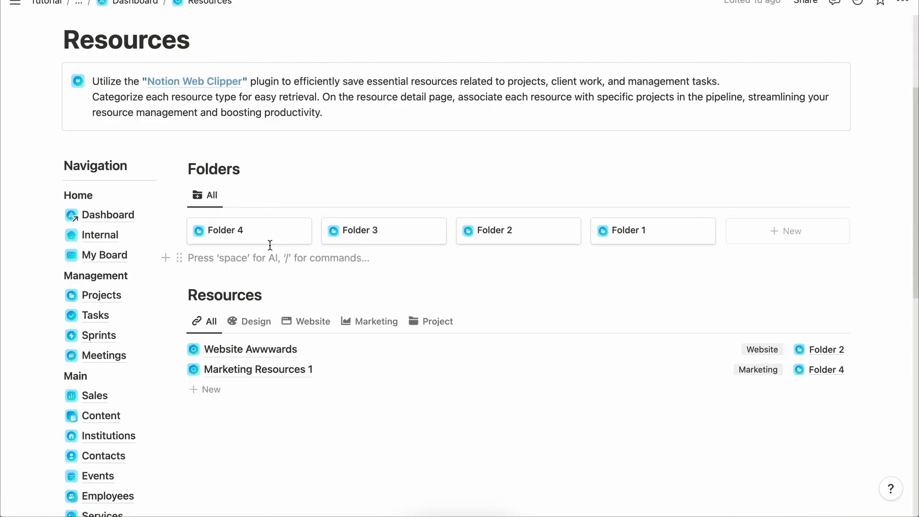
left_click(245, 324)
left_click(206, 330)
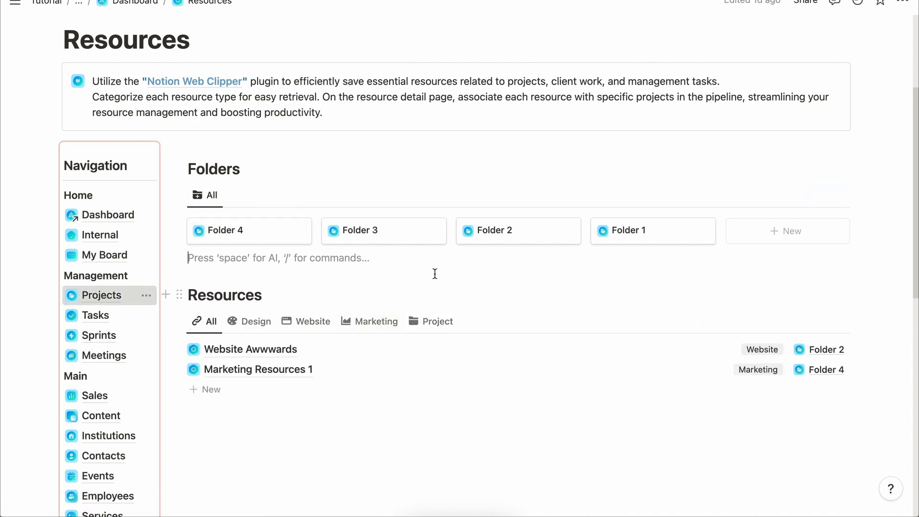
Open the Fusion Dynamics Web Design project from the Projects page's Client's Pipeline and examine its properties, sprints and invoice section.
scroll(309, 366, "down", 3)
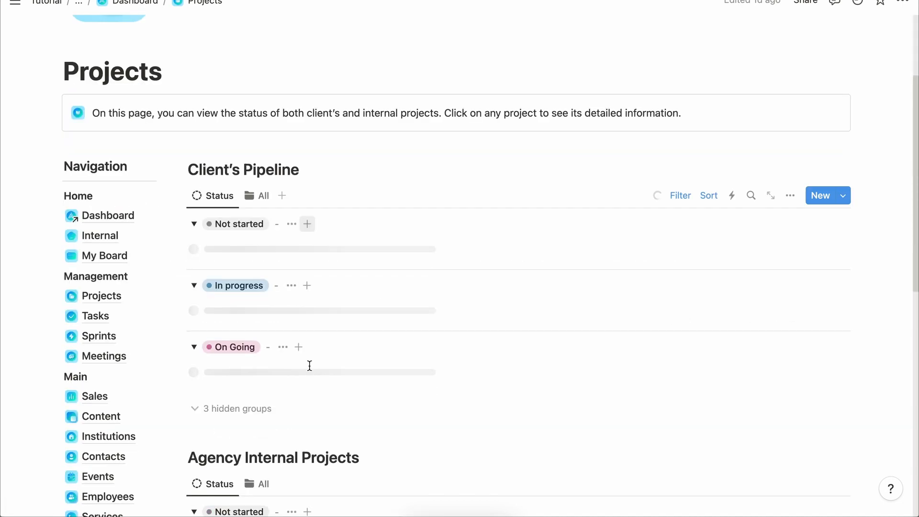
left_click(251, 257)
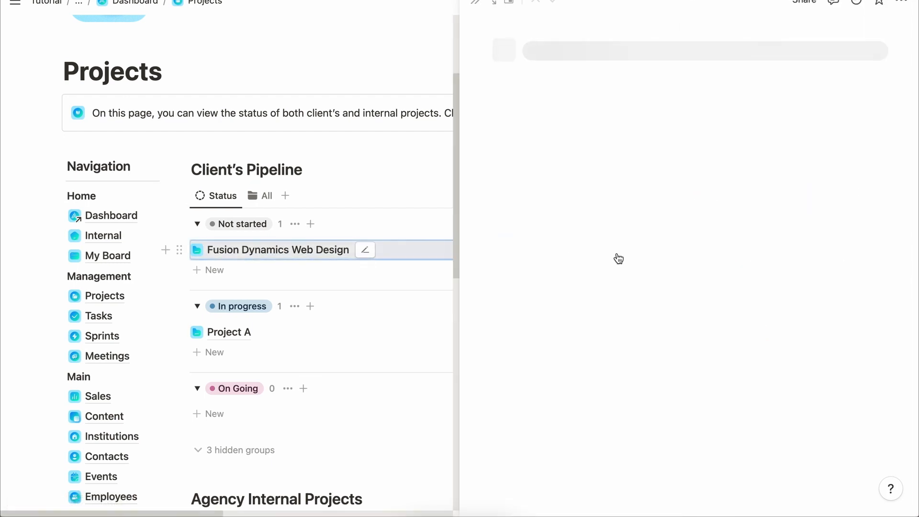
scroll(618, 258, "down", 10)
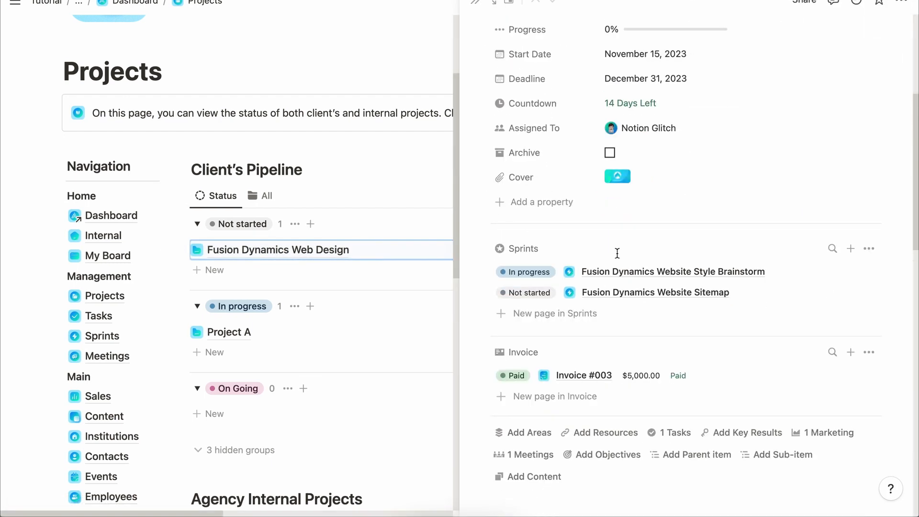
left_click(588, 273)
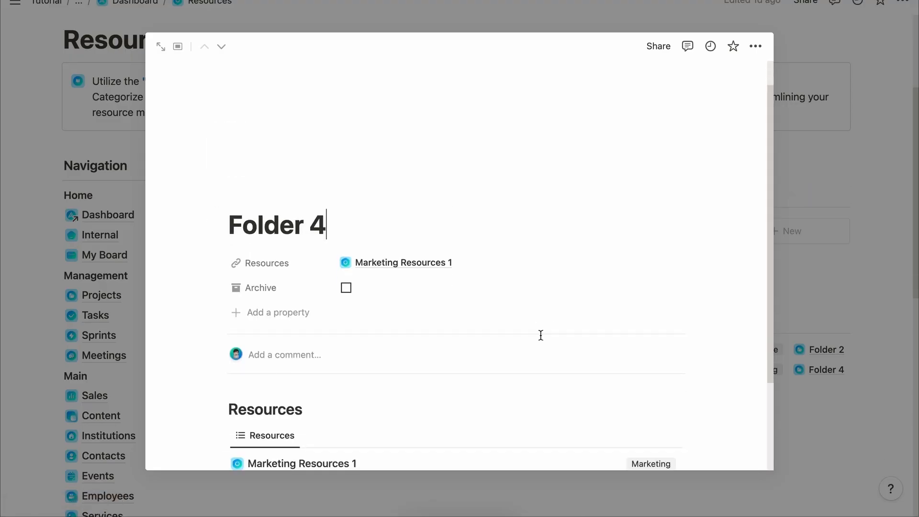
Open Marketing Resources 1 from Folder 4 on the Resources page, and examine its folder options, other properties and embed blocks.
scroll(421, 271, "down", 3)
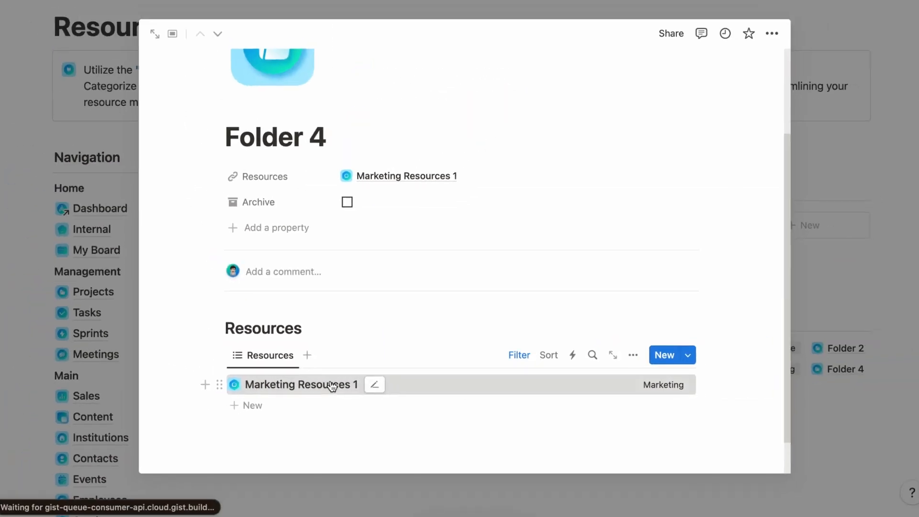
left_click(332, 384)
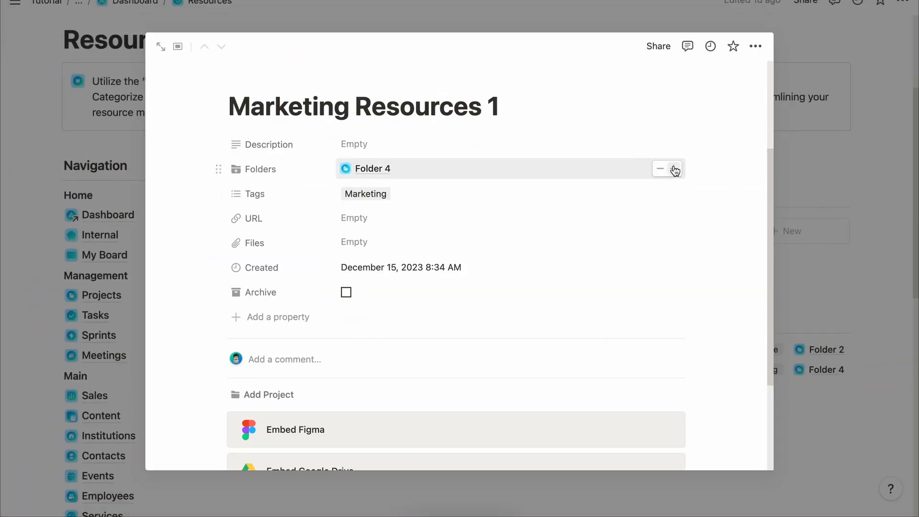
left_click(675, 170)
left_click(593, 170)
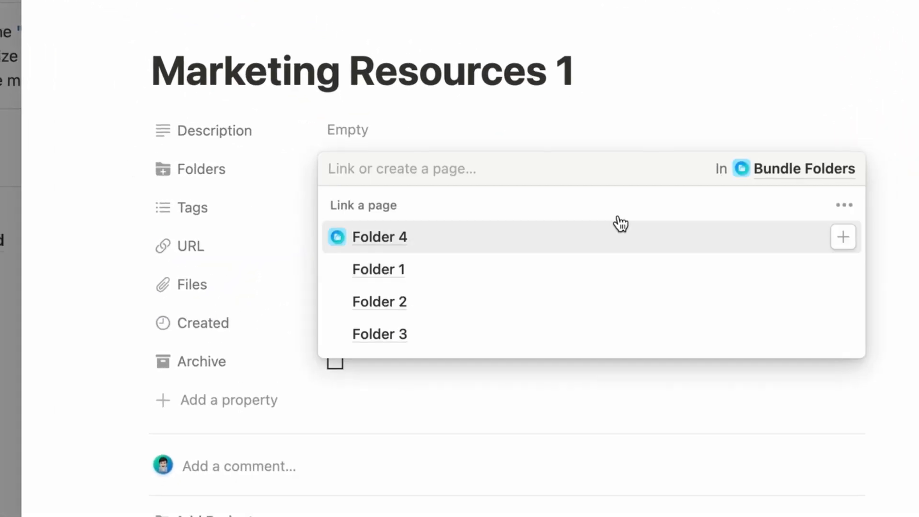
left_click(550, 237)
left_click(554, 126)
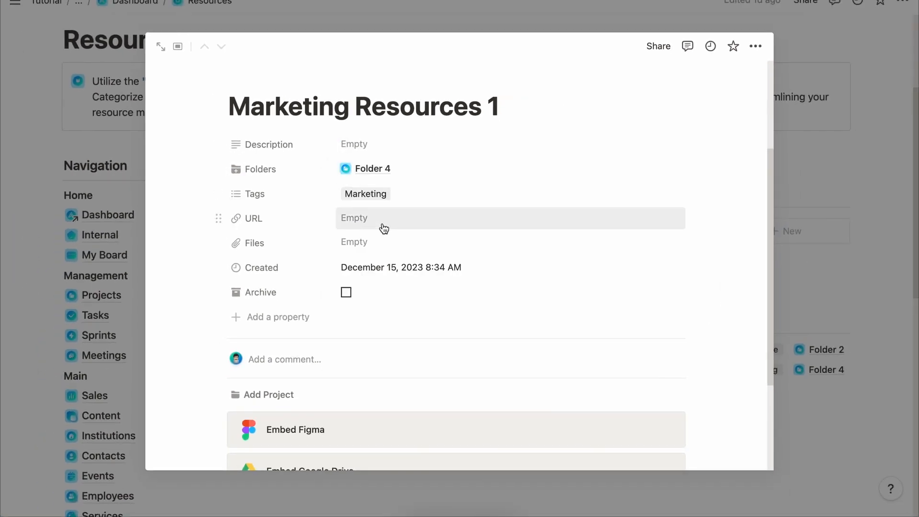
scroll(384, 227, "down", 3)
scroll(396, 225, "up", 6)
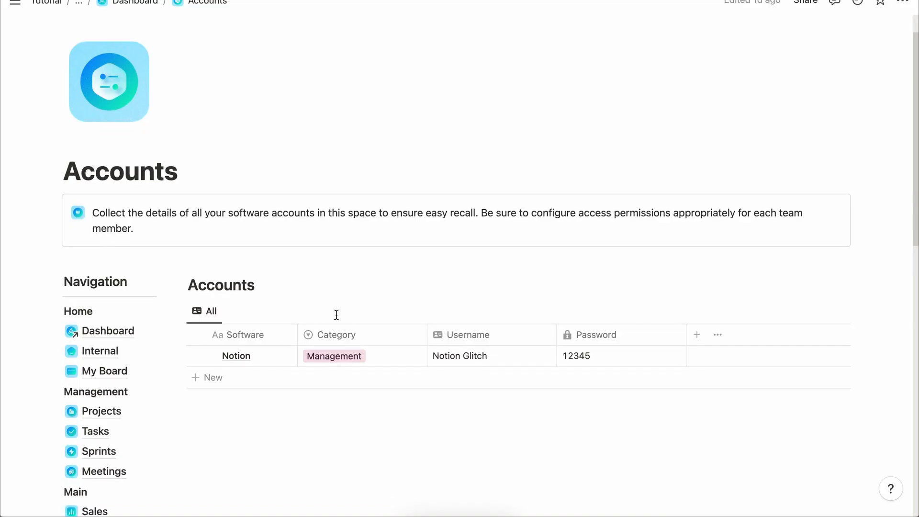
Look over the Accounts page and the Tools page, including the Notion tool's details and the tools grouped by function.
scroll(336, 315, "down", 3)
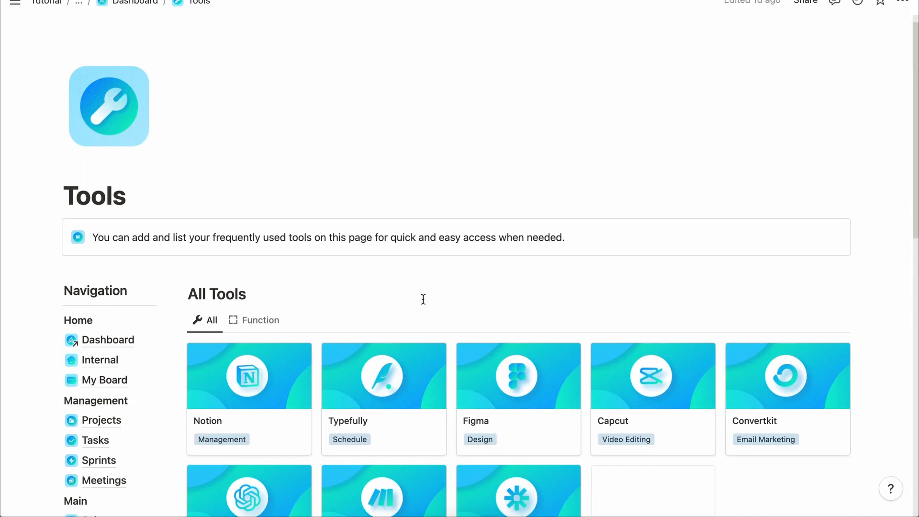
scroll(423, 300, "down", 2)
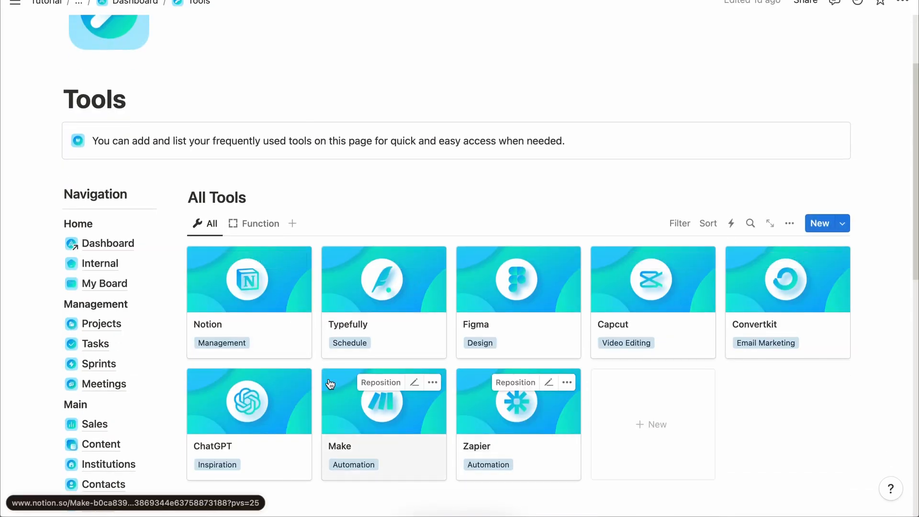
left_click(271, 312)
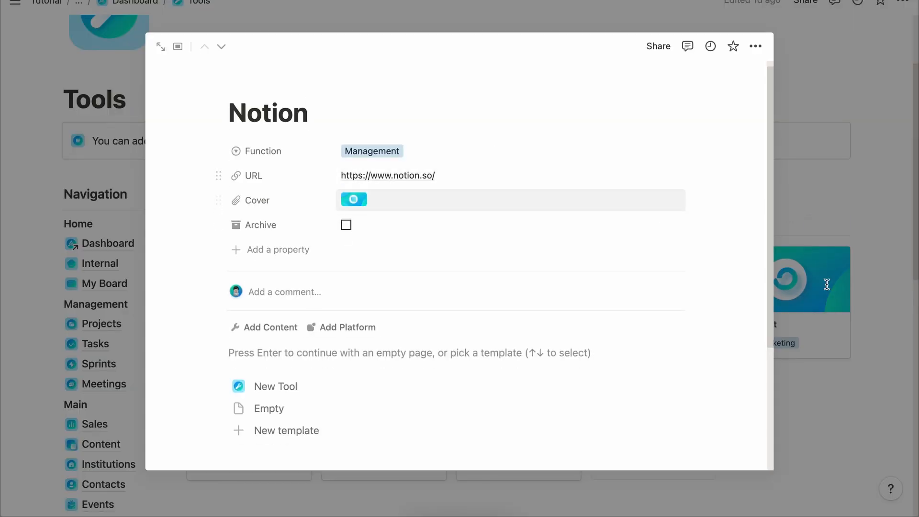
key("Escape")
left_click(262, 234)
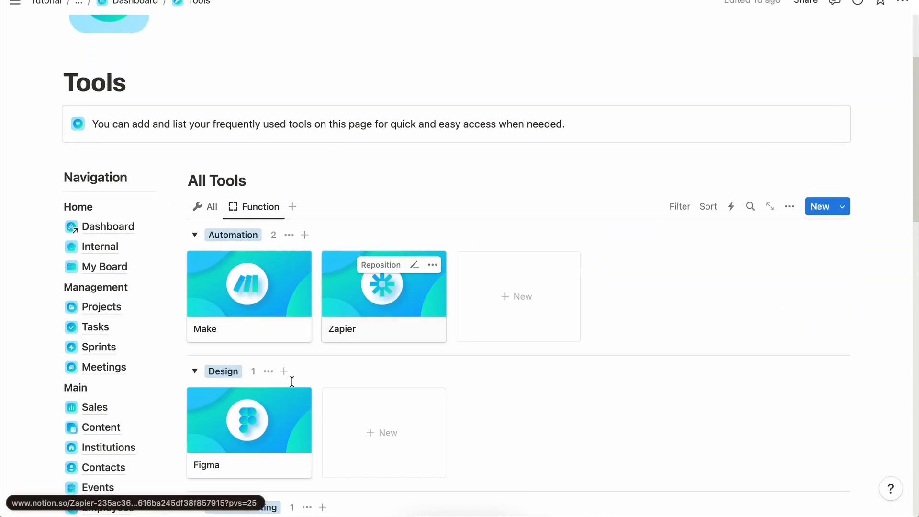
scroll(287, 378, "down", 5)
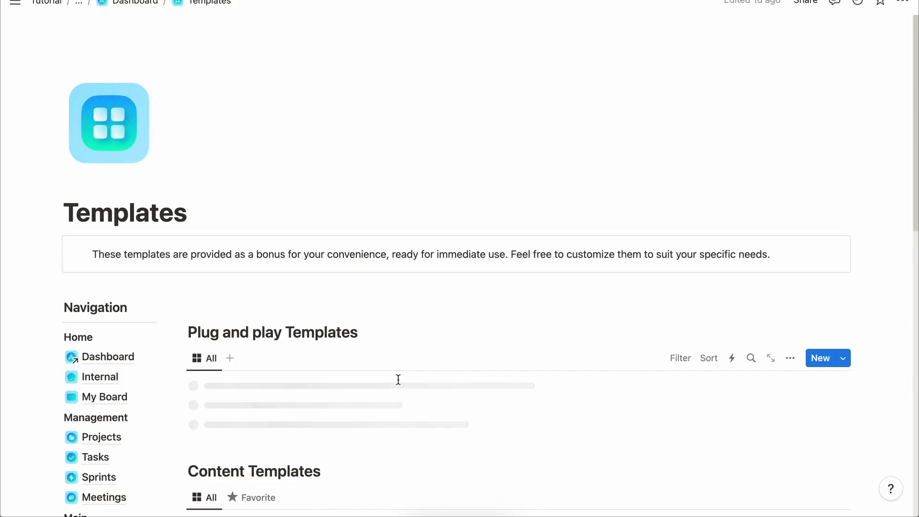
Review the plug and play templates and content templates on the Templates page.
scroll(398, 383, "down", 10)
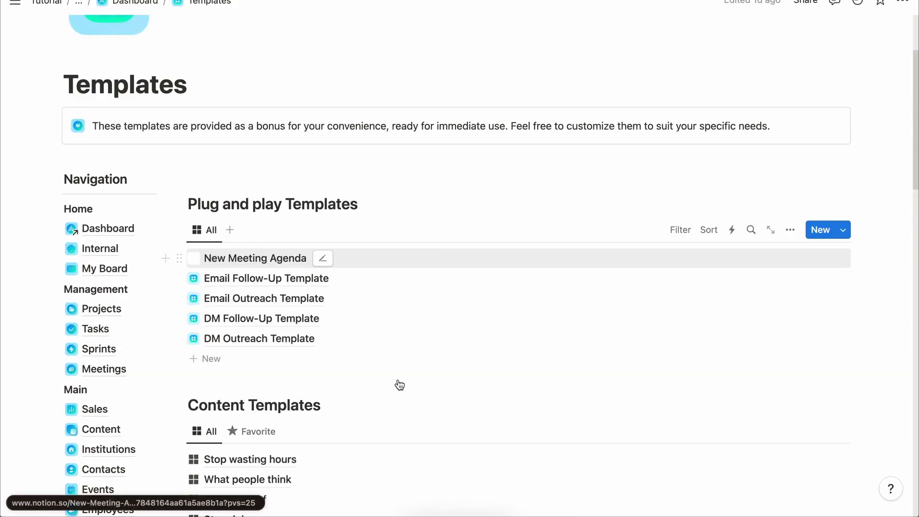
scroll(259, 374, "down", 10)
scroll(187, 361, "up", 1)
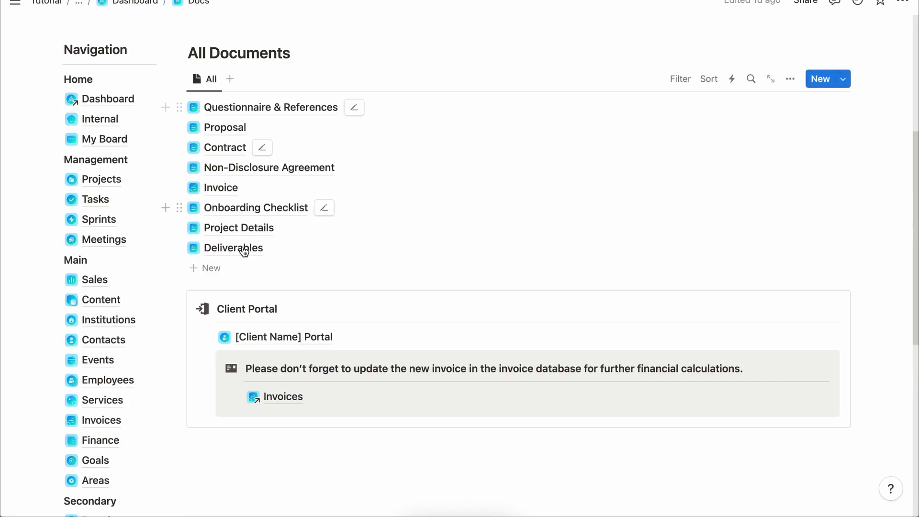
Review the Docs page's All Documents list and its Client Portal section.
scroll(243, 249, "up", 3)
scroll(244, 251, "down", 6)
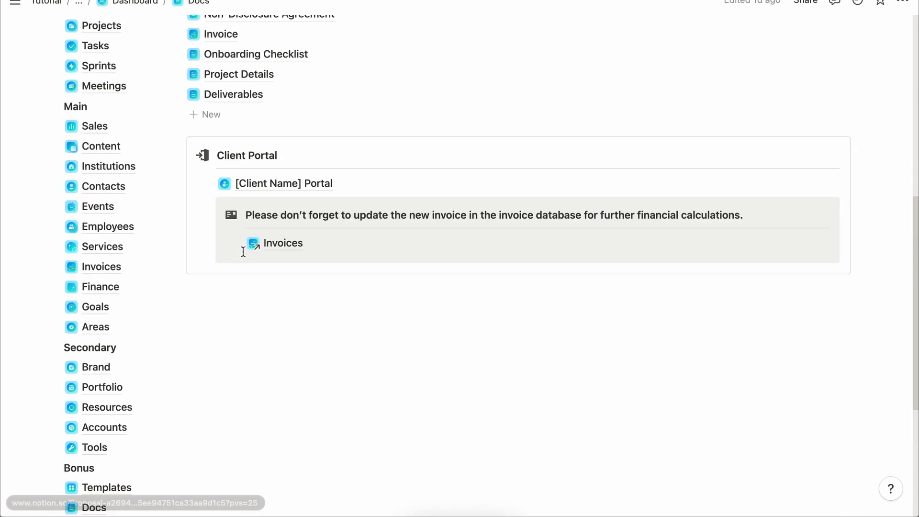
scroll(283, 273, "up", 4)
Open the Questionnaire & References and Proposal documents from All Documents and read through their contents.
left_click(258, 123)
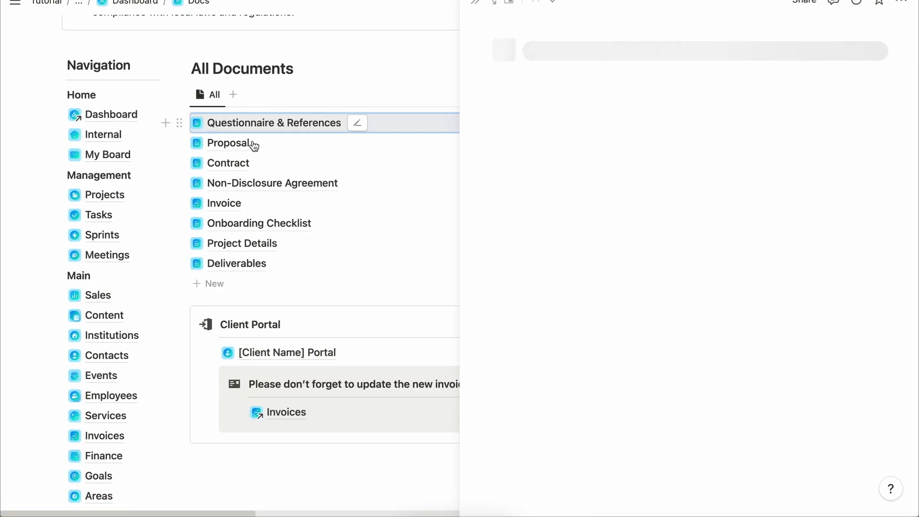
scroll(630, 381, "down", 15)
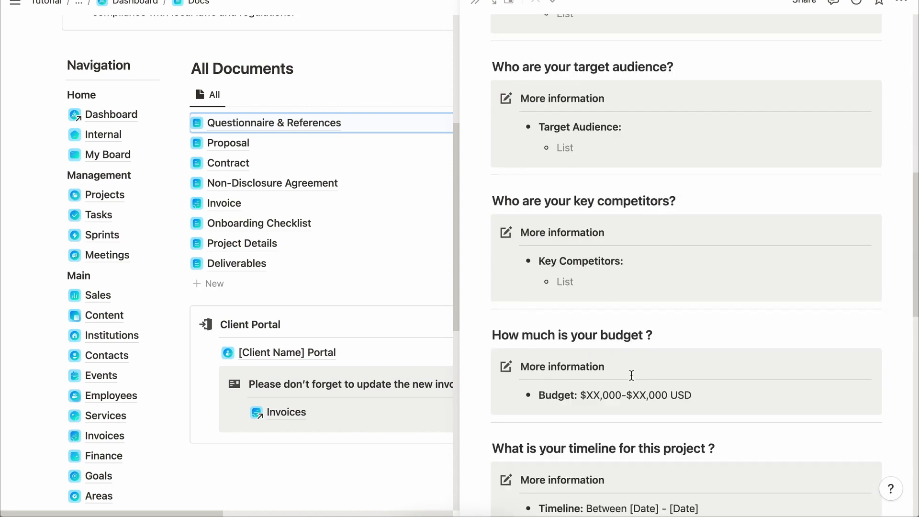
scroll(632, 374, "up", 10)
scroll(633, 372, "up", 5)
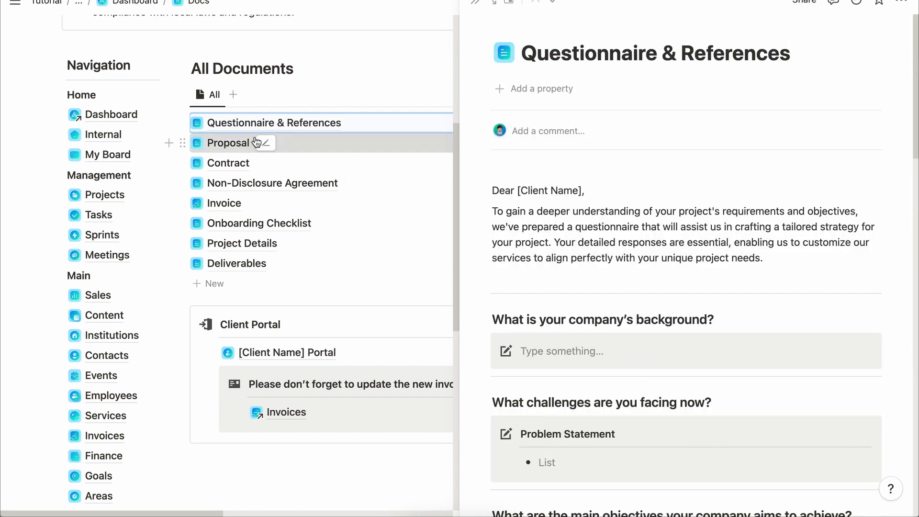
left_click(288, 142)
scroll(549, 244, "down", 20)
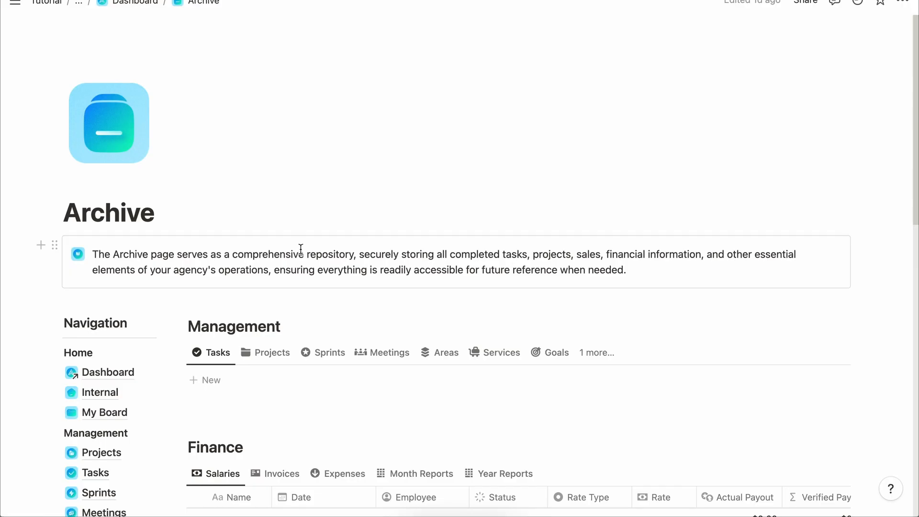
Add a task with Completed status to the Archive page's Management section, check its details, and delete it.
scroll(301, 251, "down", 5)
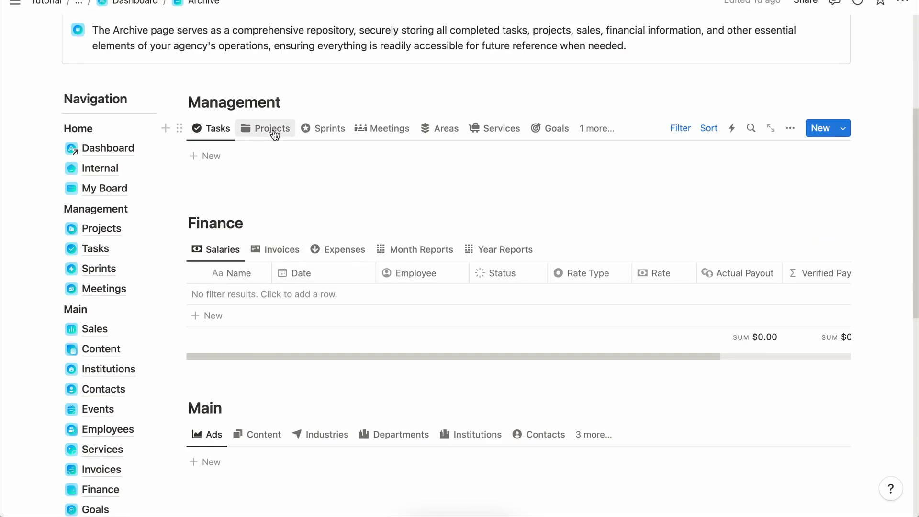
left_click(242, 159)
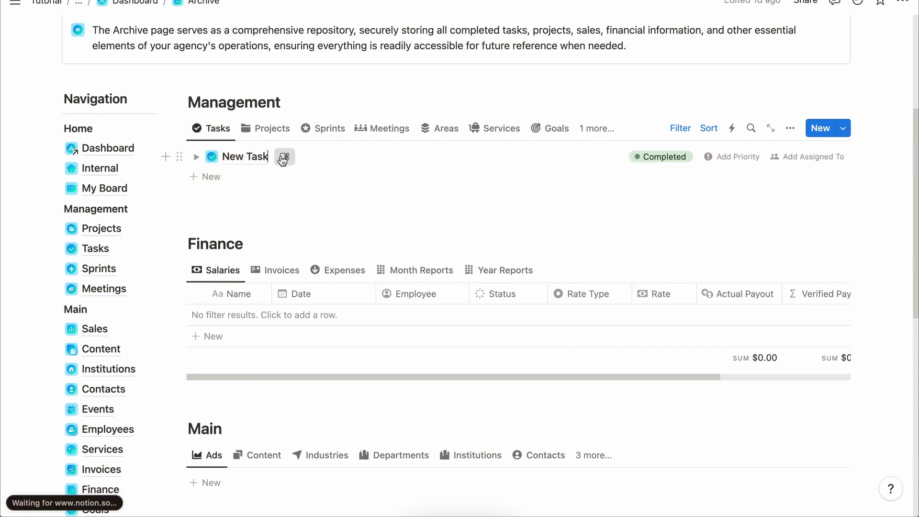
left_click(284, 158)
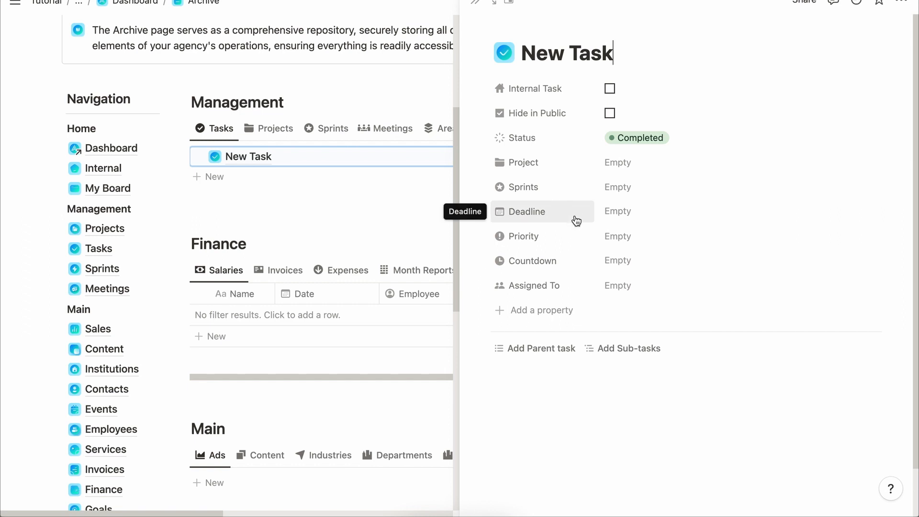
left_click(656, 137)
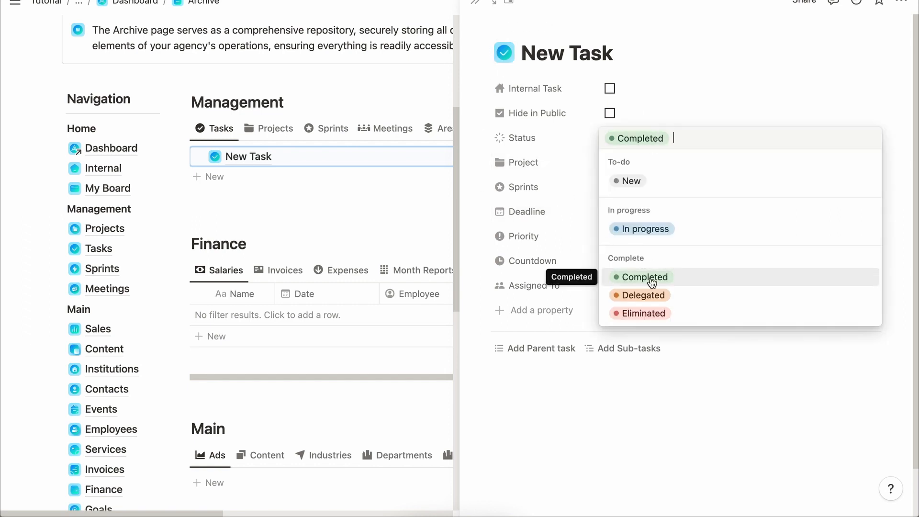
left_click(651, 280)
key("Escape")
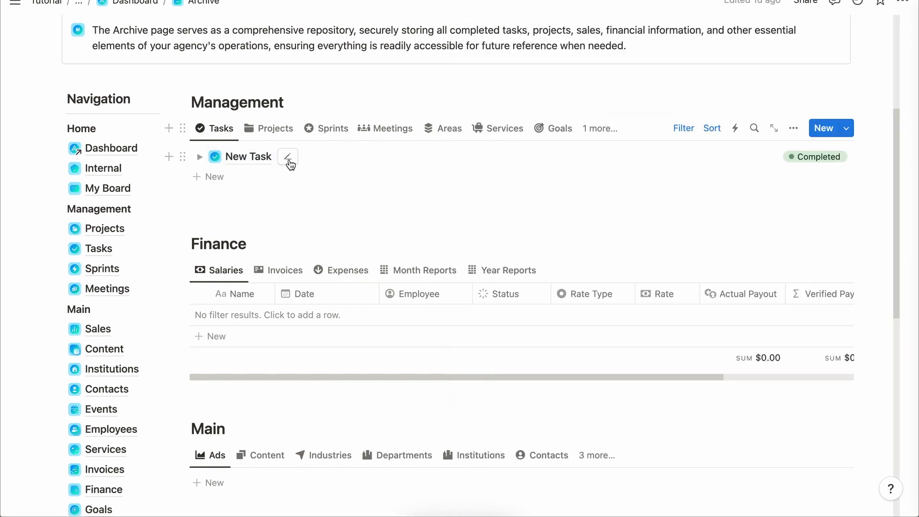
right_click(338, 159)
left_click(371, 206)
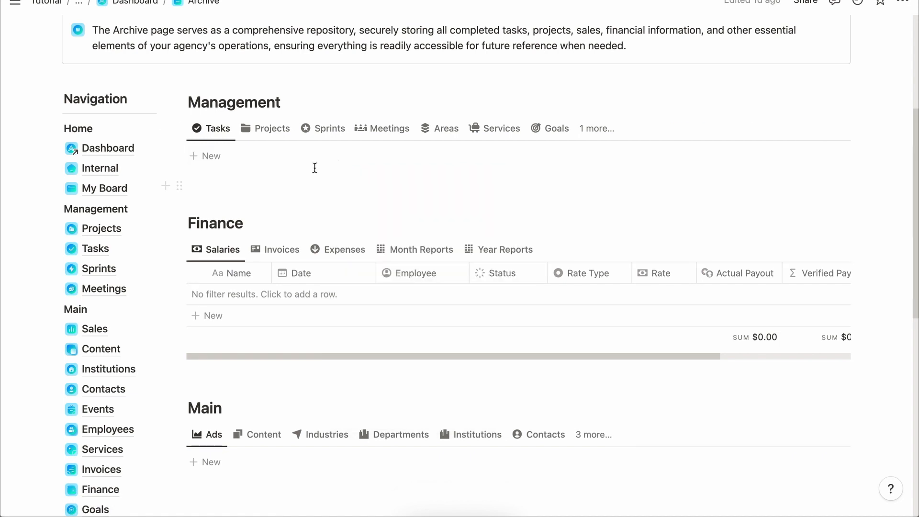
Add a new project under the archived projects in Management, open it and clear its Archive checkbox.
left_click(277, 131)
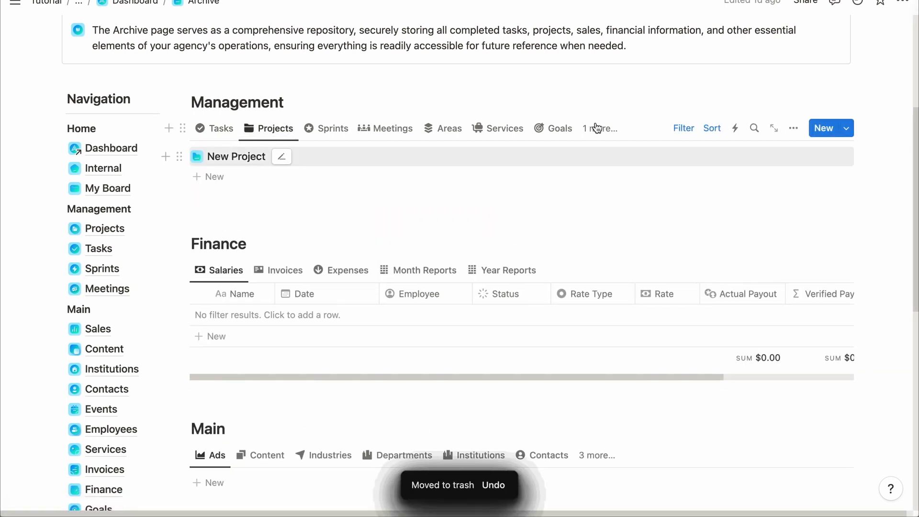
left_click(601, 154)
left_click(609, 409)
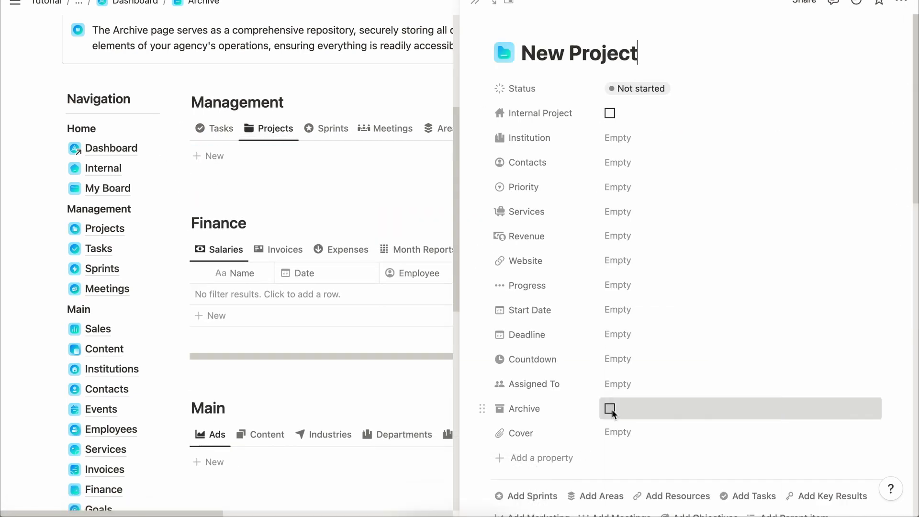
Mark the new project as archived again, close its details, and delete it from the Archive page's Management section.
left_click(610, 409)
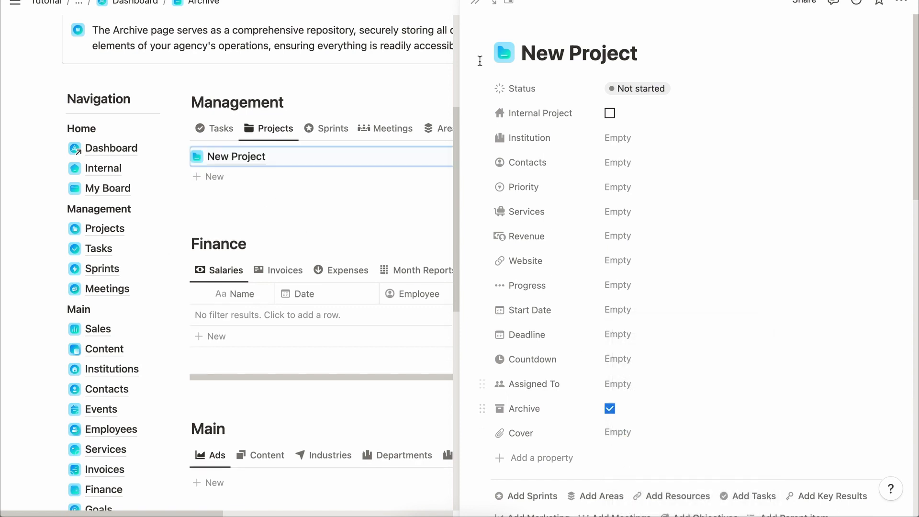
key("Escape")
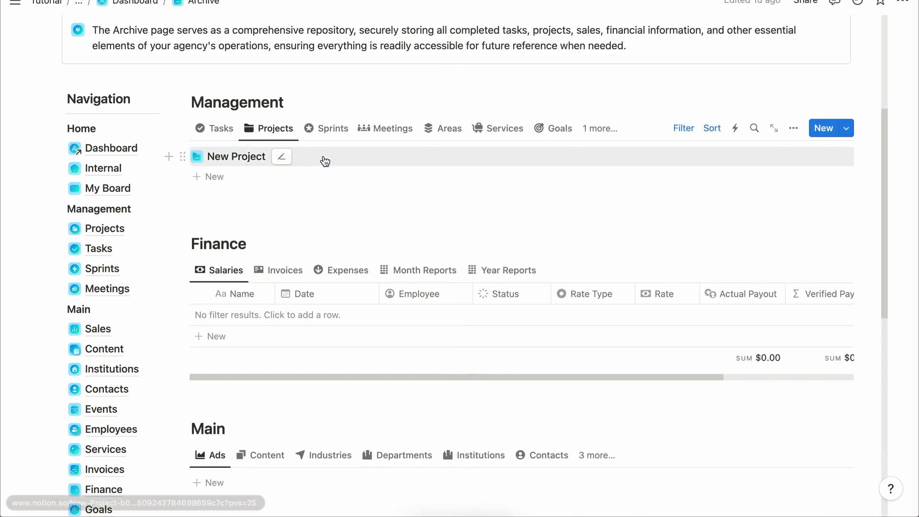
right_click(322, 160)
left_click(378, 197)
On the Projects page, open the Fusion Dynamics Web Design project, tick its Archive checkbox, and clear it again.
left_click(118, 231)
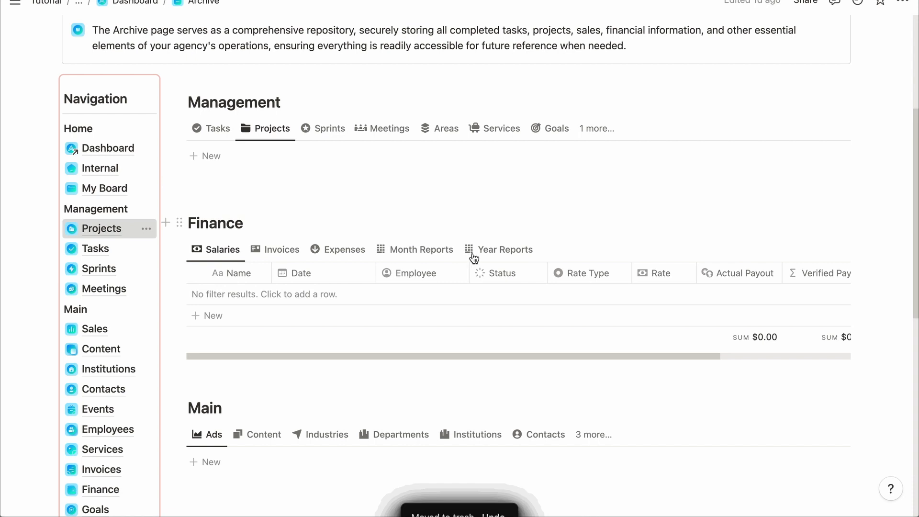
scroll(471, 251, "down", 2)
scroll(471, 251, "down", 1)
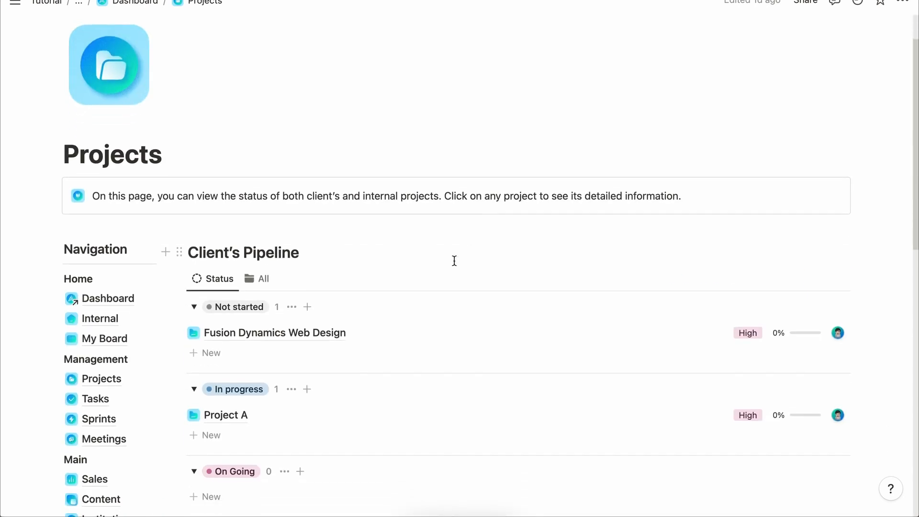
left_click(622, 332)
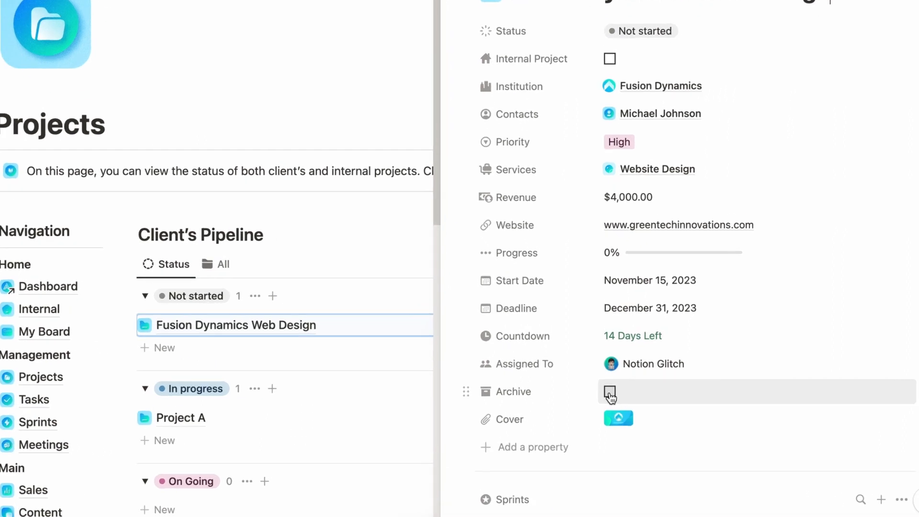
left_click(610, 392)
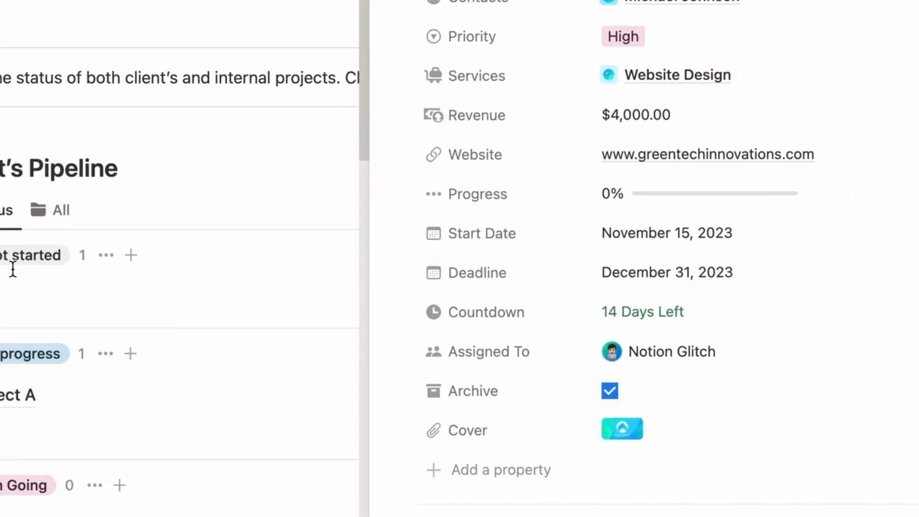
left_click(610, 391)
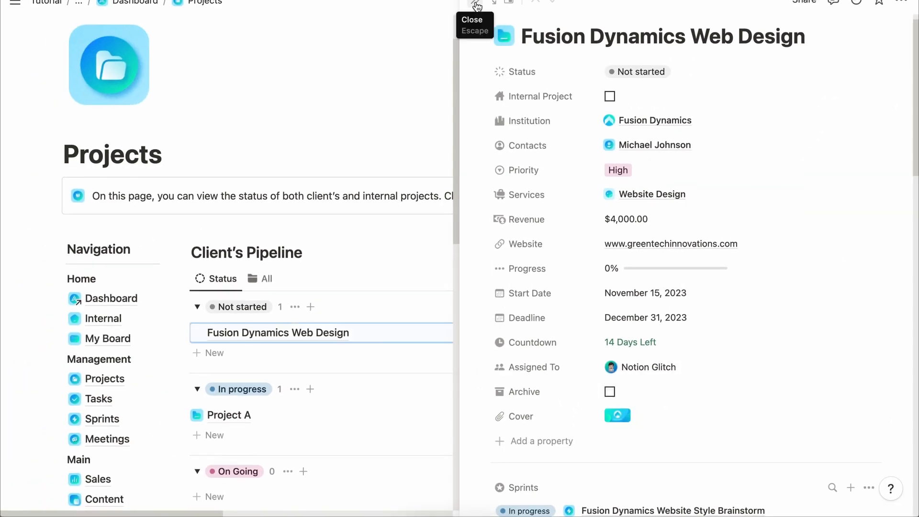